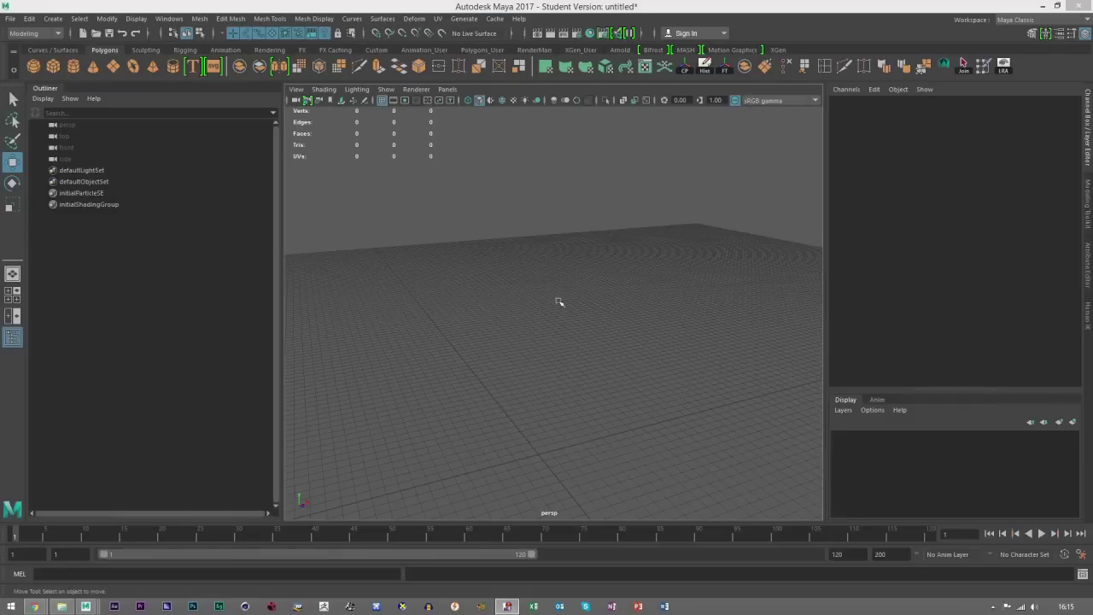
# Step: Reset the grid options to their default settings so the ground grid returns to its standard size
pyautogui.keyDown('alt'); pyautogui.moveTo(607, 356); pyautogui.dragTo(615, 334, button='middle'); pyautogui.keyUp('alt')
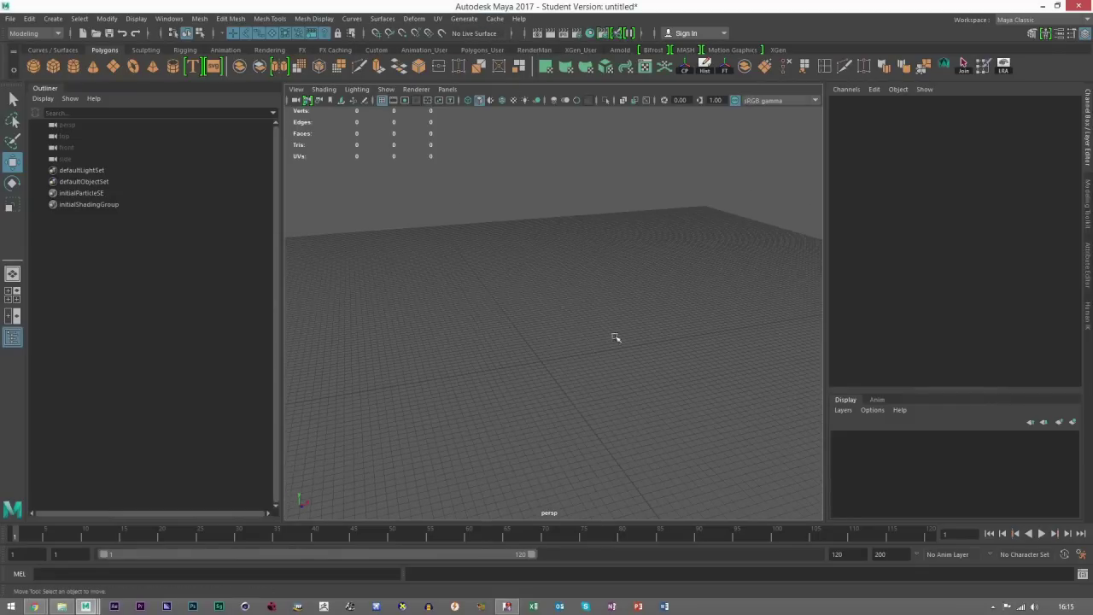
pyautogui.click(136, 18)
pyautogui.click(334, 44)
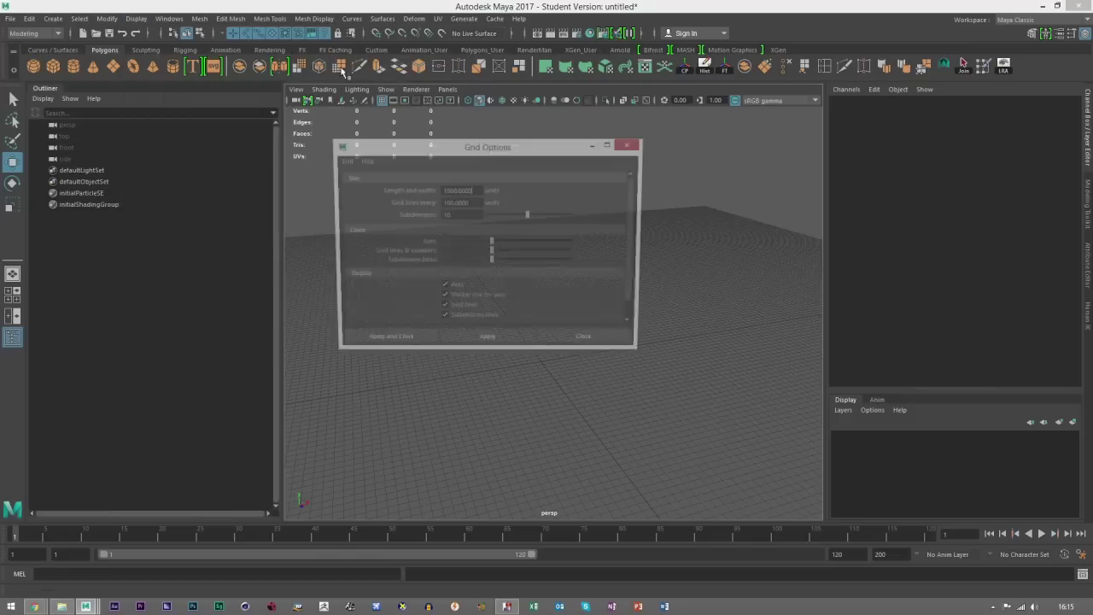
pyautogui.click(342, 160)
pyautogui.click(368, 184)
pyautogui.click(589, 343)
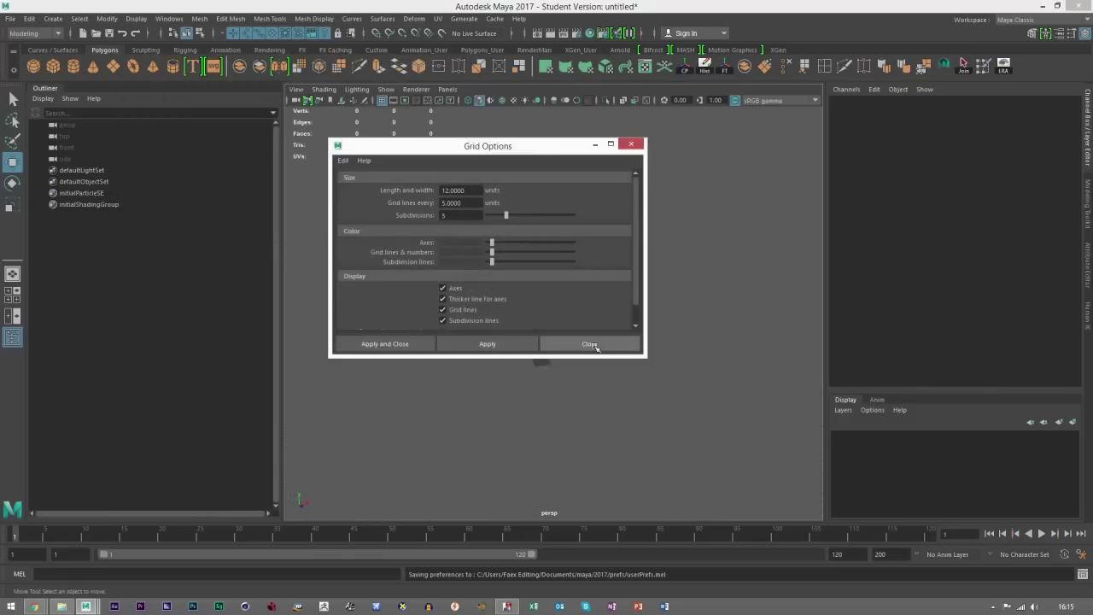
pyautogui.moveTo(539, 366)
pyautogui.keyDown('alt'); pyautogui.mouseDown()
pyautogui.moveTo(583, 403)
pyautogui.moveTo(564, 370)
pyautogui.moveTo(518, 374)
pyautogui.moveTo(518, 364)
pyautogui.mouseUp(); pyautogui.keyUp('alt')
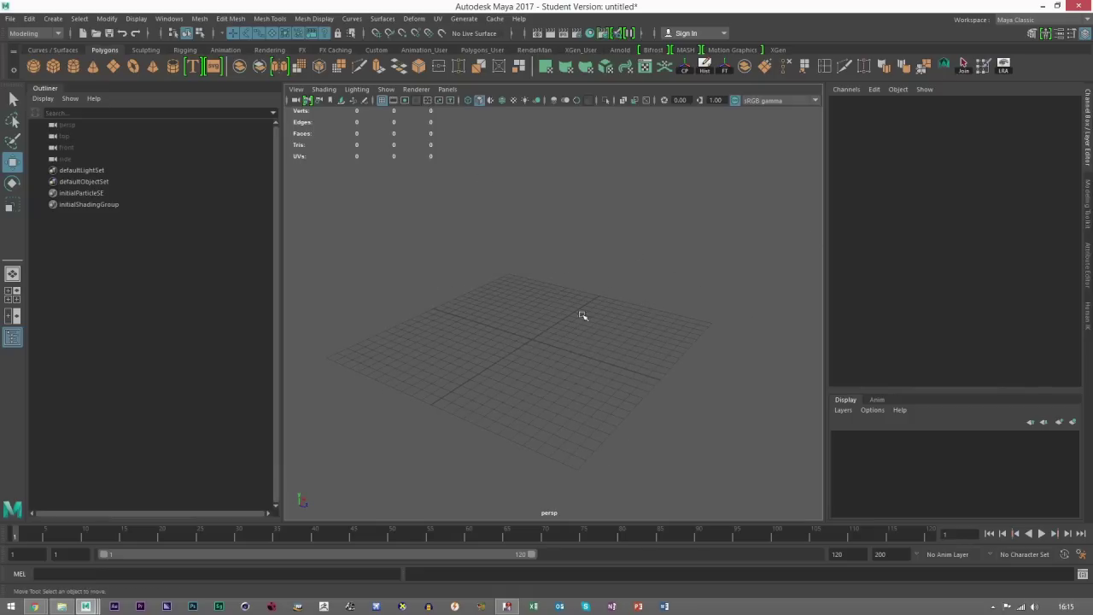
# Step: Start a file import and browse to the Documents/Backup/Uni Work/Year 2/Semester 1 folder
pyautogui.click(11, 18)
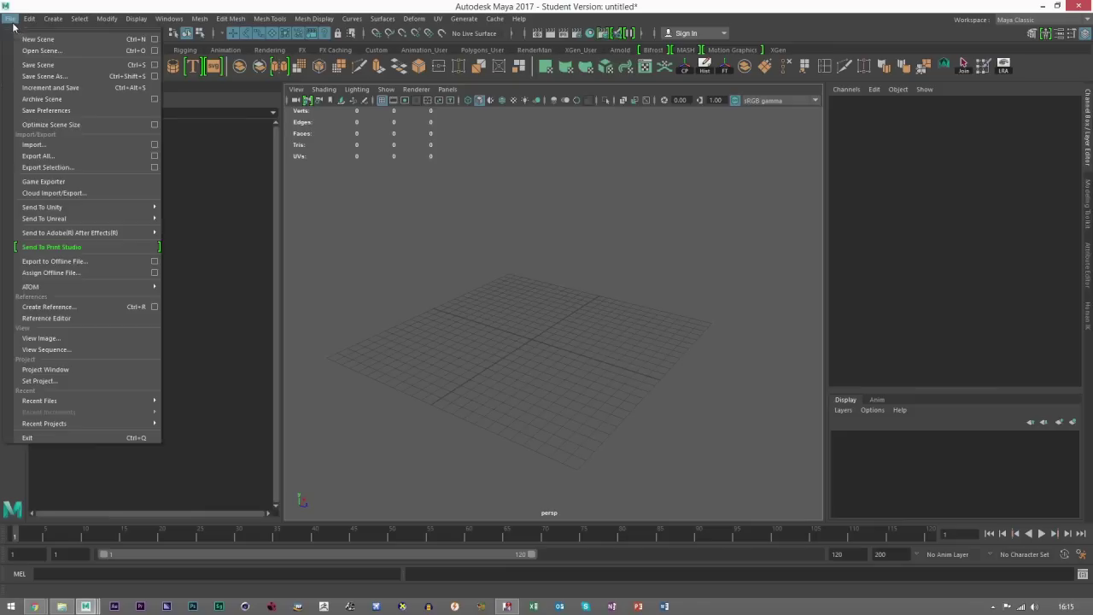
pyautogui.click(40, 146)
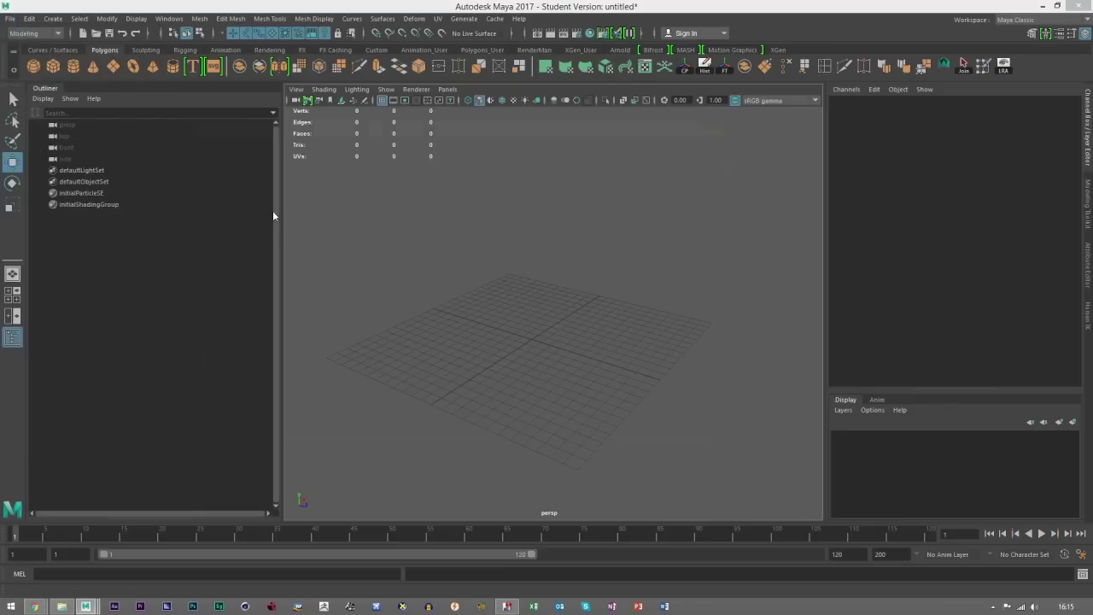
pyautogui.click(205, 180)
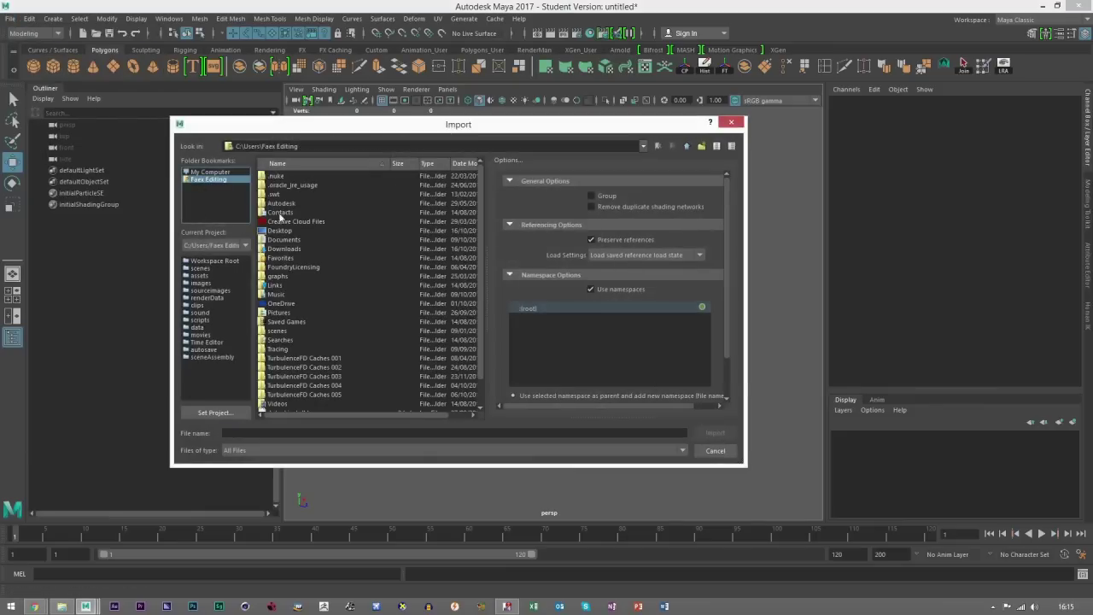
pyautogui.doubleClick(282, 240)
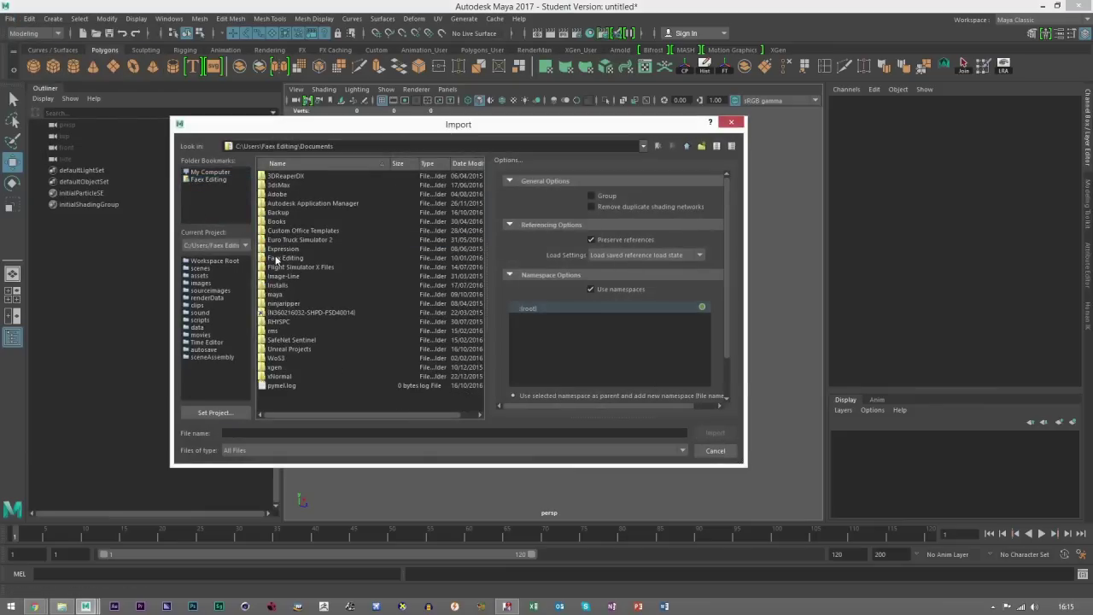
pyautogui.click(275, 259)
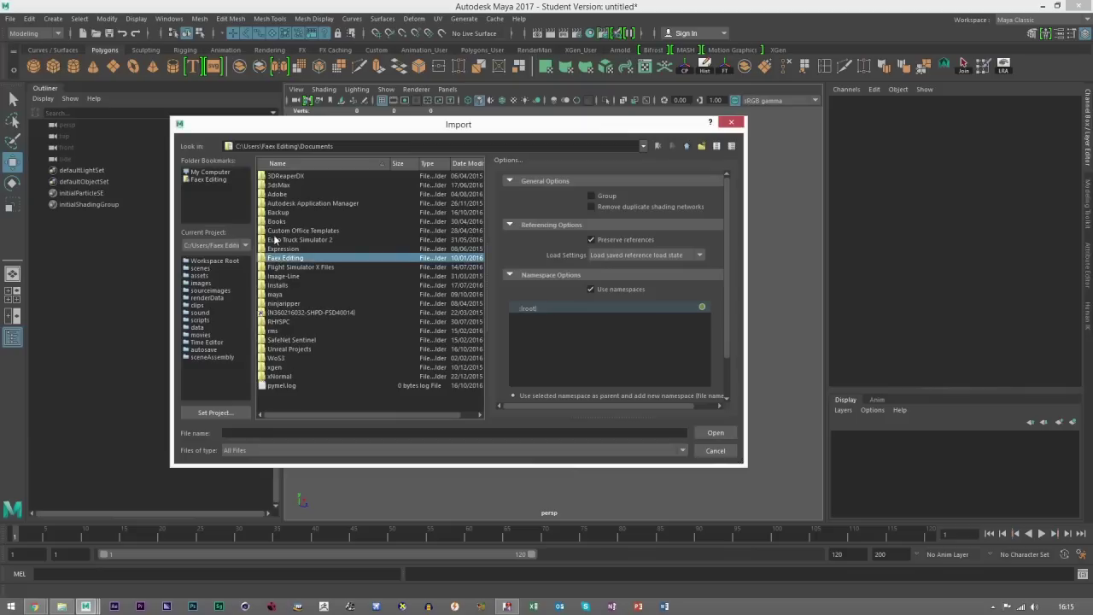
pyautogui.doubleClick(278, 213)
pyautogui.doubleClick(276, 203)
pyautogui.click(279, 190)
pyautogui.doubleClick(280, 189)
pyautogui.doubleClick(282, 175)
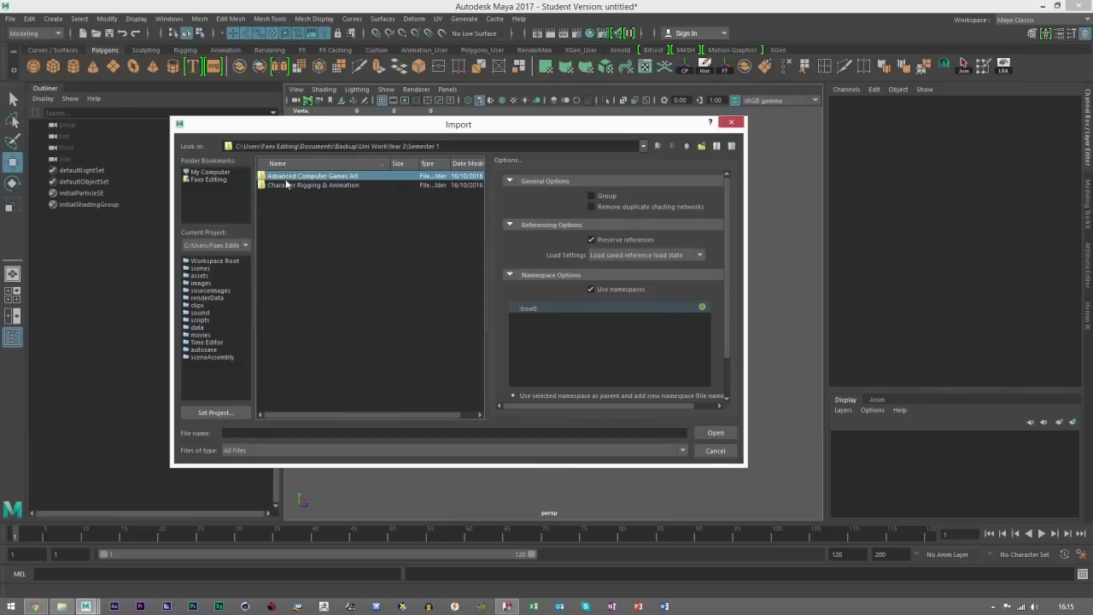
# Step: Import Retopolgised Character.ma from Character Rigging & Animation/Project Files/Character Files, accepting the student version notice
pyautogui.doubleClick(286, 186)
pyautogui.doubleClick(289, 185)
pyautogui.doubleClick(287, 176)
pyautogui.doubleClick(288, 195)
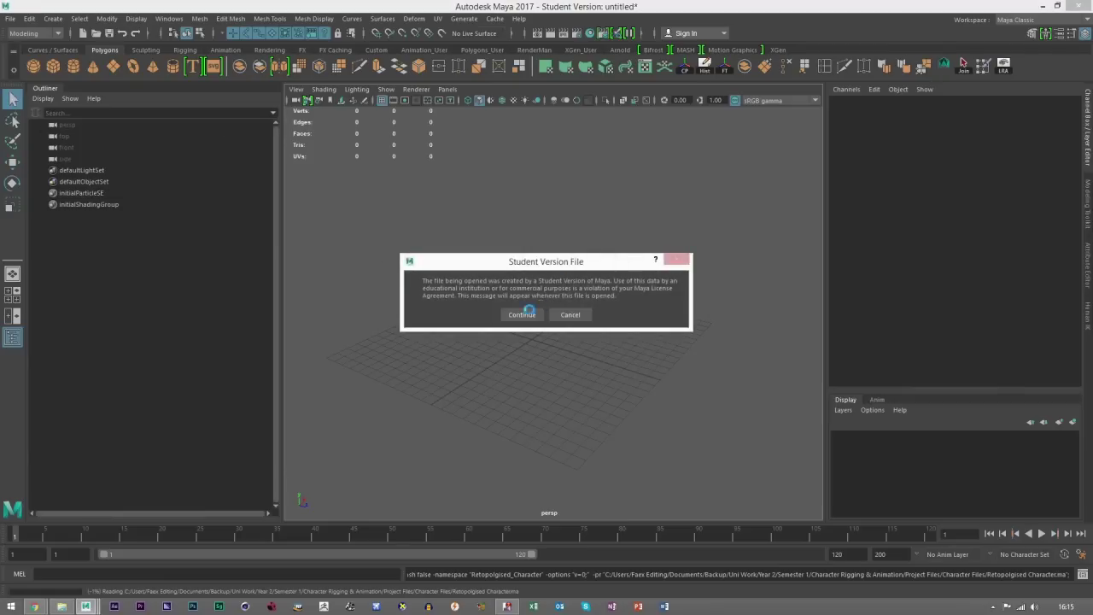
pyautogui.click(522, 314)
# Step: Delete the oversized imported Character1_Reference skeleton, keeping the body and eye meshes
pyautogui.click(111, 182)
pyautogui.keyDown('alt'); pyautogui.moveTo(504, 250); pyautogui.dragTo(647, 286); pyautogui.keyUp('alt')
pyautogui.click(636, 289)
pyautogui.click(585, 296)
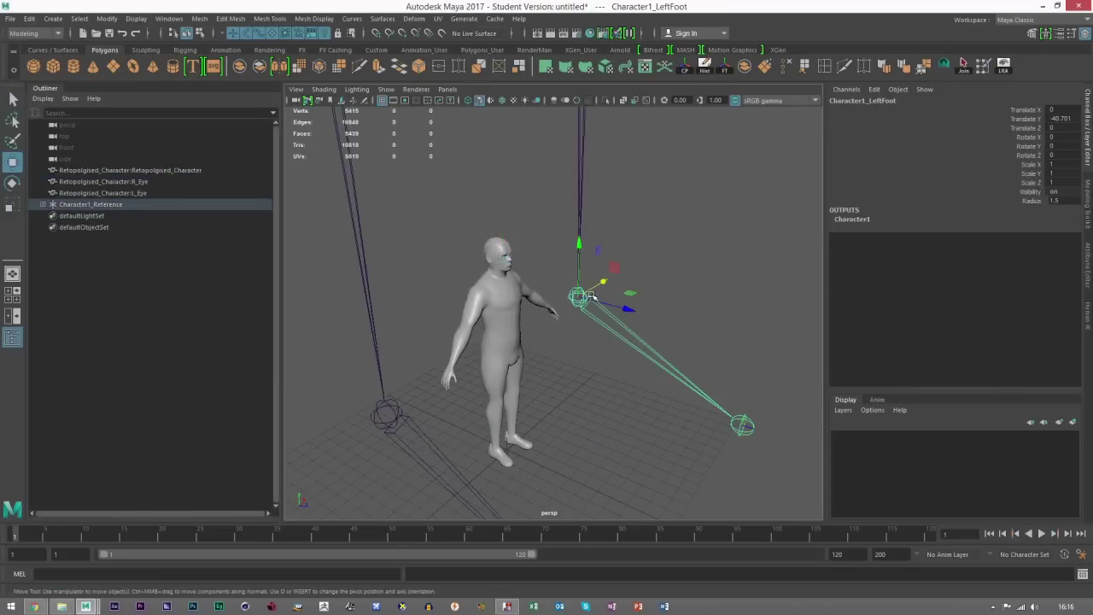
pyautogui.click(126, 206)
pyautogui.scroll(-15, 578, 274)
pyautogui.scroll(5, 569, 286)
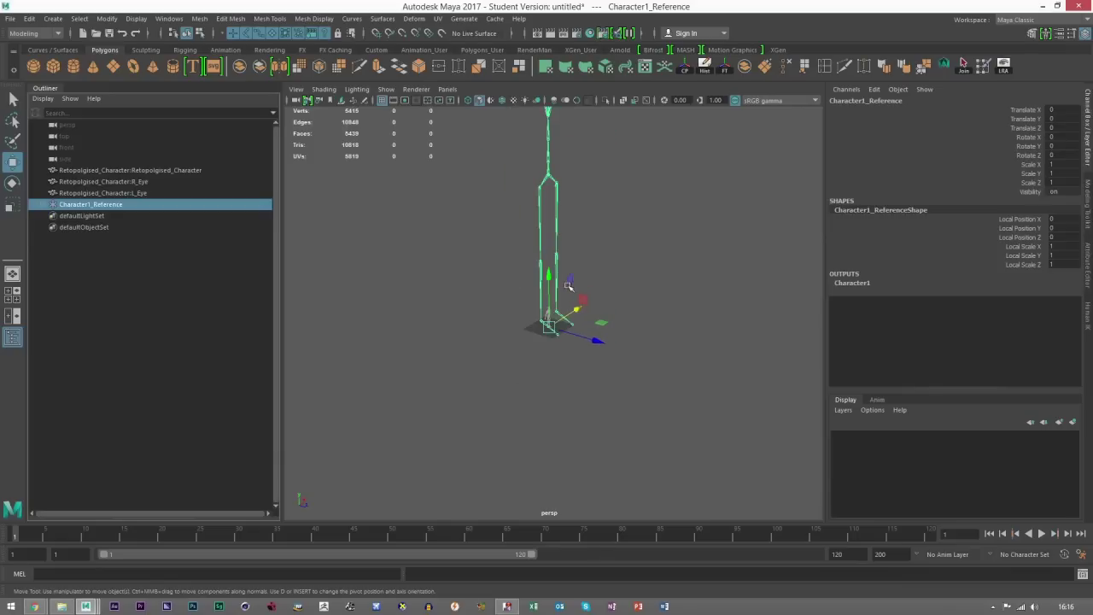
pyautogui.press('Delete')
# Step: Examine the edge flow of the character mesh around the face, head and neck
pyautogui.scroll(10, 567, 325)
pyautogui.keyDown('alt'); pyautogui.moveTo(597, 323); pyautogui.dragTo(495, 280); pyautogui.keyUp('alt')
pyautogui.click(514, 293)
pyautogui.keyDown('alt'); pyautogui.moveTo(514, 294); pyautogui.dragTo(556, 342, button='middle'); pyautogui.keyUp('alt')
pyautogui.scroll(5, 567, 323)
pyautogui.keyDown('alt'); pyautogui.moveTo(685, 253); pyautogui.dragTo(488, 215); pyautogui.keyUp('alt')
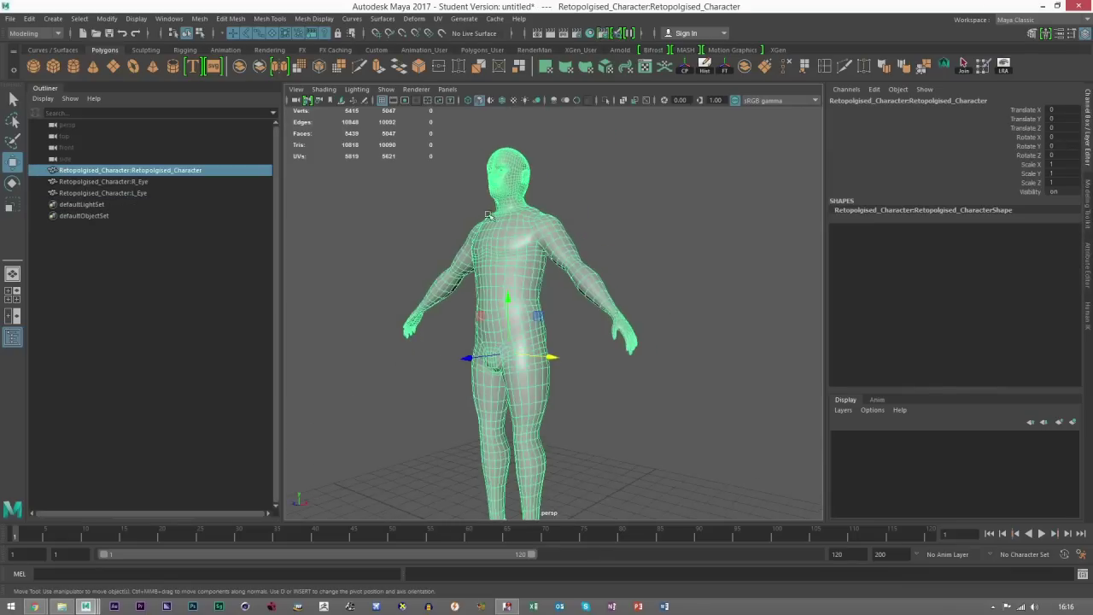
pyautogui.keyDown('alt'); pyautogui.moveTo(488, 215); pyautogui.dragTo(541, 331, button='middle'); pyautogui.keyUp('alt')
pyautogui.click(540, 331)
pyautogui.keyDown('alt'); pyautogui.moveTo(541, 331); pyautogui.dragTo(728, 288, button='right'); pyautogui.keyUp('alt')
pyautogui.click(610, 195)
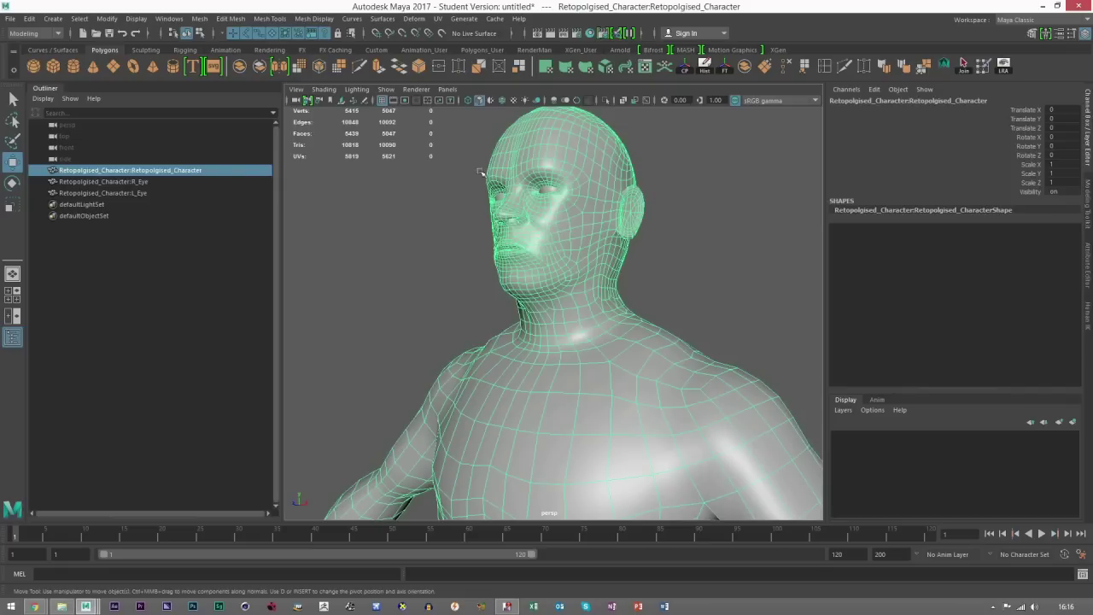
pyautogui.keyDown('alt'); pyautogui.moveTo(592, 308); pyautogui.dragTo(578, 319); pyautogui.keyUp('alt')
pyautogui.keyDown('alt'); pyautogui.moveTo(567, 258); pyautogui.dragTo(571, 250); pyautogui.keyUp('alt')
pyautogui.keyDown('alt'); pyautogui.moveTo(570, 250); pyautogui.dragTo(622, 230, button='right'); pyautogui.keyUp('alt')
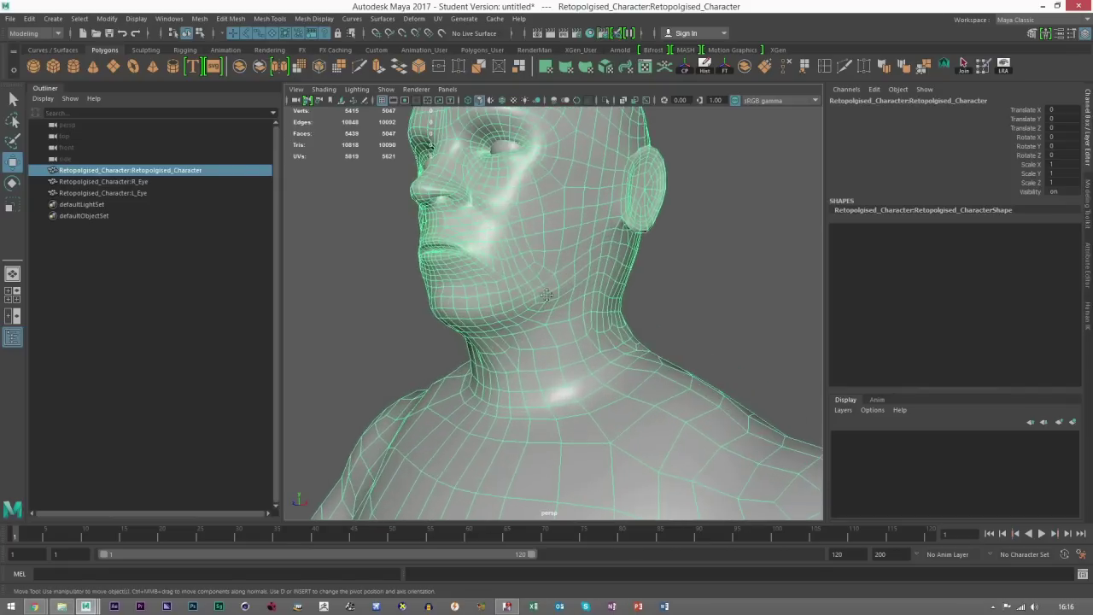
pyautogui.keyDown('alt'); pyautogui.moveTo(540, 166); pyautogui.dragTo(591, 229, button='middle'); pyautogui.keyUp('alt')
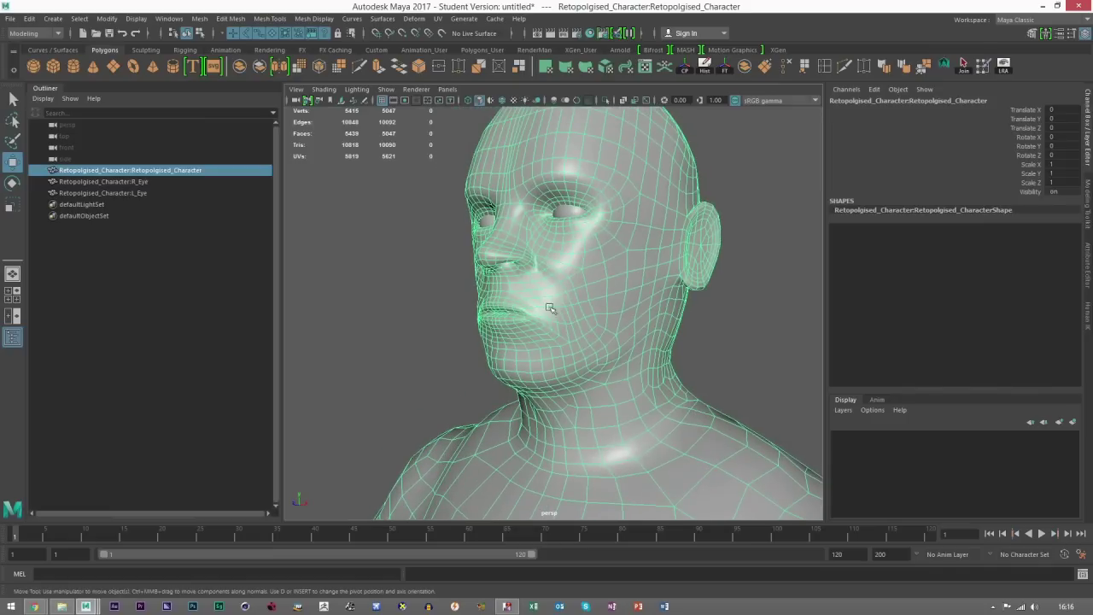
# Step: Examine the edge flow of the character mesh across the torso, hips and legs
pyautogui.click(712, 317)
pyautogui.keyDown('alt'); pyautogui.moveTo(713, 316); pyautogui.dragTo(606, 337, button='right'); pyautogui.keyUp('alt')
pyautogui.click(571, 383)
pyautogui.keyDown('alt'); pyautogui.moveTo(571, 384); pyautogui.dragTo(513, 384, button='right'); pyautogui.keyUp('alt')
pyautogui.keyDown('alt'); pyautogui.moveTo(590, 367); pyautogui.dragTo(606, 274, button='middle'); pyautogui.keyUp('alt')
pyautogui.keyDown('alt'); pyautogui.moveTo(560, 432); pyautogui.dragTo(566, 332, button='middle'); pyautogui.keyUp('alt')
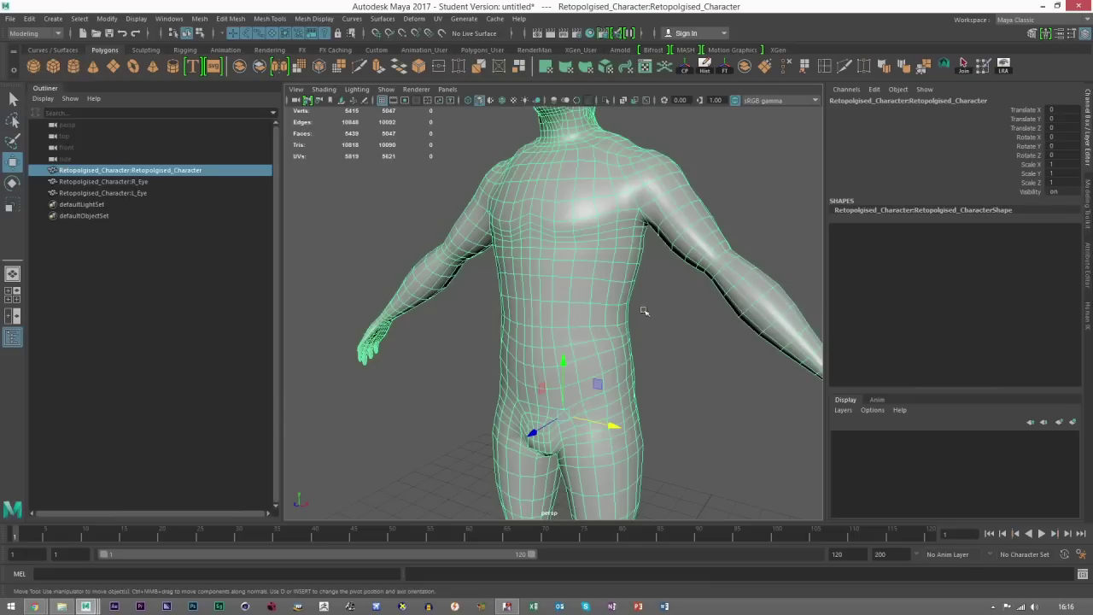
pyautogui.keyDown('alt'); pyautogui.moveTo(670, 275); pyautogui.dragTo(609, 203); pyautogui.keyUp('alt')
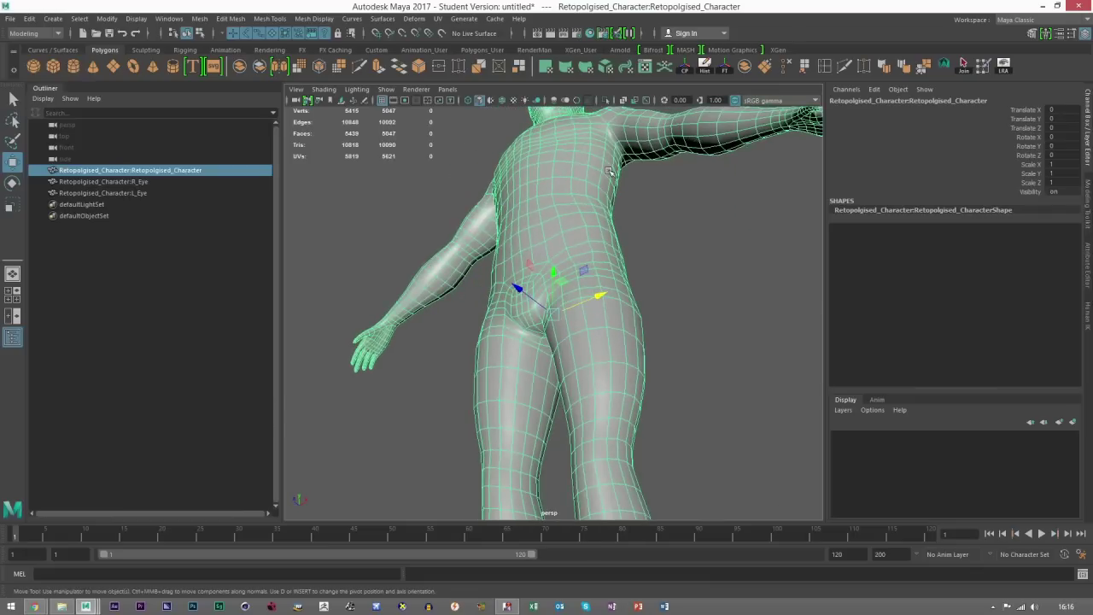
pyautogui.keyDown('alt'); pyautogui.moveTo(693, 147); pyautogui.dragTo(630, 345); pyautogui.keyUp('alt')
# Step: Examine the full character and its arm pose from the front, both shaded and with the wireframe highlighted
pyautogui.click(647, 322)
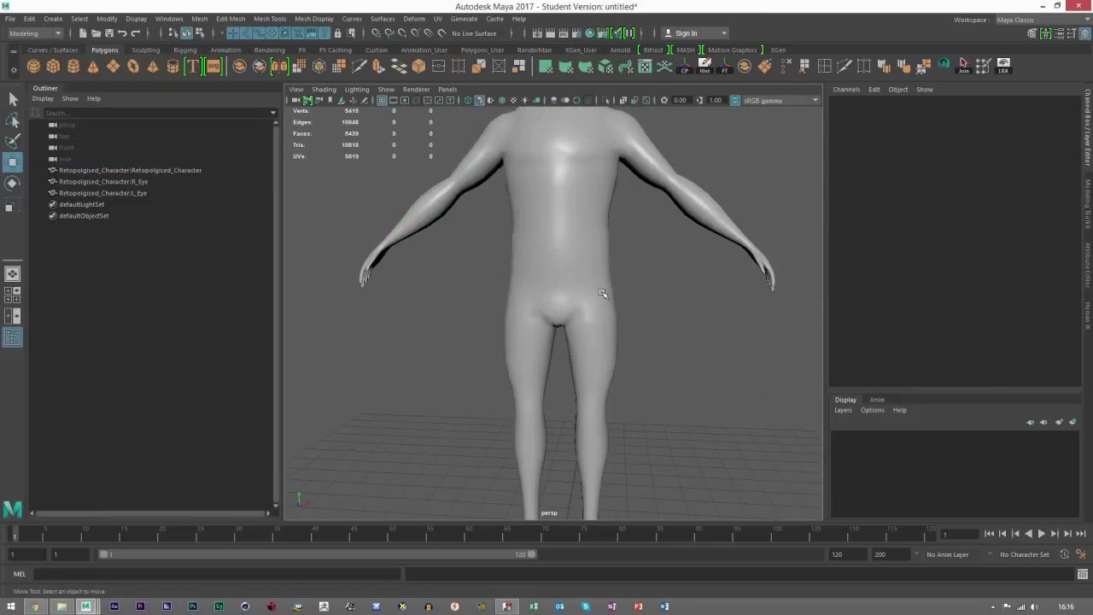
pyautogui.click(603, 295)
pyautogui.keyDown('alt'); pyautogui.moveTo(603, 295); pyautogui.dragTo(610, 368, button='right'); pyautogui.keyUp('alt')
pyautogui.keyDown('alt'); pyautogui.moveTo(603, 339); pyautogui.dragTo(549, 278, button='middle'); pyautogui.keyUp('alt')
pyautogui.keyDown('alt'); pyautogui.moveTo(561, 338); pyautogui.dragTo(581, 442, button='middle'); pyautogui.keyUp('alt')
pyautogui.keyDown('alt'); pyautogui.moveTo(581, 443); pyautogui.dragTo(584, 351, button='right'); pyautogui.keyUp('alt')
pyautogui.keyDown('alt'); pyautogui.moveTo(583, 351); pyautogui.dragTo(568, 435, button='middle'); pyautogui.keyUp('alt')
pyautogui.keyDown('alt'); pyautogui.moveTo(590, 294); pyautogui.dragTo(604, 345, button='right'); pyautogui.keyUp('alt')
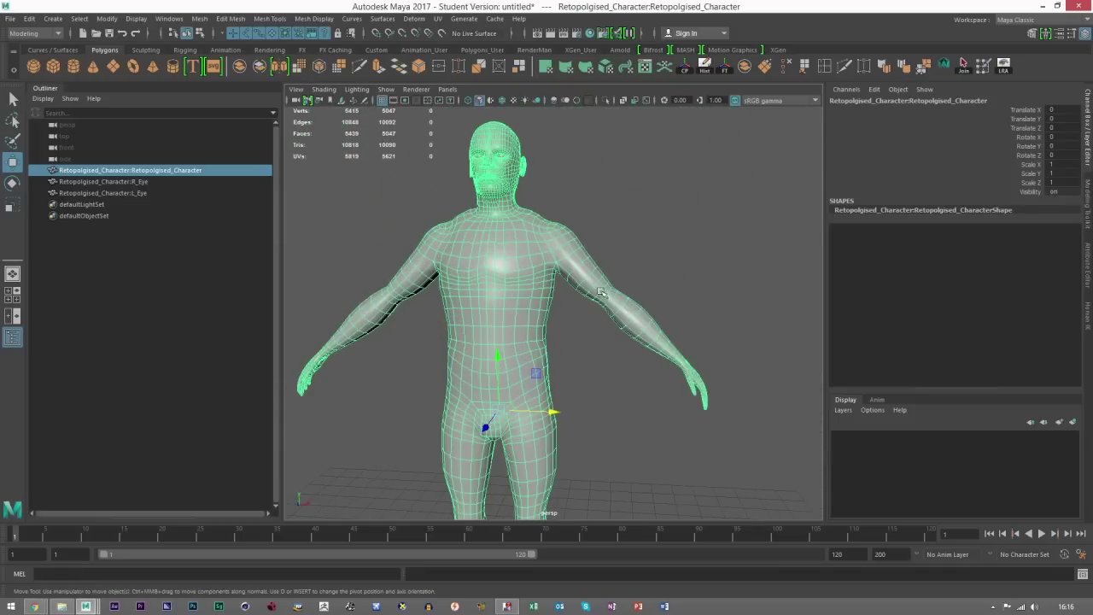
pyautogui.keyDown('alt'); pyautogui.moveTo(667, 254); pyautogui.dragTo(641, 259); pyautogui.keyUp('alt')
pyautogui.click(642, 259)
pyautogui.keyDown('alt'); pyautogui.moveTo(574, 316); pyautogui.dragTo(614, 308); pyautogui.keyUp('alt')
pyautogui.click(534, 398)
pyautogui.keyDown('alt'); pyautogui.moveTo(543, 415); pyautogui.dragTo(519, 405, button='right'); pyautogui.keyUp('alt')
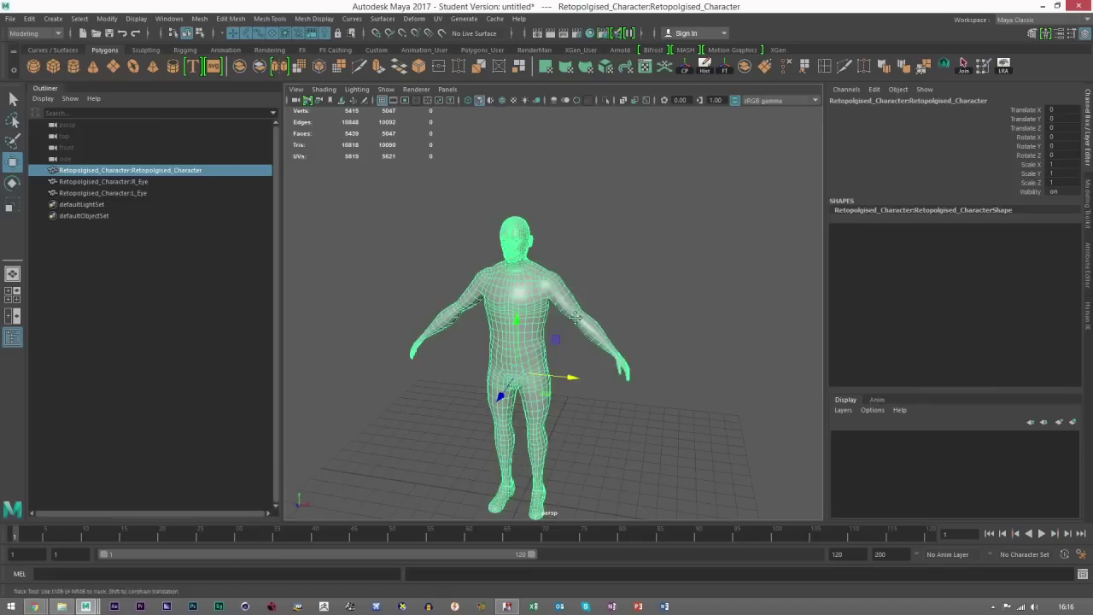
pyautogui.keyDown('alt'); pyautogui.moveTo(520, 404); pyautogui.dragTo(572, 357, button='middle'); pyautogui.keyUp('alt')
pyautogui.click(672, 394)
pyautogui.keyDown('alt'); pyautogui.moveTo(606, 330); pyautogui.dragTo(589, 326, button='right'); pyautogui.keyUp('alt')
pyautogui.keyDown('alt'); pyautogui.moveTo(563, 303); pyautogui.dragTo(580, 245); pyautogui.keyUp('alt')
pyautogui.scroll(3, 573, 297)
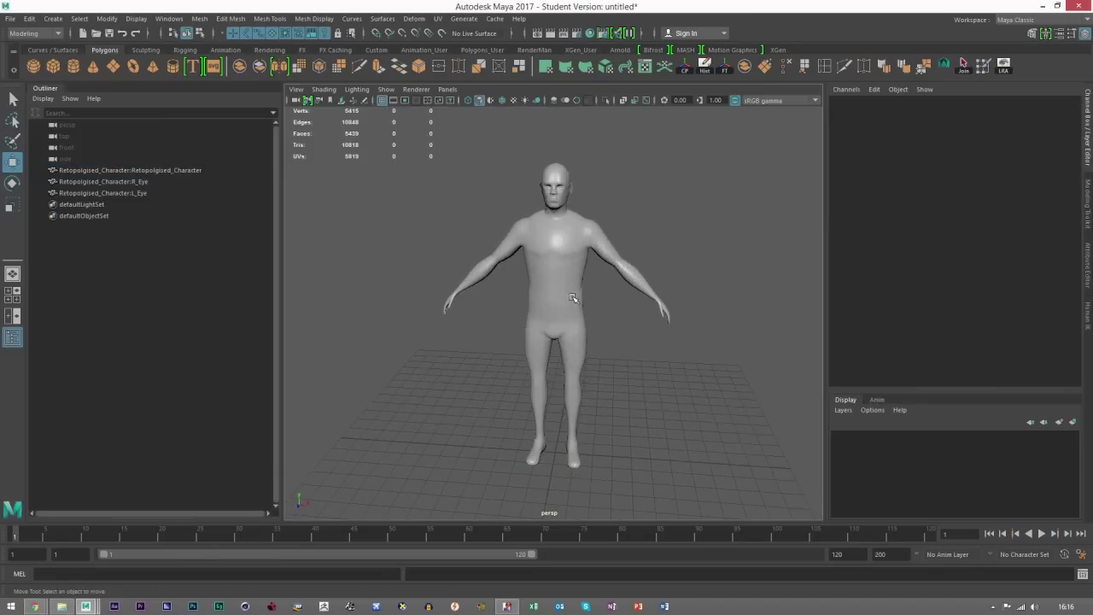
pyautogui.click(609, 235)
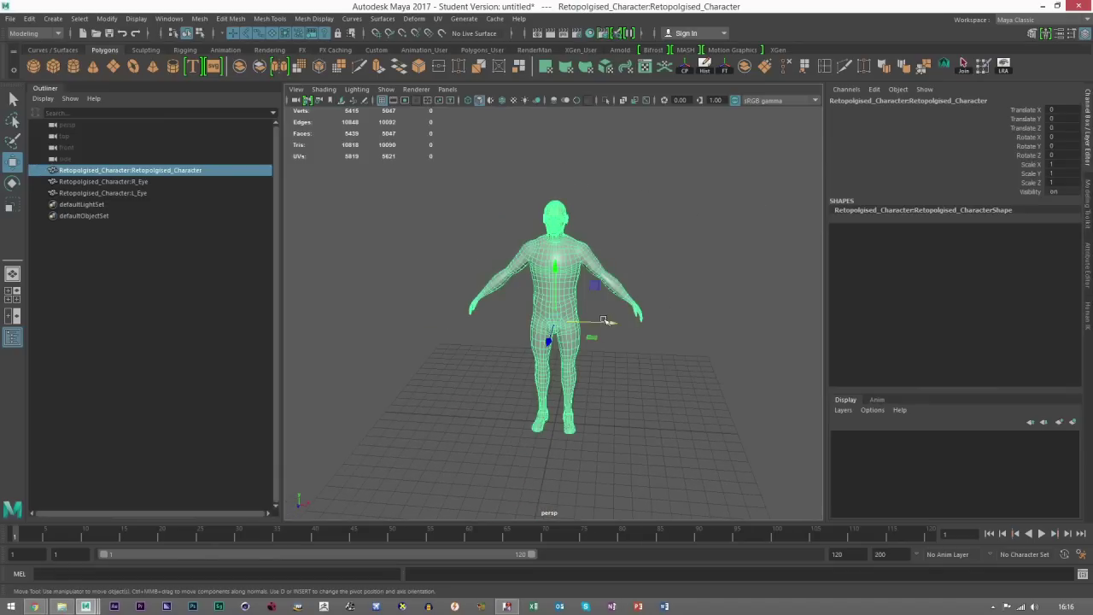
pyautogui.moveTo(602, 325); pyautogui.dragTo(772, 347)
pyautogui.click(642, 253)
pyautogui.hotkey('ctrl', 'z')
pyautogui.hotkey('ctrl', 'z')
pyautogui.hotkey('ctrl', 'z')
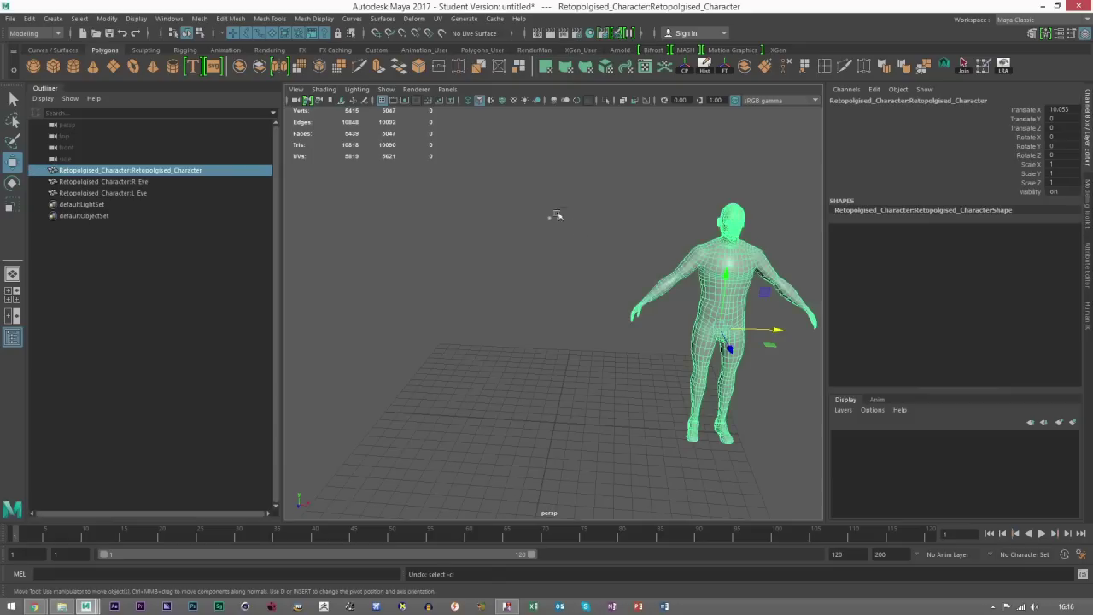
# Step: Select the body and both eye meshes and move them together about 9 units along positive X
pyautogui.moveTo(615, 222); pyautogui.dragTo(771, 224)
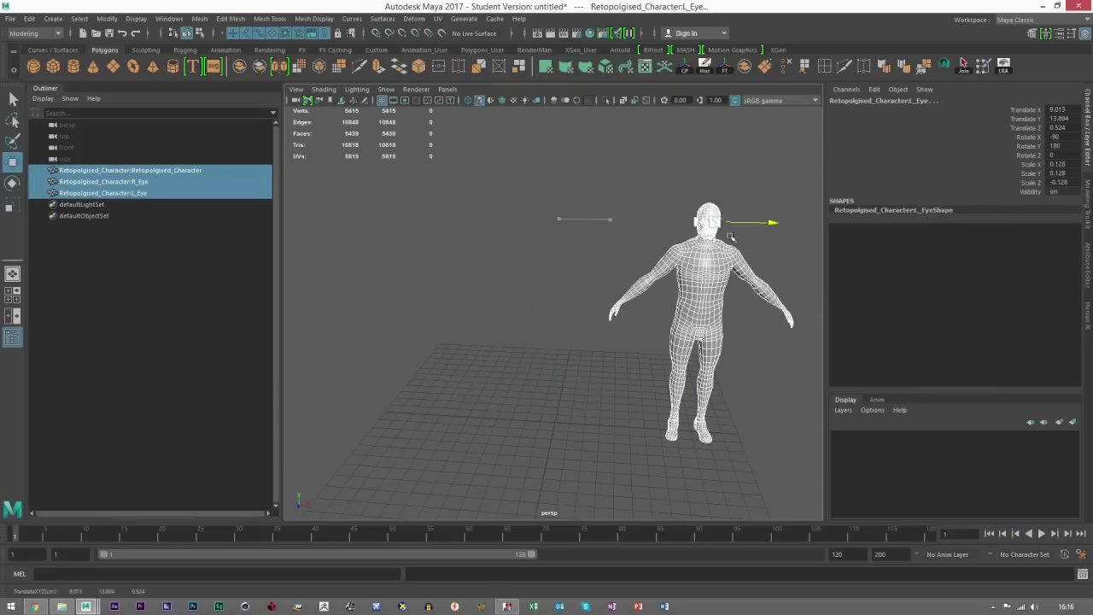
pyautogui.click(772, 225)
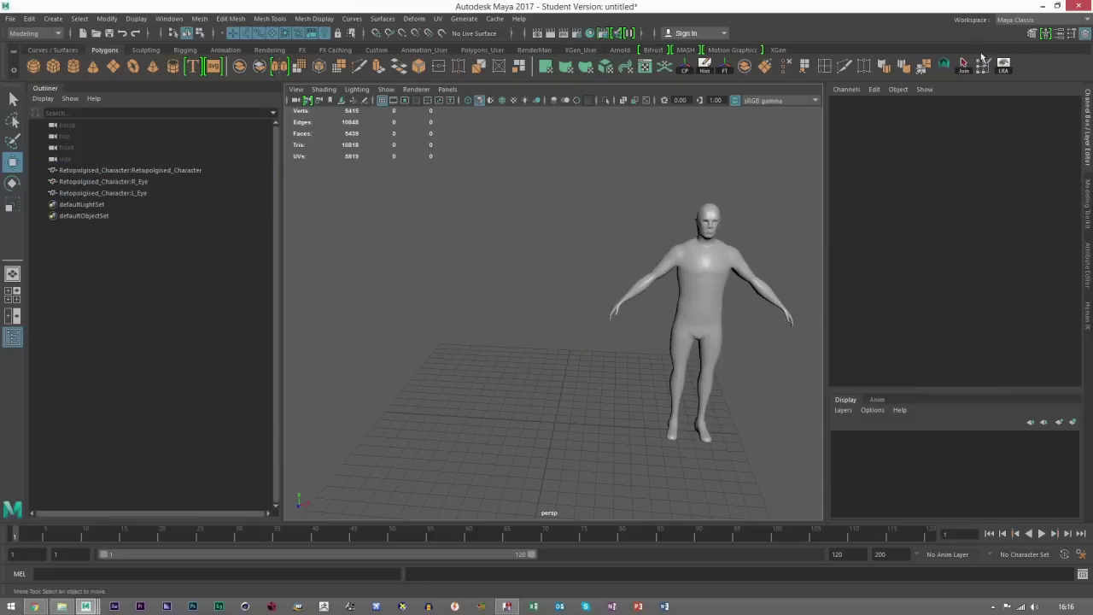
# Step: Show the HumanIK editor with the skeleton settings of Character1
pyautogui.click(1047, 33)
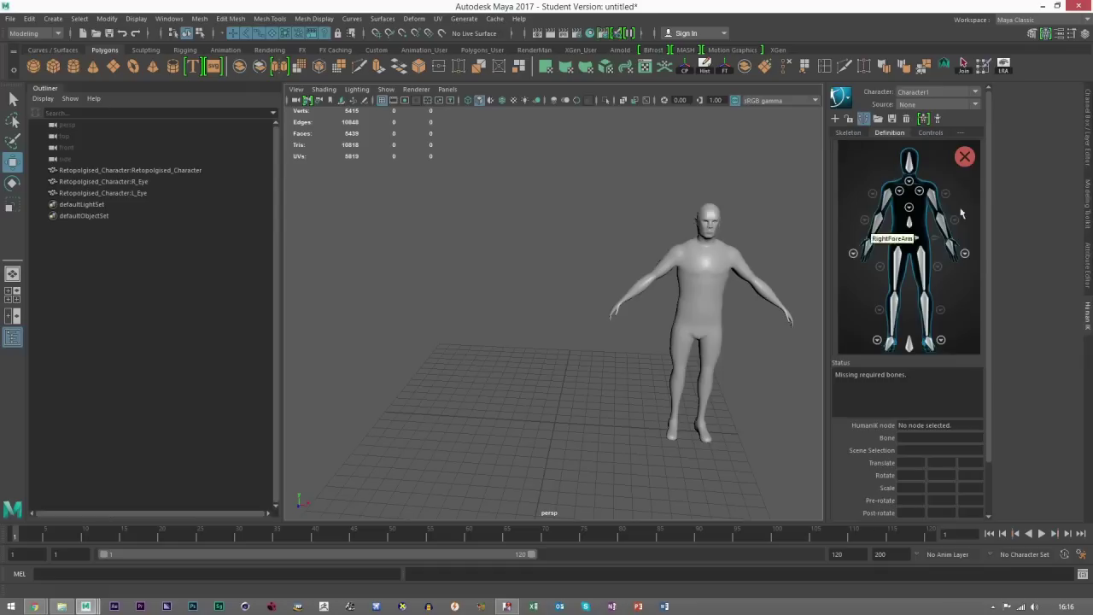
pyautogui.click(853, 134)
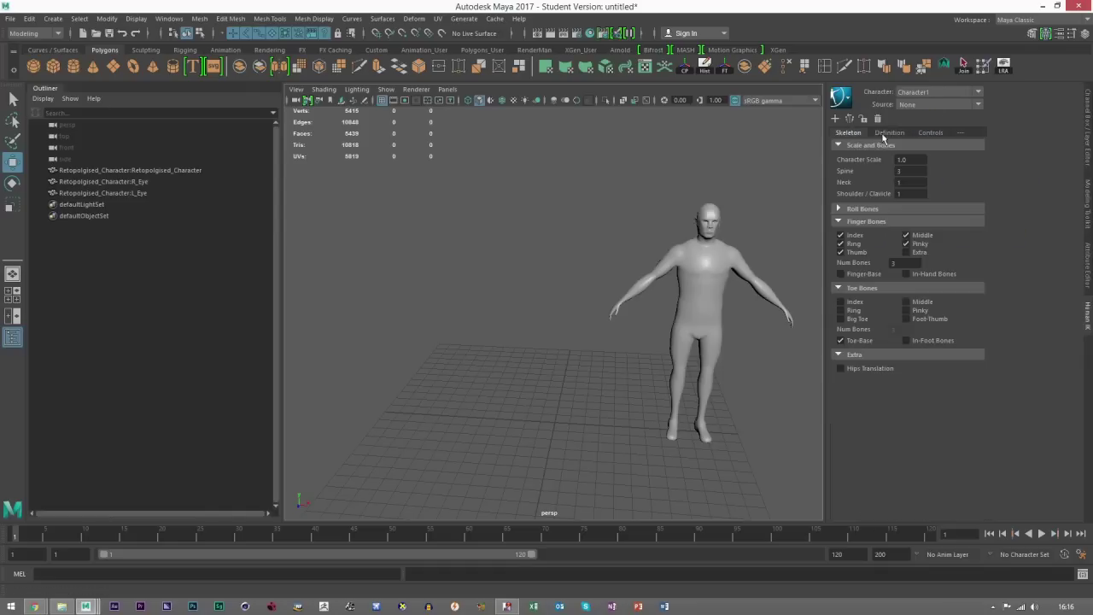
pyautogui.click(1057, 36)
pyautogui.click(1046, 35)
pyautogui.click(1033, 35)
pyautogui.click(1045, 36)
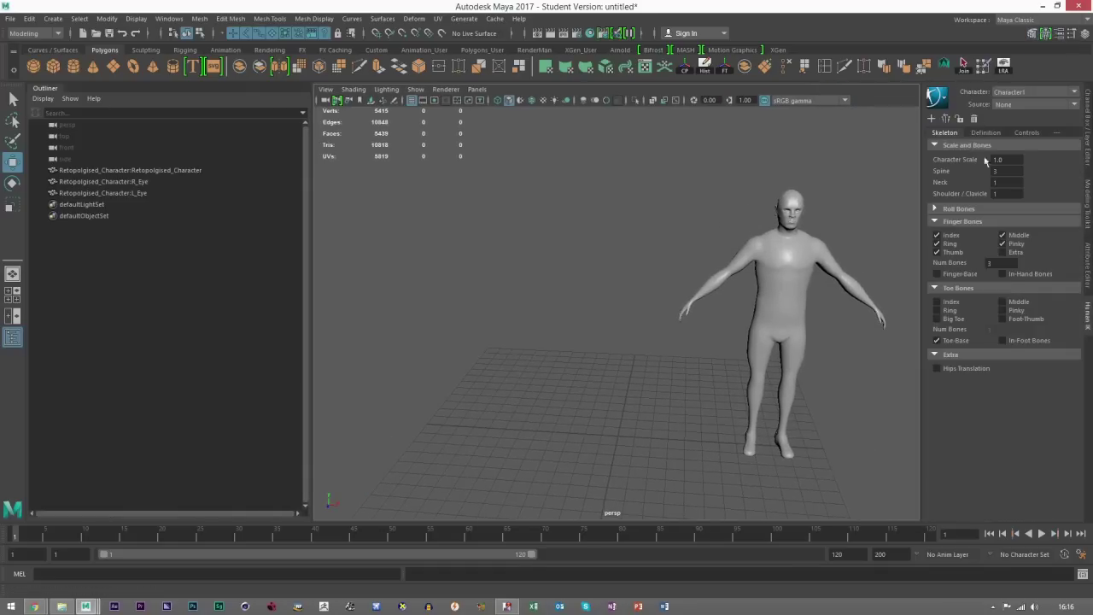
# Step: Delete the leftover Character1 skeleton and definition from HumanIK
pyautogui.click(998, 104)
pyautogui.click(976, 103)
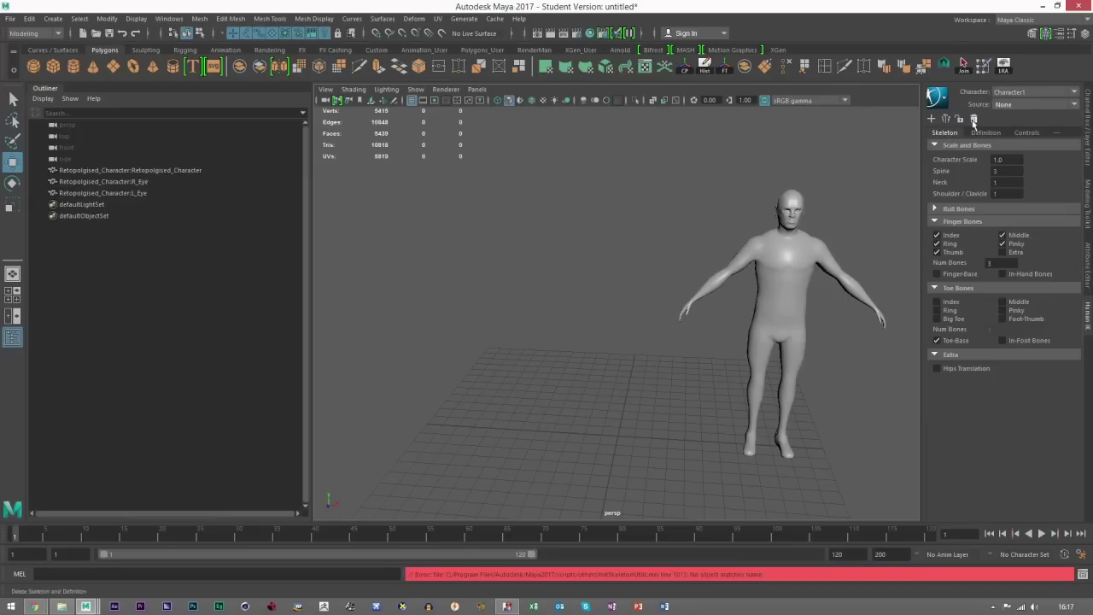
pyautogui.click(974, 119)
pyautogui.click(522, 307)
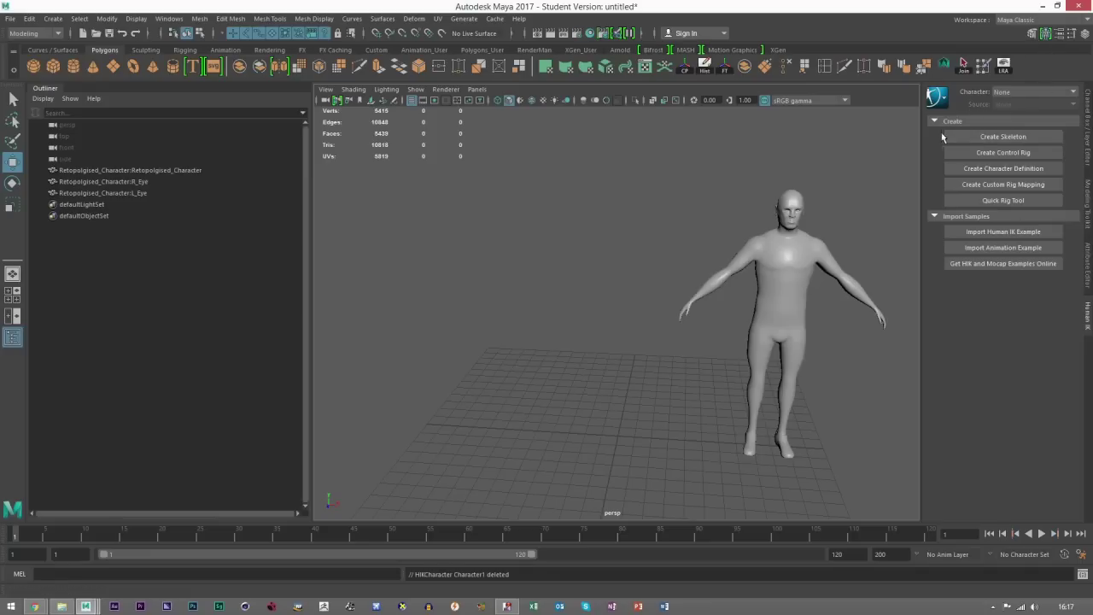
# Step: Create a new HumanIK skeleton at the origin
pyautogui.click(977, 139)
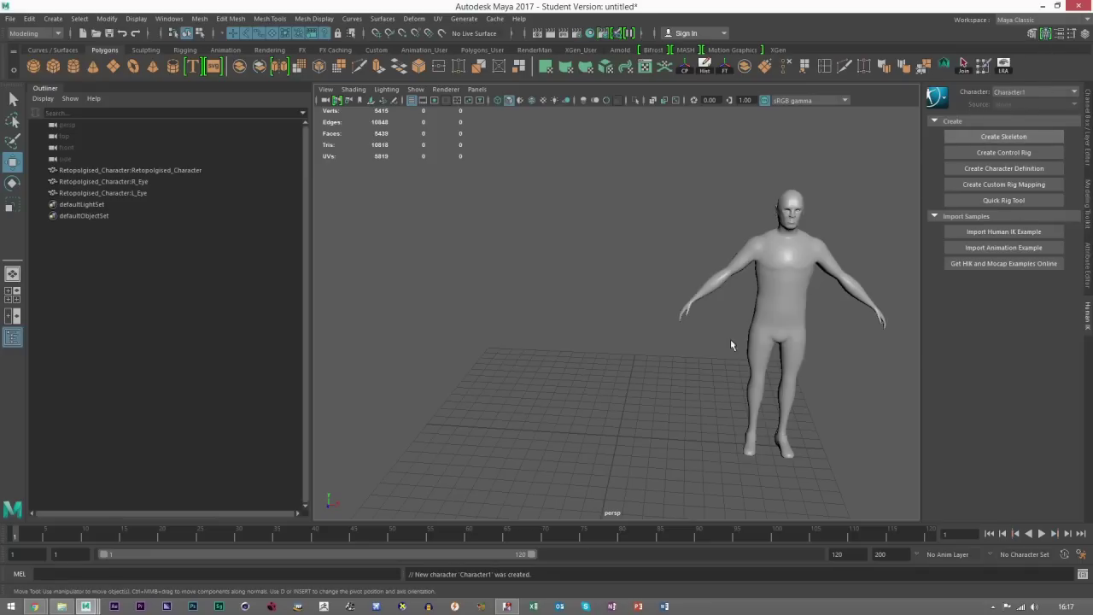
pyautogui.scroll(-5, 606, 315)
pyautogui.click(538, 308)
# Step: Scale the Character1_Reference skeleton down uniformly to roughly the character mesh's height and activate the Move tool
pyautogui.click(98, 205)
pyautogui.press('r')
pyautogui.moveTo(617, 377); pyautogui.dragTo(329, 407)
pyautogui.moveTo(598, 382); pyautogui.dragTo(457, 397)
pyautogui.moveTo(607, 377); pyautogui.dragTo(256, 405)
pyautogui.press('w')
pyautogui.scroll(5, 564, 341)
pyautogui.scroll(-2, 581, 342)
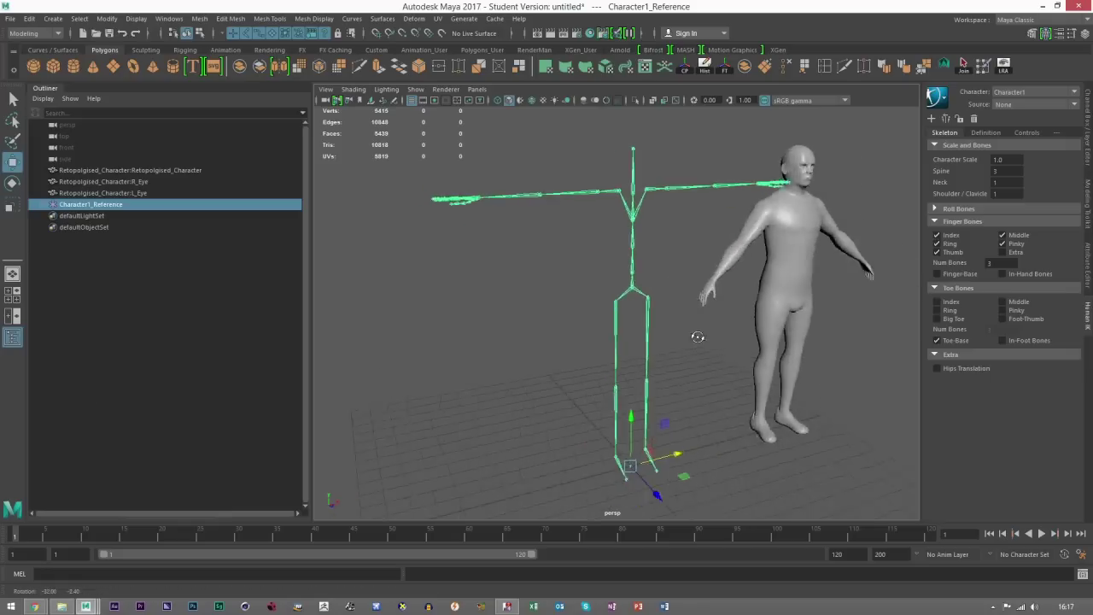
pyautogui.scroll(2, 700, 337)
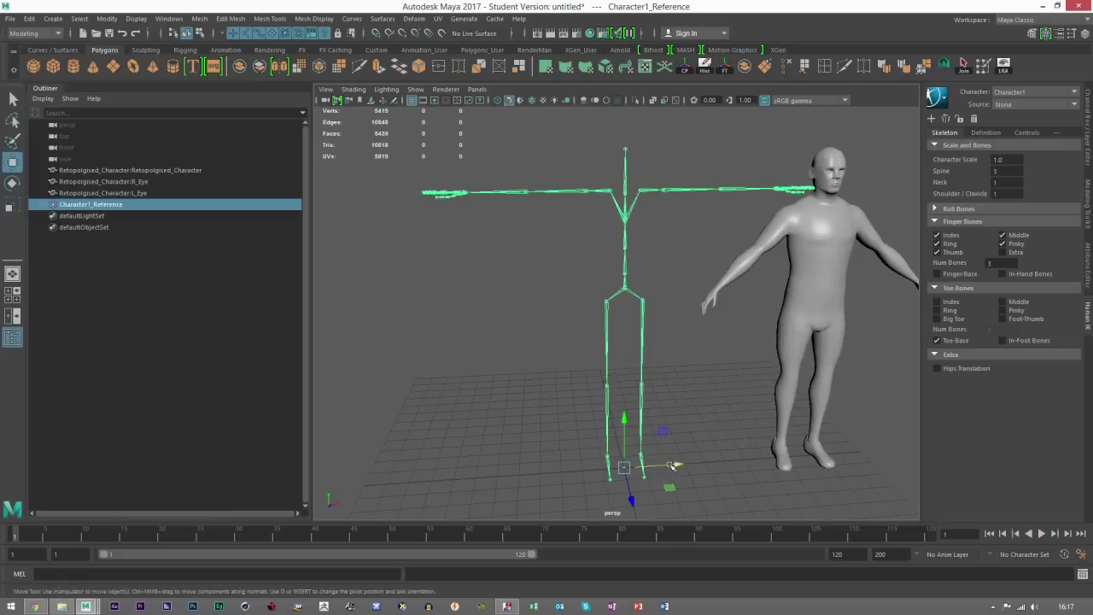
# Step: Deselect the HumanIK skeleton and compare its overall proportions with the character mesh beside it
pyautogui.keyDown('alt'); pyautogui.moveTo(674, 466); pyautogui.dragTo(566, 432); pyautogui.keyUp('alt')
pyautogui.keyDown('alt'); pyautogui.moveTo(616, 378); pyautogui.dragTo(675, 376); pyautogui.keyUp('alt')
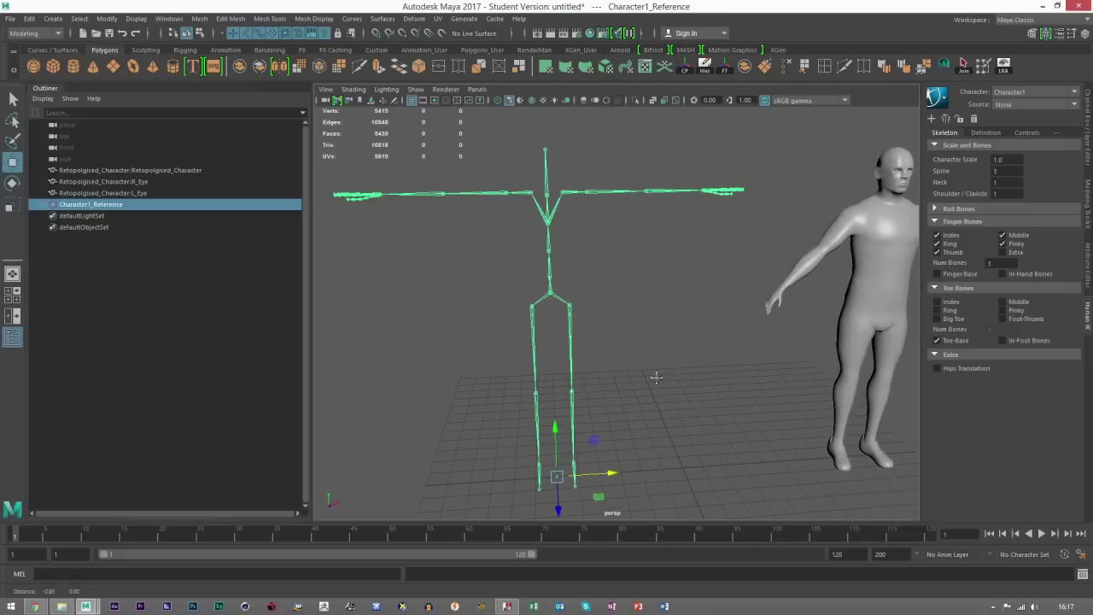
pyautogui.click(366, 258)
pyautogui.keyDown('alt'); pyautogui.moveTo(631, 275); pyautogui.dragTo(554, 212); pyautogui.keyUp('alt')
pyautogui.click(548, 202)
pyautogui.click(585, 274)
pyautogui.keyDown('alt'); pyautogui.moveTo(585, 274); pyautogui.dragTo(562, 276); pyautogui.keyUp('alt')
pyautogui.keyDown('alt'); pyautogui.moveTo(551, 316); pyautogui.dragTo(586, 312); pyautogui.keyUp('alt')
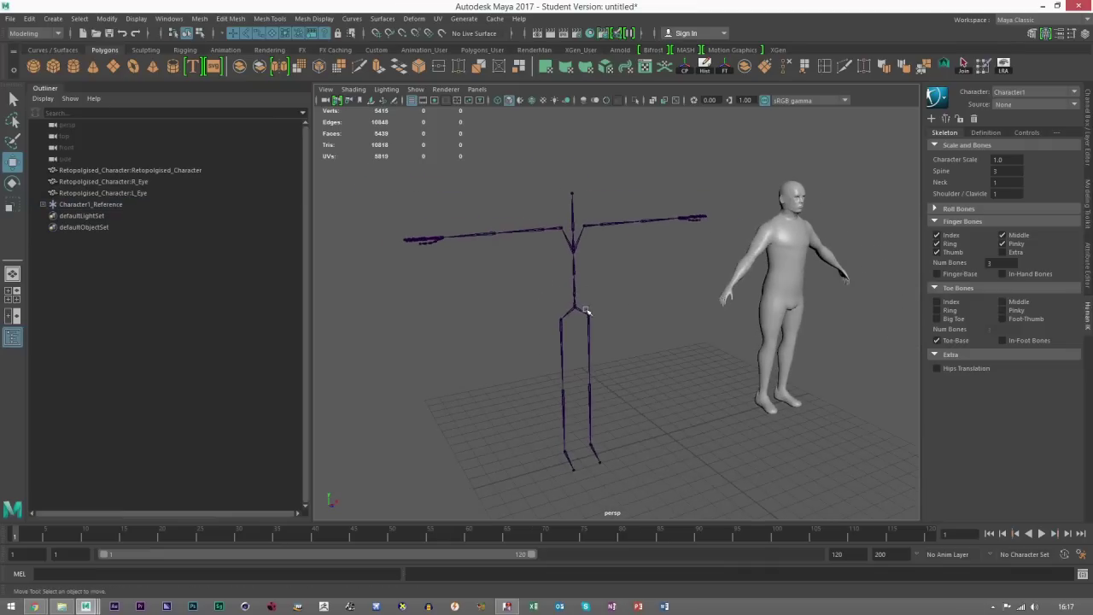
# Step: Examine the HumanIK skeleton's joints up close, from the hips and spine through the clavicles to the arm and fingers
pyautogui.scroll(3, 576, 315)
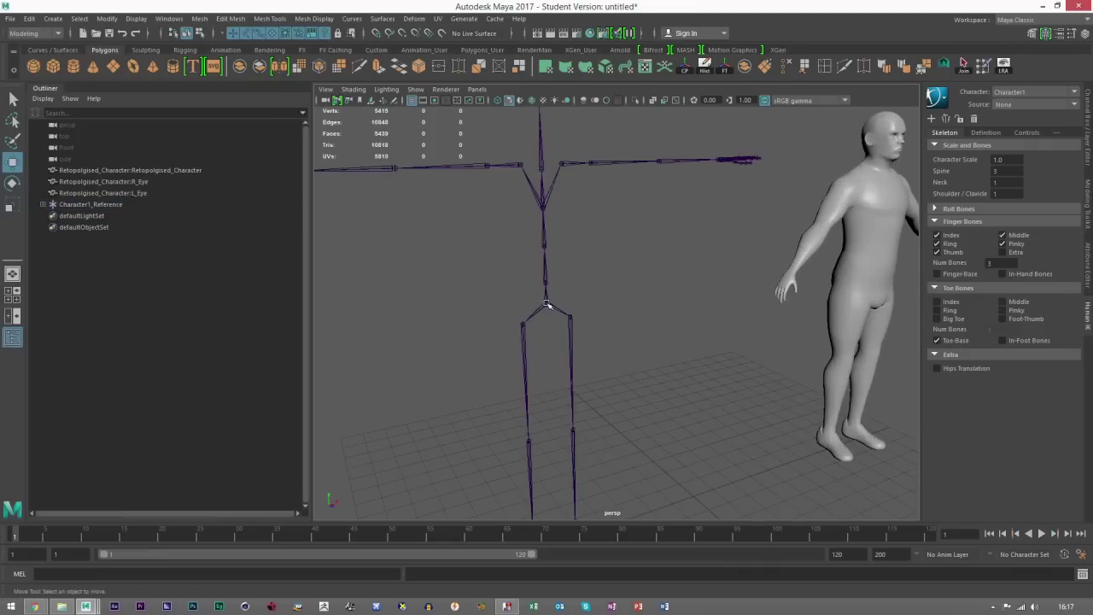
pyautogui.click(547, 304)
pyautogui.scroll(5, 542, 310)
pyautogui.click(534, 279)
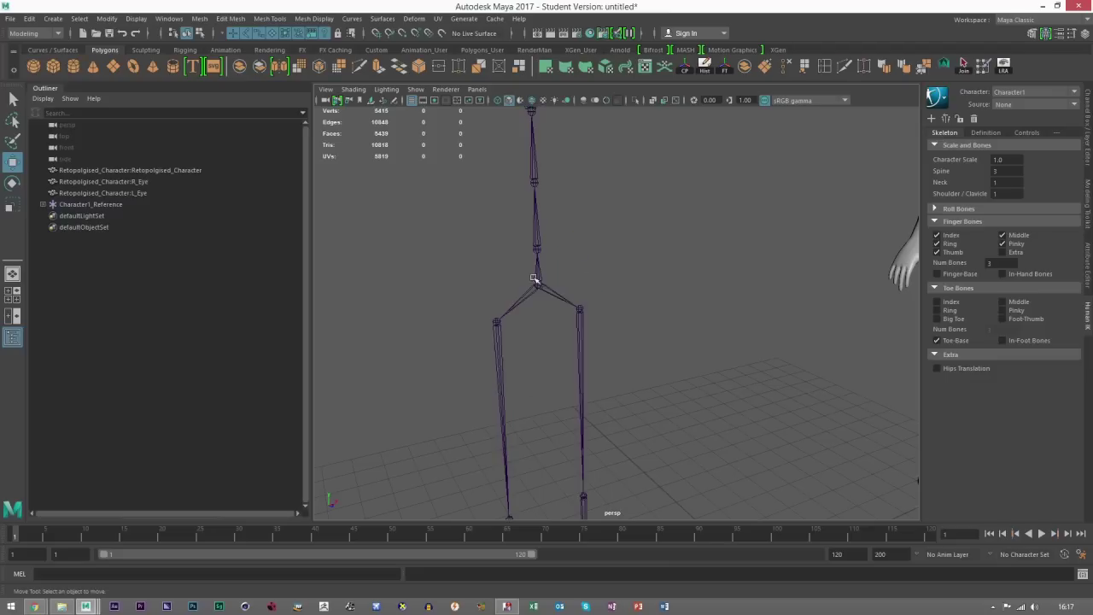
pyautogui.keyDown('alt'); pyautogui.moveTo(540, 284); pyautogui.dragTo(598, 396, button='middle'); pyautogui.keyUp('alt')
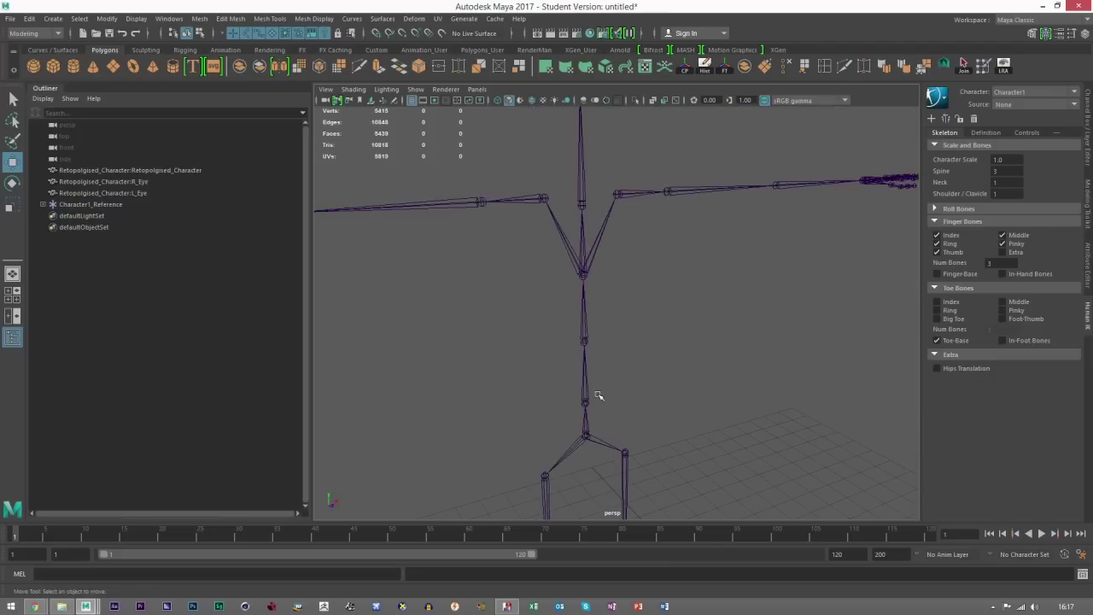
pyautogui.keyDown('alt'); pyautogui.moveTo(581, 279); pyautogui.dragTo(584, 355, button='middle'); pyautogui.keyUp('alt')
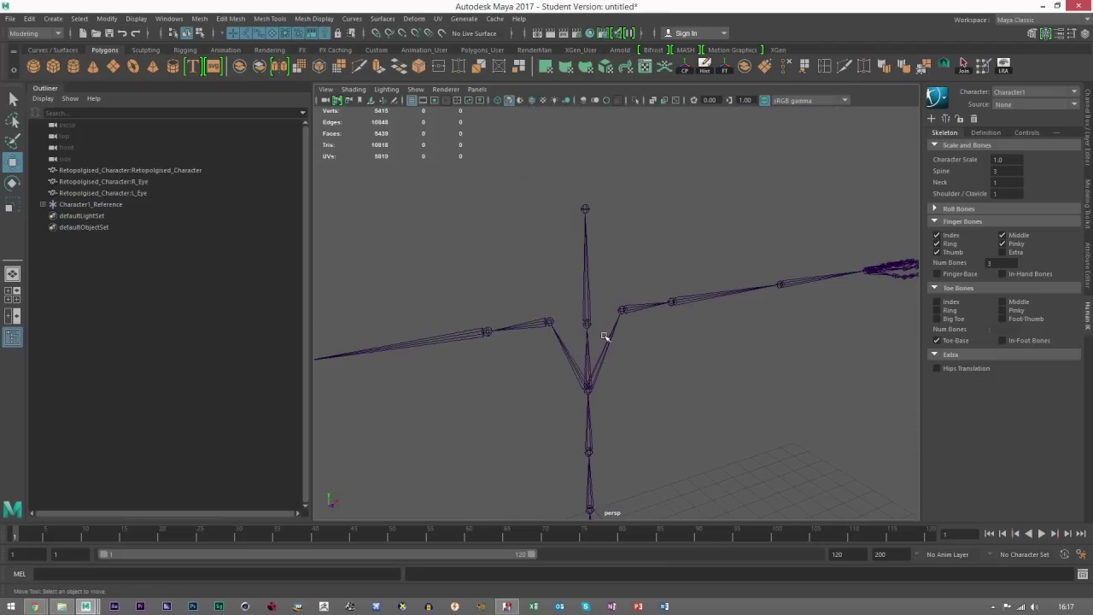
pyautogui.keyDown('alt'); pyautogui.moveTo(615, 314); pyautogui.dragTo(484, 300, button='middle'); pyautogui.keyUp('alt')
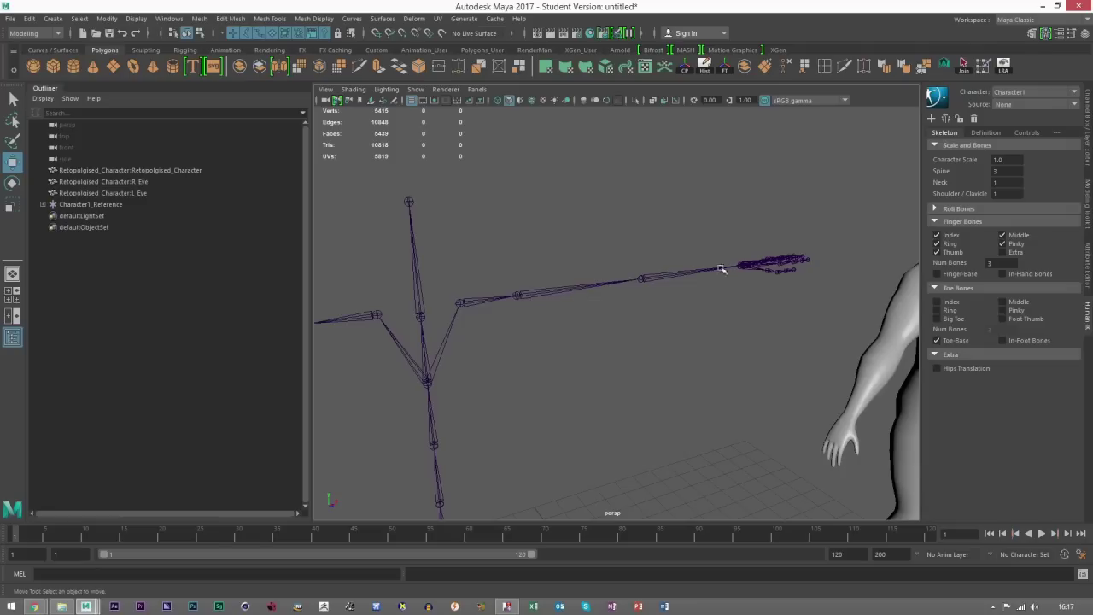
pyautogui.keyDown('alt'); pyautogui.moveTo(757, 273); pyautogui.dragTo(683, 310); pyautogui.keyUp('alt')
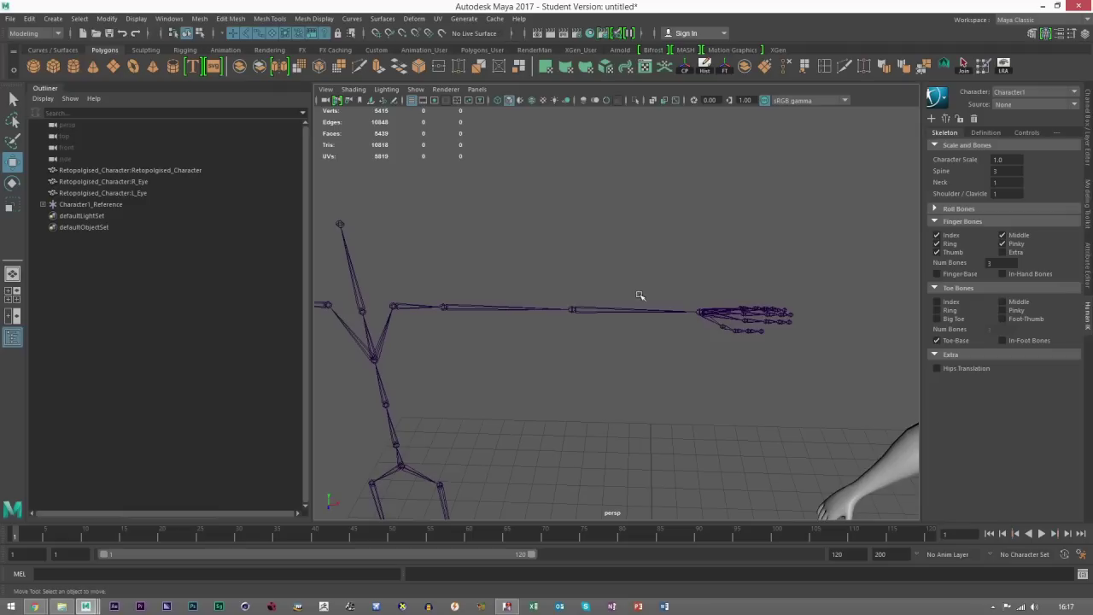
pyautogui.keyDown('alt'); pyautogui.moveTo(777, 316); pyautogui.dragTo(634, 314); pyautogui.keyUp('alt')
pyautogui.click(535, 300)
pyautogui.click(548, 235)
pyautogui.scroll(-5, 573, 276)
pyautogui.keyDown('alt'); pyautogui.moveTo(634, 314); pyautogui.dragTo(538, 280, button='right'); pyautogui.keyUp('alt')
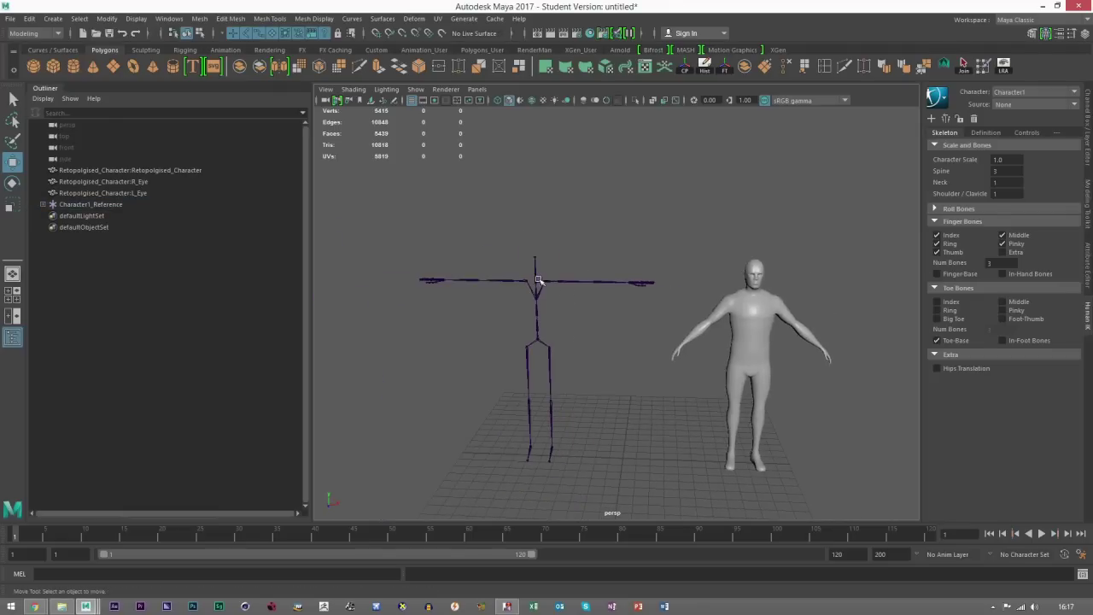
# Step: Delete the whole Character1_Reference skeleton from the scene
pyautogui.moveTo(432, 224); pyautogui.dragTo(603, 359)
pyautogui.click(582, 367)
pyautogui.click(94, 205)
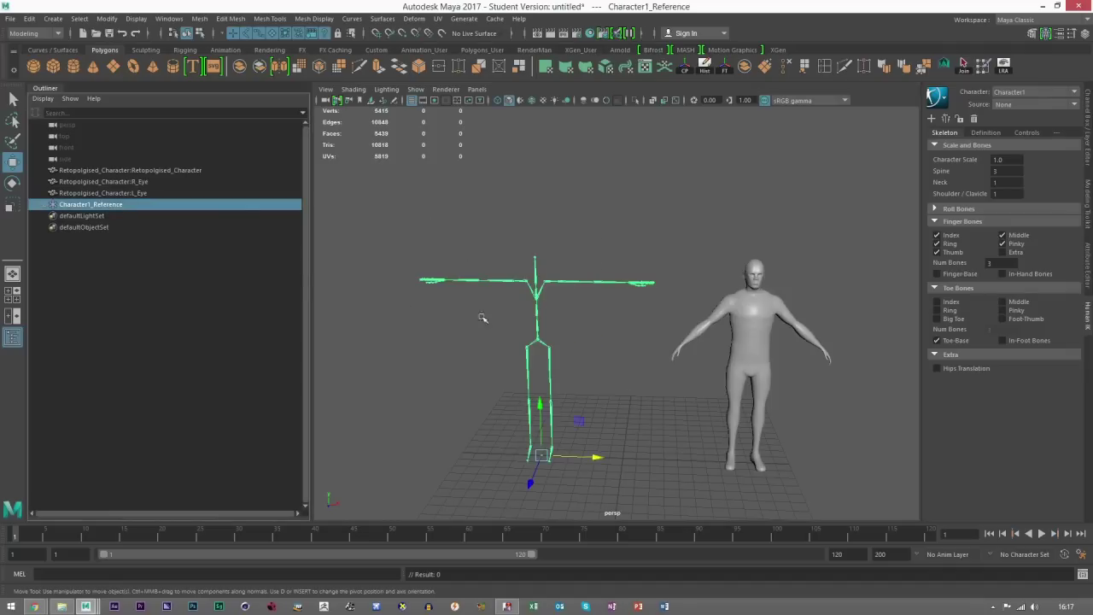
pyautogui.press('Delete')
# Step: Move the character mesh along X back to the centre of the grid
pyautogui.click(750, 417)
pyautogui.moveTo(817, 277); pyautogui.dragTo(681, 277)
pyautogui.click(680, 292)
pyautogui.scroll(5, 624, 314)
pyautogui.keyDown('alt'); pyautogui.moveTo(596, 315); pyautogui.dragTo(578, 366, button='middle'); pyautogui.keyUp('alt')
pyautogui.keyDown('alt'); pyautogui.moveTo(578, 366); pyautogui.dragTo(701, 363, button='right'); pyautogui.keyUp('alt')
# Step: Move the R_Eye and L_Eye meshes along X into their sockets, to about -0.29 and 0.27 cm
pyautogui.click(107, 181)
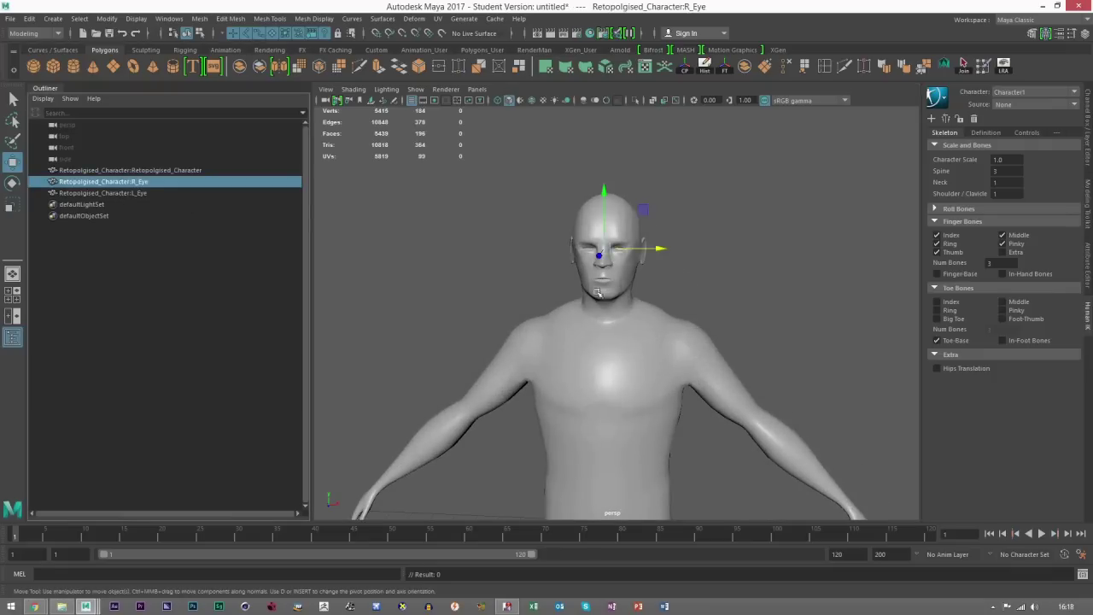
pyautogui.press('f')
pyautogui.moveTo(658, 240); pyautogui.dragTo(587, 244)
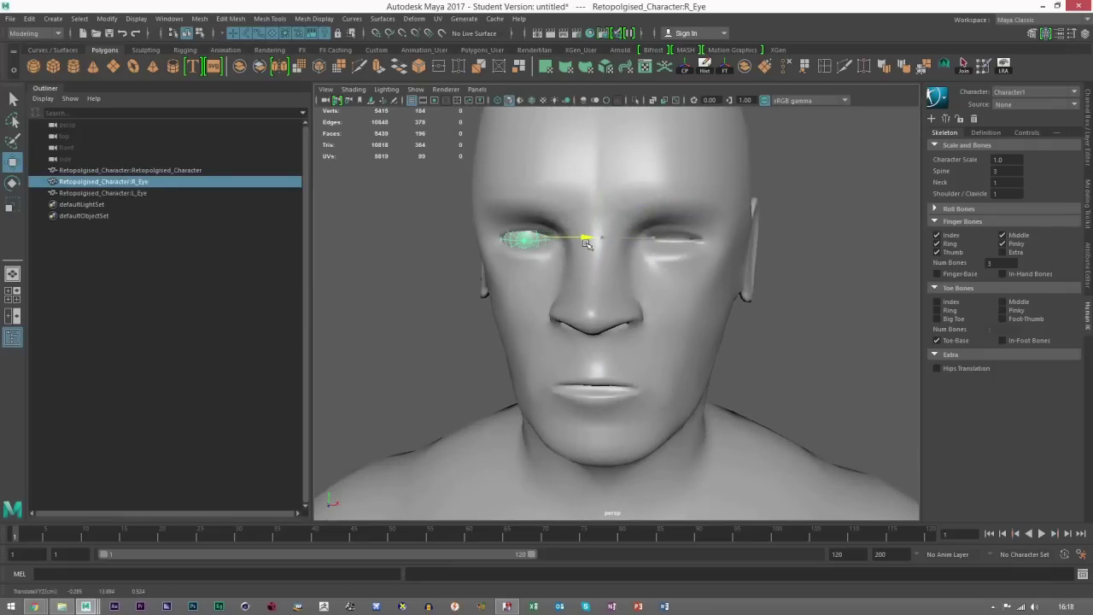
pyautogui.click(123, 193)
pyautogui.moveTo(673, 246); pyautogui.dragTo(714, 255)
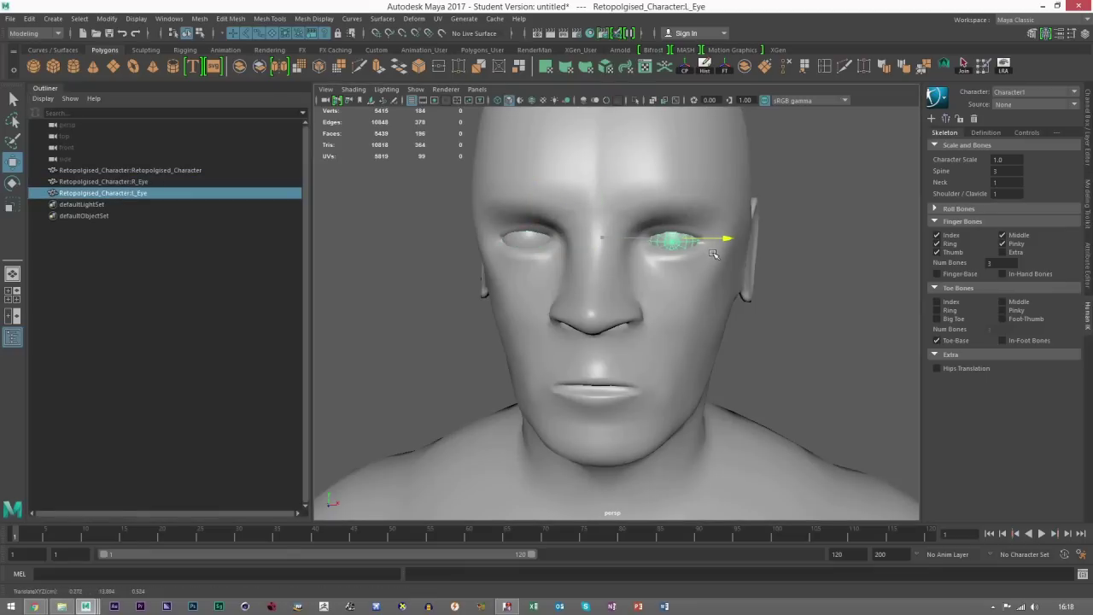
pyautogui.click(793, 351)
pyautogui.scroll(-8, 779, 339)
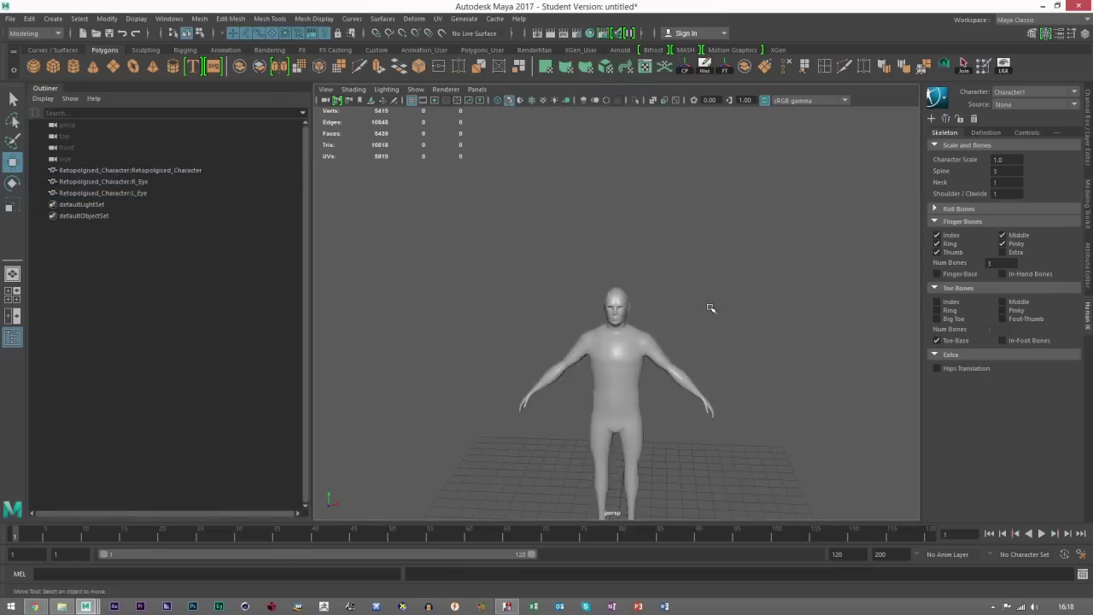
# Step: Show the full character in a single front view and make the mesh see-through with X-Ray display
pyautogui.scroll(2, 649, 286)
pyautogui.press('space')
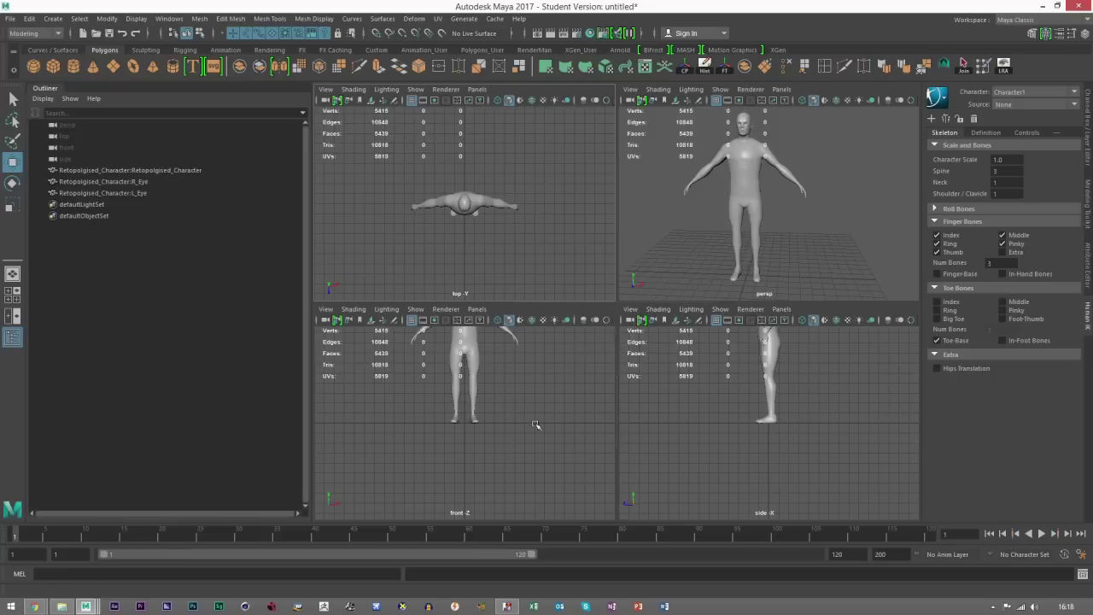
pyautogui.press('space')
pyautogui.scroll(4, 676, 399)
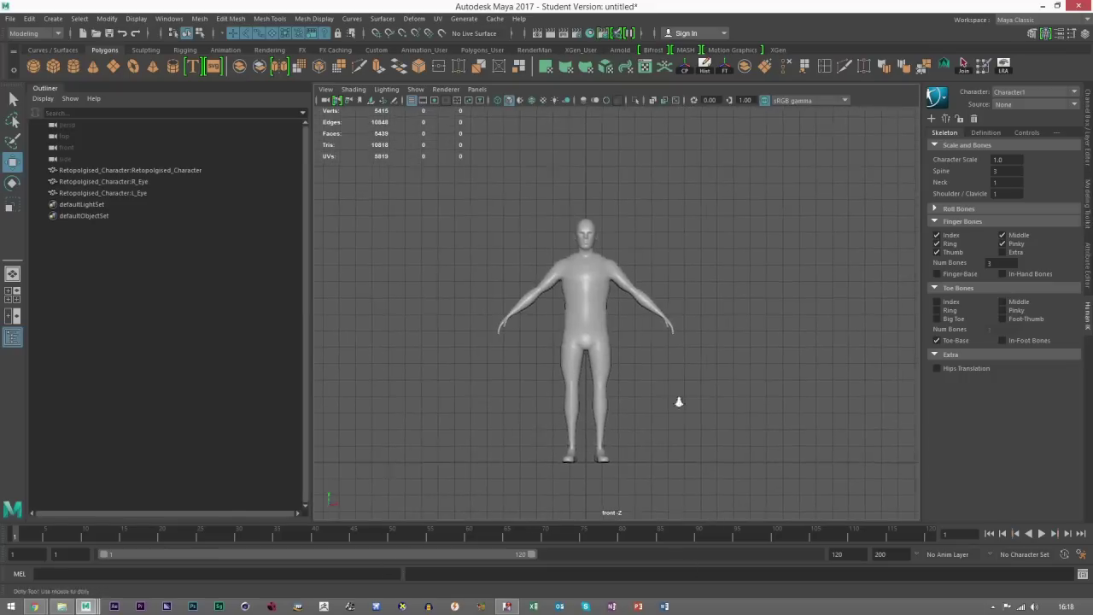
pyautogui.keyDown('alt'); pyautogui.moveTo(707, 376); pyautogui.dragTo(714, 336, button='middle'); pyautogui.keyUp('alt')
pyautogui.click(653, 102)
pyautogui.keyDown('alt'); pyautogui.moveTo(613, 381); pyautogui.dragTo(652, 367, button='middle'); pyautogui.keyUp('alt')
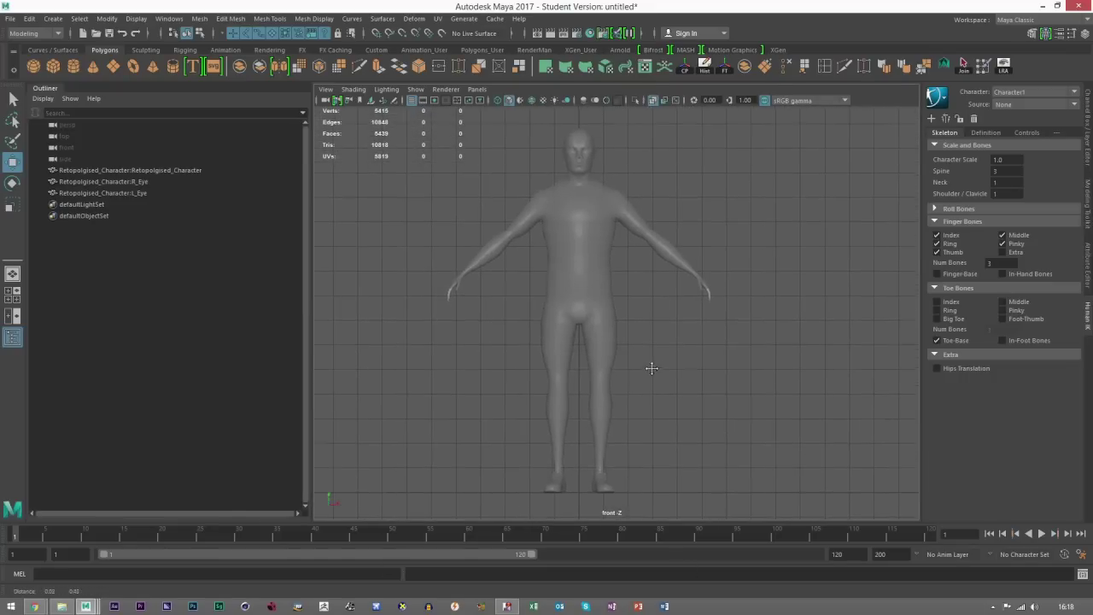
# Step: Switch to the Rigging menu set and activate the Create Joints tool for the character's upper body
pyautogui.click(30, 33)
pyautogui.click(20, 58)
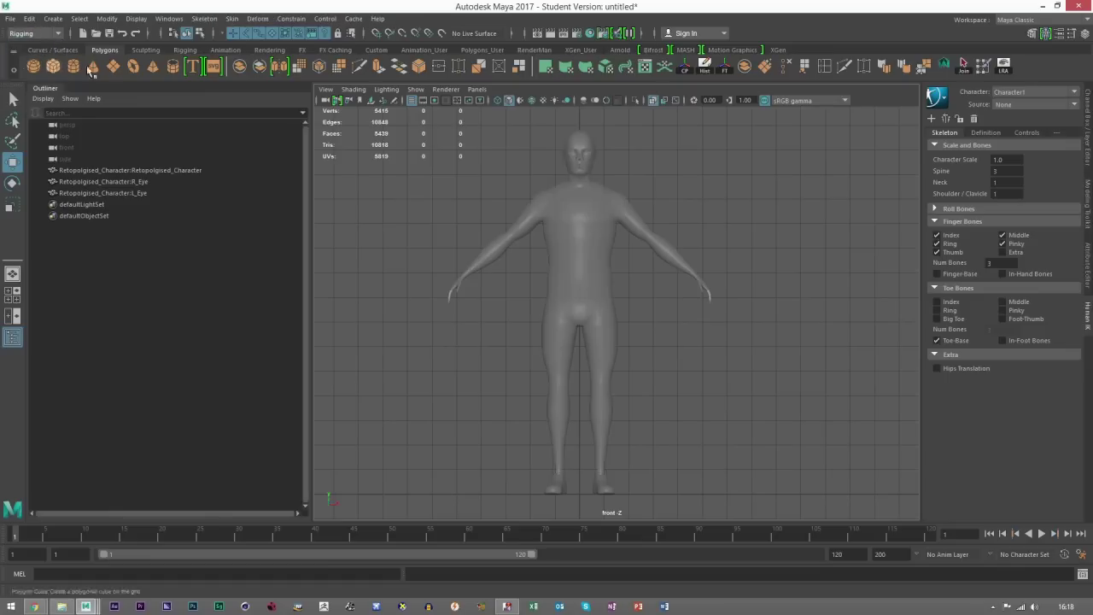
pyautogui.click(202, 19)
pyautogui.click(227, 48)
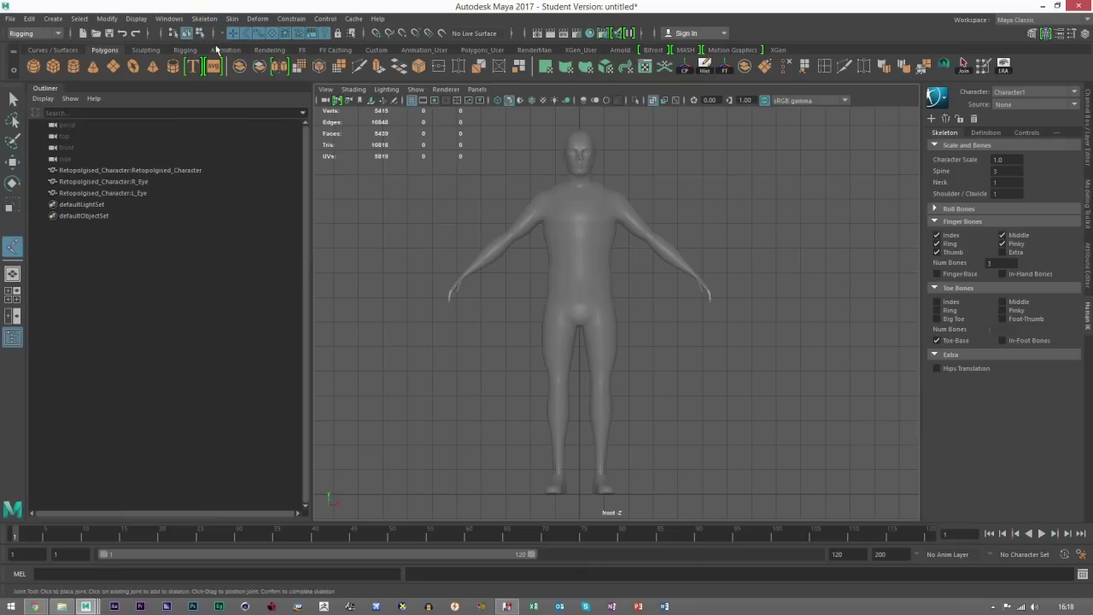
pyautogui.keyDown('alt'); pyautogui.moveTo(574, 237); pyautogui.dragTo(510, 318, button='middle'); pyautogui.keyUp('alt')
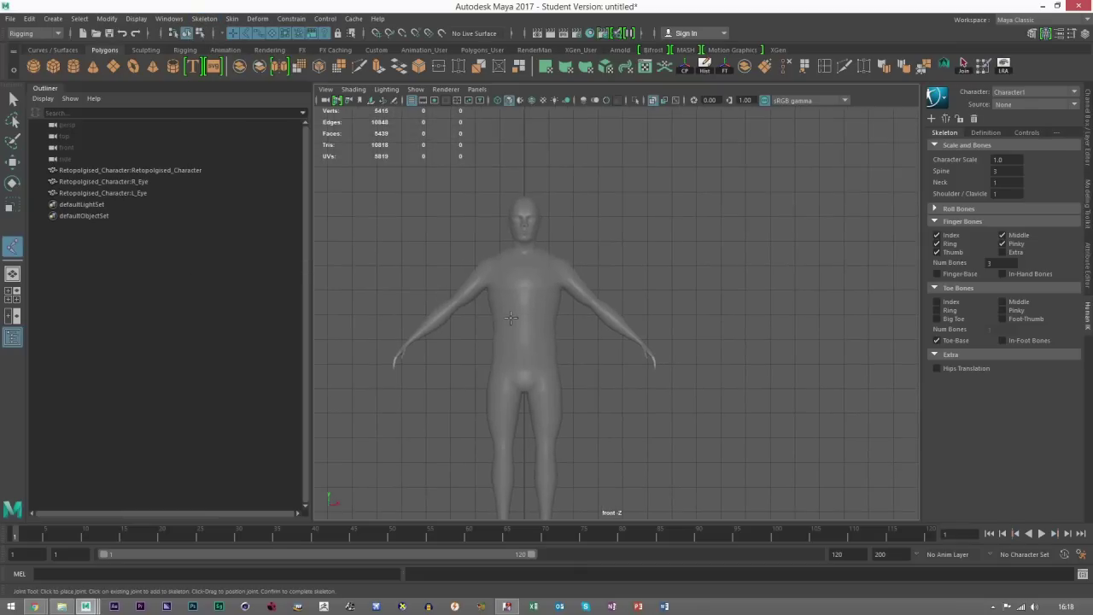
pyautogui.scroll(2, 508, 318)
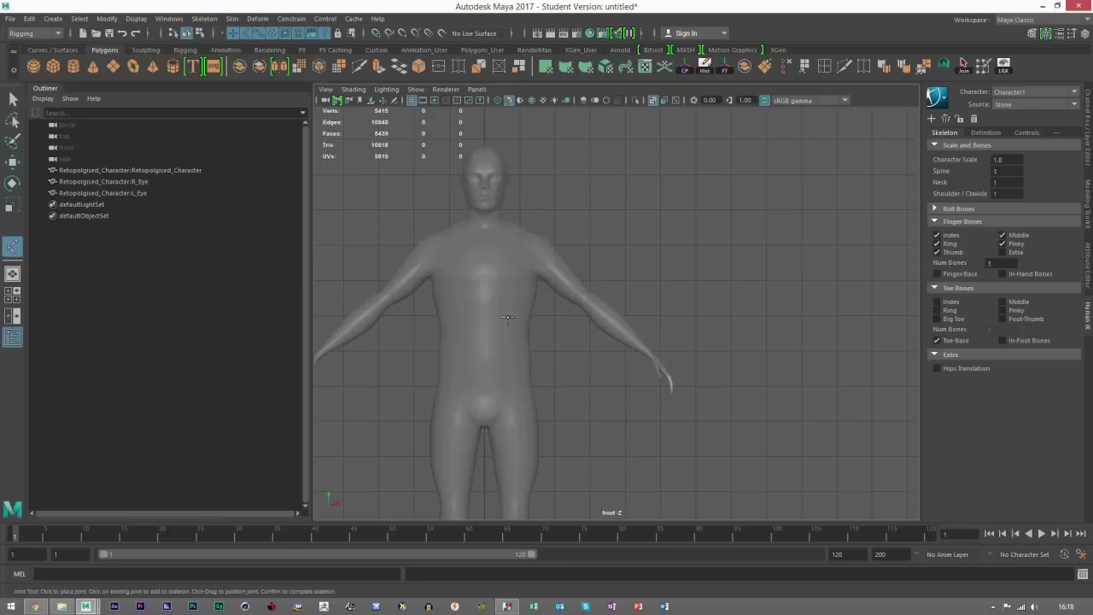
pyautogui.keyDown('alt'); pyautogui.moveTo(502, 422); pyautogui.dragTo(519, 341, button='middle'); pyautogui.keyUp('alt')
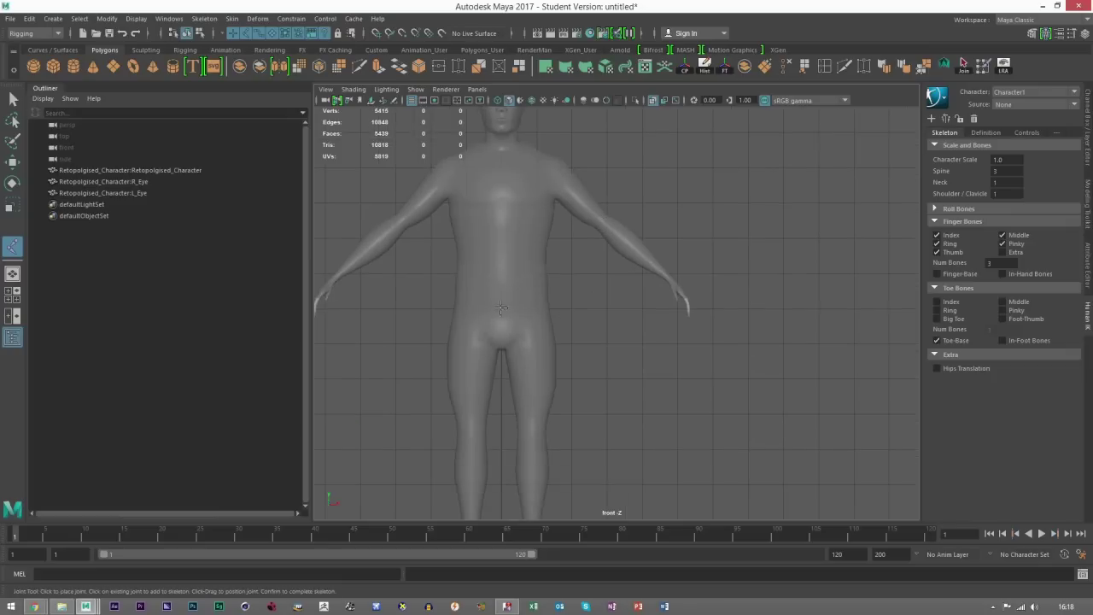
pyautogui.keyDown('alt'); pyautogui.moveTo(495, 265); pyautogui.dragTo(494, 303, button='middle'); pyautogui.keyUp('alt')
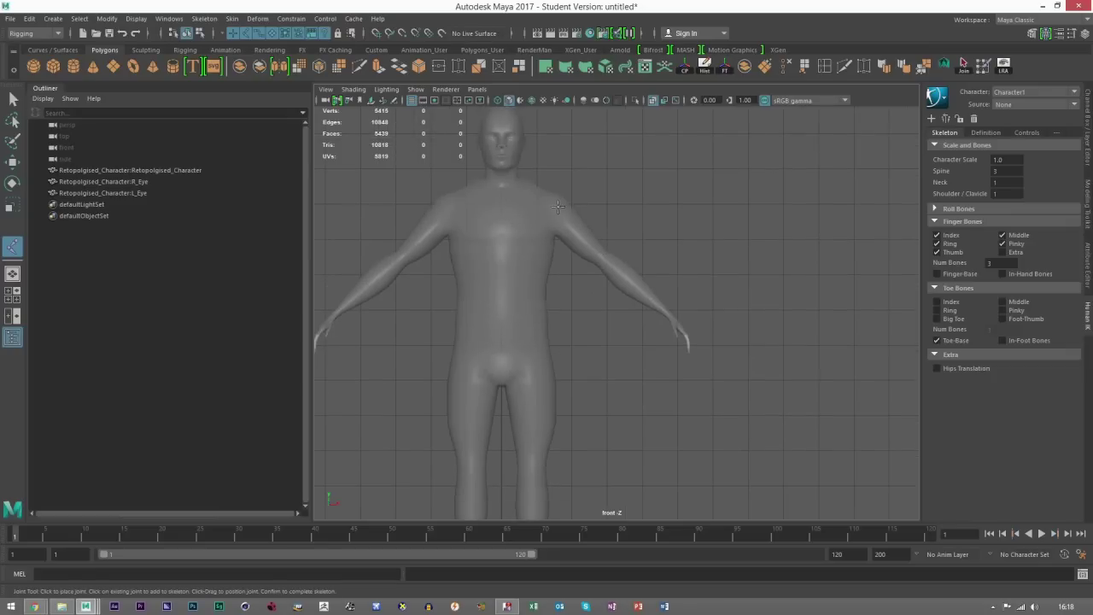
pyautogui.keyDown('alt'); pyautogui.moveTo(589, 203); pyautogui.dragTo(567, 339, button='middle'); pyautogui.keyUp('alt')
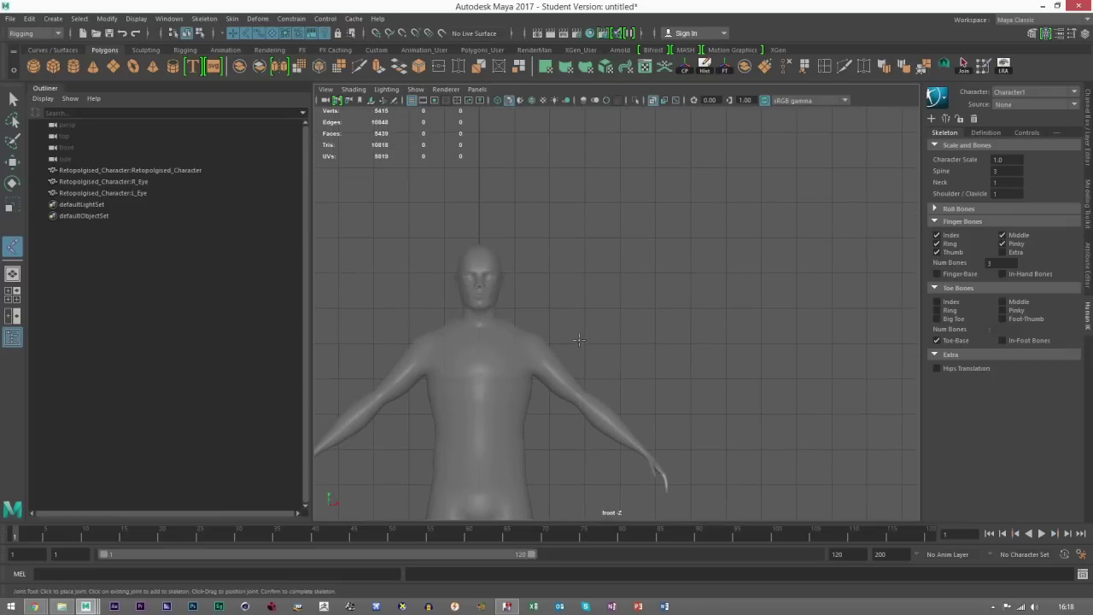
pyautogui.scroll(1, 563, 325)
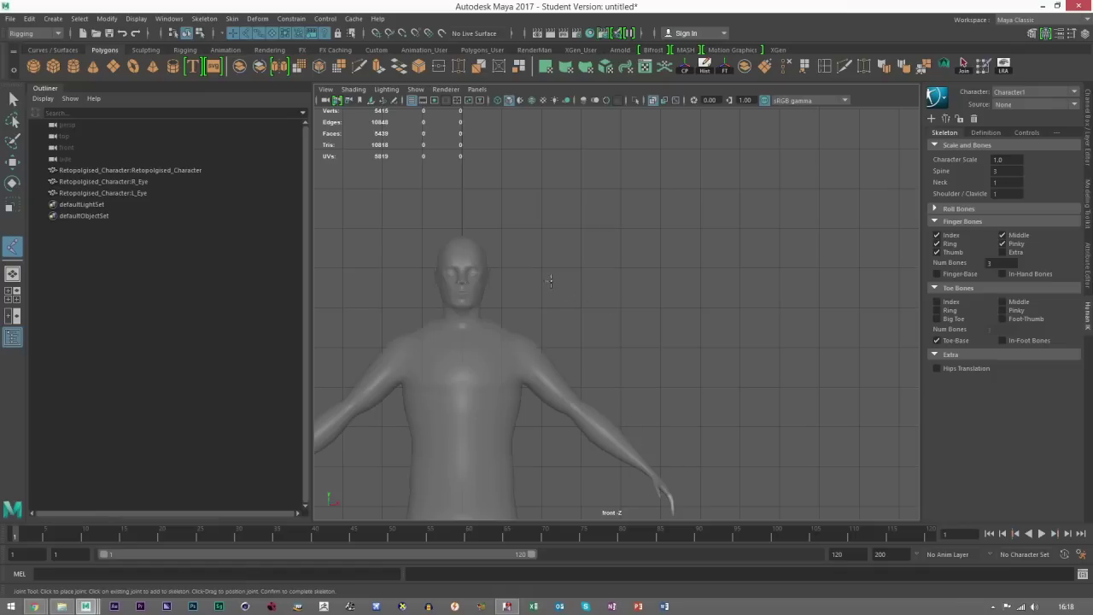
# Step: Create a horizontal chain of four grid-snapped joints beside the character's head, one grid unit apart, and undo the extra placement
pyautogui.click(202, 18)
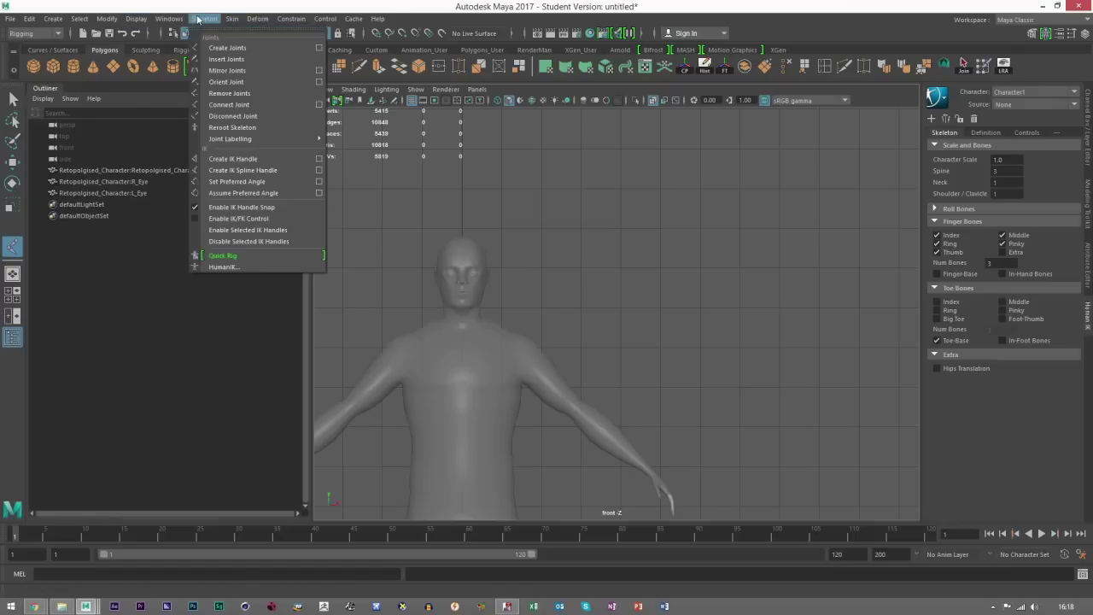
pyautogui.click(238, 49)
pyautogui.press('x')
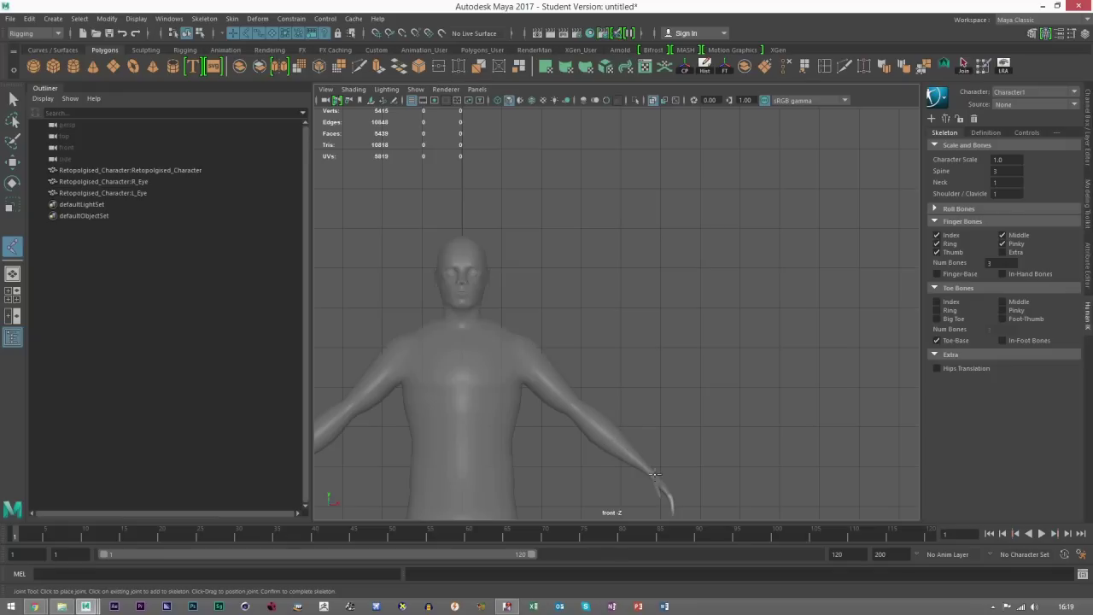
pyautogui.press('x')
pyautogui.click(579, 268)
pyautogui.click(621, 268)
pyautogui.click(661, 269)
pyautogui.click(699, 268)
pyautogui.click(666, 319)
pyautogui.hotkey('ctrl', 'z')
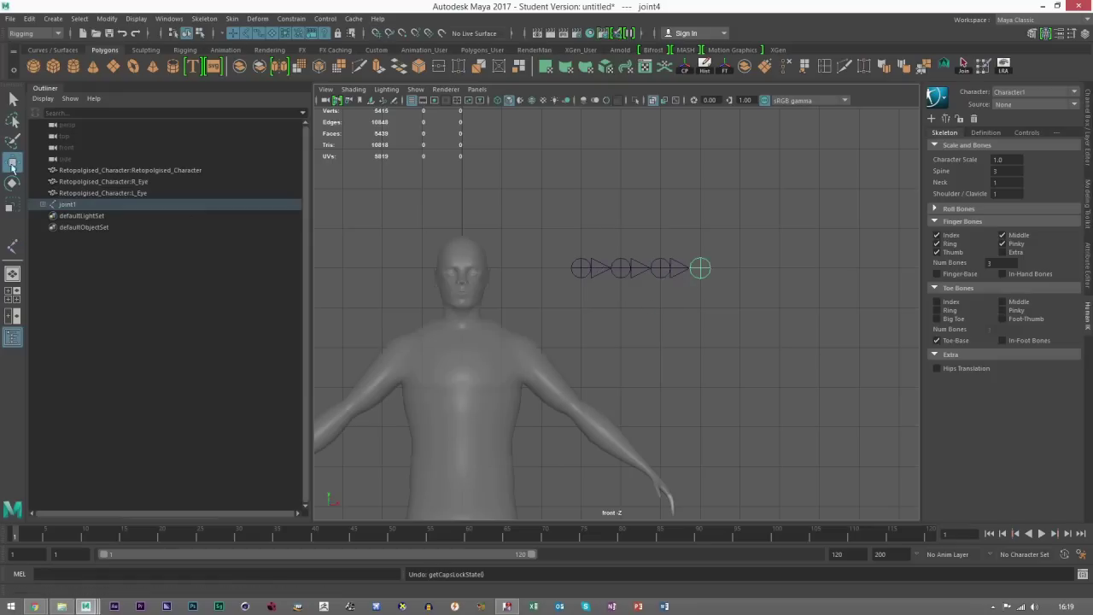
# Step: Activate the Move tool on joint1, show the Modeling Toolkit, and select the second joint in the chain
pyautogui.click(145, 203)
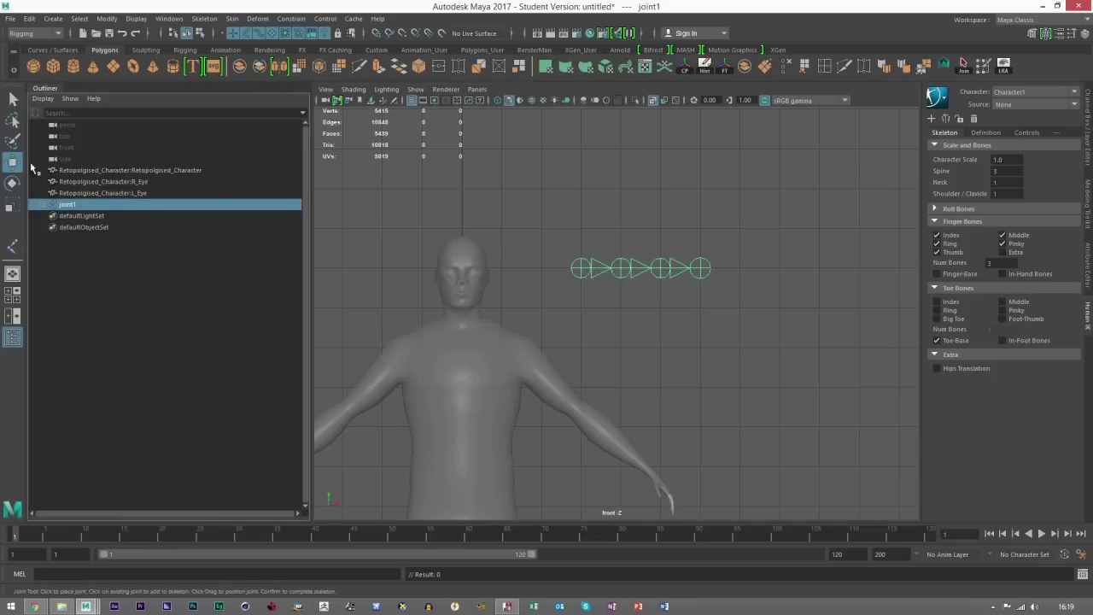
pyautogui.press('w')
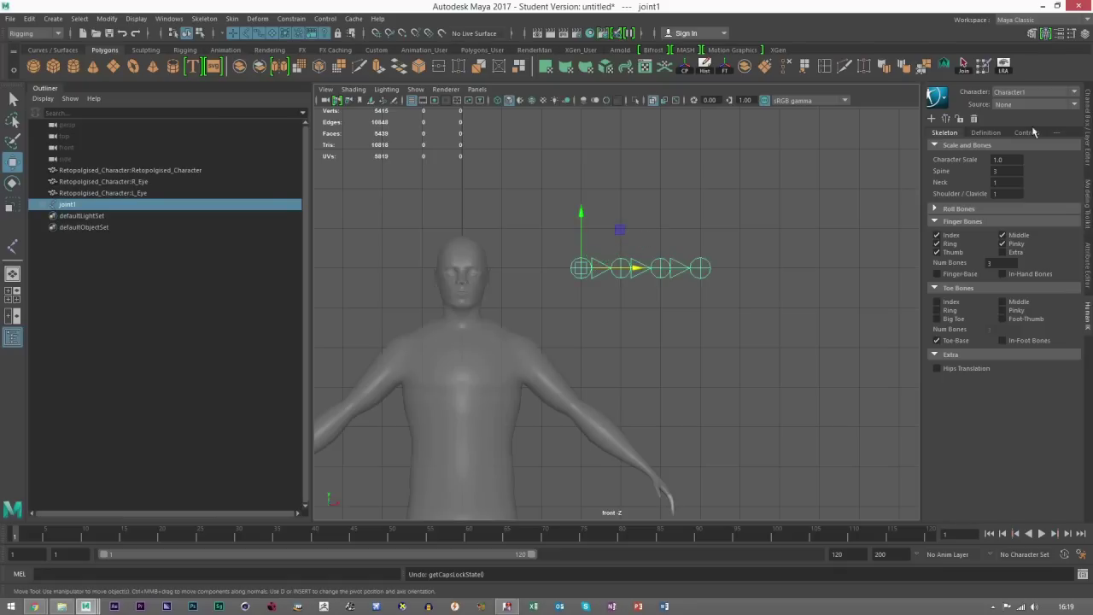
pyautogui.click(1032, 35)
pyautogui.click(981, 131)
pyautogui.click(959, 130)
pyautogui.click(719, 218)
pyautogui.click(651, 270)
# Step: Select the whole joint1 chain in the perspective view and show its attributes in the Attribute Editor
pyautogui.press('space')
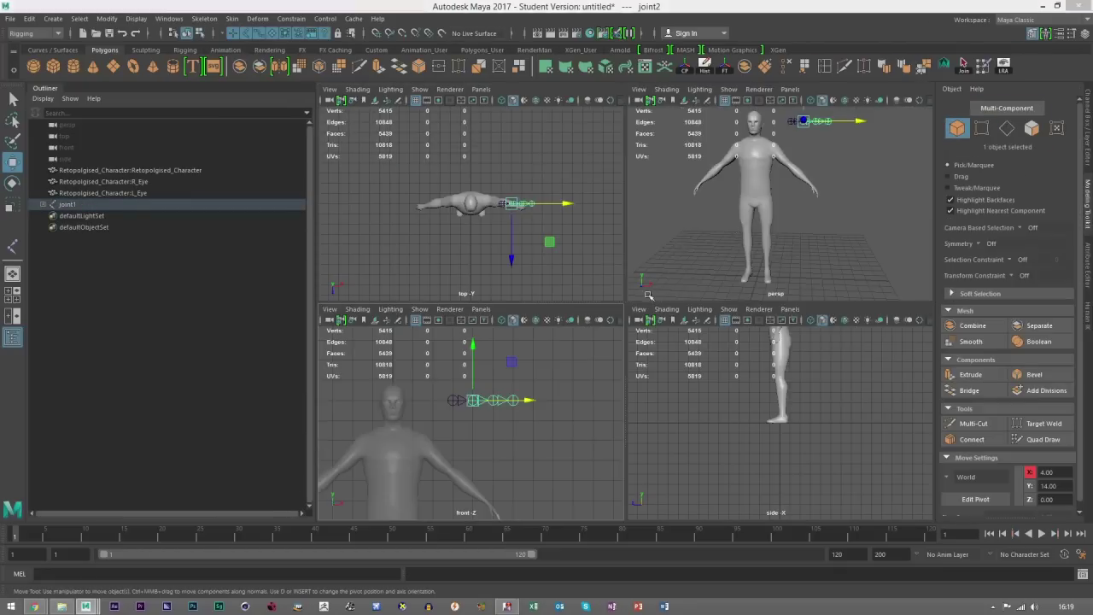
pyautogui.press('space')
pyautogui.keyDown('alt'); pyautogui.moveTo(687, 292); pyautogui.dragTo(683, 301); pyautogui.keyUp('alt')
pyautogui.keyDown('alt'); pyautogui.moveTo(684, 301); pyautogui.dragTo(662, 367, button='middle'); pyautogui.keyUp('alt')
pyautogui.scroll(3, 688, 262)
pyautogui.keyDown('alt'); pyautogui.moveTo(688, 262); pyautogui.dragTo(671, 324, button='middle'); pyautogui.keyUp('alt')
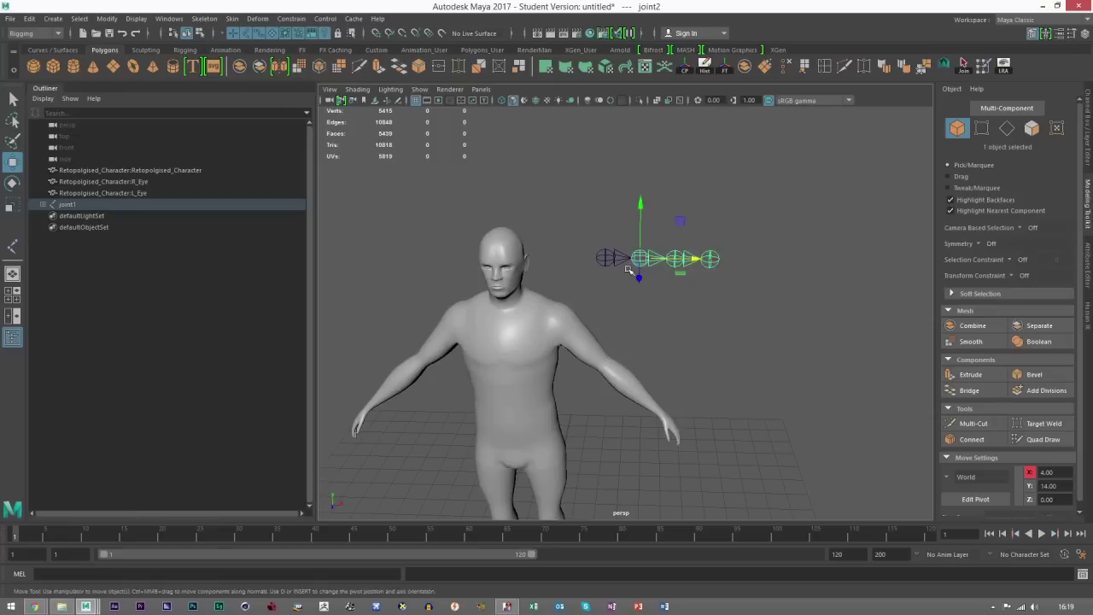
pyautogui.click(627, 246)
pyautogui.scroll(5, 627, 245)
pyautogui.scroll(-5, 589, 215)
pyautogui.keyDown('alt'); pyautogui.moveTo(626, 259); pyautogui.dragTo(626, 246); pyautogui.keyUp('alt')
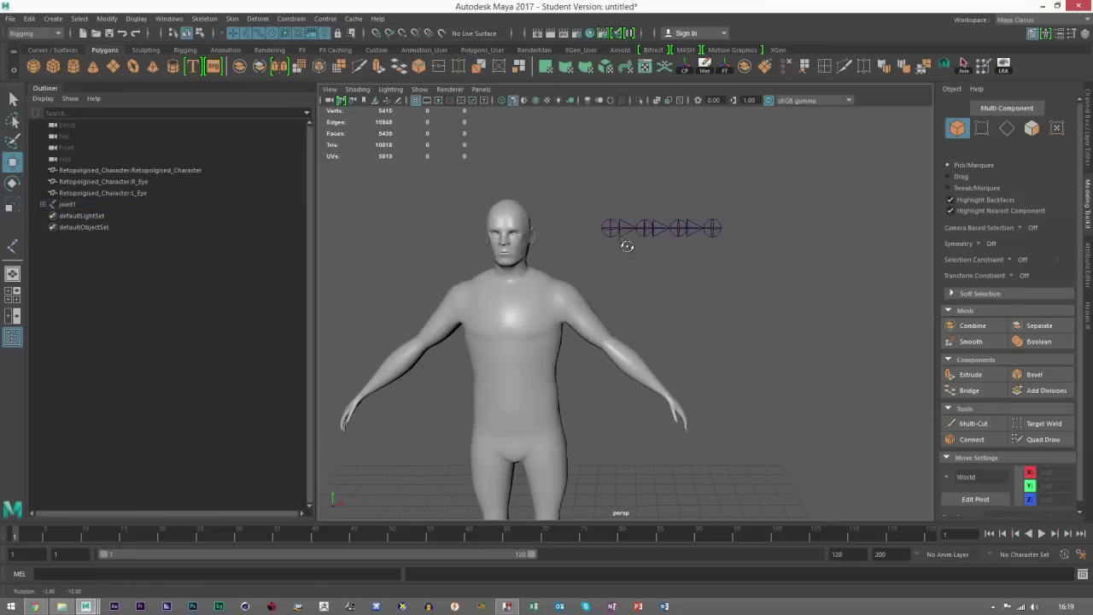
pyautogui.moveTo(584, 180); pyautogui.dragTo(773, 252)
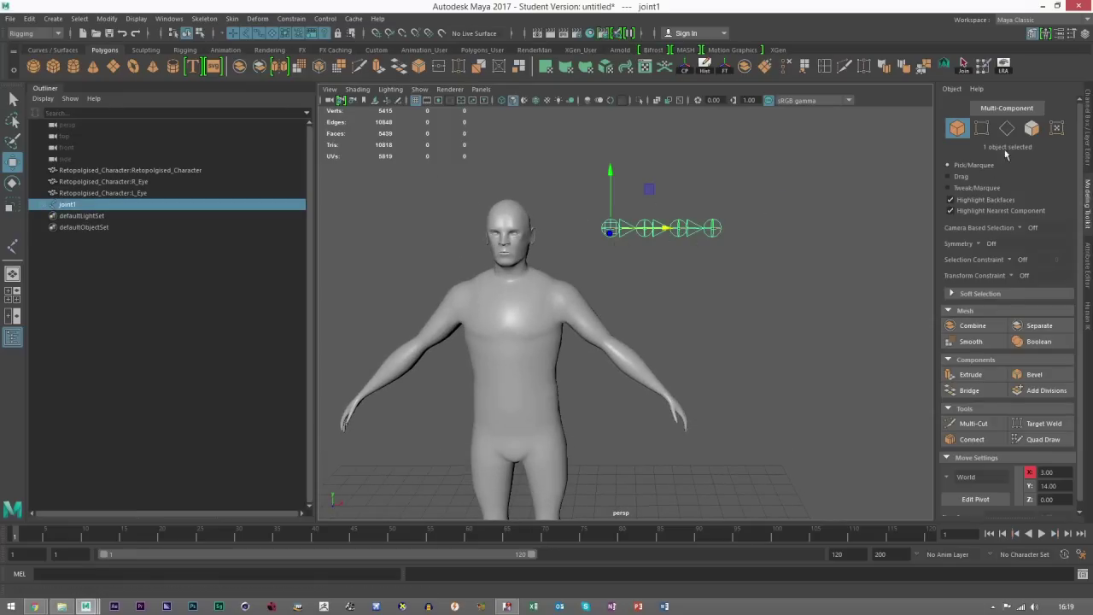
pyautogui.click(1088, 266)
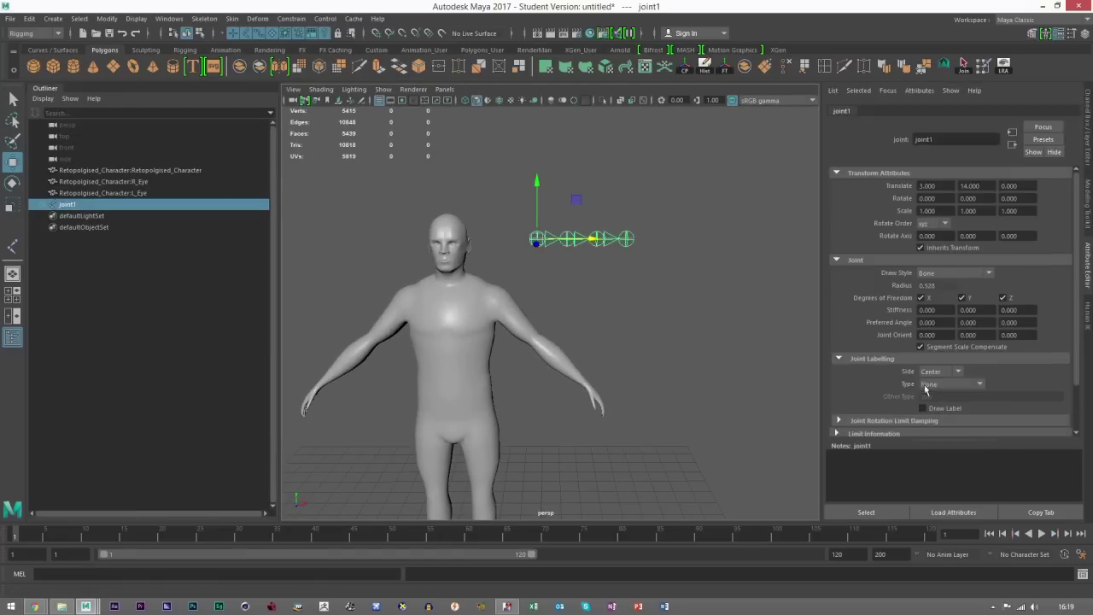
# Step: Examine joint1's joint, labelling and display attributes in the Attribute Editor, collapsing the Display section again
pyautogui.scroll(-2, 888, 320)
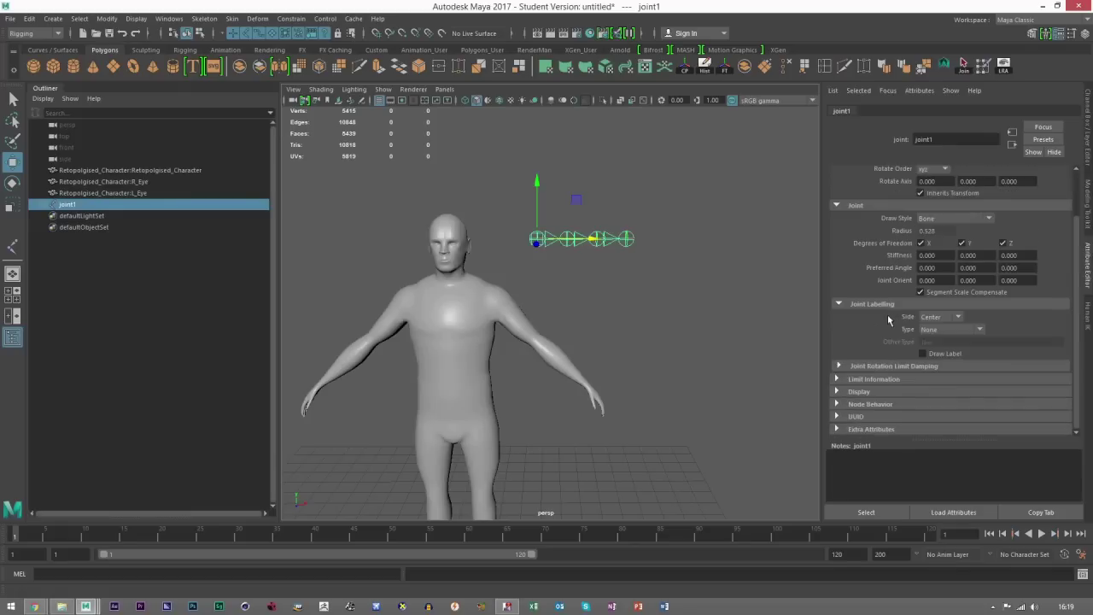
pyautogui.click(846, 392)
pyautogui.scroll(-4, 870, 393)
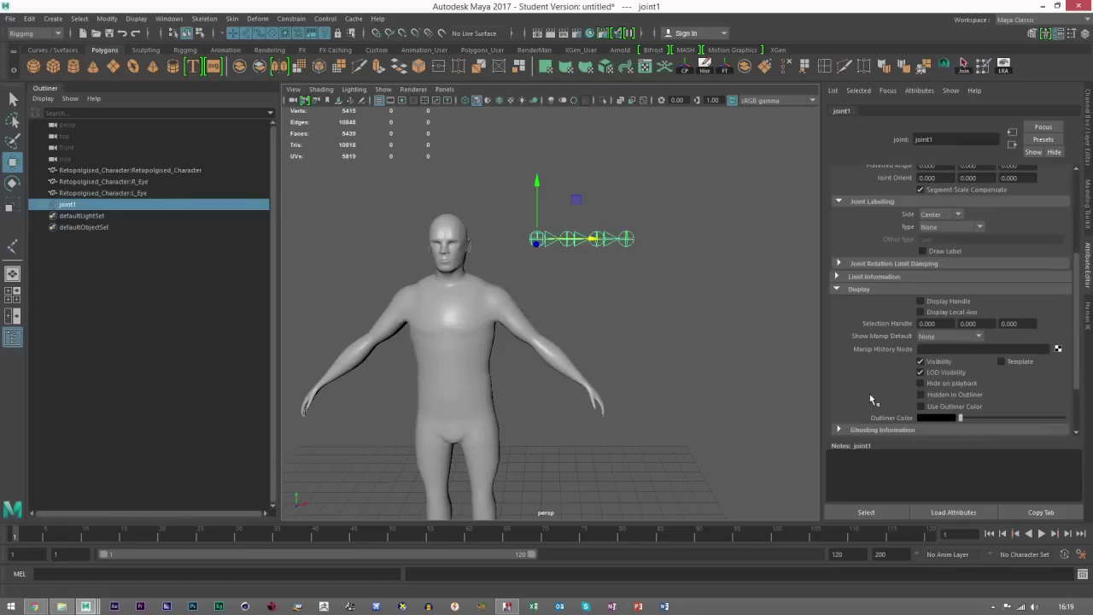
pyautogui.click(837, 289)
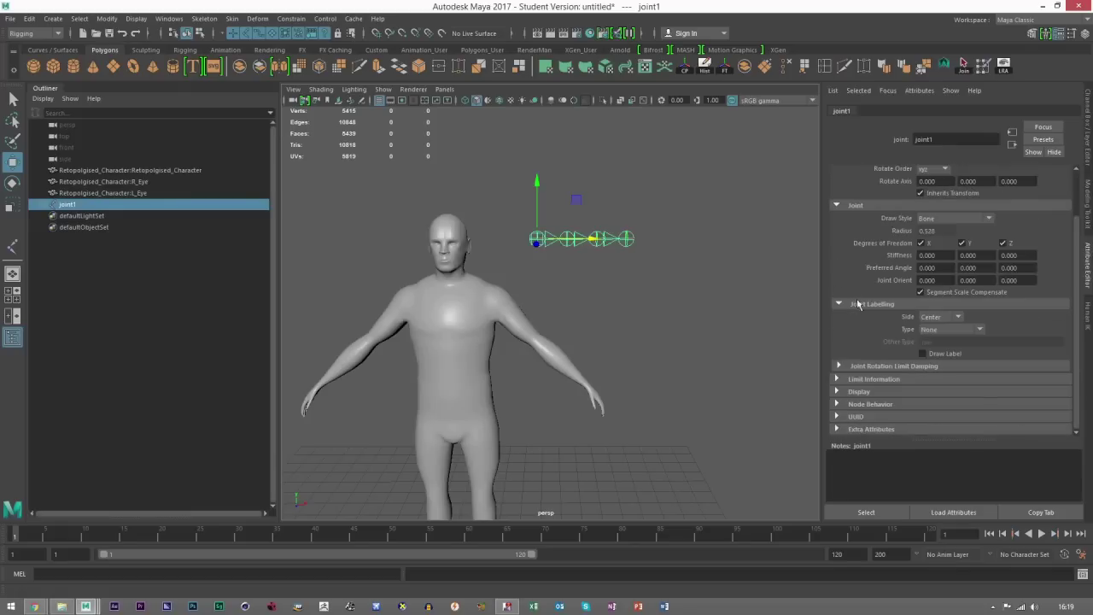
pyautogui.click(613, 275)
pyautogui.click(542, 238)
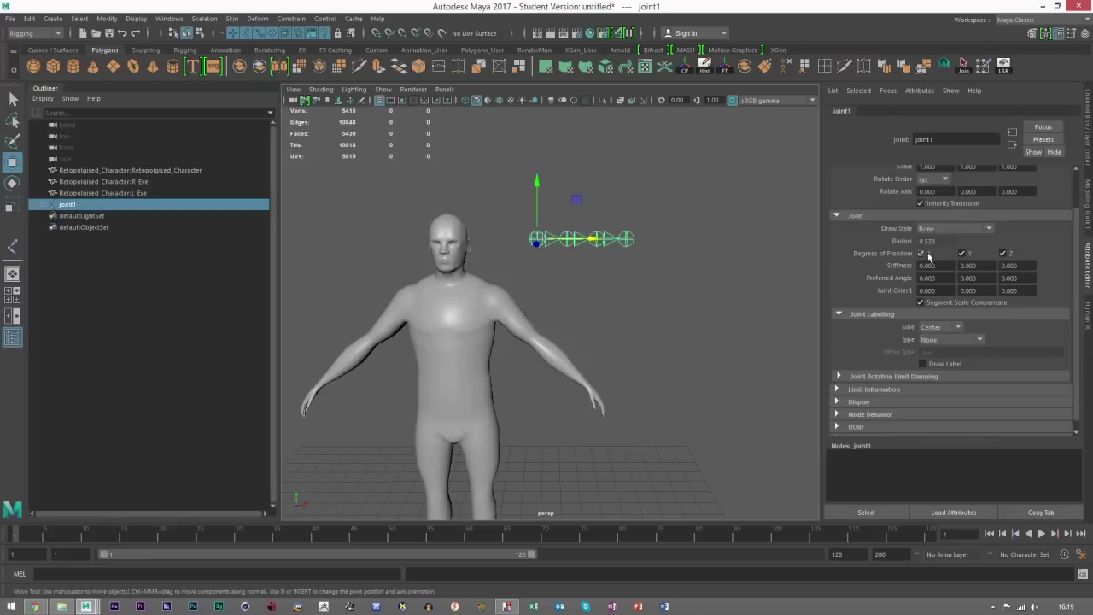
pyautogui.scroll(2, 1040, 257)
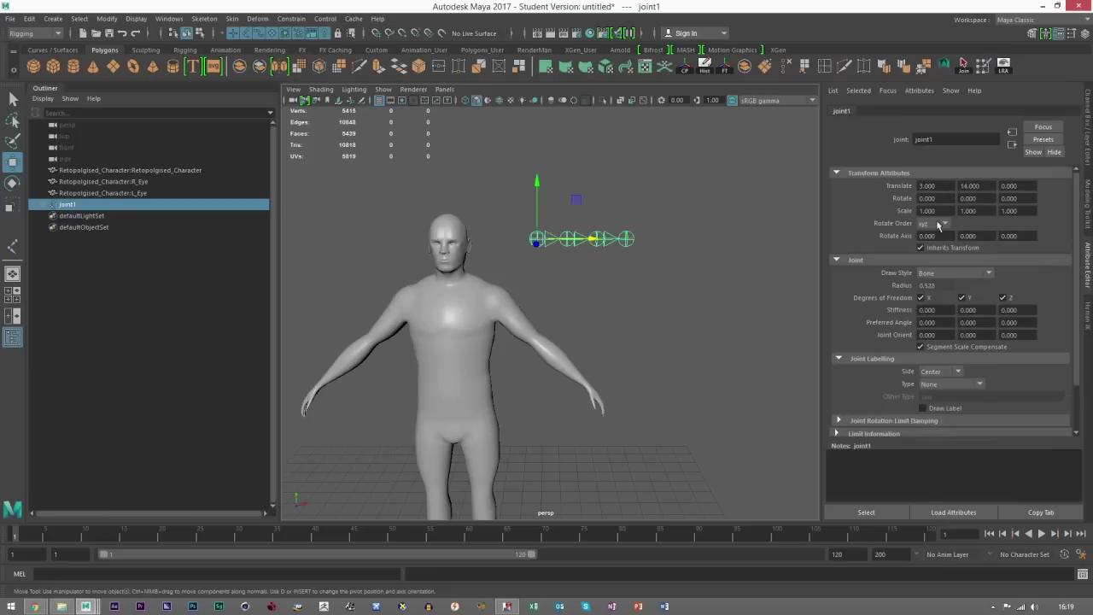
# Step: Try scaling the joint1 chain down to about 0.446, undo the scaling, and reactivate the Move tool
pyautogui.press('r')
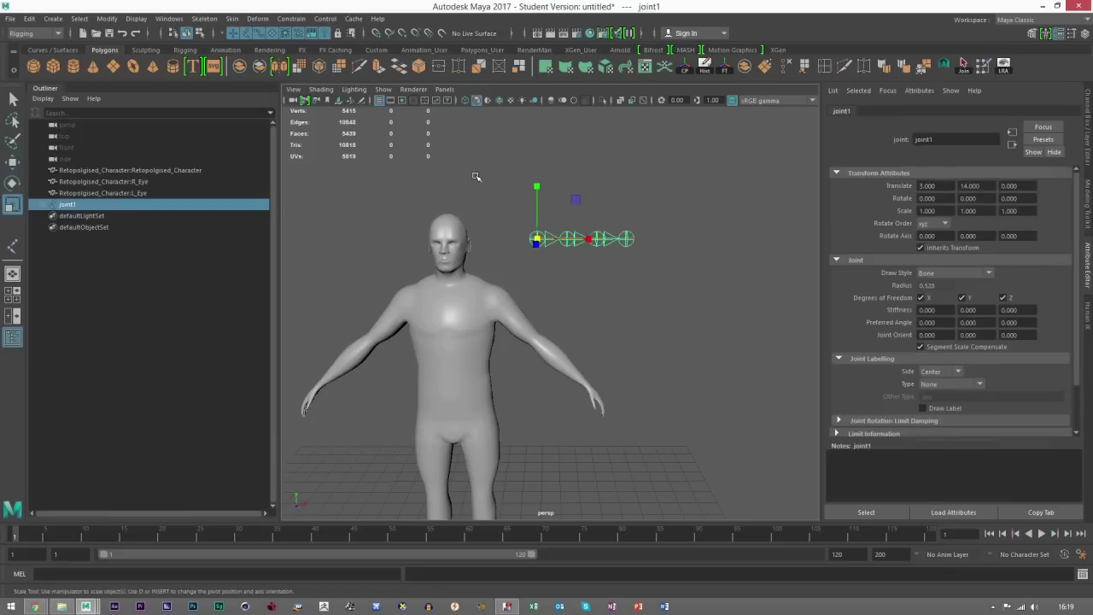
pyautogui.keyDown('alt'); pyautogui.moveTo(543, 237); pyautogui.dragTo(490, 288); pyautogui.keyUp('alt')
pyautogui.hotkey('ctrl', 'z')
pyautogui.click(11, 162)
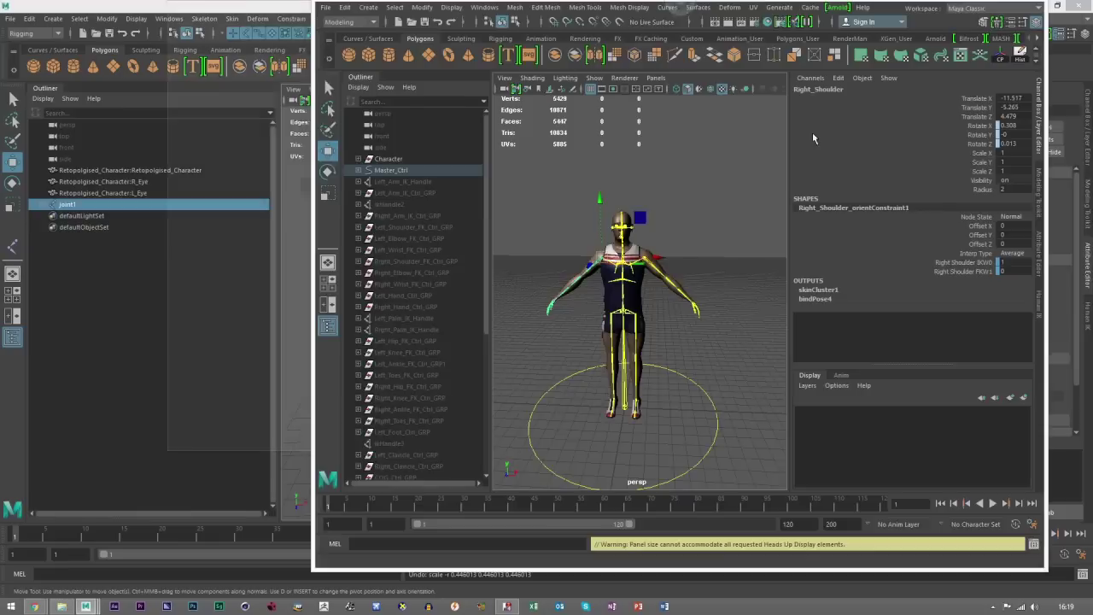
# Step: Switch to the Rigged Athlete Final Rig scene and examine the finished skeleton's joint placement across the body and arms
pyautogui.scroll(5, 662, 310)
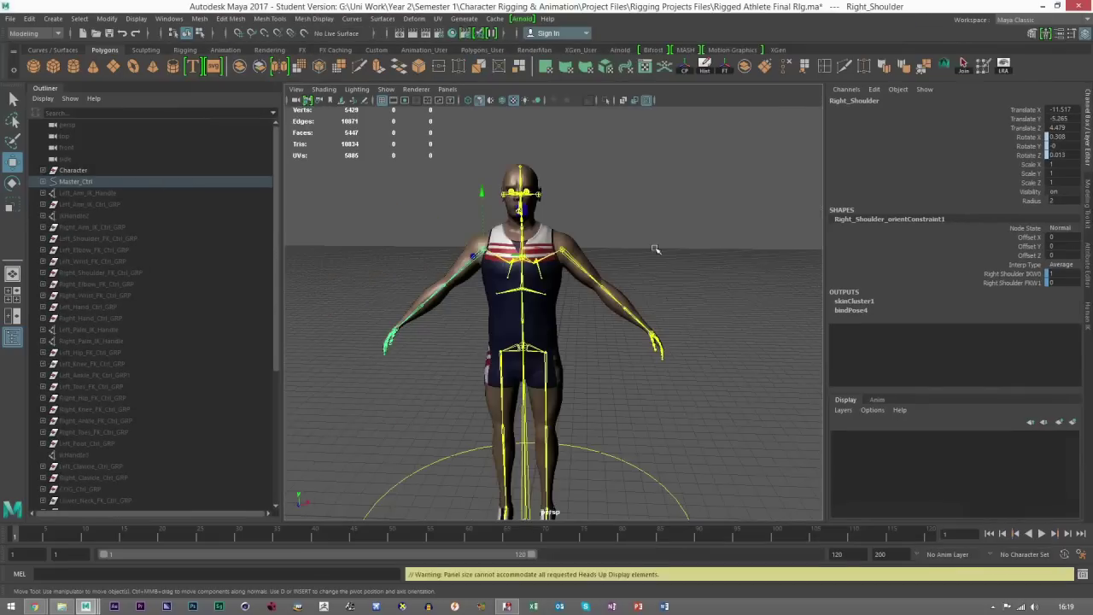
pyautogui.scroll(-3, 662, 310)
pyautogui.keyDown('alt'); pyautogui.moveTo(617, 321); pyautogui.dragTo(695, 310); pyautogui.keyUp('alt')
pyautogui.scroll(5, 586, 339)
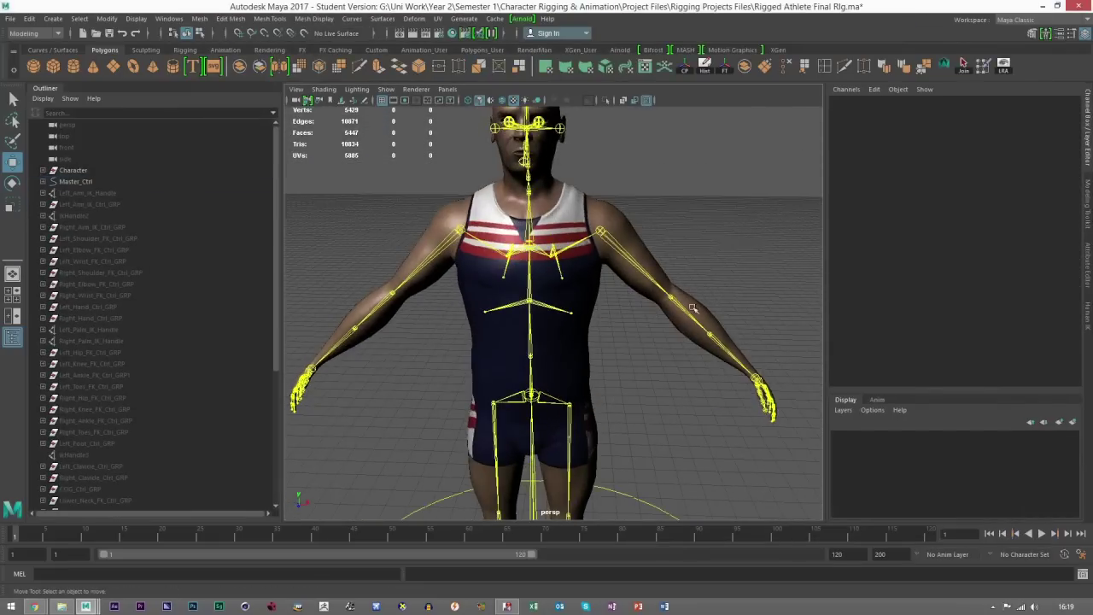
pyautogui.keyDown('alt'); pyautogui.moveTo(724, 349); pyautogui.dragTo(582, 305); pyautogui.keyUp('alt')
pyautogui.scroll(-5, 553, 310)
pyautogui.keyDown('alt'); pyautogui.moveTo(547, 393); pyautogui.dragTo(537, 358, button='middle'); pyautogui.keyUp('alt')
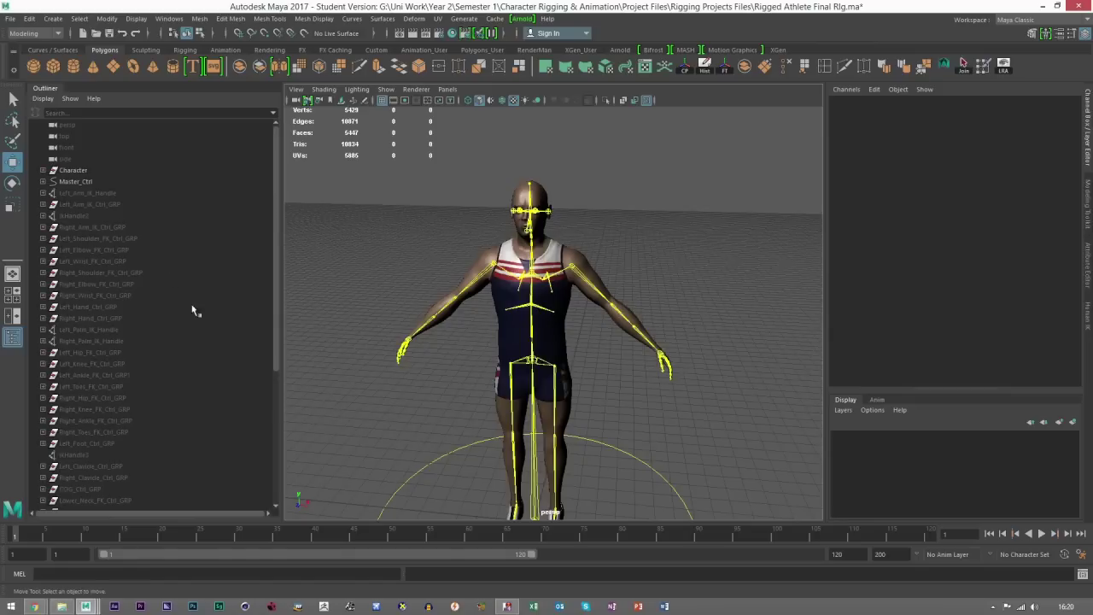
# Step: Unhide the rig's IK handles and control groups from Left_Arm_IK_Handle to Global_Eye_Aim_Ctrl_GRP and clear the selection
pyautogui.click(91, 193)
pyautogui.scroll(-6, 273, 196)
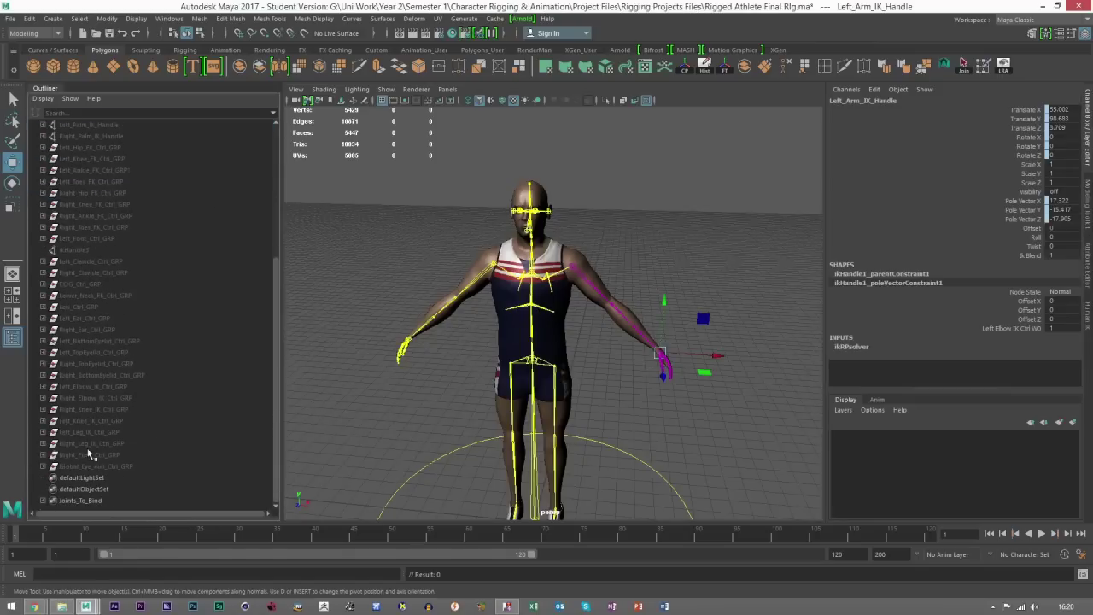
pyautogui.keyDown('shift'); pyautogui.click(91, 467); pyautogui.keyUp('shift')
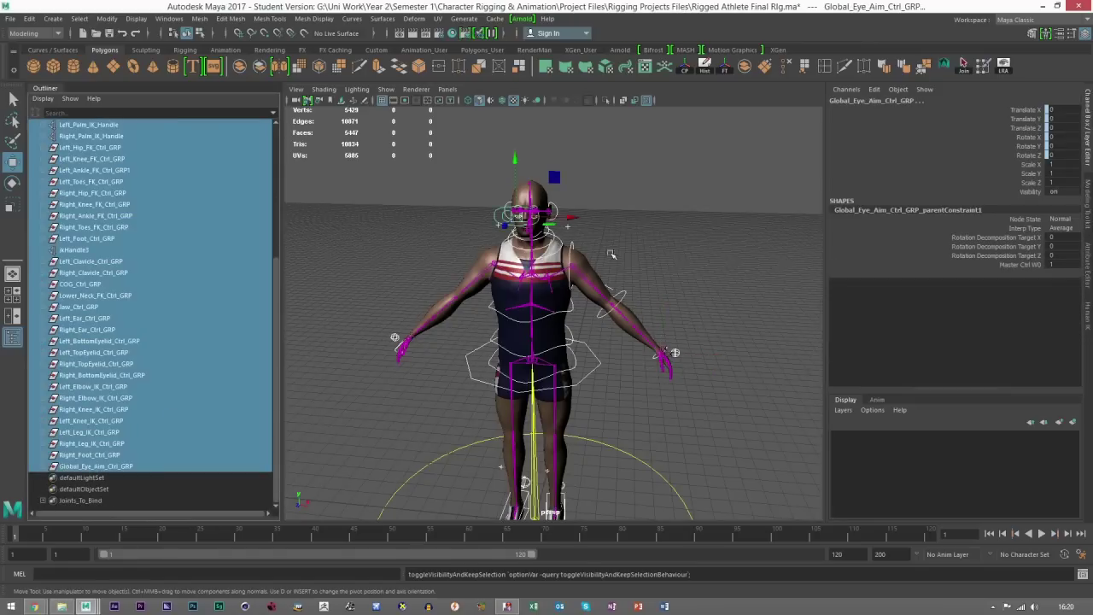
pyautogui.click(637, 245)
# Step: Try moving a control curve around the athlete's hips and undo the move
pyautogui.click(602, 371)
pyautogui.keyDown('alt'); pyautogui.moveTo(600, 368); pyautogui.dragTo(595, 324, button='middle'); pyautogui.keyUp('alt')
pyautogui.moveTo(565, 338)
pyautogui.mouseDown()
pyautogui.moveTo(588, 340)
pyautogui.moveTo(534, 344)
pyautogui.moveTo(552, 351)
pyautogui.mouseUp()
pyautogui.hotkey('ctrl', 'z')
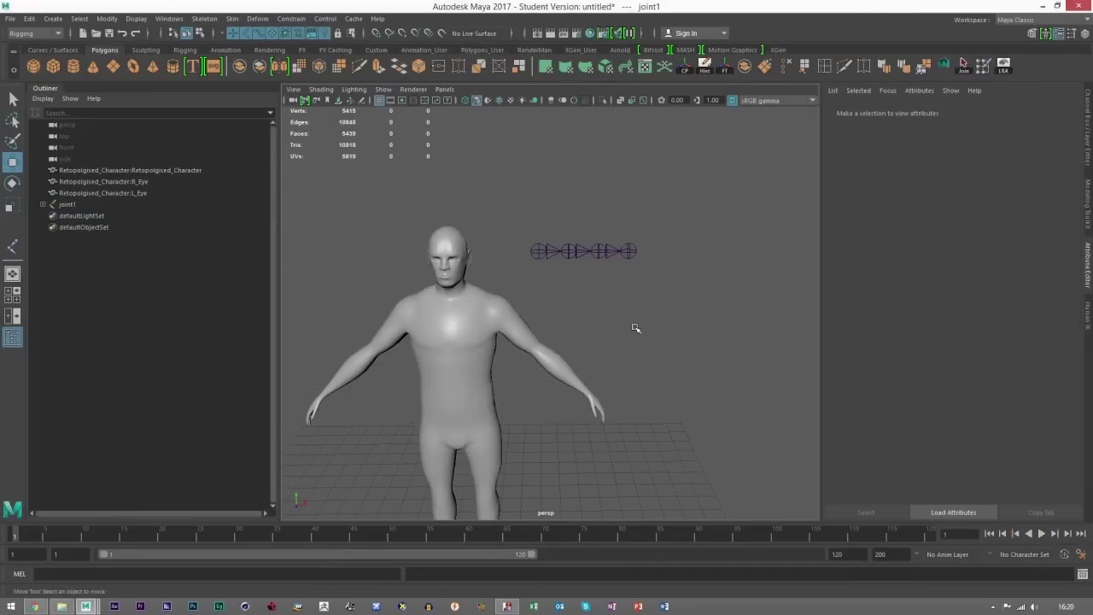
# Step: Return to the untitled character scene and check the joint chain by selecting its four joints in order
pyautogui.scroll(3, 501, 297)
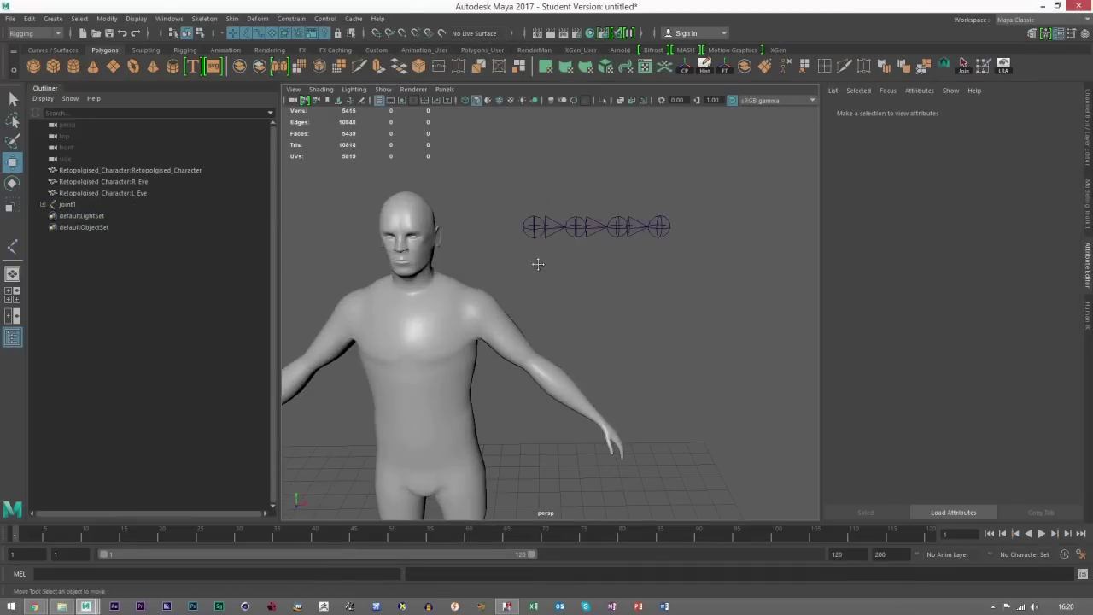
pyautogui.keyDown('alt'); pyautogui.moveTo(538, 262); pyautogui.dragTo(546, 304, button='middle'); pyautogui.keyUp('alt')
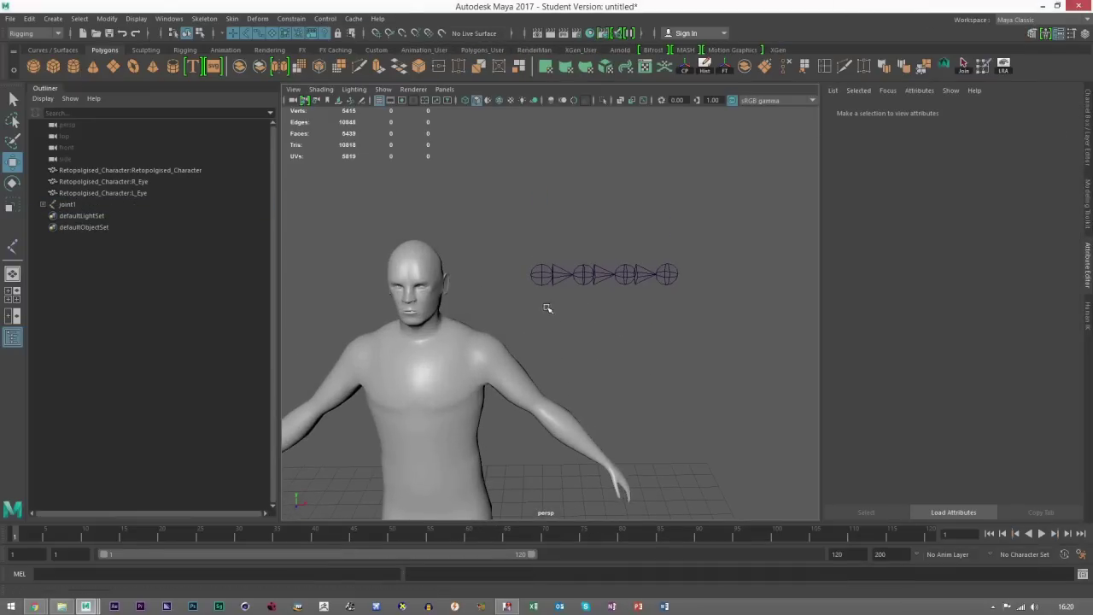
pyautogui.press('space')
pyautogui.press('space')
pyautogui.scroll(5, 564, 308)
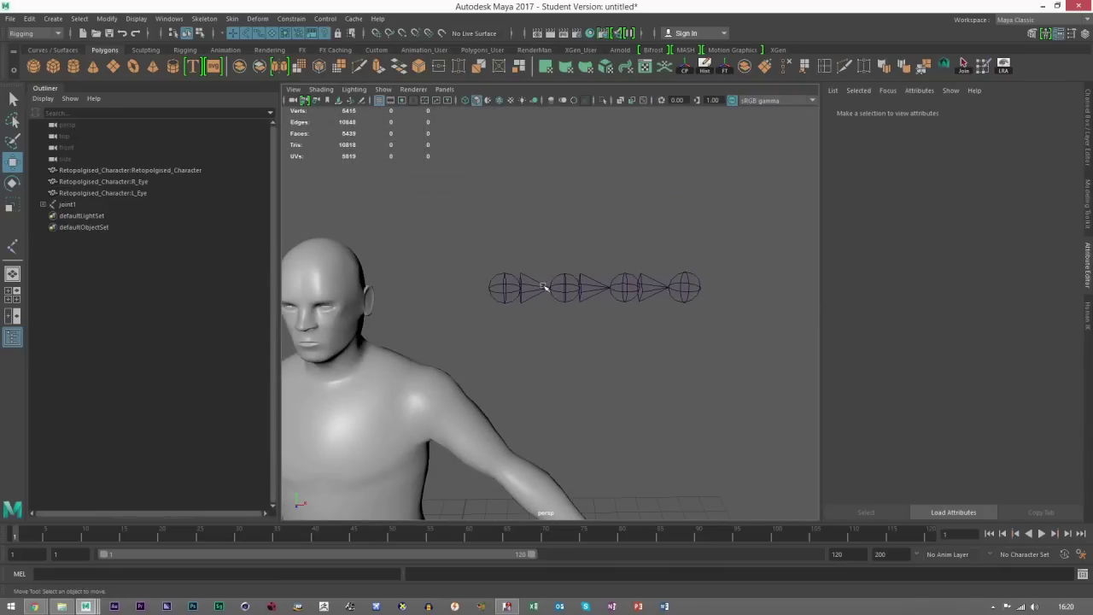
pyautogui.click(515, 279)
pyautogui.click(573, 290)
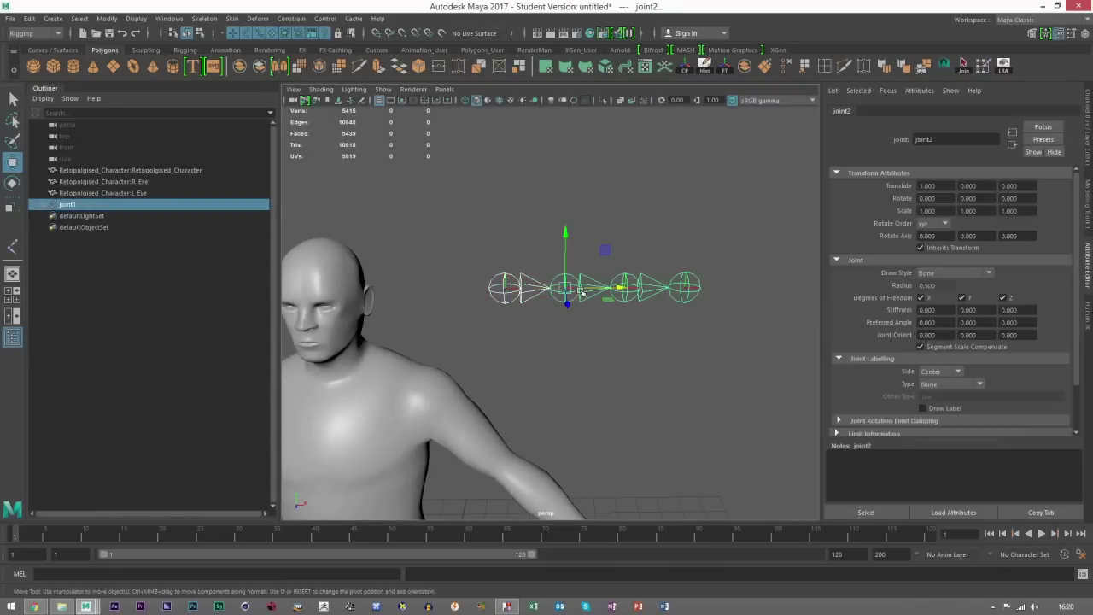
pyautogui.click(653, 289)
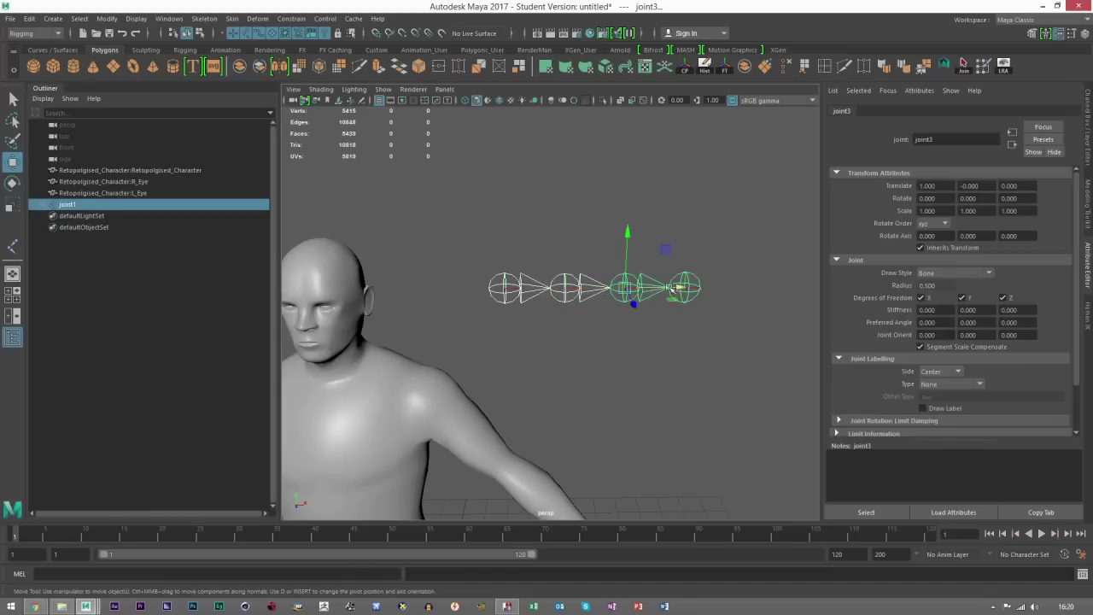
pyautogui.click(688, 284)
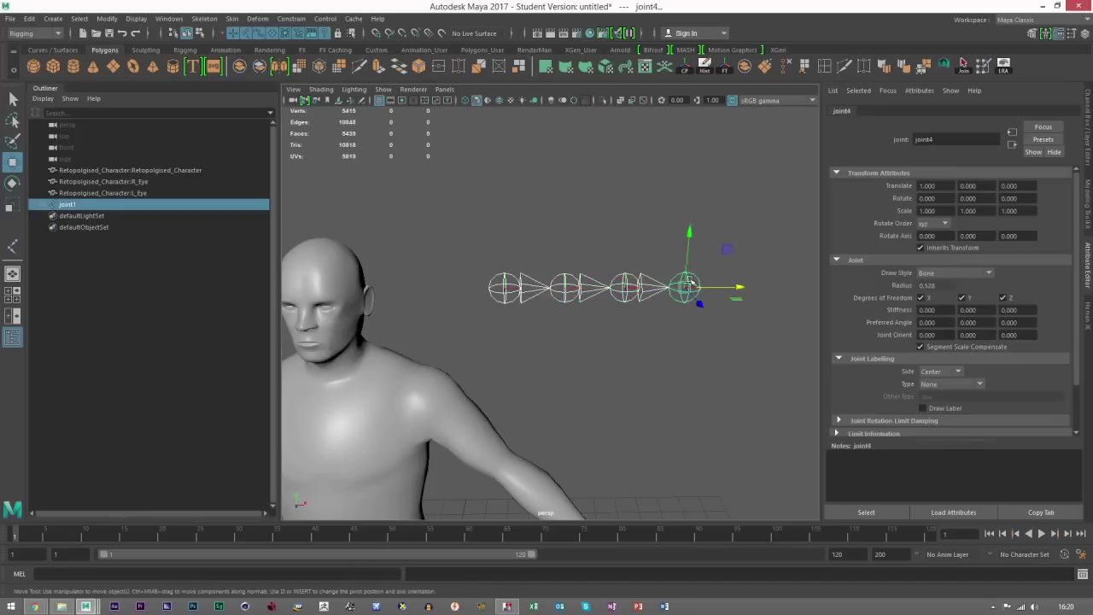
# Step: Show the local rotation axes of the four joints and examine their orientation from several angles
pyautogui.click(199, 34)
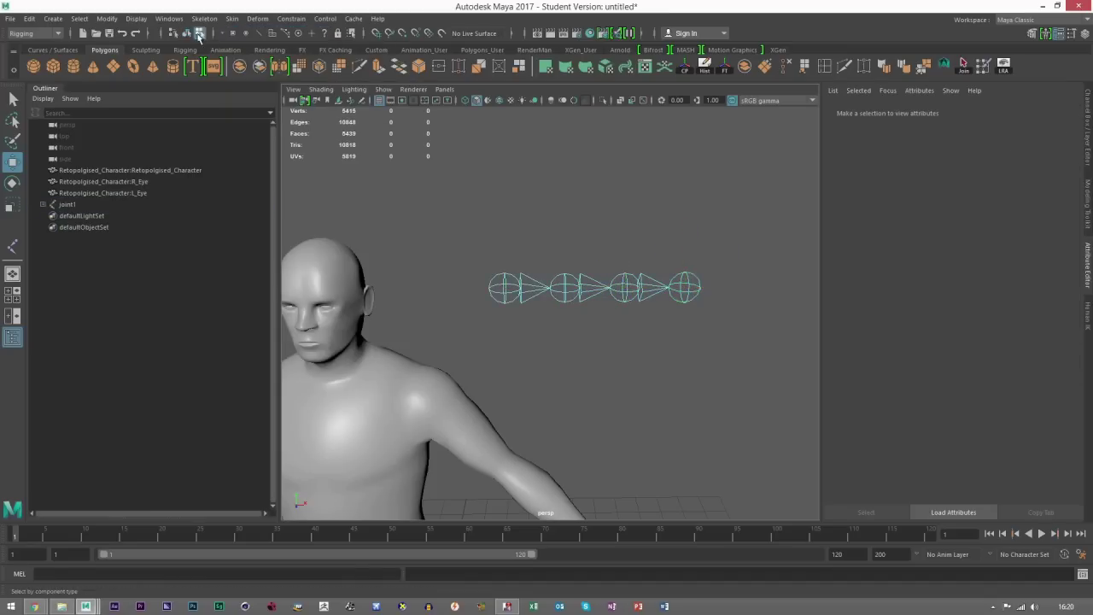
pyautogui.click(326, 35)
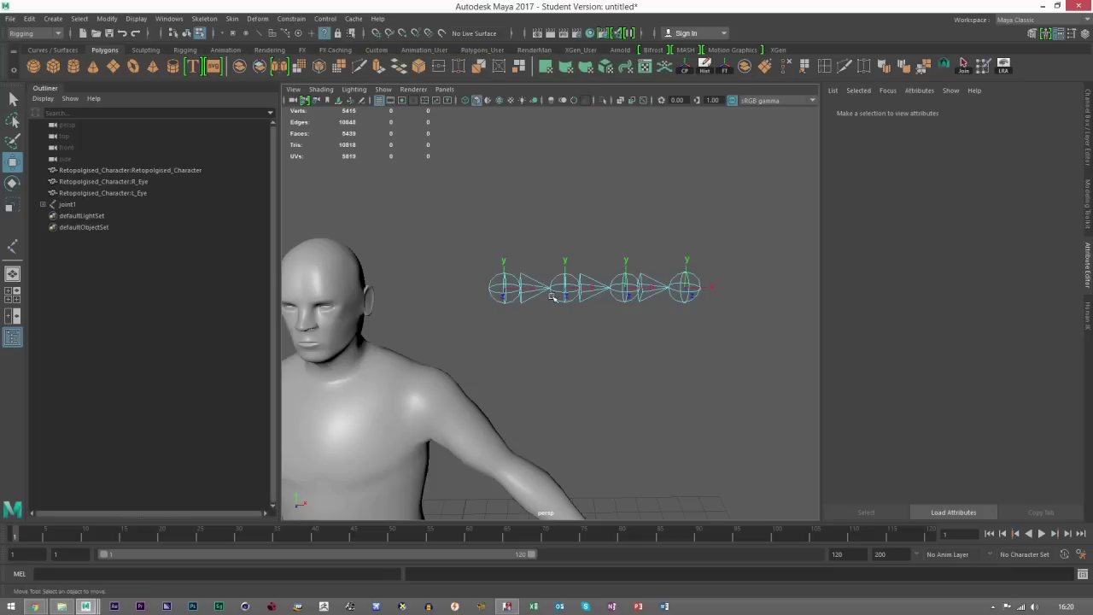
pyautogui.scroll(5, 555, 299)
pyautogui.keyDown('alt'); pyautogui.moveTo(555, 295); pyautogui.dragTo(475, 302); pyautogui.keyUp('alt')
pyautogui.keyDown('alt'); pyautogui.moveTo(459, 298); pyautogui.dragTo(567, 288, button='middle'); pyautogui.keyUp('alt')
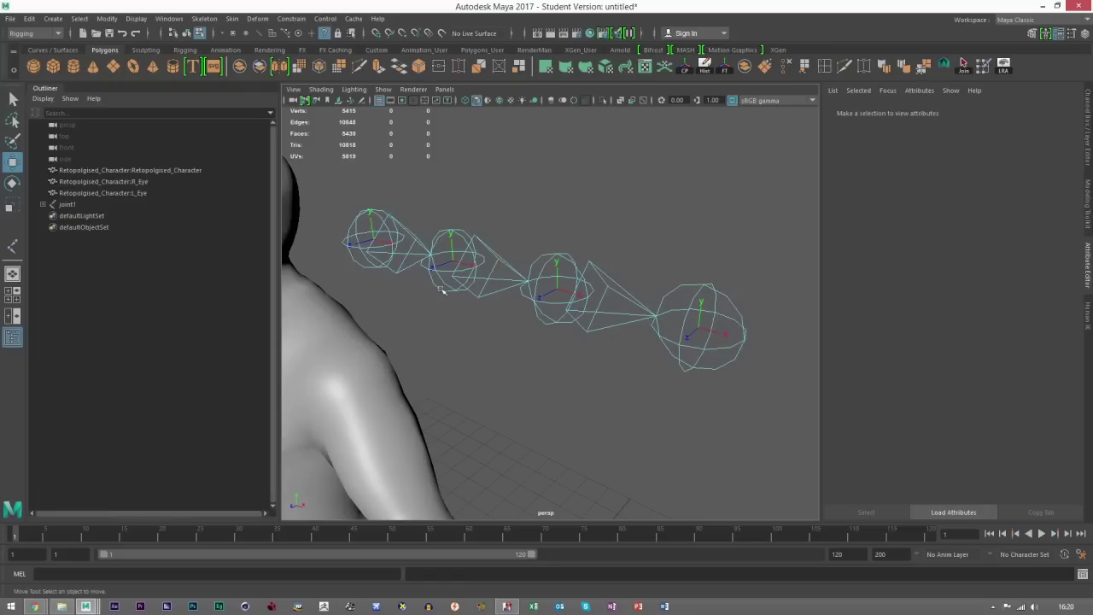
pyautogui.moveTo(442, 290)
pyautogui.keyDown('alt'); pyautogui.mouseDown()
pyautogui.moveTo(488, 305)
pyautogui.moveTo(437, 293)
pyautogui.mouseUp(); pyautogui.keyUp('alt')
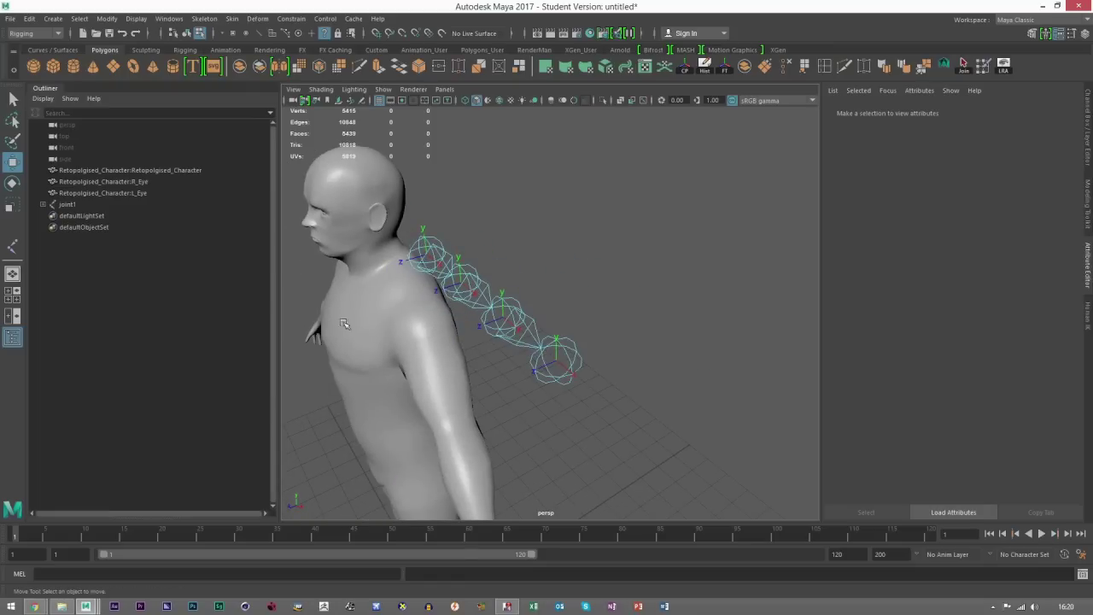
pyautogui.keyDown('alt'); pyautogui.moveTo(501, 396); pyautogui.dragTo(610, 358); pyautogui.keyUp('alt')
pyautogui.keyDown('alt'); pyautogui.moveTo(610, 359); pyautogui.dragTo(488, 354, button='middle'); pyautogui.keyUp('alt')
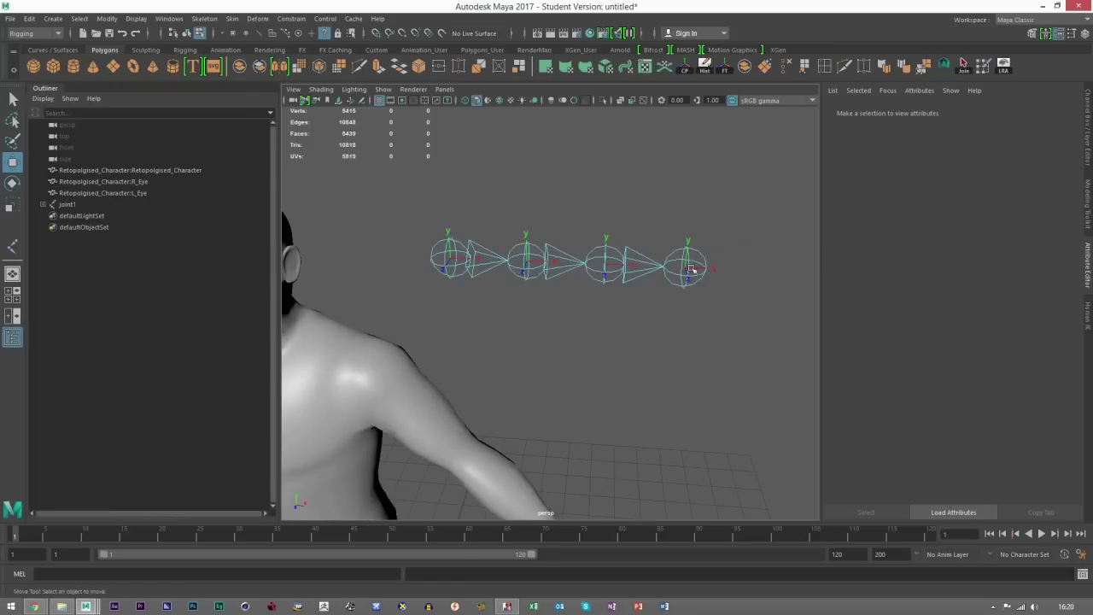
pyautogui.keyDown('alt'); pyautogui.moveTo(768, 274); pyautogui.dragTo(656, 326, button='right'); pyautogui.keyUp('alt')
pyautogui.keyDown('alt'); pyautogui.moveTo(636, 320); pyautogui.dragTo(447, 300); pyautogui.keyUp('alt')
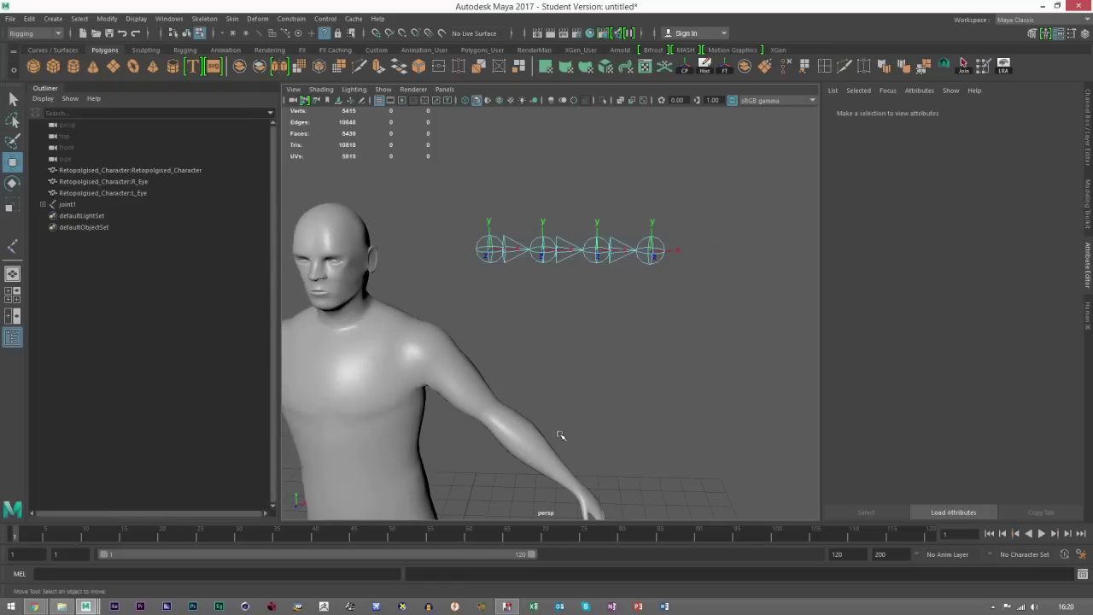
pyautogui.keyDown('alt'); pyautogui.moveTo(560, 436); pyautogui.dragTo(493, 349); pyautogui.keyUp('alt')
pyautogui.keyDown('alt'); pyautogui.moveTo(482, 229); pyautogui.dragTo(527, 235); pyautogui.keyUp('alt')
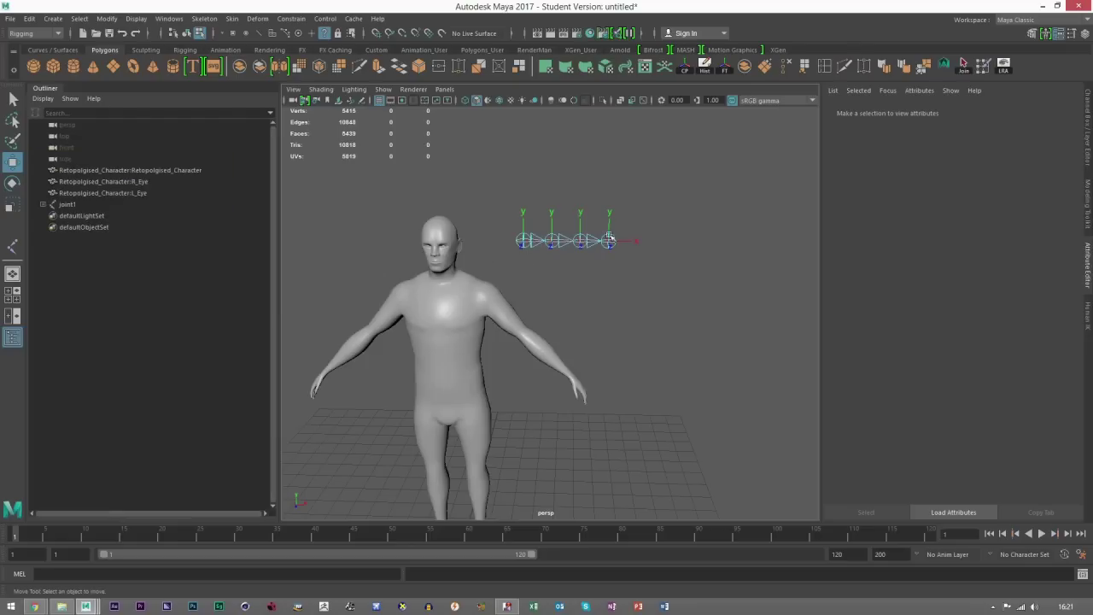
pyautogui.keyDown('alt'); pyautogui.moveTo(555, 254); pyautogui.dragTo(531, 299, button='middle'); pyautogui.keyUp('alt')
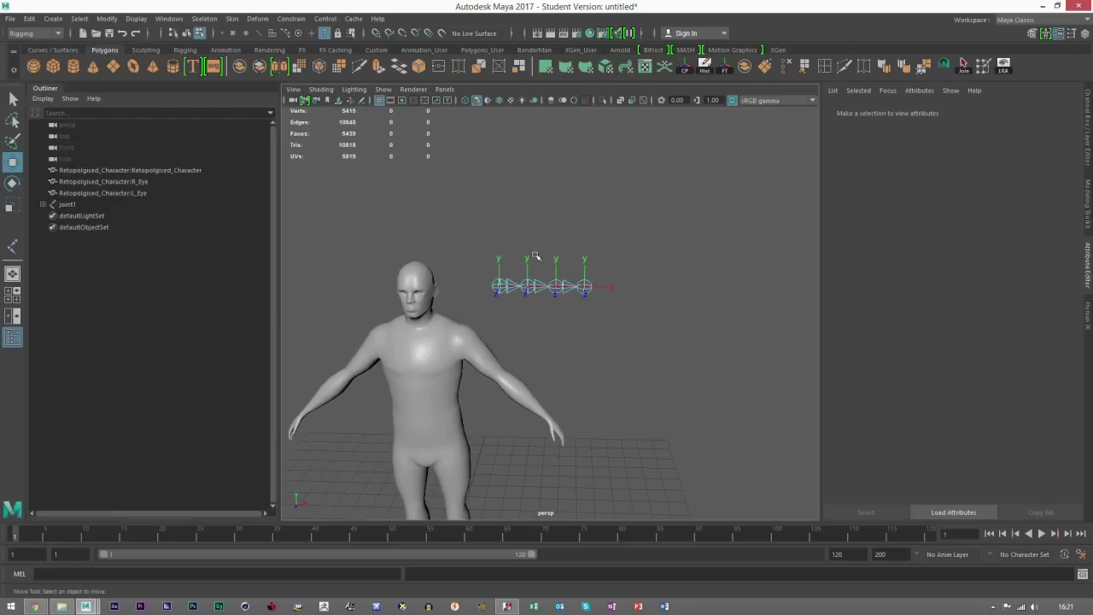
# Step: Hide the local rotation axes, switch to the front view, and select joint1 with its full hierarchy expanded in the Outliner
pyautogui.click(324, 34)
pyautogui.press('space')
pyautogui.press('space')
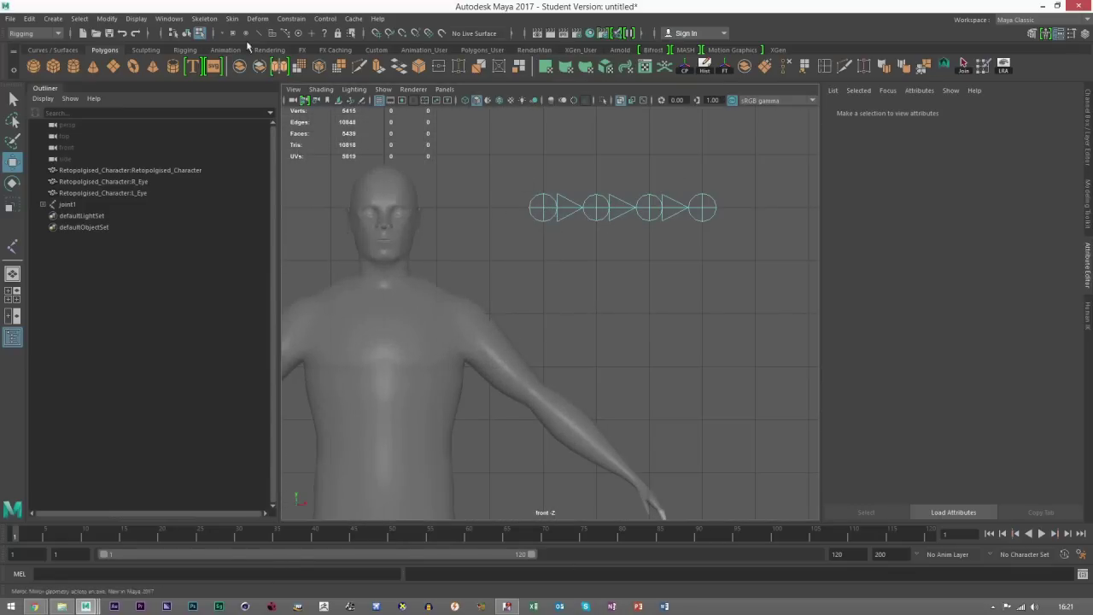
pyautogui.click(702, 208)
pyautogui.click(543, 208)
pyautogui.keyDown('shift'); pyautogui.click(47, 205); pyautogui.keyUp('shift')
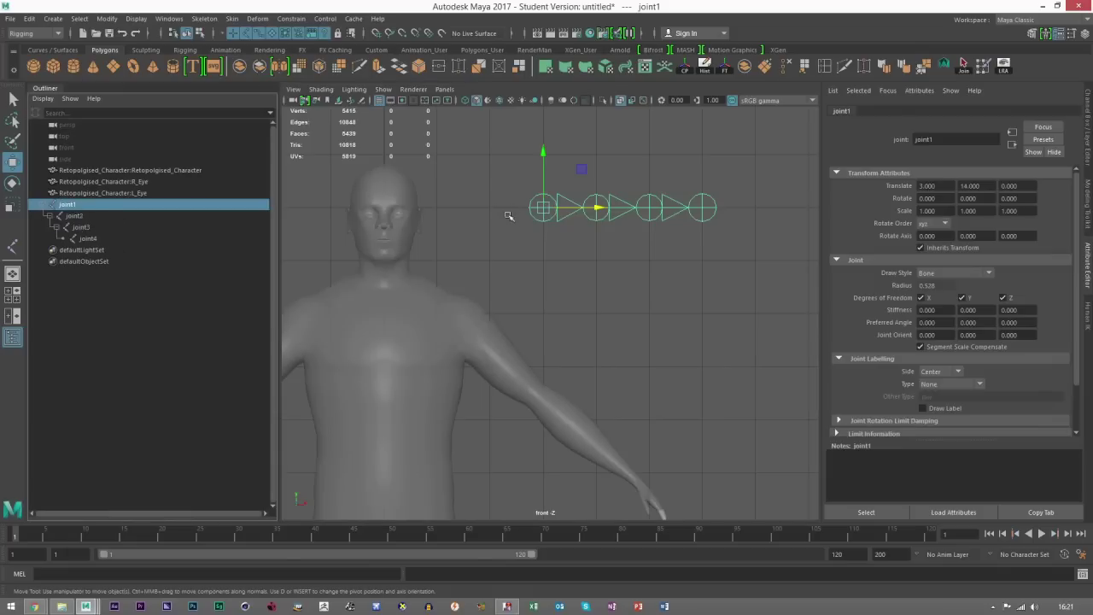
# Step: Try moving joint1, joint2 and joint3 freely in the front view, then undo the joint2 and joint3 moves
pyautogui.moveTo(547, 208); pyautogui.dragTo(667, 224)
pyautogui.click(599, 238)
pyautogui.click(665, 191)
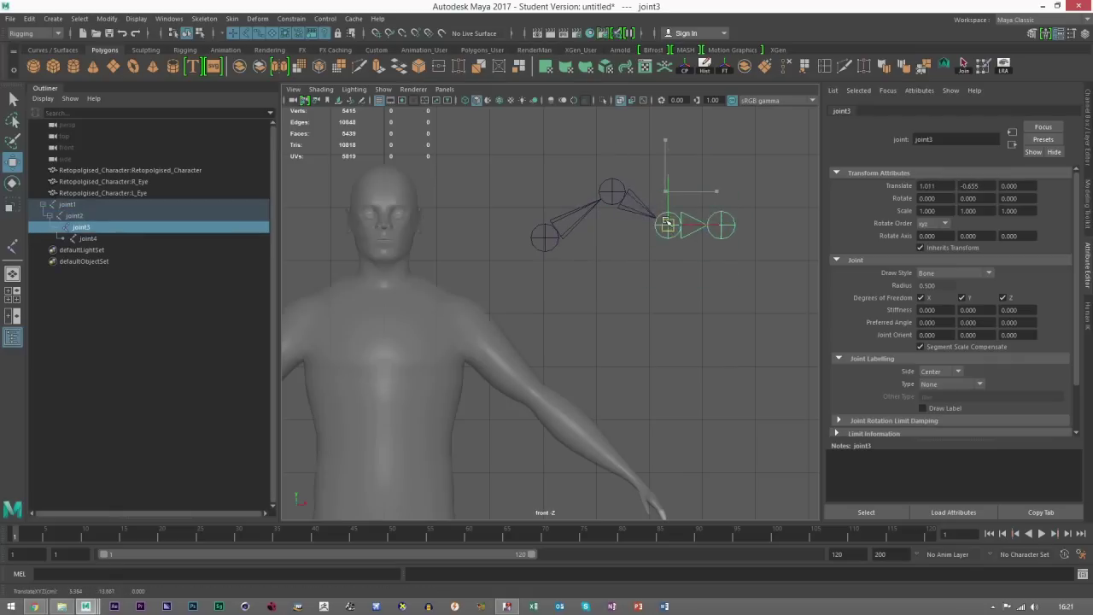
pyautogui.hotkey('ctrl', 'z')
pyautogui.hotkey('ctrl', 'z')
pyautogui.hotkey('ctrl', 'z')
pyautogui.hotkey('ctrl', 'z')
pyautogui.hotkey('ctrl', 'z')
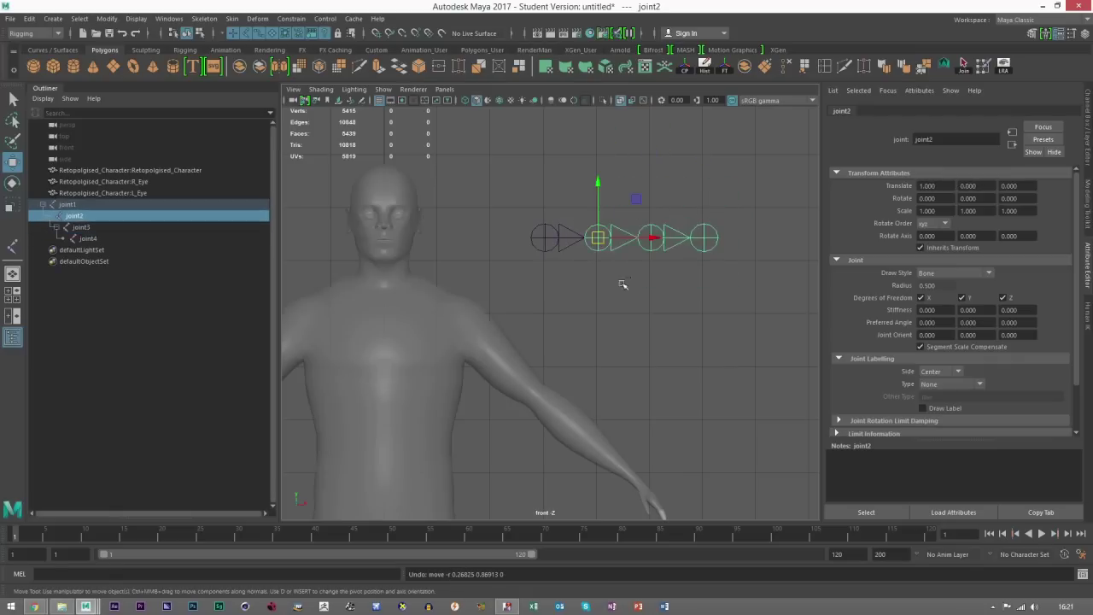
# Step: Move the joint1 chain in the front view so its root sits in the character's shoulder, at about X 1.504, Y 11.838
pyautogui.click(623, 285)
pyautogui.click(547, 239)
pyautogui.scroll(2, 544, 257)
pyautogui.keyDown('alt'); pyautogui.moveTo(543, 258); pyautogui.dragTo(575, 227, button='middle'); pyautogui.keyUp('alt')
pyautogui.moveTo(611, 148); pyautogui.dragTo(509, 256)
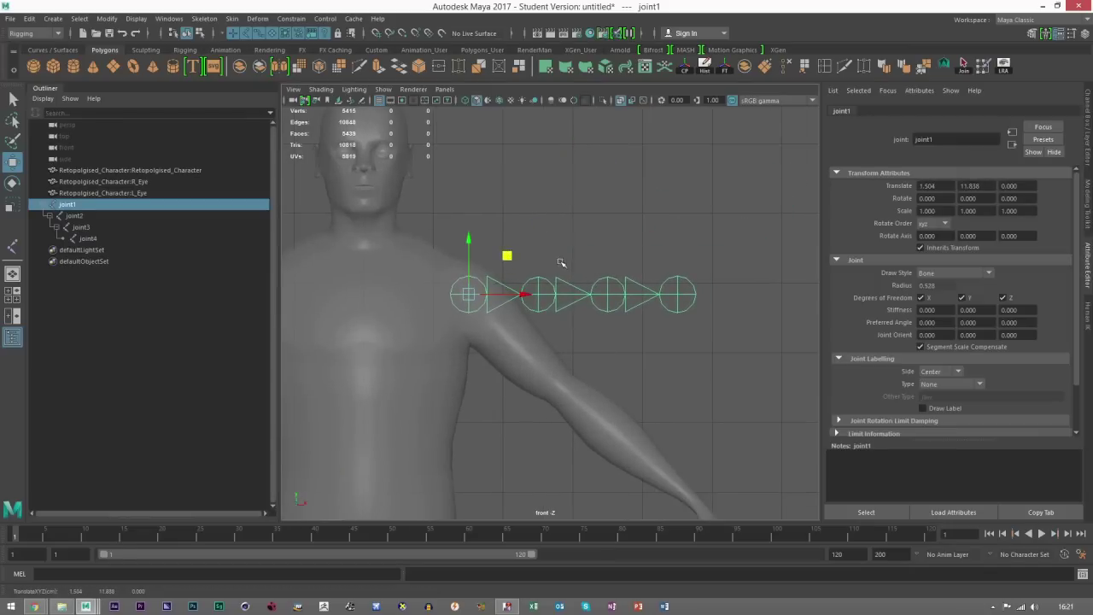
# Step: Try moving joint2 down onto the character's upper arm and undo the move
pyautogui.keyDown('alt'); pyautogui.moveTo(548, 300); pyautogui.dragTo(546, 283, button='middle'); pyautogui.keyUp('alt')
pyautogui.click(543, 279)
pyautogui.moveTo(538, 261); pyautogui.dragTo(484, 298)
pyautogui.hotkey('ctrl', 'z')
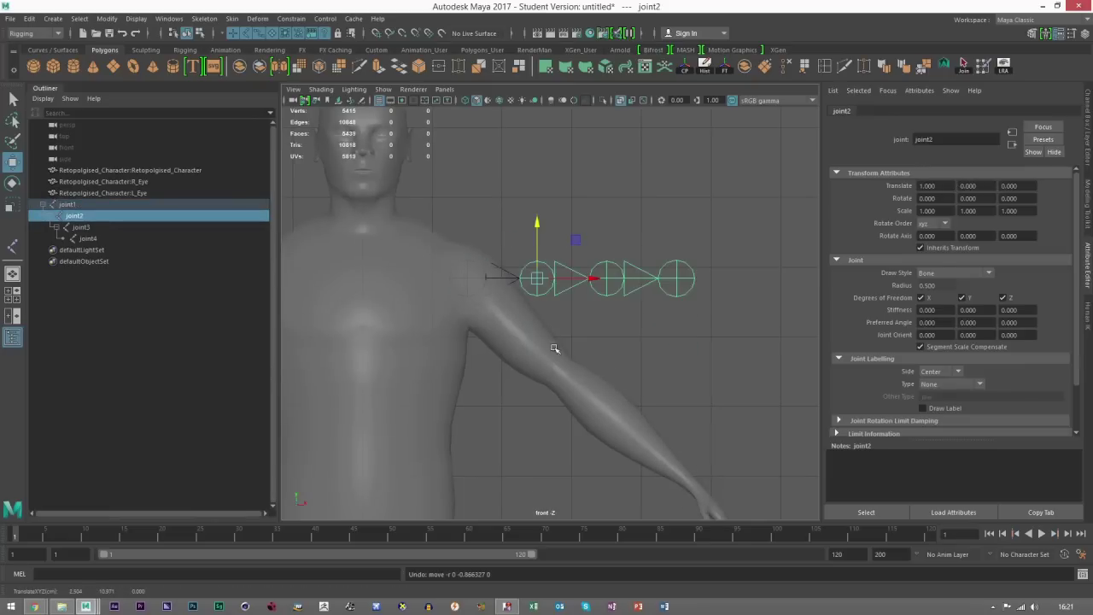
# Step: Show the Channel Box and select joint1 at the shoulder
pyautogui.click(1087, 132)
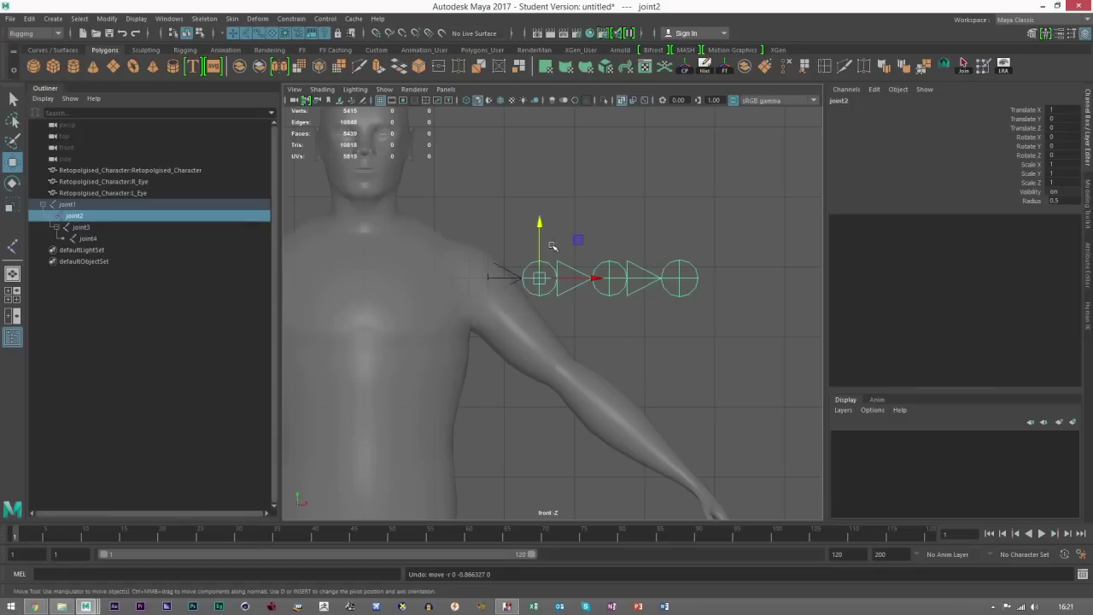
pyautogui.click(468, 278)
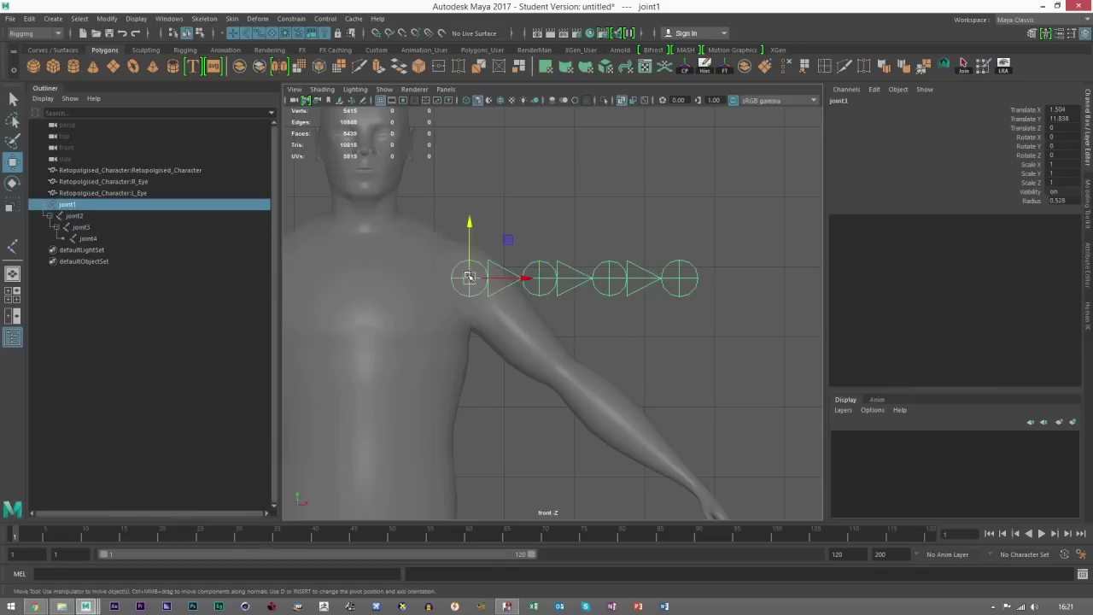
# Step: Rotate joint1 in the front view so the chain angles down along the arm, and set the Move axis orientation to Object
pyautogui.press('e')
pyautogui.moveTo(497, 234); pyautogui.dragTo(523, 264)
pyautogui.press('w')
pyautogui.click(1087, 220)
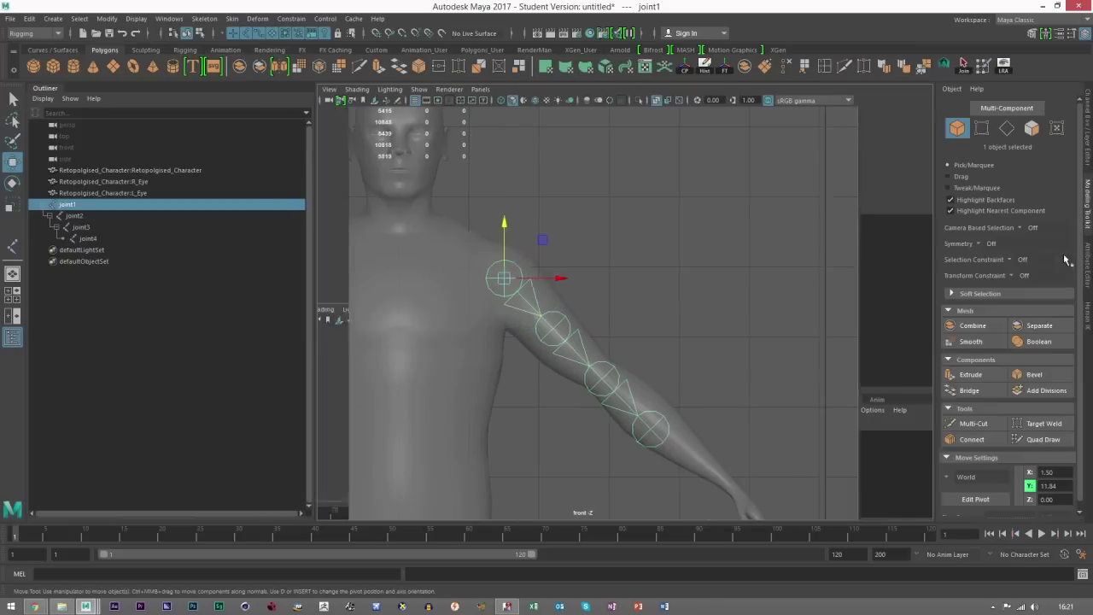
pyautogui.click(951, 477)
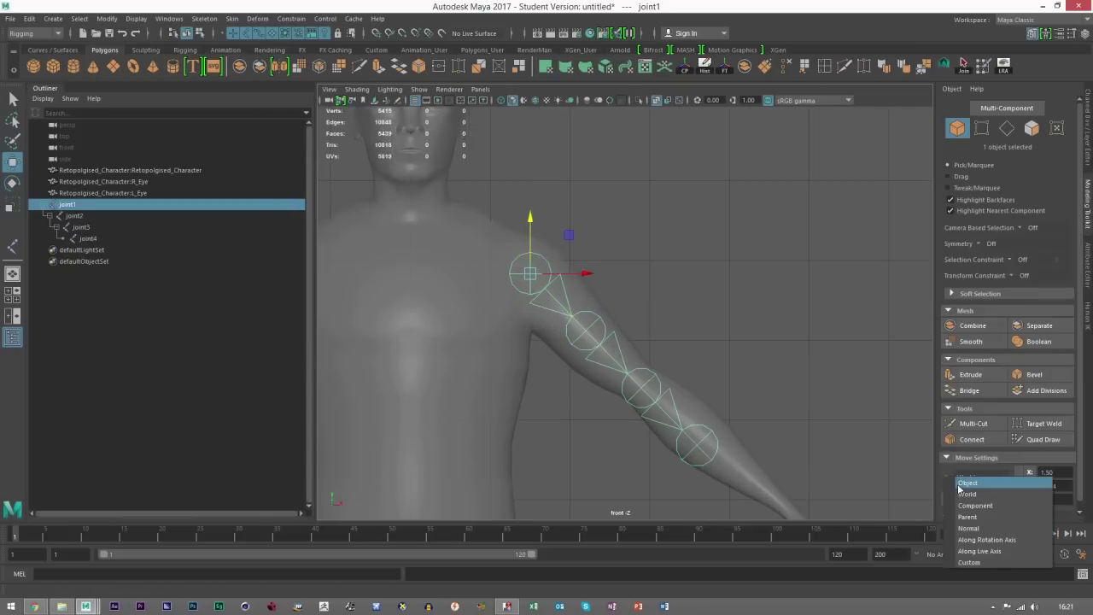
pyautogui.click(972, 482)
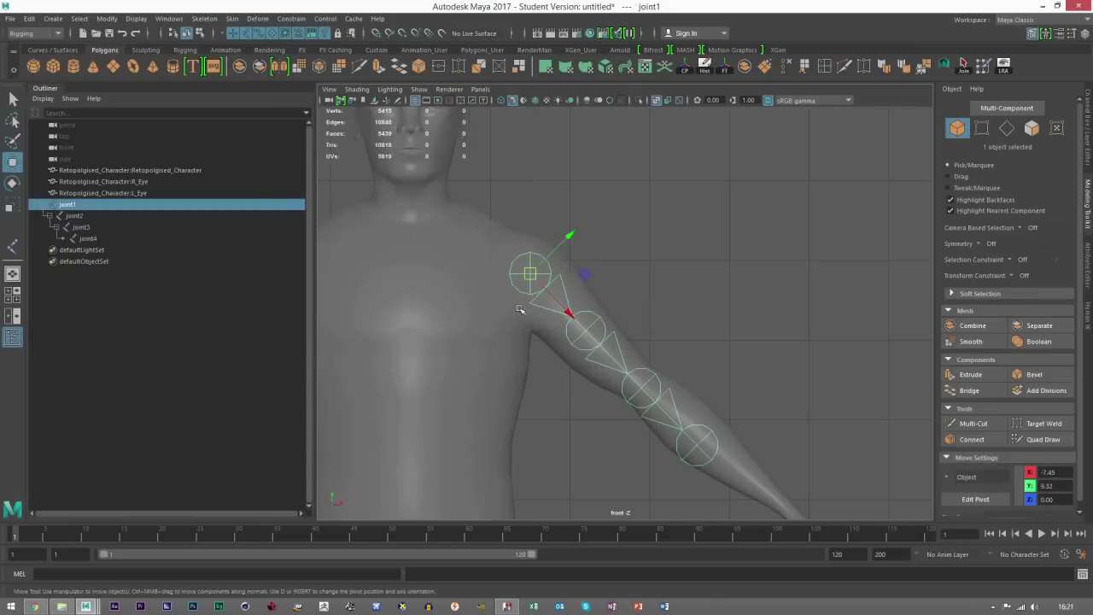
# Step: Slide joint2 along its local X axis down to the character's elbow, at about object X -5.49
pyautogui.keyDown('alt'); pyautogui.moveTo(579, 274); pyautogui.dragTo(547, 246, button='middle'); pyautogui.keyUp('alt')
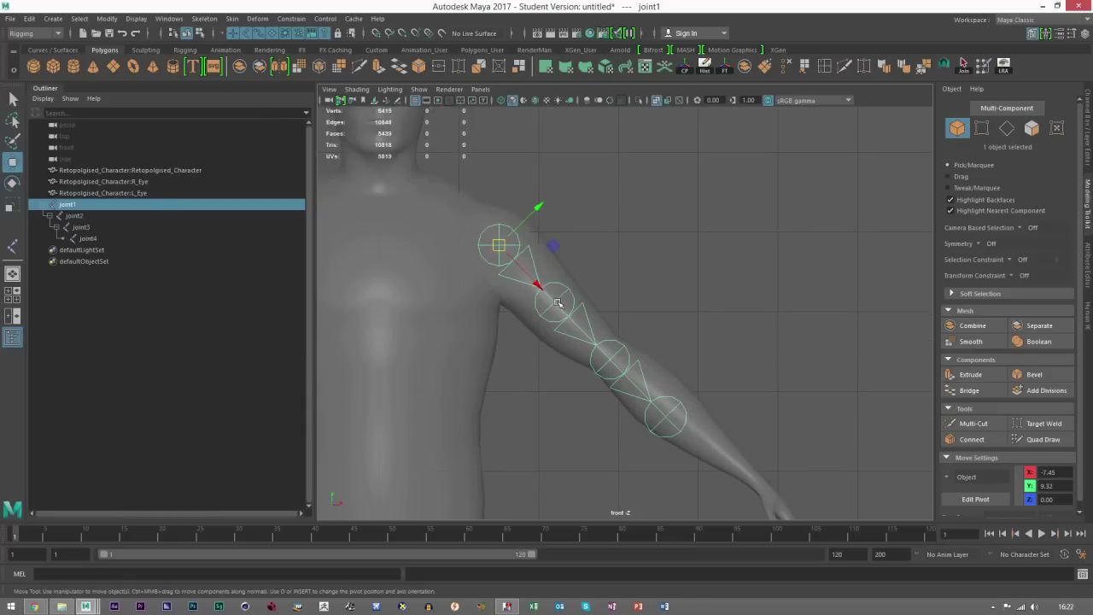
pyautogui.click(555, 302)
pyautogui.moveTo(592, 341); pyautogui.dragTo(642, 388)
pyautogui.keyDown('alt'); pyautogui.moveTo(632, 301); pyautogui.dragTo(588, 253, button='middle'); pyautogui.keyUp('alt')
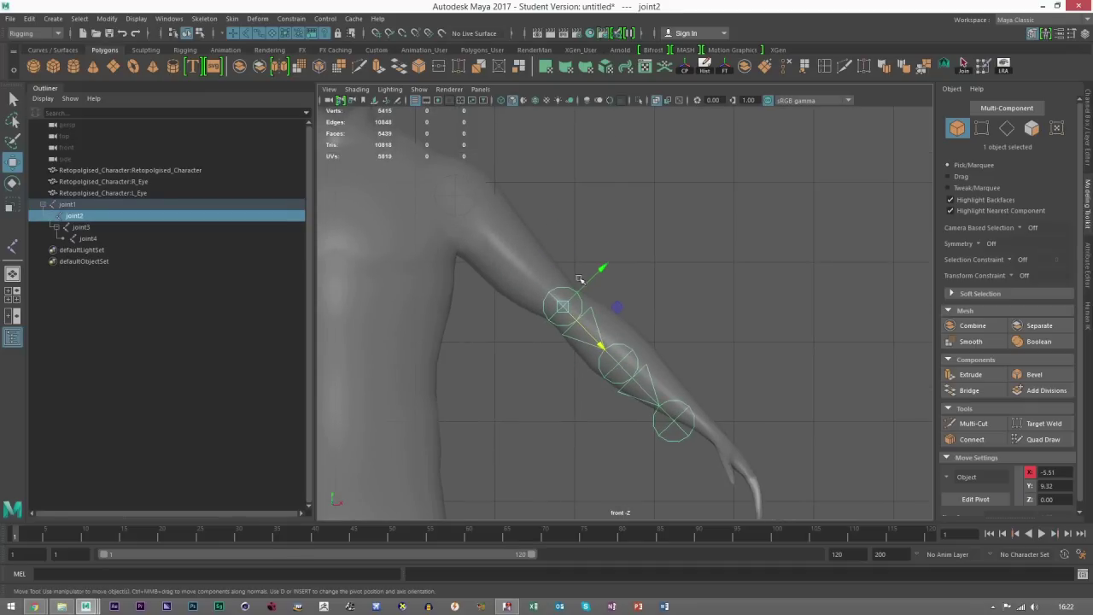
pyautogui.press('space')
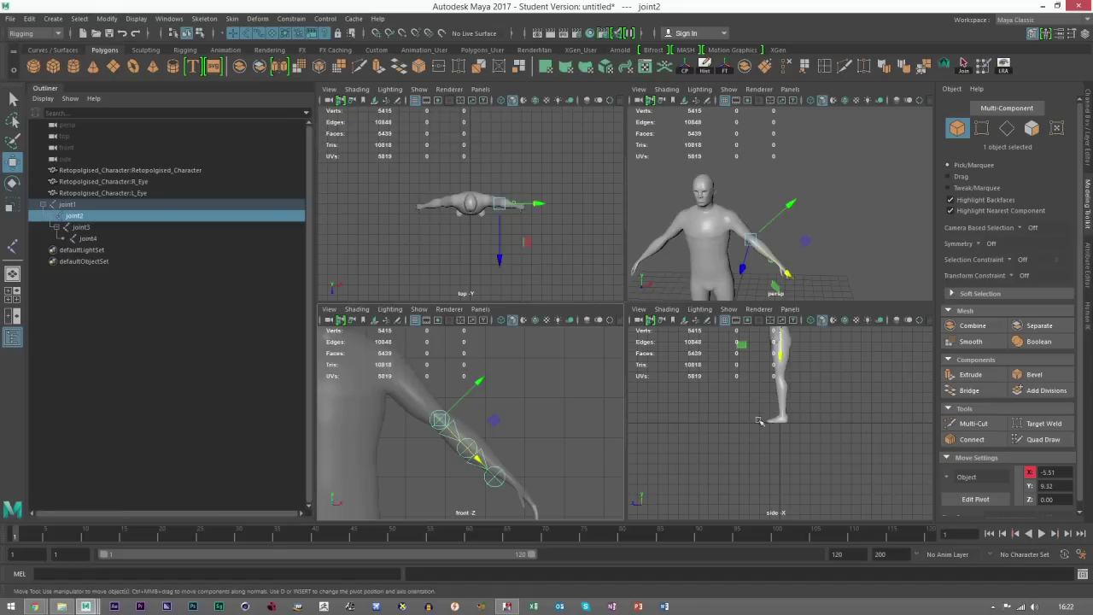
pyautogui.press('a')
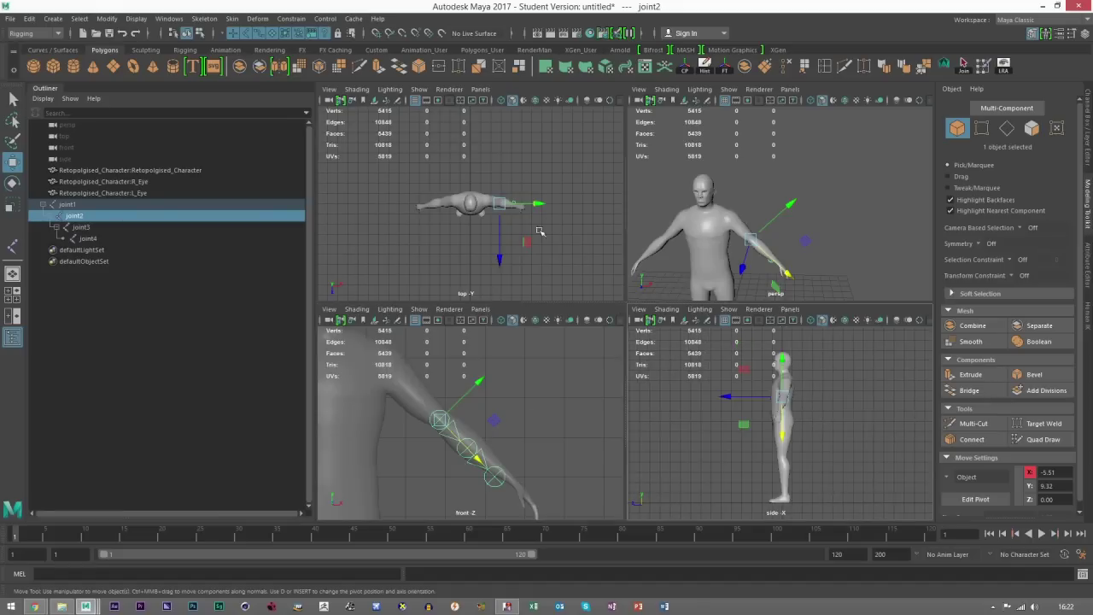
pyautogui.press('space')
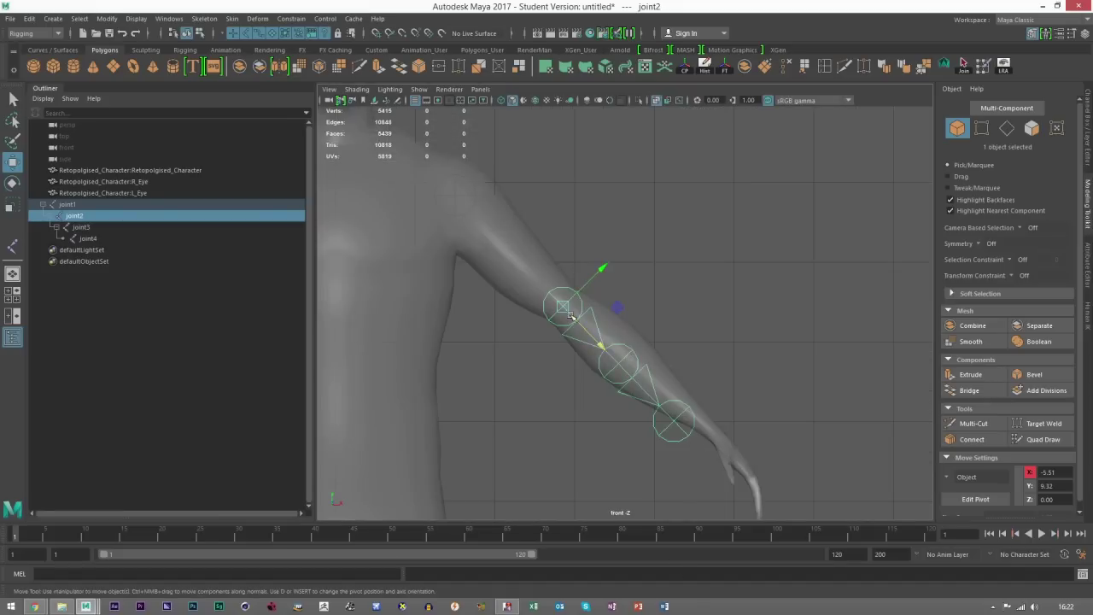
pyautogui.moveTo(579, 323); pyautogui.dragTo(581, 325)
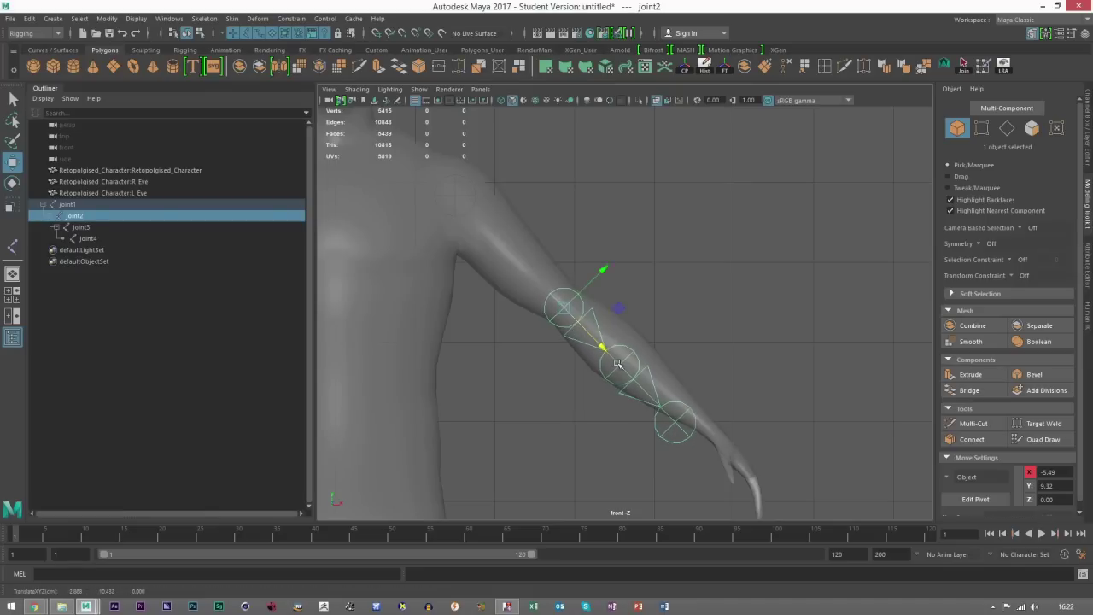
# Step: Slide joint3 along its local X axis down the forearm and joint4 toward the hand, at about object X -2.77
pyautogui.click(619, 361)
pyautogui.keyDown('alt'); pyautogui.moveTo(656, 379); pyautogui.dragTo(627, 309, button='middle'); pyautogui.keyUp('alt')
pyautogui.moveTo(611, 318); pyautogui.dragTo(641, 331)
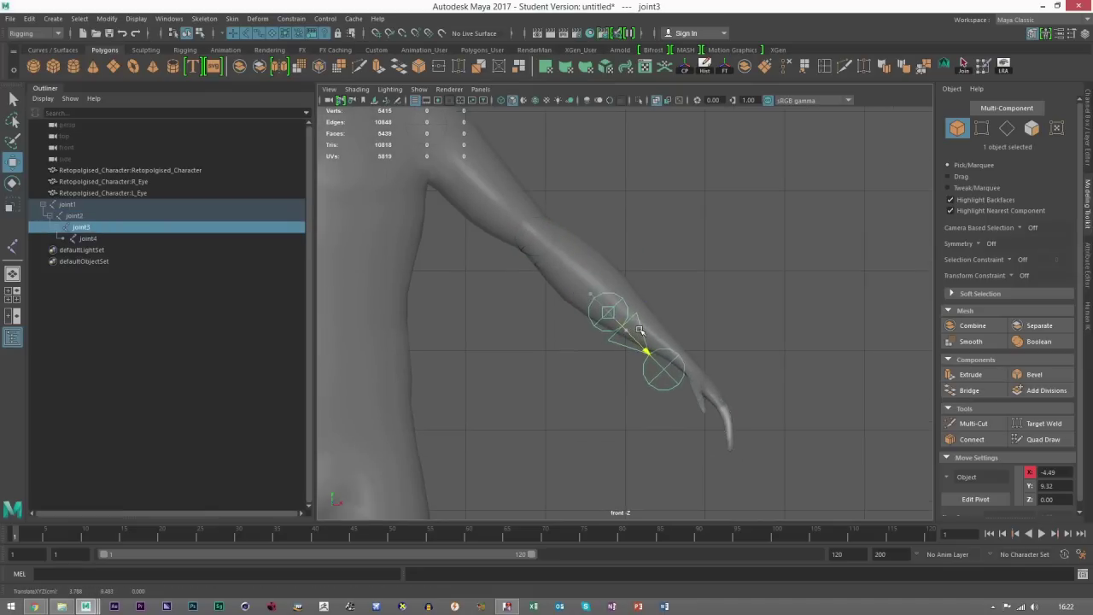
pyautogui.click(666, 375)
pyautogui.moveTo(686, 396); pyautogui.dragTo(708, 417)
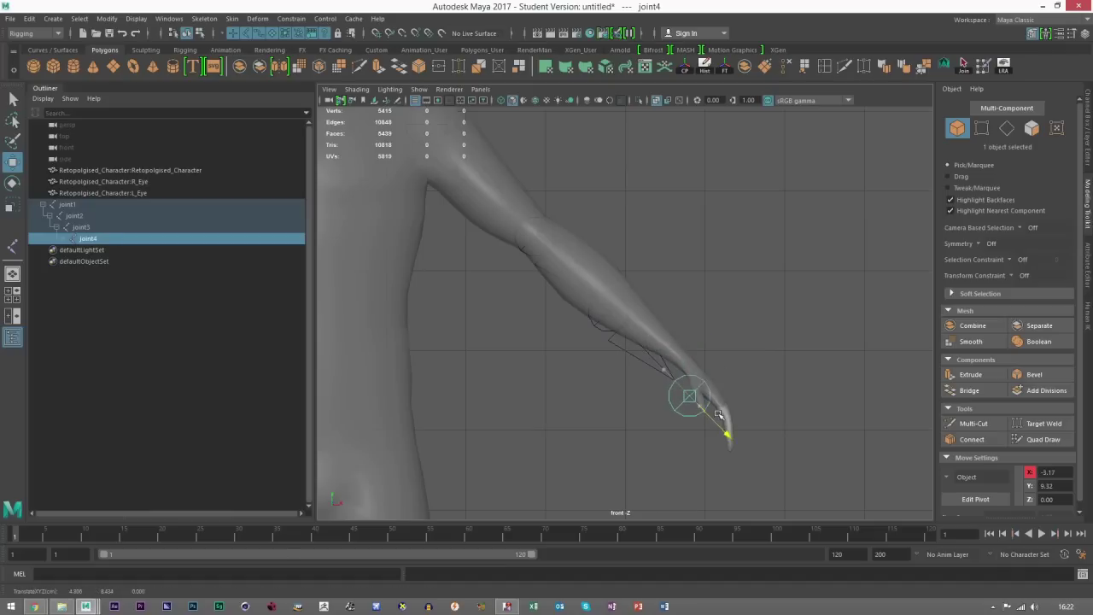
# Step: Rotate joint1 about Z to about -43 degrees so the chain runs through the middle of the arm
pyautogui.keyDown('alt'); pyautogui.moveTo(449, 157); pyautogui.dragTo(462, 220, button='middle'); pyautogui.keyUp('alt')
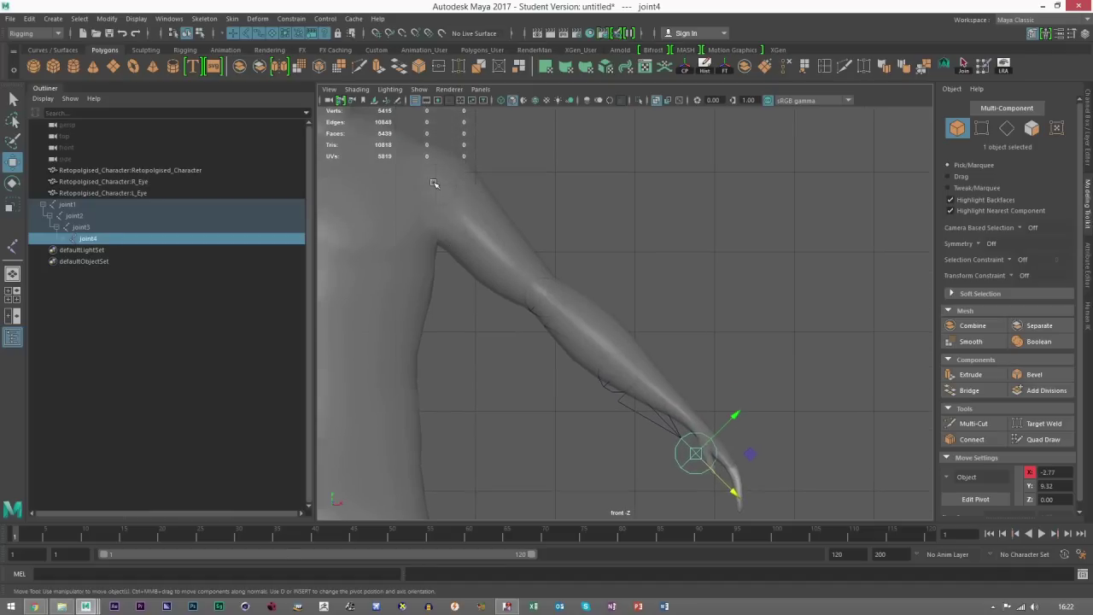
pyautogui.click(435, 184)
pyautogui.click(438, 186)
pyautogui.press('e')
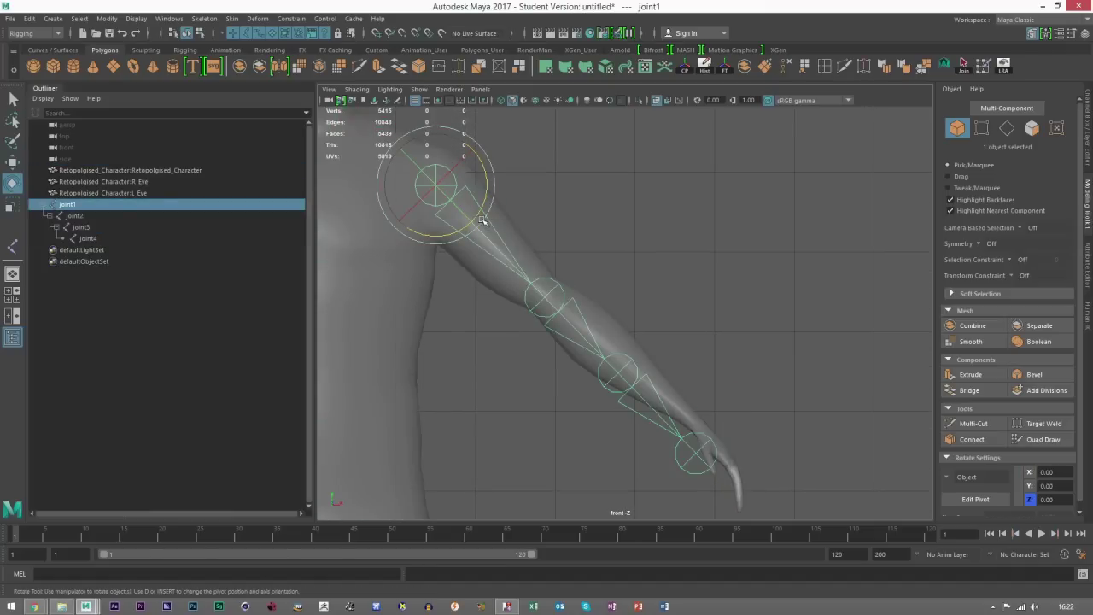
pyautogui.moveTo(480, 220); pyautogui.dragTo(483, 220)
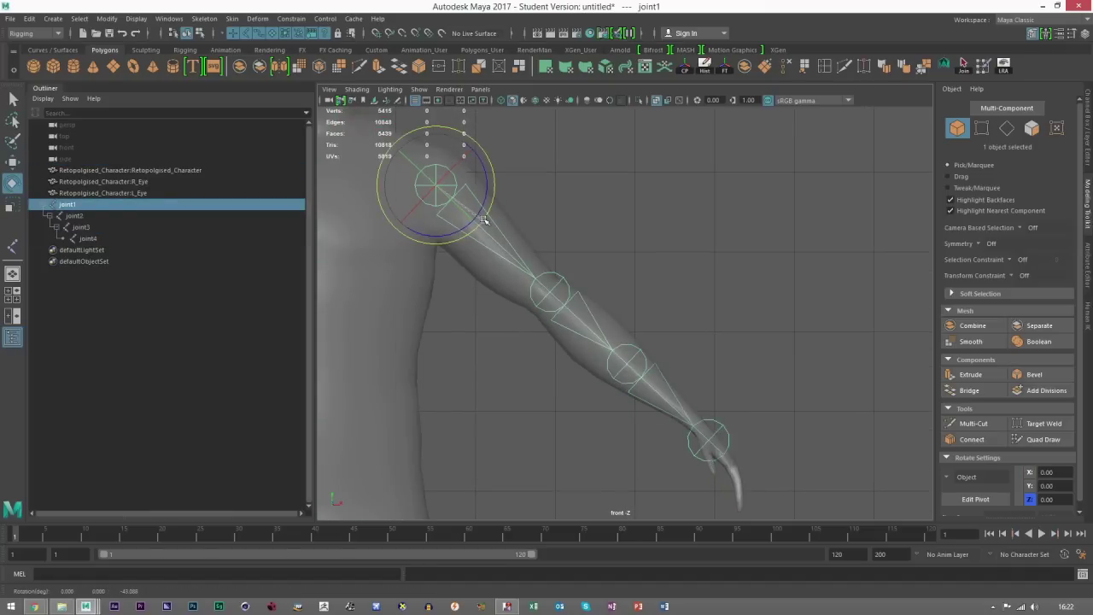
# Step: Slide joint2 along its local X to the elbow, about -4.89, and joint3 to the mid-forearm, about -3.52
pyautogui.click(712, 430)
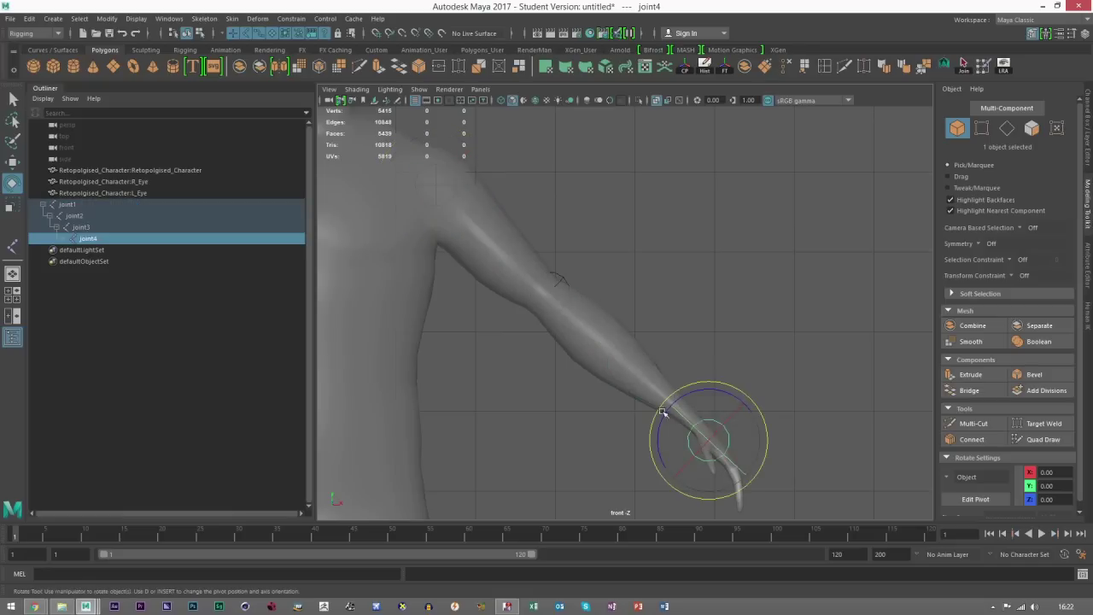
pyautogui.click(632, 367)
pyautogui.press('w')
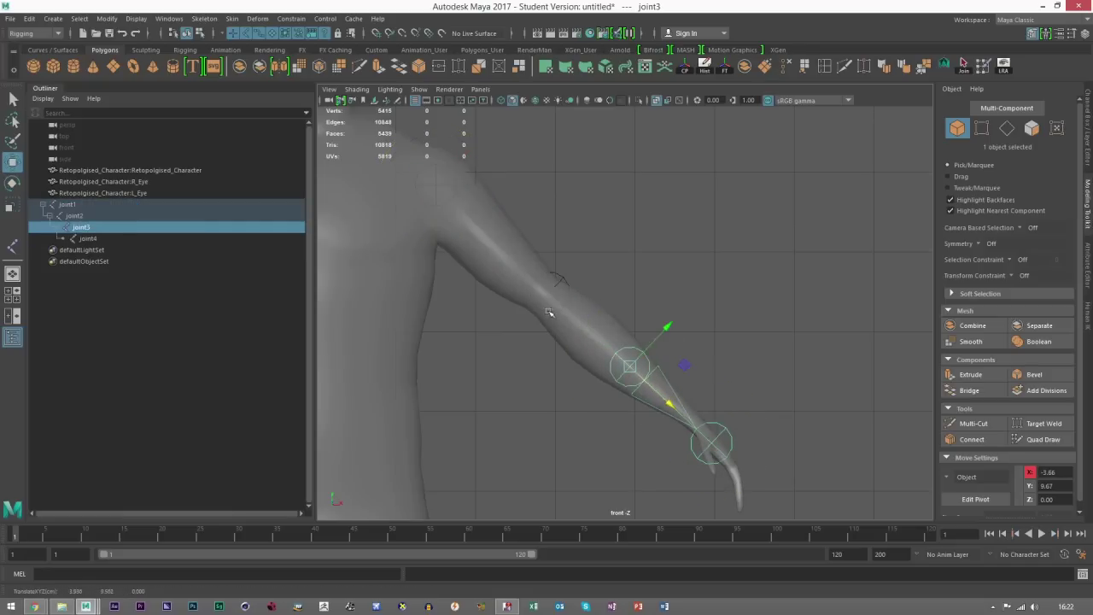
pyautogui.click(552, 290)
pyautogui.moveTo(570, 309); pyautogui.dragTo(579, 318)
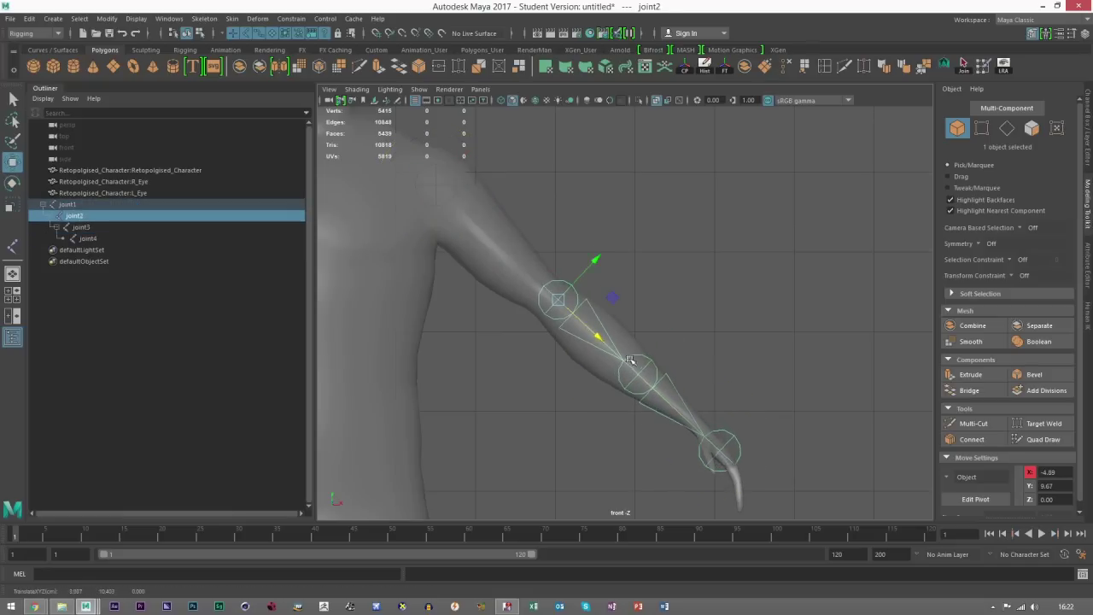
pyautogui.click(632, 370)
pyautogui.moveTo(666, 400); pyautogui.dragTo(661, 396)
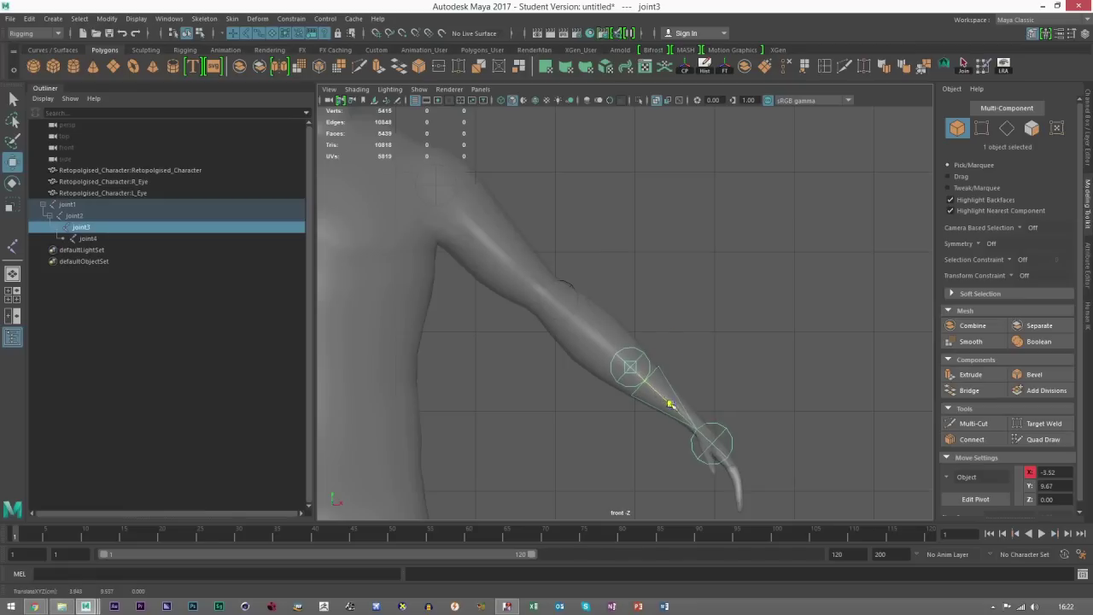
# Step: Slide joint4 back along its local X axis to the wrist, at about object X -2.52, and clear the selection
pyautogui.click(711, 443)
pyautogui.moveTo(718, 449); pyautogui.dragTo(700, 432)
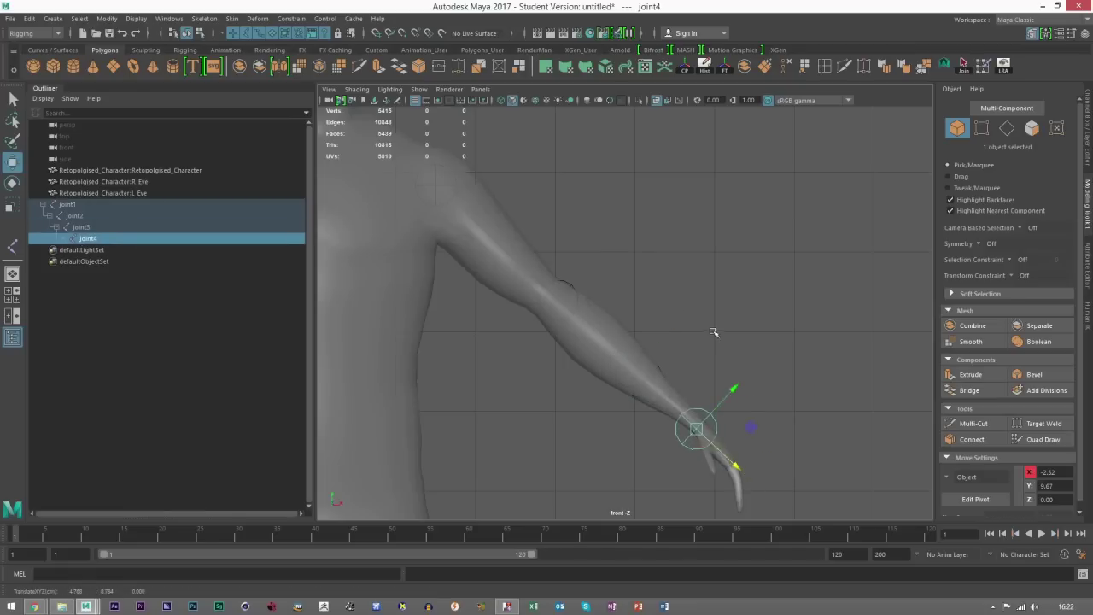
pyautogui.click(714, 331)
# Step: Turn on X-Ray in the perspective view and rotate joint1 about Y to about -7 degrees so the chain follows the arm
pyautogui.click(439, 186)
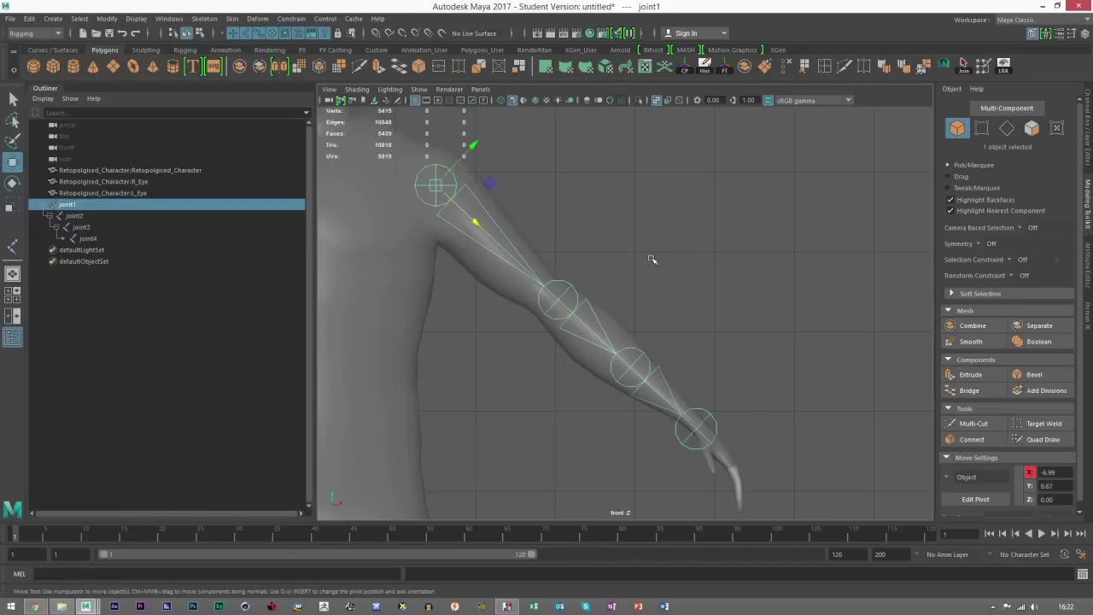
pyautogui.press('space')
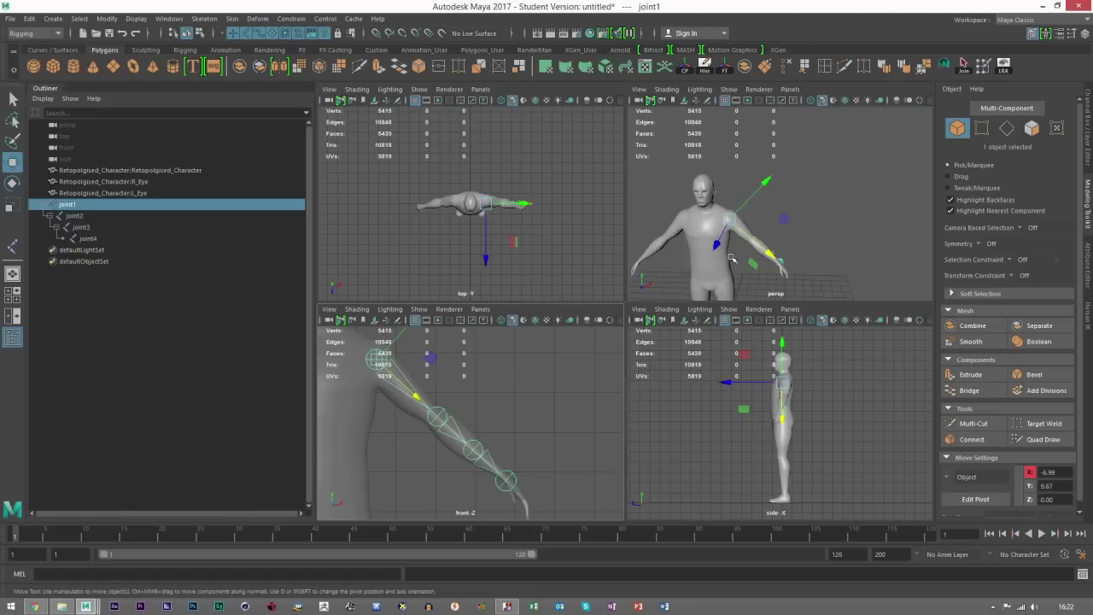
pyautogui.press('space')
pyautogui.keyDown('alt'); pyautogui.moveTo(724, 258); pyautogui.dragTo(536, 221); pyautogui.keyUp('alt')
pyautogui.keyDown('alt'); pyautogui.moveTo(588, 336); pyautogui.dragTo(585, 317); pyautogui.keyUp('alt')
pyautogui.press('e')
pyautogui.moveTo(600, 257); pyautogui.dragTo(607, 256)
pyautogui.click(657, 101)
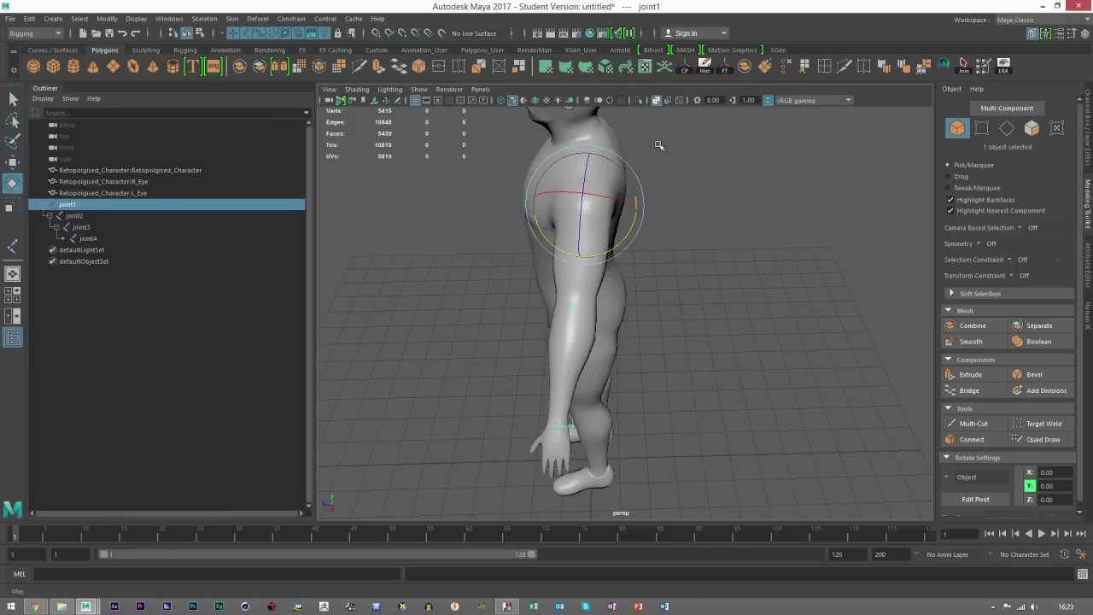
pyautogui.scroll(2, 574, 311)
pyautogui.moveTo(597, 215); pyautogui.dragTo(595, 238)
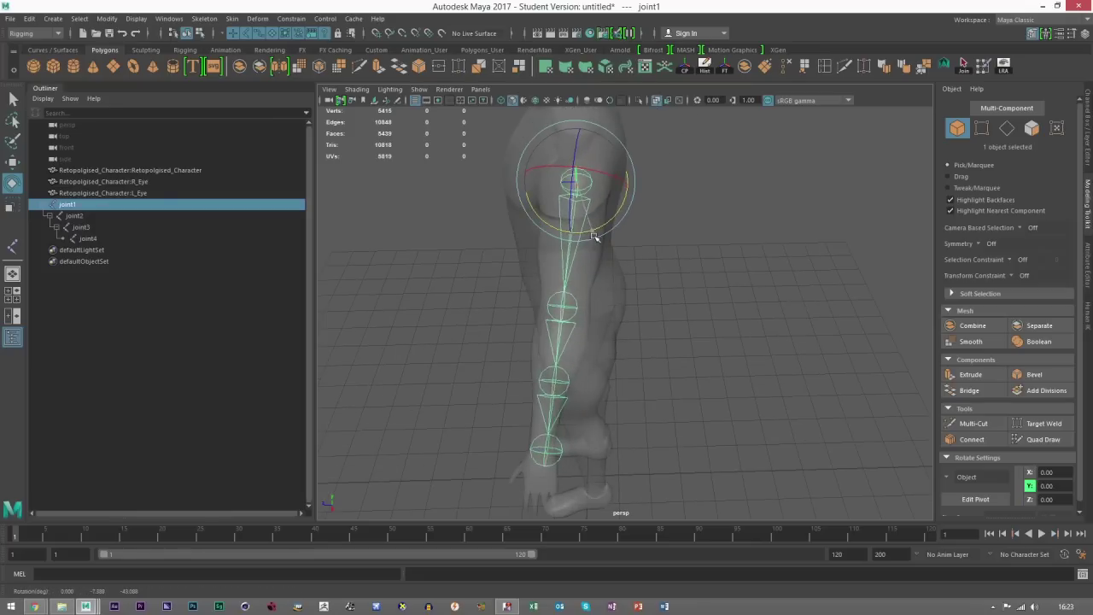
# Step: Rotate joint2 about Y to about -2 degrees to aim the forearm joints at the wrist, and return to the Move tool
pyautogui.click(570, 307)
pyautogui.keyDown('alt'); pyautogui.moveTo(570, 307); pyautogui.dragTo(632, 256); pyautogui.keyUp('alt')
pyautogui.keyDown('alt'); pyautogui.moveTo(636, 332); pyautogui.dragTo(596, 402); pyautogui.keyUp('alt')
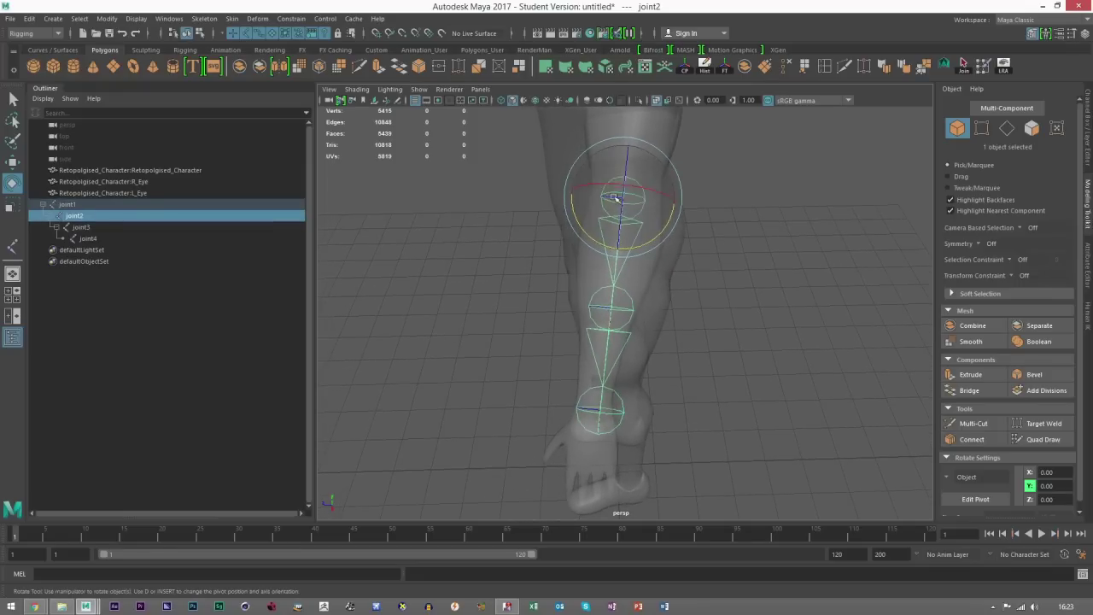
pyautogui.moveTo(652, 244); pyautogui.dragTo(656, 244)
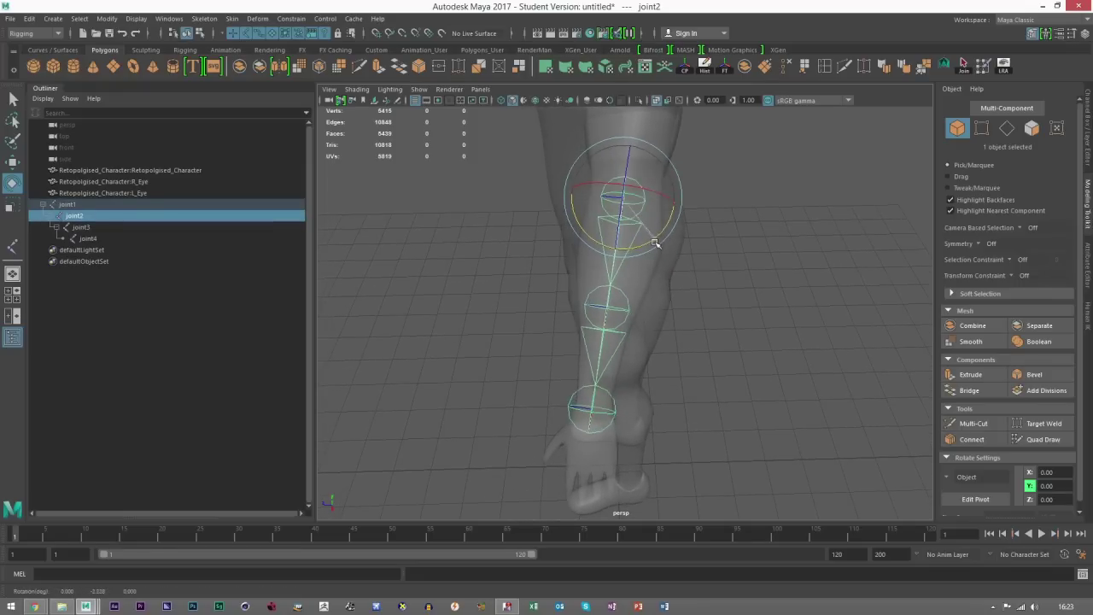
pyautogui.click(12, 162)
pyautogui.scroll(-4, 581, 299)
pyautogui.keyDown('alt'); pyautogui.moveTo(581, 299); pyautogui.dragTo(737, 287); pyautogui.keyUp('alt')
pyautogui.keyDown('alt'); pyautogui.moveTo(604, 295); pyautogui.dragTo(574, 294); pyautogui.keyUp('alt')
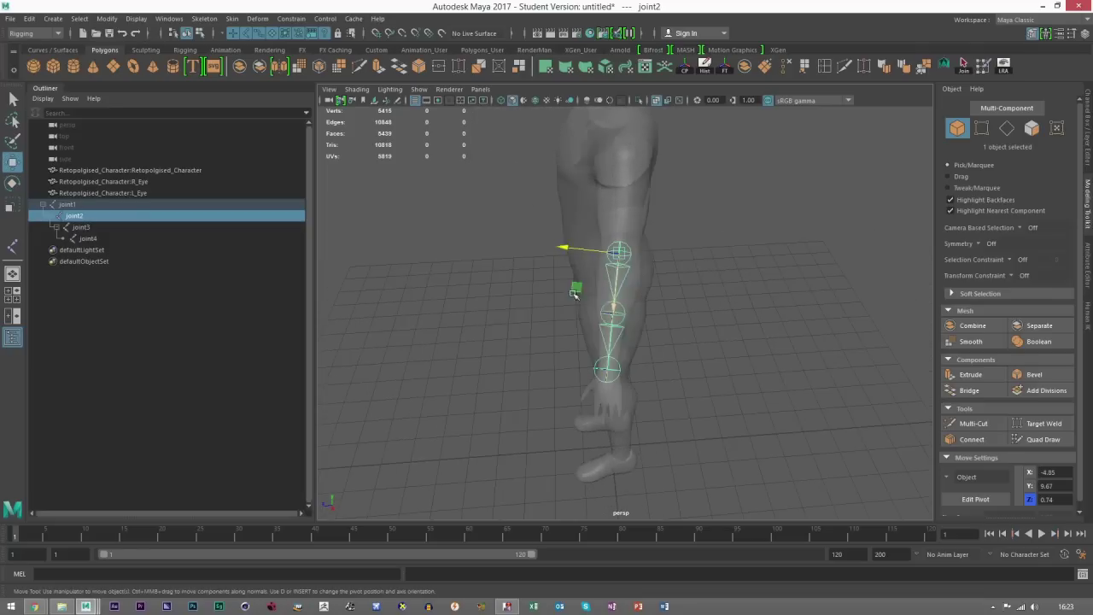
# Step: Examine how the arm joint chain fits inside the mesh in the side view with X-Ray, the front view and the perspective view
pyautogui.click(658, 254)
pyautogui.keyDown('alt'); pyautogui.moveTo(656, 256); pyautogui.dragTo(596, 308); pyautogui.keyUp('alt')
pyautogui.scroll(3, 590, 311)
pyautogui.press('space')
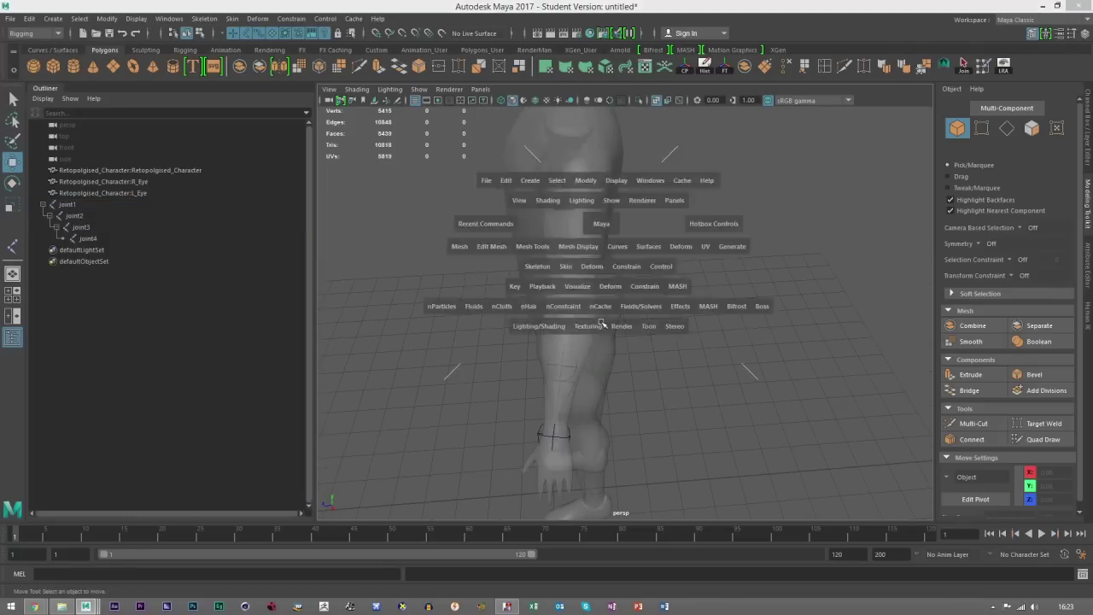
pyautogui.press('space')
pyautogui.click(667, 101)
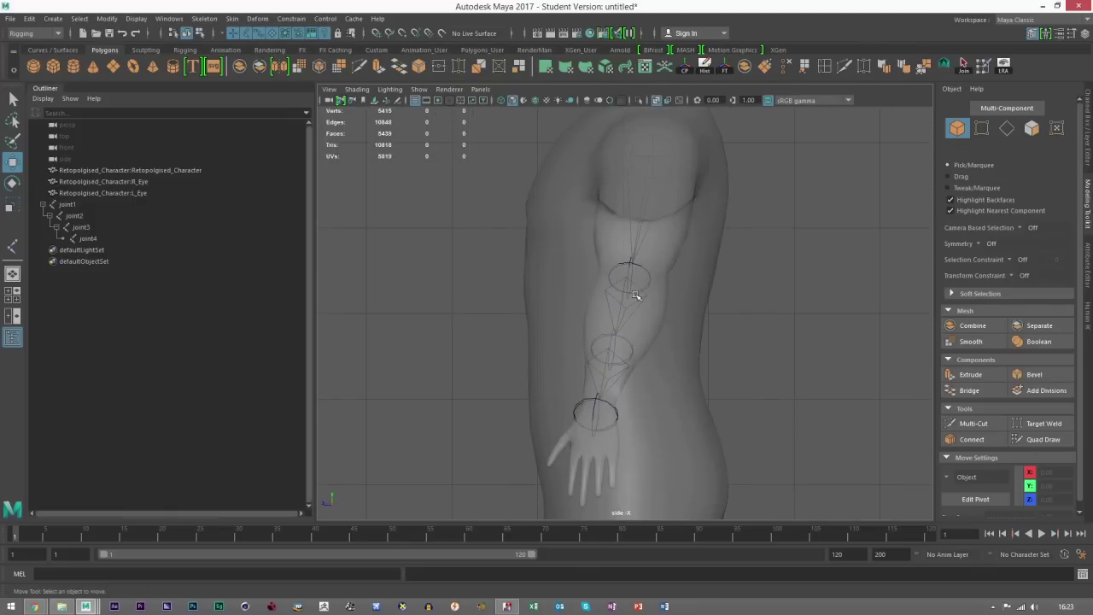
pyautogui.press('space')
pyautogui.press('space')
pyautogui.click(468, 214)
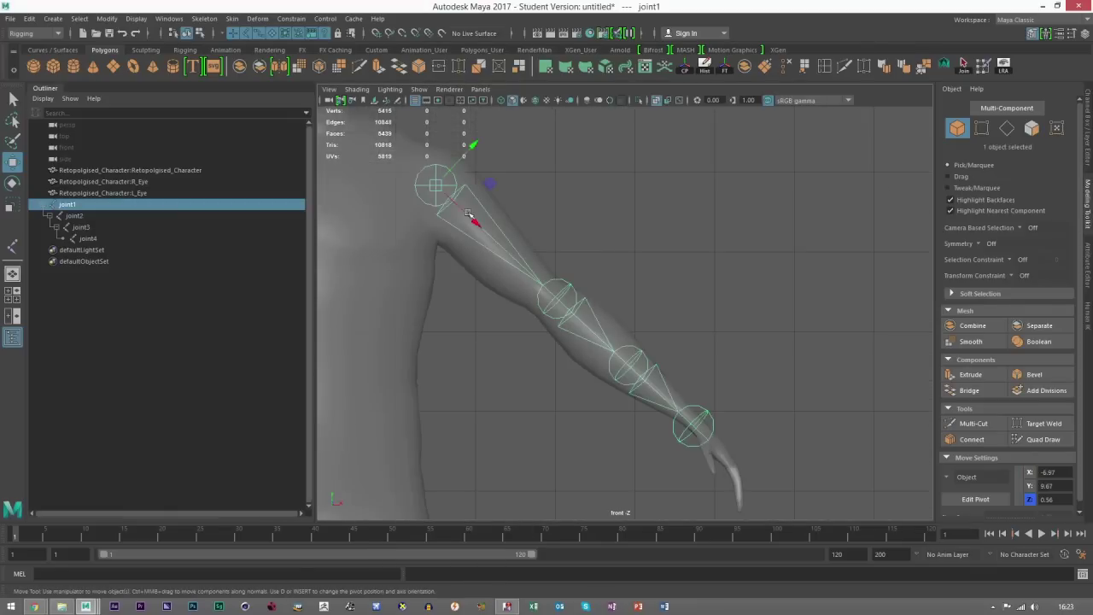
pyautogui.click(443, 160)
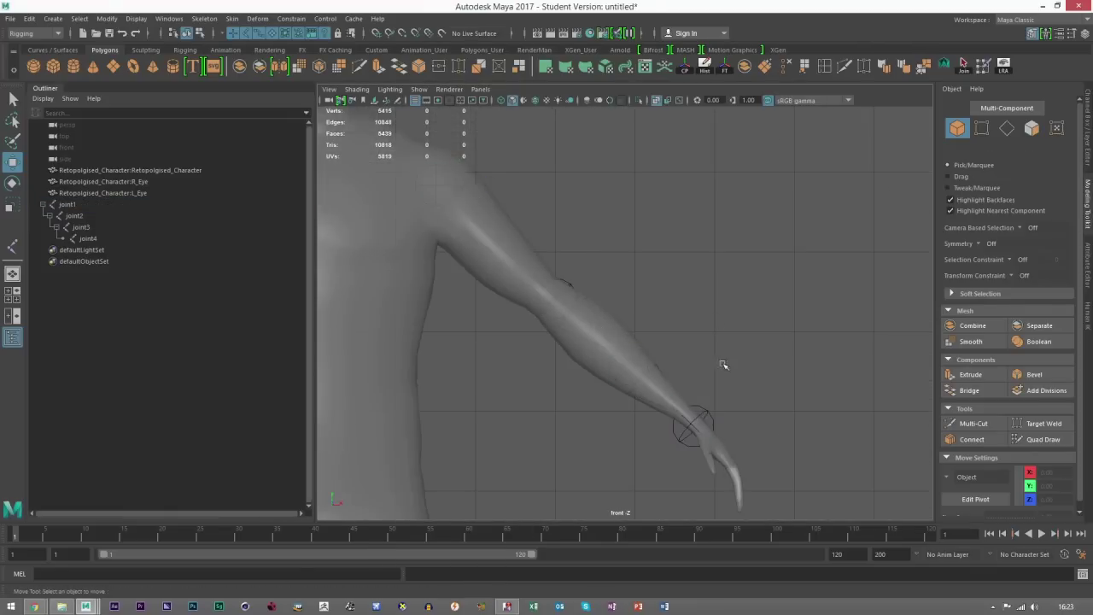
pyautogui.press('space')
pyautogui.press('space')
pyautogui.keyDown('alt'); pyautogui.moveTo(666, 268); pyautogui.dragTo(664, 336); pyautogui.keyUp('alt')
pyautogui.keyDown('alt'); pyautogui.moveTo(588, 327); pyautogui.dragTo(654, 308, button='middle'); pyautogui.keyUp('alt')
pyautogui.scroll(2, 632, 303)
pyautogui.moveTo(646, 298)
pyautogui.keyDown('alt'); pyautogui.mouseDown()
pyautogui.moveTo(681, 285)
pyautogui.moveTo(626, 301)
pyautogui.mouseUp(); pyautogui.keyUp('alt')
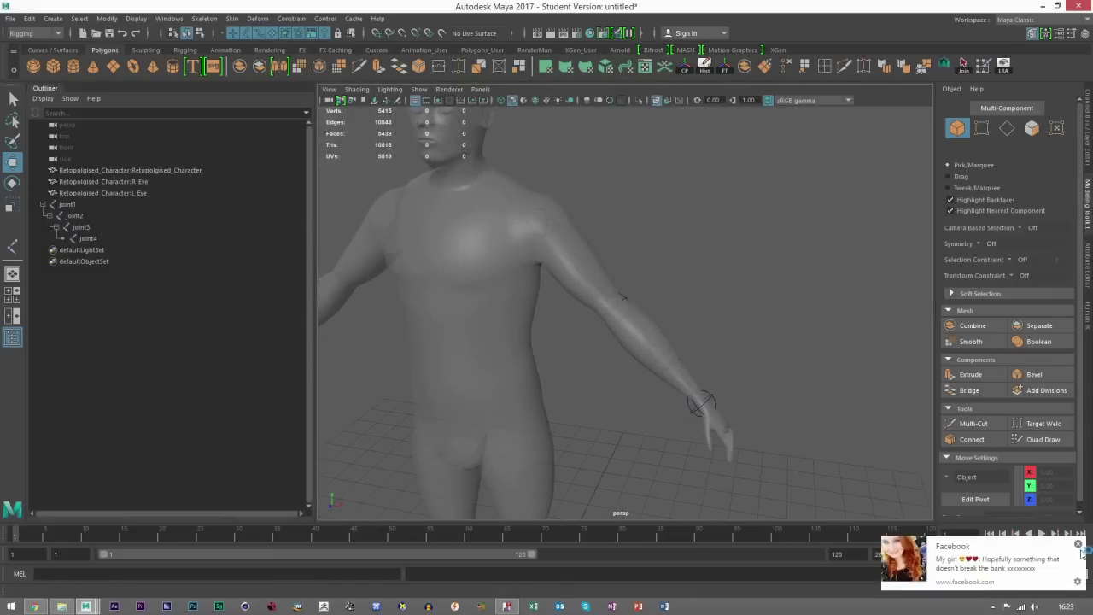
# Step: Select joint1 through joint4 and display their local rotation axes using component mode with the miscellaneous selection mask
pyautogui.moveTo(67, 206); pyautogui.dragTo(90, 243)
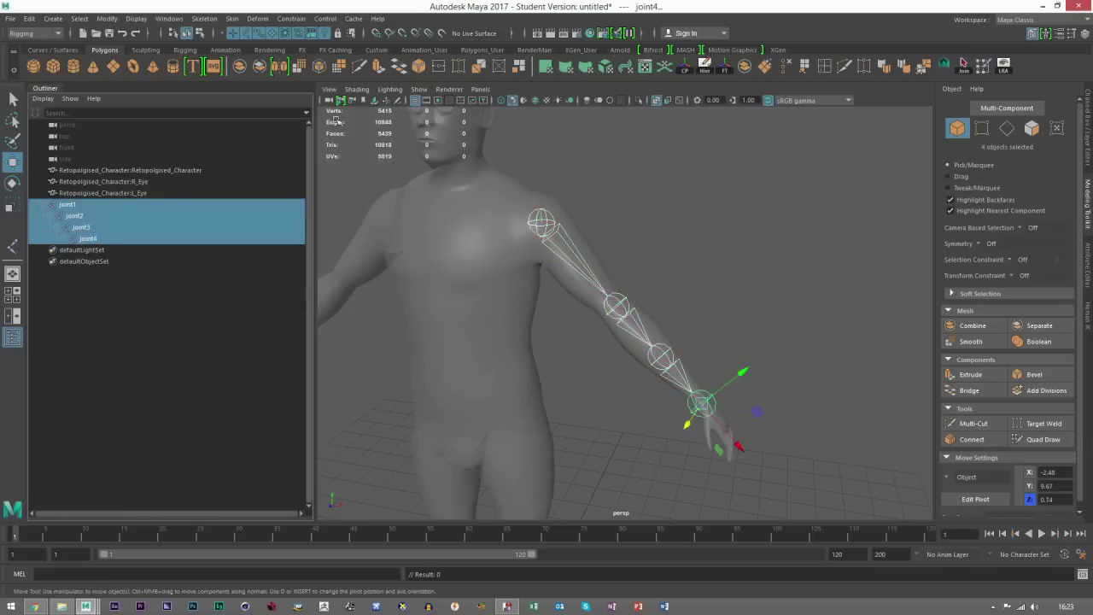
pyautogui.click(200, 32)
pyautogui.click(323, 32)
pyautogui.keyDown('alt'); pyautogui.moveTo(555, 278); pyautogui.dragTo(596, 282); pyautogui.keyUp('alt')
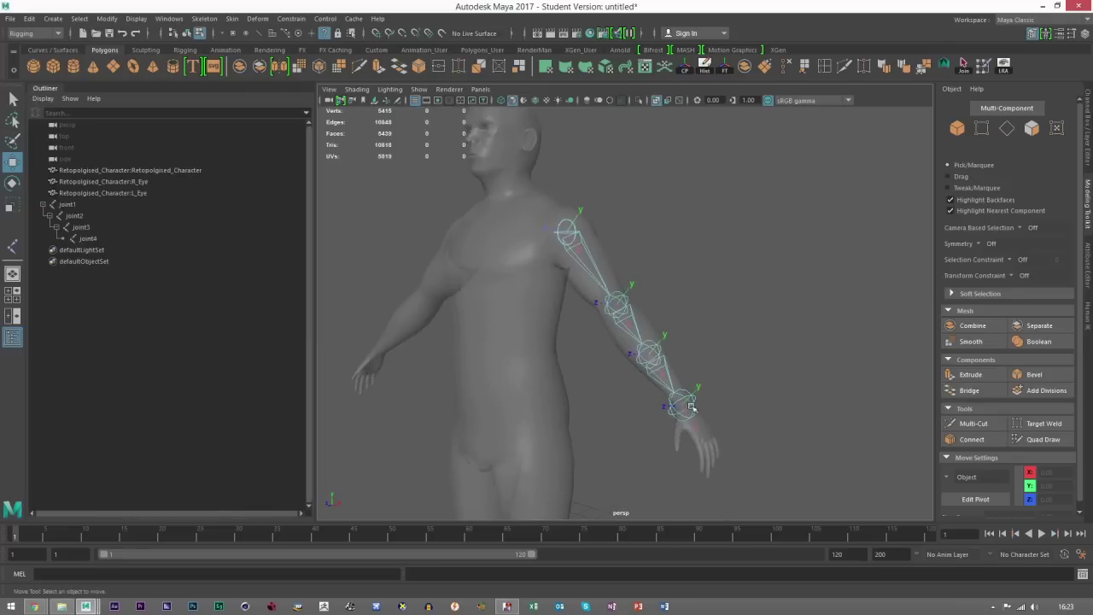
pyautogui.keyDown('alt'); pyautogui.moveTo(668, 393); pyautogui.dragTo(707, 424, button='right'); pyautogui.keyUp('alt')
pyautogui.keyDown('alt'); pyautogui.moveTo(662, 400); pyautogui.dragTo(659, 392, button='middle'); pyautogui.keyUp('alt')
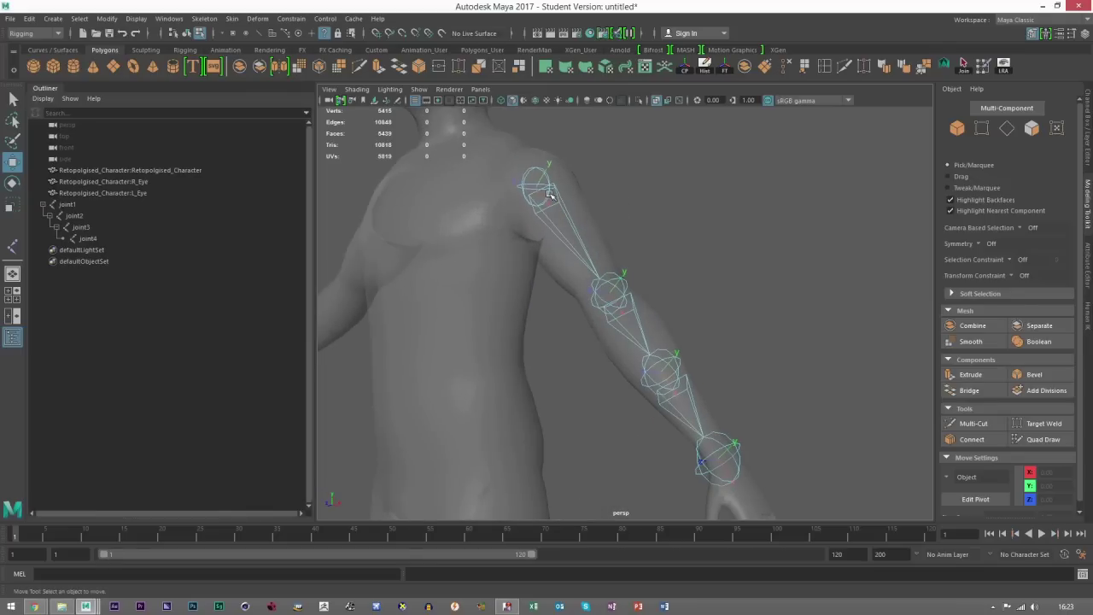
pyautogui.keyDown('alt'); pyautogui.moveTo(549, 195); pyautogui.dragTo(589, 209, button='right'); pyautogui.keyUp('alt')
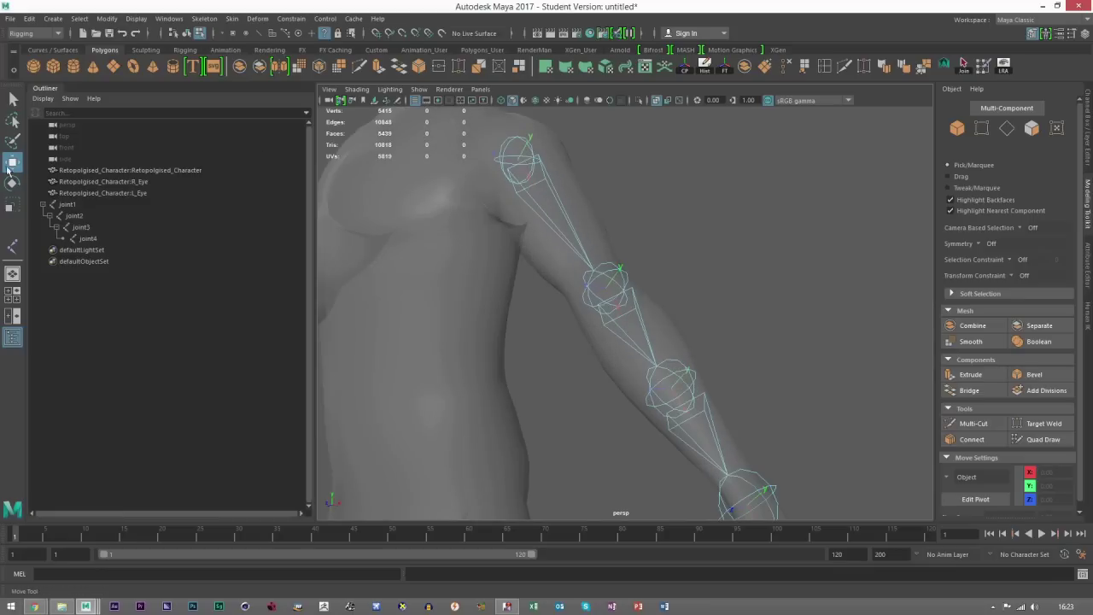
# Step: Return to object selection mode and clear the selection of the arm joints
pyautogui.click(956, 128)
pyautogui.click(728, 232)
pyautogui.keyDown('alt'); pyautogui.moveTo(728, 234); pyautogui.dragTo(663, 265, button='right'); pyautogui.keyUp('alt')
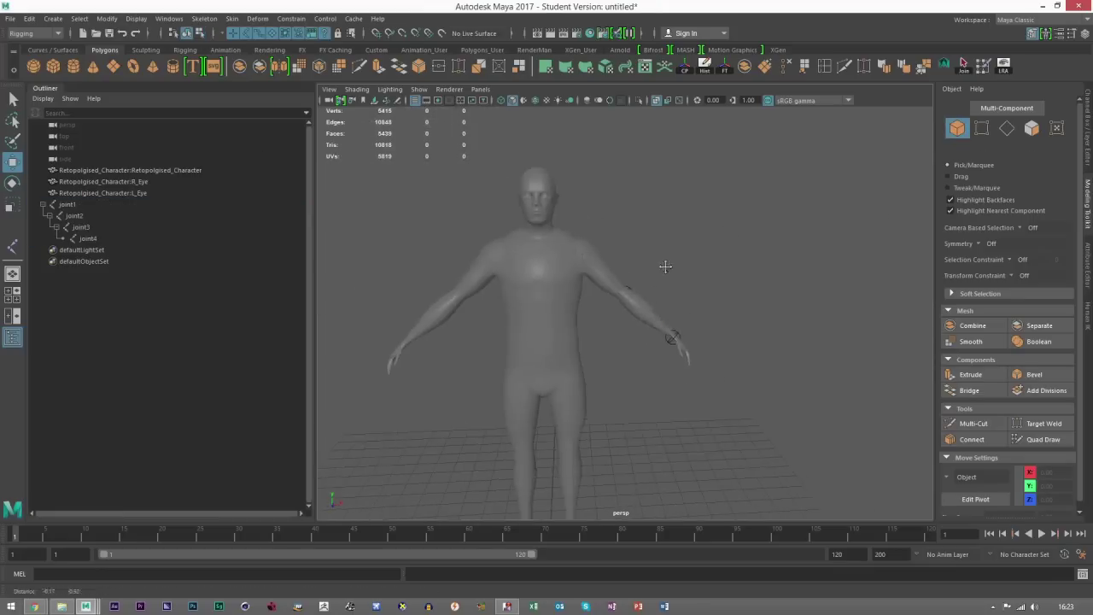
pyautogui.keyDown('alt'); pyautogui.moveTo(664, 266); pyautogui.dragTo(656, 277); pyautogui.keyUp('alt')
# Step: In the front view, draw a horizontal five-joint chain beside the leg, grid-snapped one unit apart and starting at X 3, Y 6
pyautogui.press('space')
pyautogui.press('space')
pyautogui.scroll(2, 589, 273)
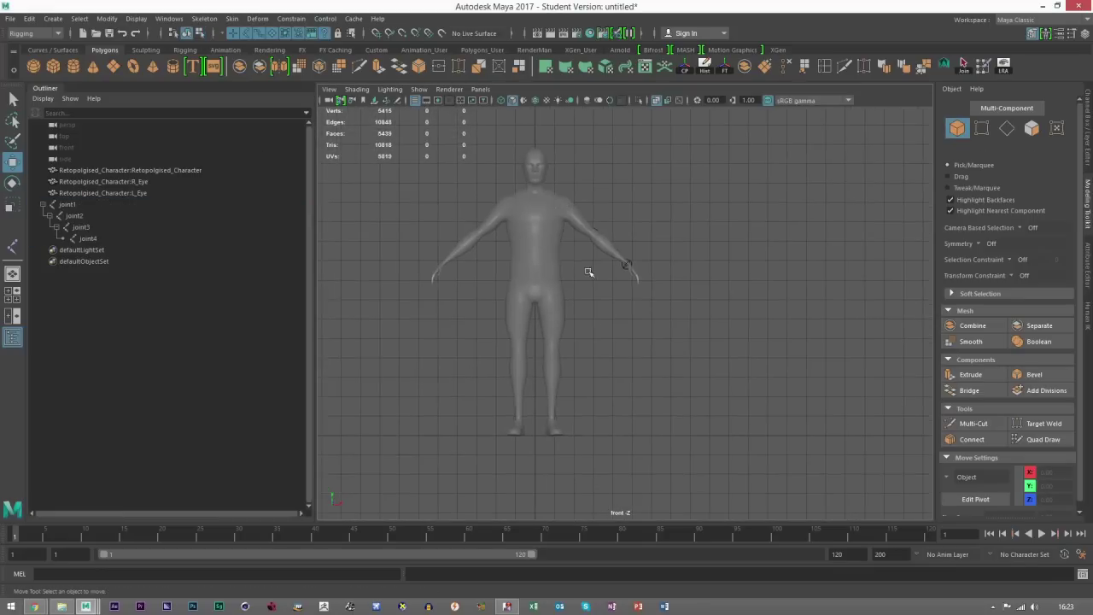
pyautogui.scroll(2, 503, 303)
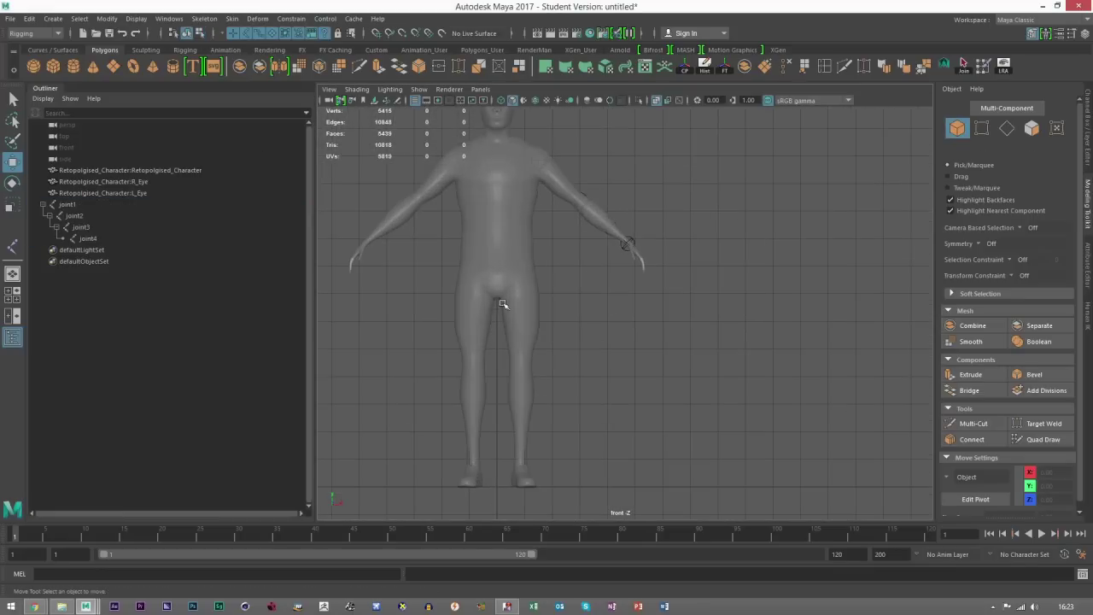
pyautogui.click(205, 19)
pyautogui.click(215, 48)
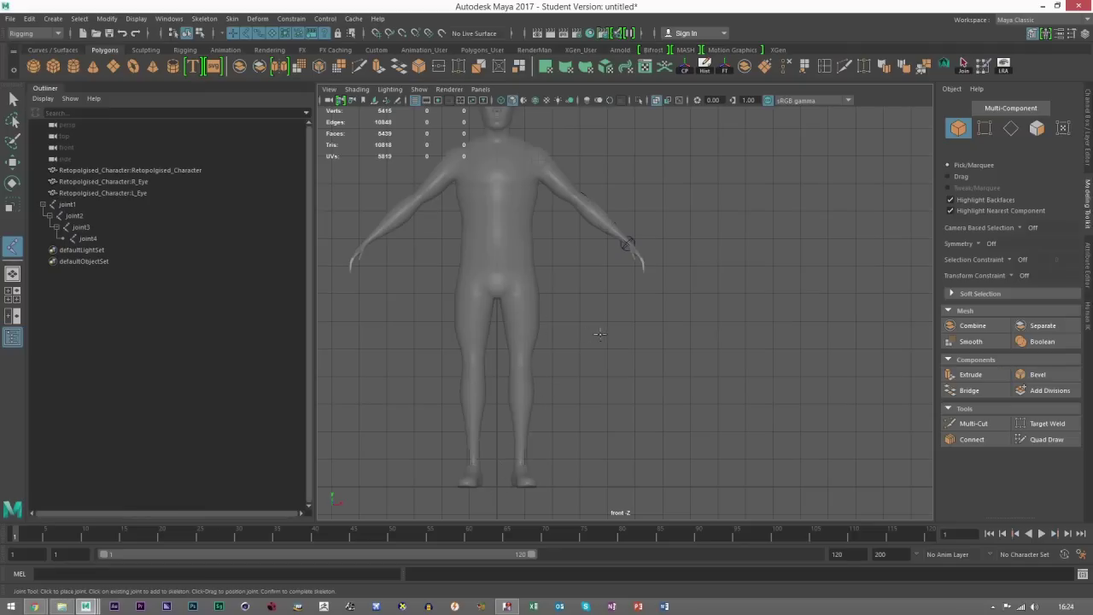
pyautogui.press('x')
pyautogui.click(580, 321)
pyautogui.click(607, 321)
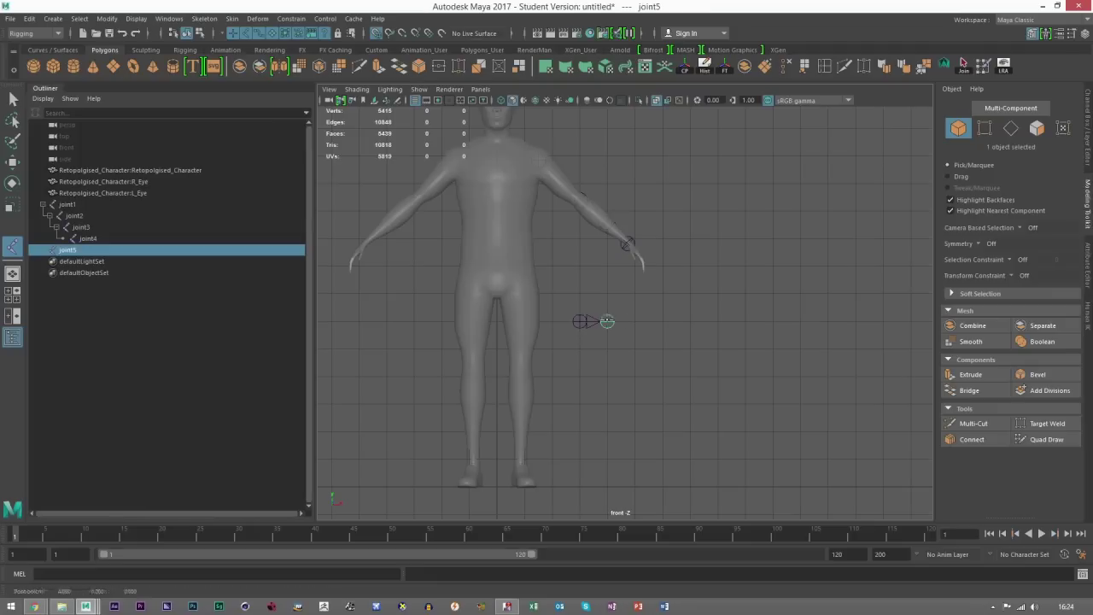
pyautogui.click(634, 321)
pyautogui.click(663, 321)
pyautogui.click(690, 321)
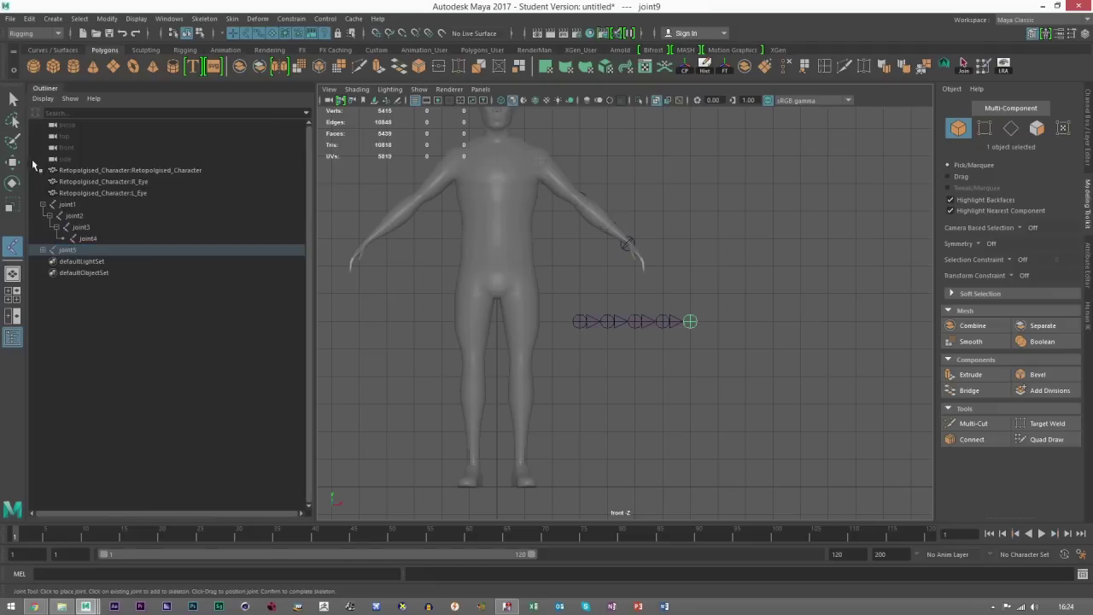
# Step: Move joint5 to the top of the character's thigh and rotate it so the chain points straight down the leg
pyautogui.click(13, 162)
pyautogui.scroll(2, 599, 306)
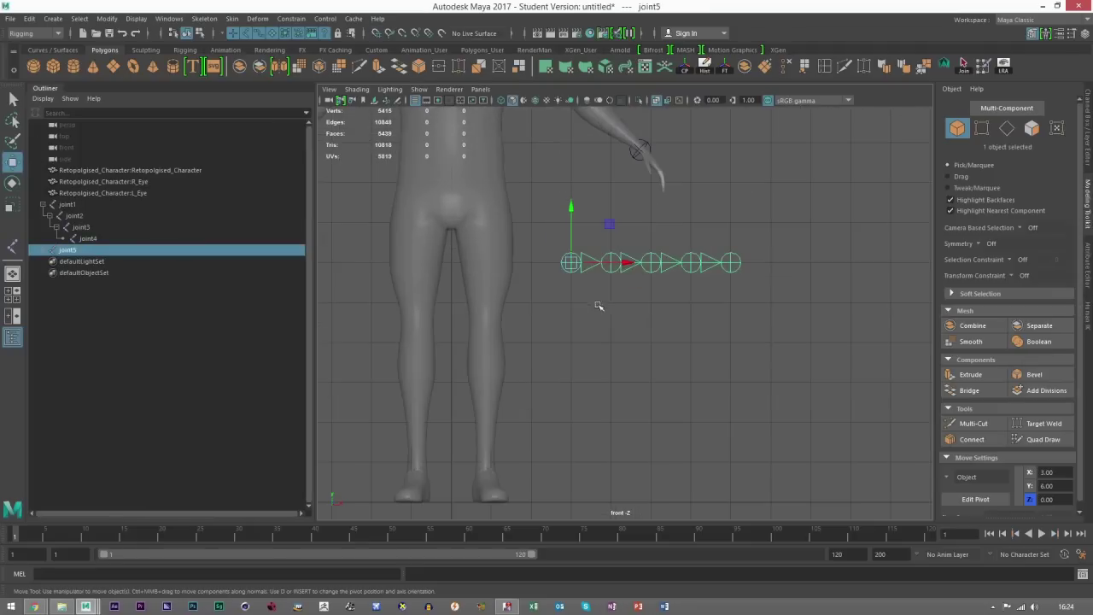
pyautogui.scroll(2, 578, 297)
pyautogui.moveTo(686, 276); pyautogui.dragTo(571, 211)
pyautogui.press('e')
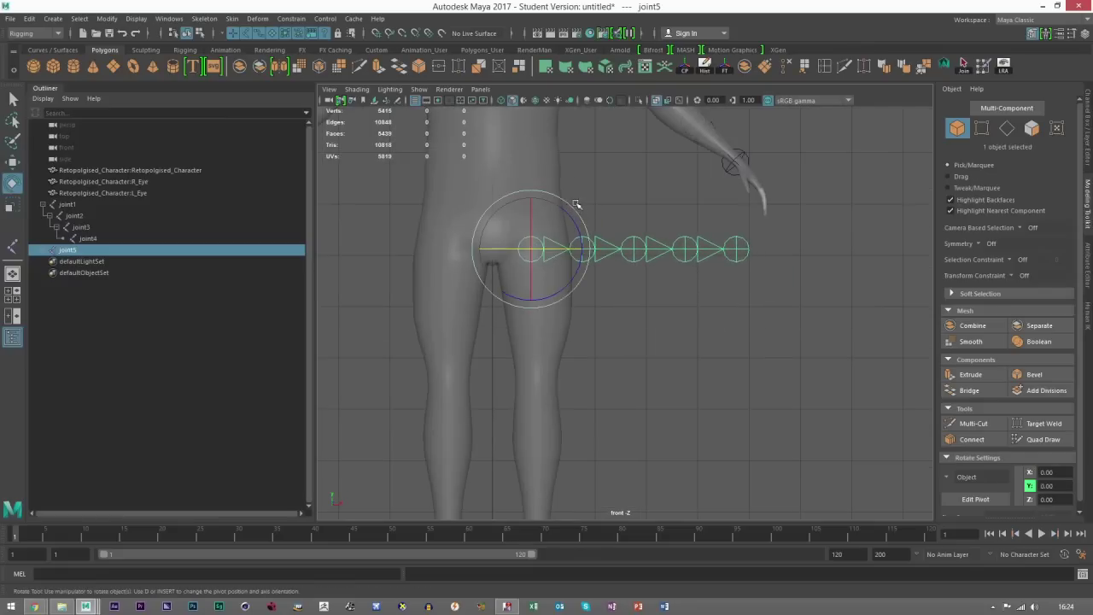
pyautogui.moveTo(558, 205); pyautogui.dragTo(613, 265)
pyautogui.press('w')
# Step: Slide joint6 down its X axis to the knee and joint7 down to the ankle
pyautogui.click(545, 301)
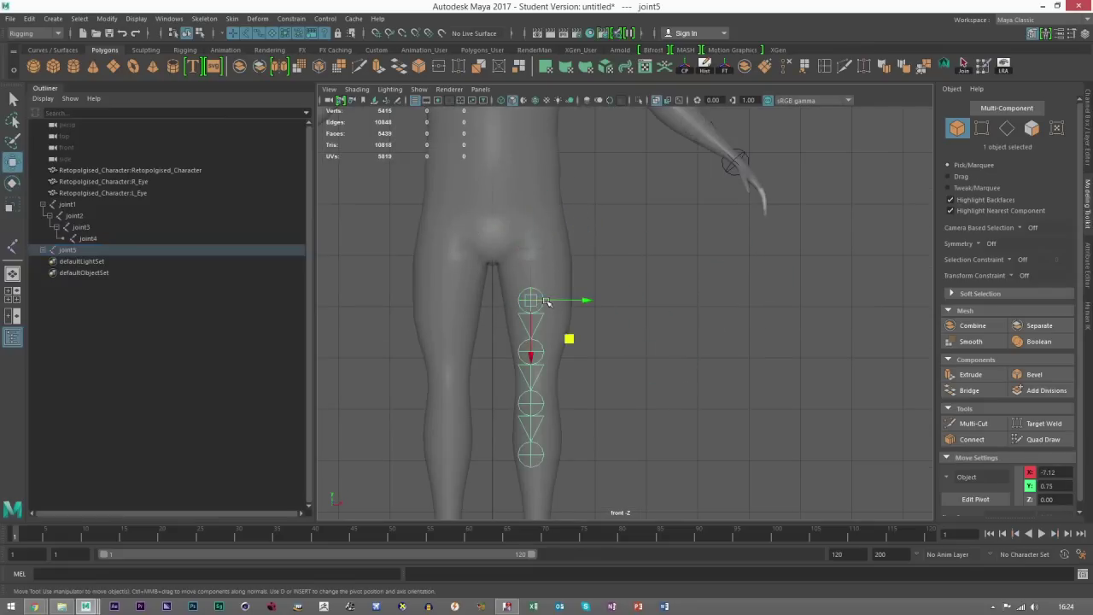
pyautogui.keyDown('alt'); pyautogui.moveTo(527, 324); pyautogui.dragTo(556, 274, button='middle'); pyautogui.keyUp('alt')
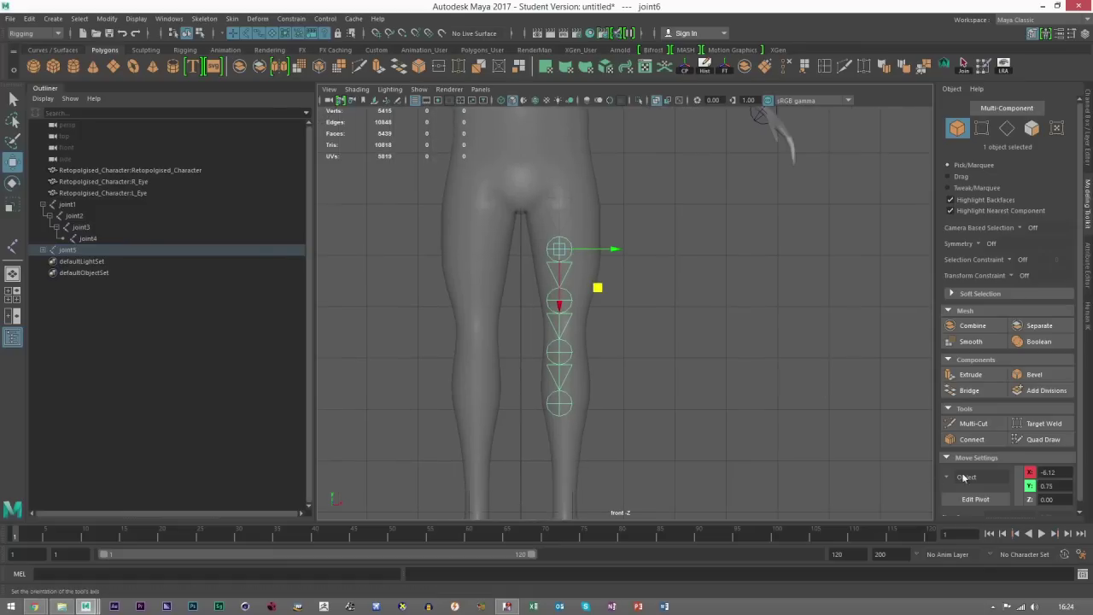
pyautogui.moveTo(558, 281); pyautogui.dragTo(580, 362)
pyautogui.keyDown('alt'); pyautogui.moveTo(604, 381); pyautogui.dragTo(623, 325, button='middle'); pyautogui.keyUp('alt')
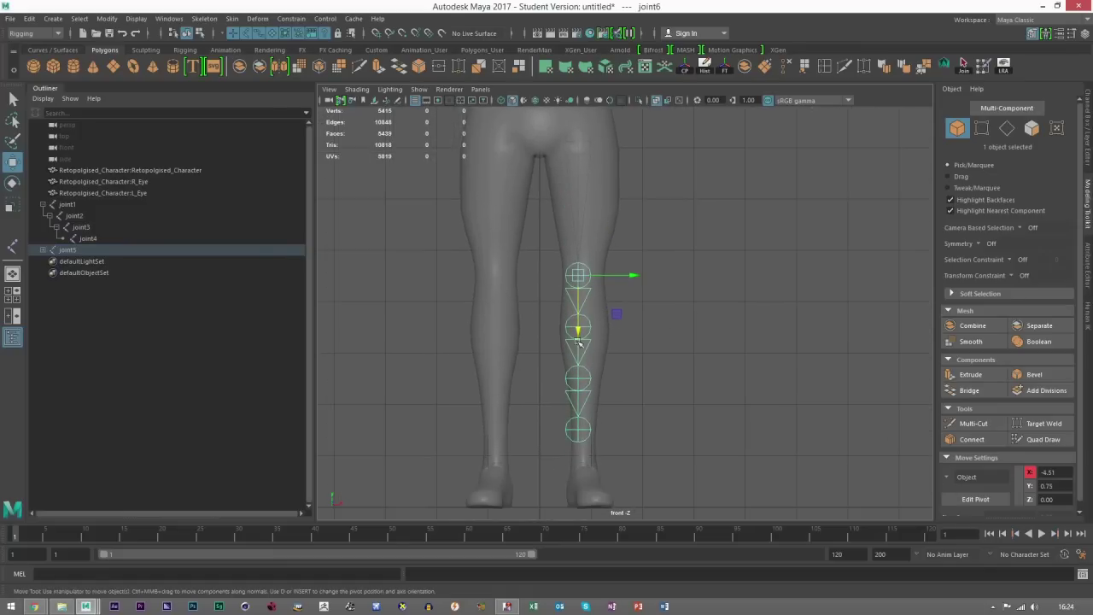
pyautogui.moveTo(586, 328); pyautogui.dragTo(590, 508)
pyautogui.keyDown('alt'); pyautogui.moveTo(589, 508); pyautogui.dragTo(600, 416, button='middle'); pyautogui.keyUp('alt')
# Step: Move joint8 and joint9 up along X so they sit close together below the ankle joint
pyautogui.click(604, 425)
pyautogui.moveTo(595, 475); pyautogui.dragTo(600, 442)
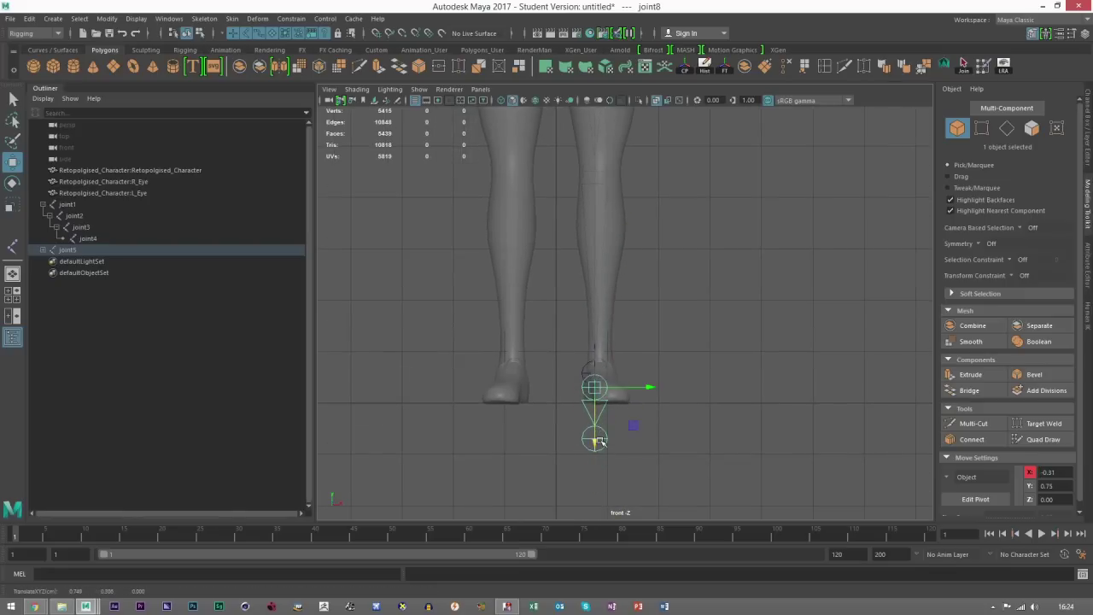
pyautogui.click(600, 441)
pyautogui.moveTo(595, 402); pyautogui.dragTo(598, 421)
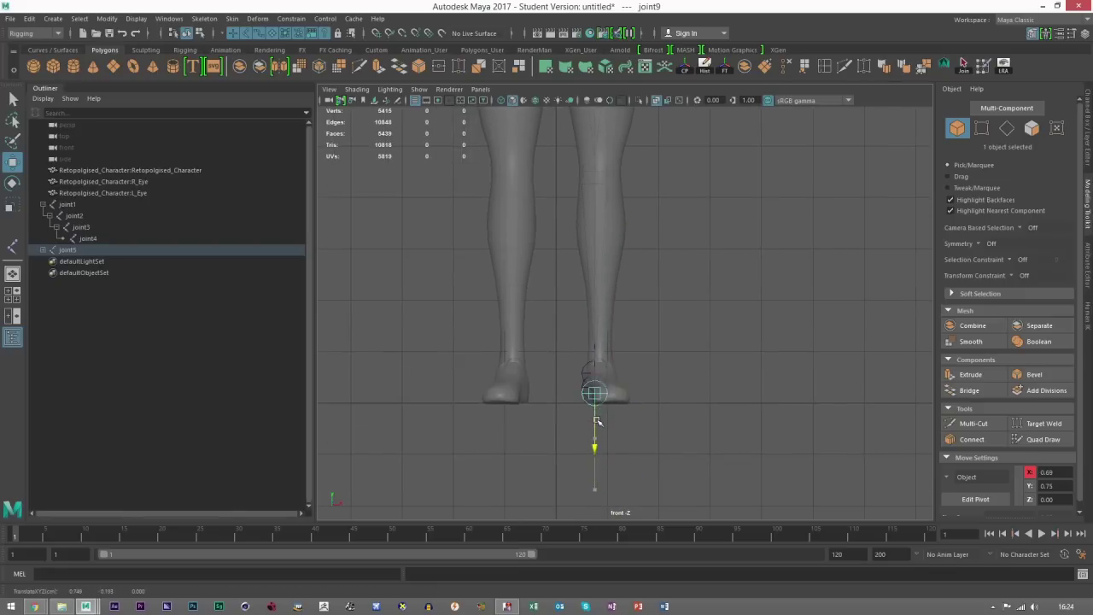
pyautogui.keyDown('alt'); pyautogui.moveTo(639, 320); pyautogui.dragTo(598, 403, button='middle'); pyautogui.keyUp('alt')
# Step: Shift joint5 sideways to about 0.87 in Y to centre the leg chain in the thigh, and clear the selection
pyautogui.click(561, 207)
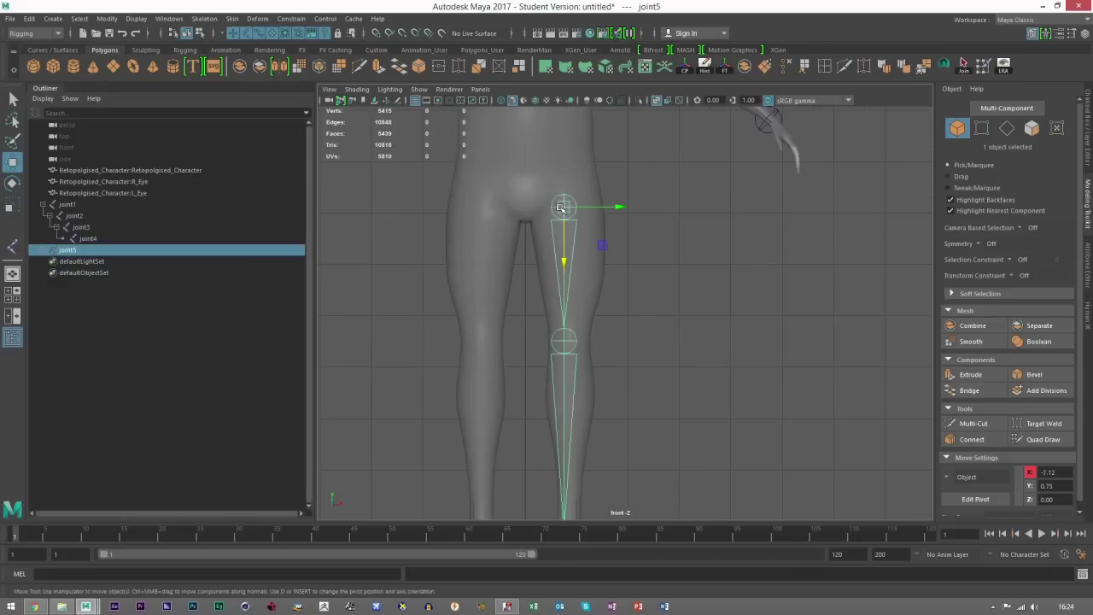
pyautogui.moveTo(615, 206)
pyautogui.mouseDown()
pyautogui.moveTo(632, 207)
pyautogui.moveTo(622, 206)
pyautogui.mouseUp()
pyautogui.click(539, 188)
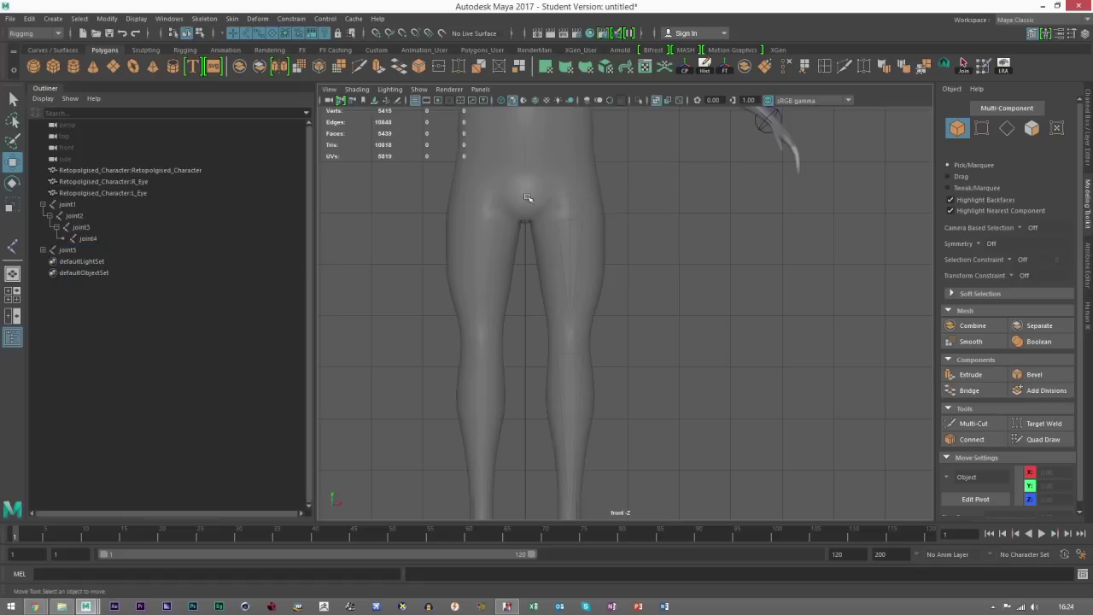
pyautogui.scroll(-5, 608, 311)
pyautogui.scroll(5, 626, 202)
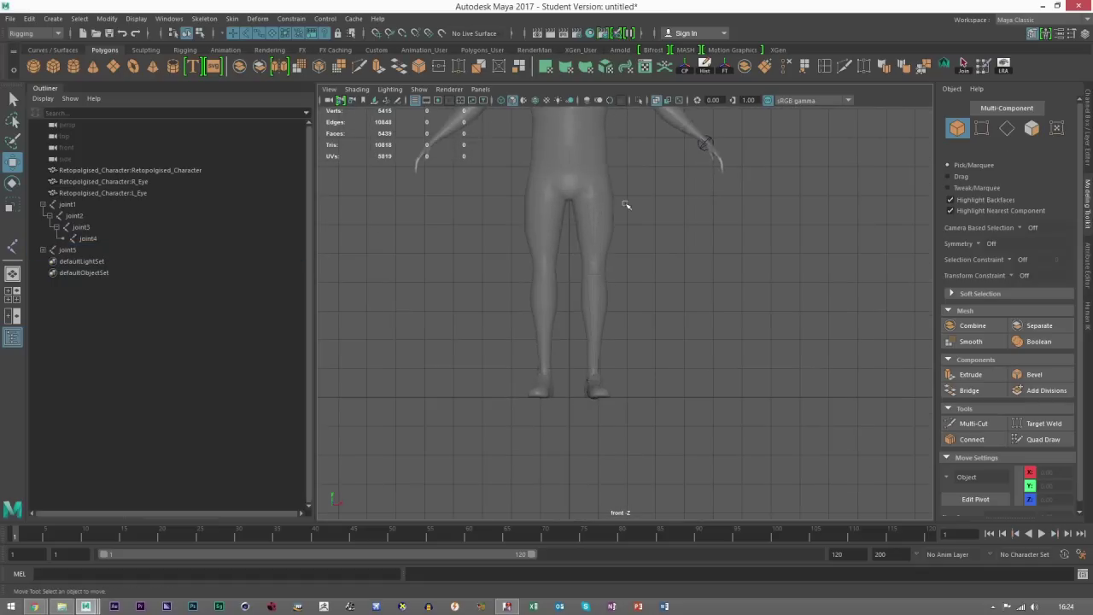
pyautogui.scroll(-1, 595, 216)
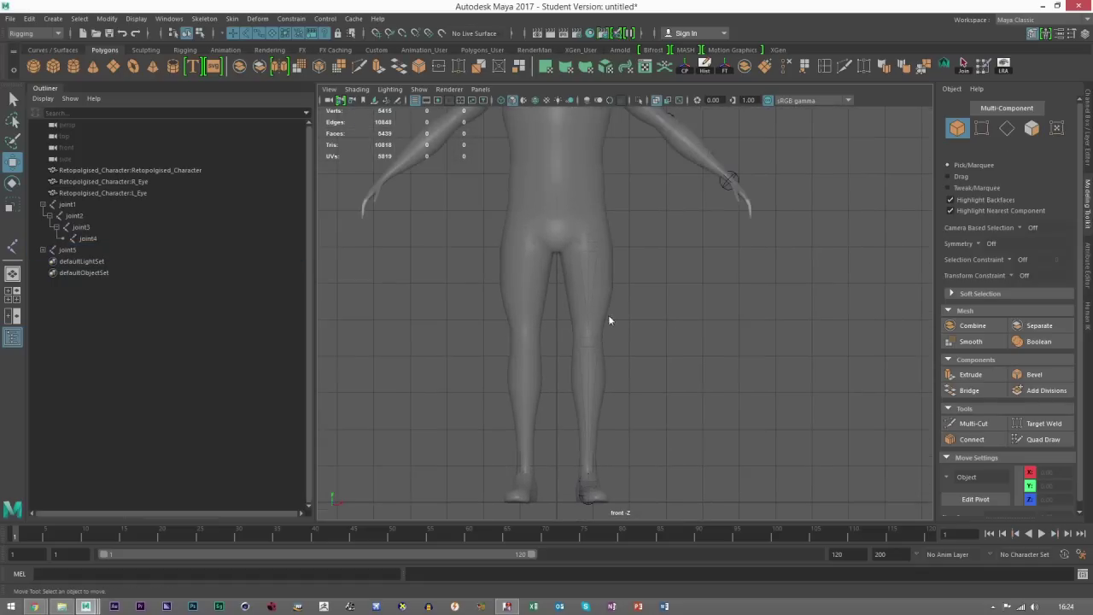
# Step: In the perspective view, move joint5 along Z to fit the chain within the leg's depth
pyautogui.press('space')
pyautogui.press('space')
pyautogui.keyDown('alt'); pyautogui.moveTo(575, 282); pyautogui.dragTo(583, 174, button='middle'); pyautogui.keyUp('alt')
pyautogui.keyDown('alt'); pyautogui.moveTo(582, 173); pyautogui.dragTo(610, 278, button='right'); pyautogui.keyUp('alt')
pyautogui.keyDown('alt'); pyautogui.moveTo(610, 279); pyautogui.dragTo(570, 255); pyautogui.keyUp('alt')
pyautogui.click(666, 254)
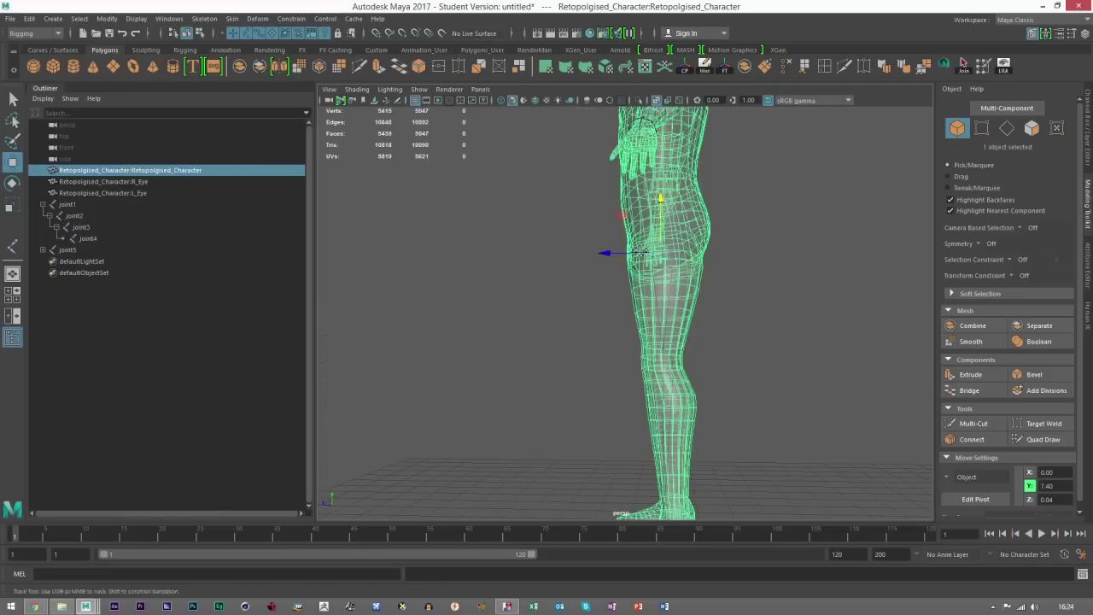
pyautogui.click(66, 205)
pyautogui.click(71, 250)
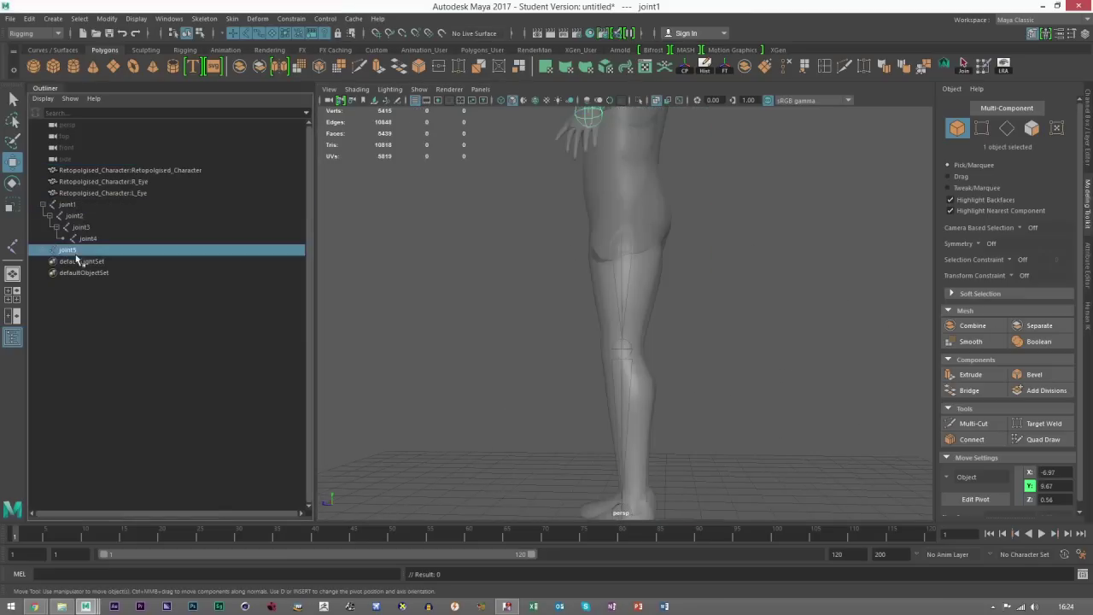
pyautogui.moveTo(576, 245); pyautogui.dragTo(692, 310)
pyautogui.keyDown('alt'); pyautogui.moveTo(692, 310); pyautogui.dragTo(627, 315, button='right'); pyautogui.keyUp('alt')
pyautogui.keyDown('alt'); pyautogui.moveTo(626, 315); pyautogui.dragTo(702, 260, button='middle'); pyautogui.keyUp('alt')
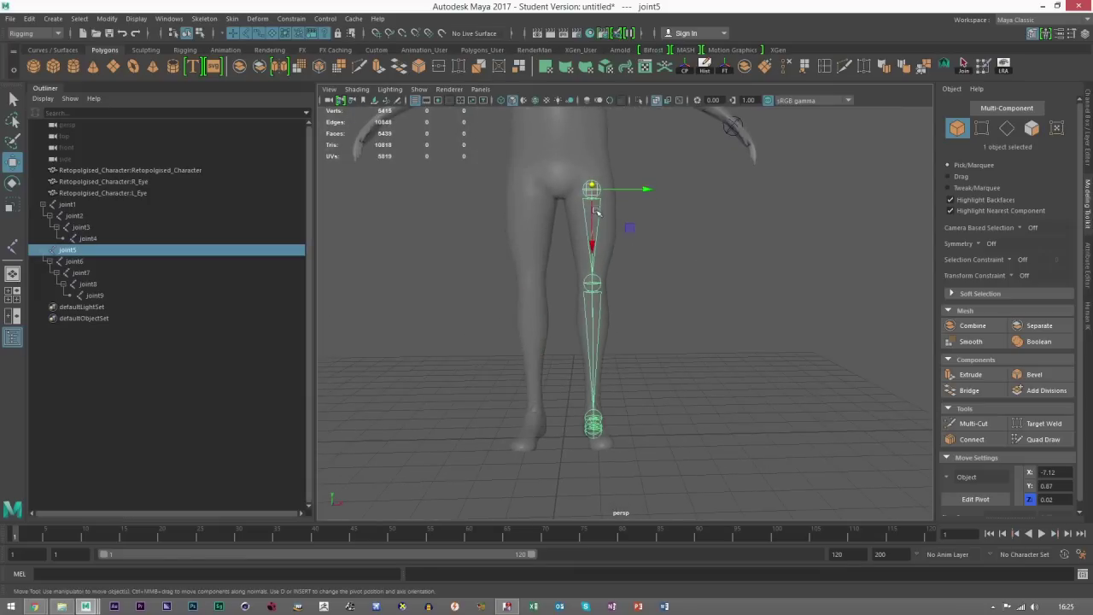
# Step: Rotate joint6 slightly about Y so the shin bone aims back towards the ankle
pyautogui.keyDown('alt'); pyautogui.moveTo(591, 244); pyautogui.dragTo(617, 293); pyautogui.keyUp('alt')
pyautogui.click(613, 282)
pyautogui.press('e')
pyautogui.moveTo(650, 244); pyautogui.dragTo(654, 239)
pyautogui.keyDown('alt'); pyautogui.moveTo(690, 386); pyautogui.dragTo(678, 288, button='middle'); pyautogui.keyUp('alt')
pyautogui.scroll(3, 678, 342)
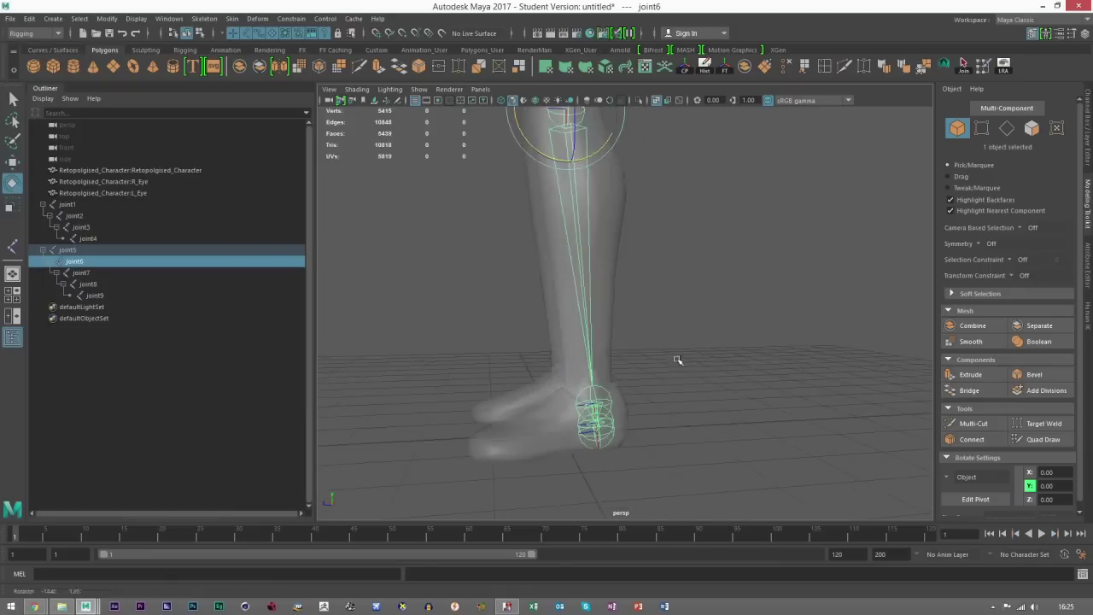
# Step: Adjust joint7 at the ankle and move joint8 down along its X axis to lengthen the foot bone
pyautogui.keyDown('alt'); pyautogui.moveTo(678, 362); pyautogui.dragTo(727, 317, button='middle'); pyautogui.keyUp('alt')
pyautogui.scroll(3, 718, 323)
pyautogui.press('Down')
pyautogui.press('w')
pyautogui.moveTo(675, 394); pyautogui.dragTo(543, 413)
pyautogui.press('Down')
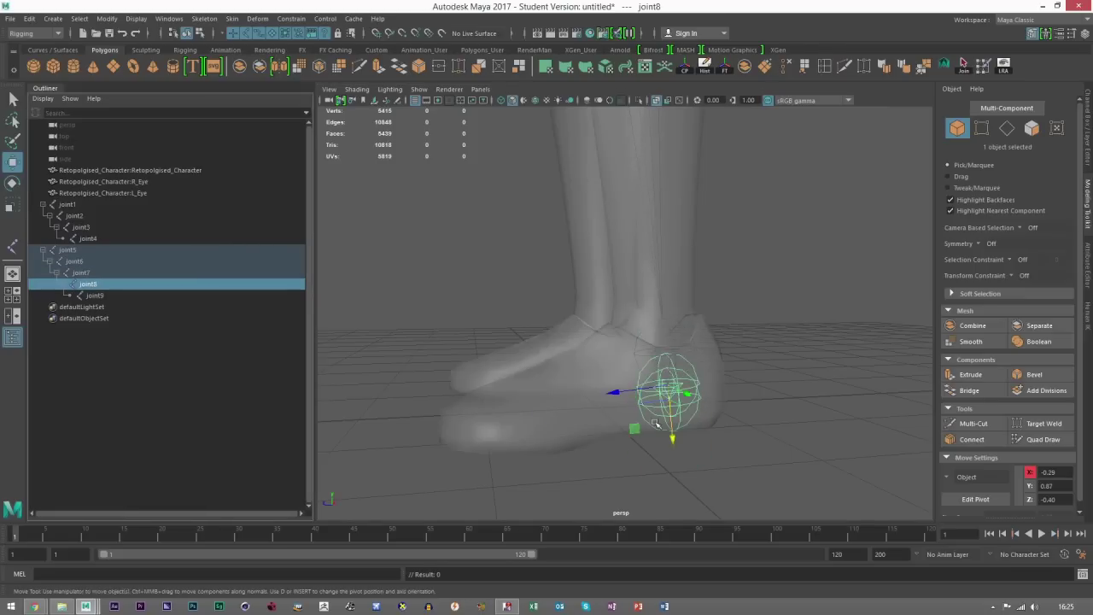
pyautogui.moveTo(672, 430); pyautogui.dragTo(677, 508)
# Step: Rotate joint7 about Y so the foot bone points forward through the foot
pyautogui.keyDown('alt'); pyautogui.moveTo(776, 349); pyautogui.dragTo(671, 366); pyautogui.keyUp('alt')
pyautogui.click(713, 332)
pyautogui.keyDown('alt'); pyautogui.moveTo(751, 341); pyautogui.dragTo(780, 347); pyautogui.keyUp('alt')
pyautogui.click(780, 347)
pyautogui.click(713, 330)
pyautogui.keyDown('alt'); pyautogui.moveTo(713, 330); pyautogui.dragTo(649, 435); pyautogui.keyUp('alt')
pyautogui.press('e')
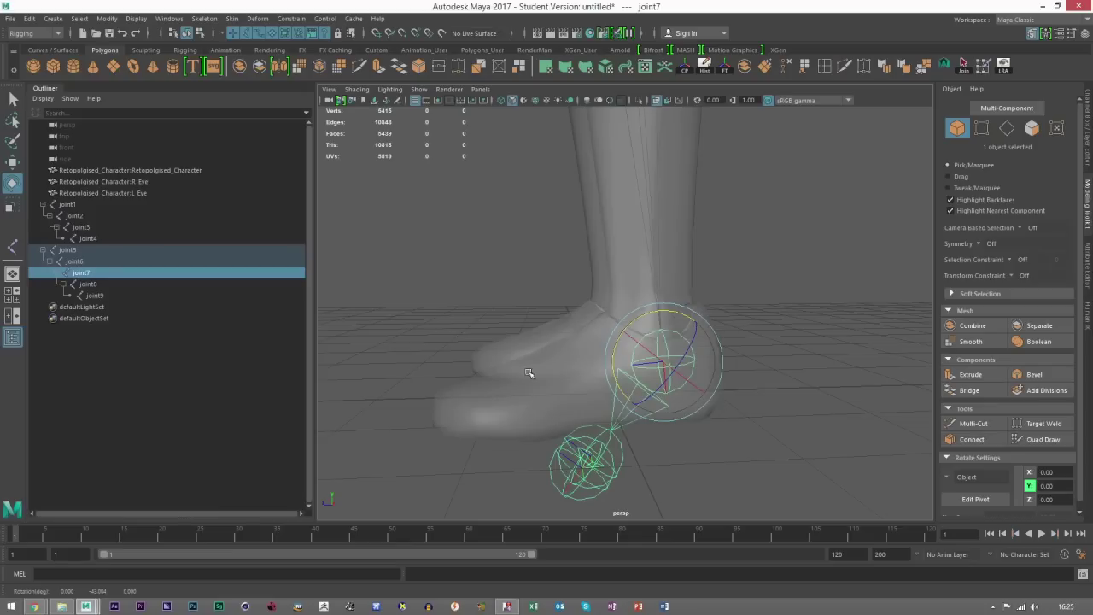
pyautogui.moveTo(651, 407); pyautogui.dragTo(560, 365)
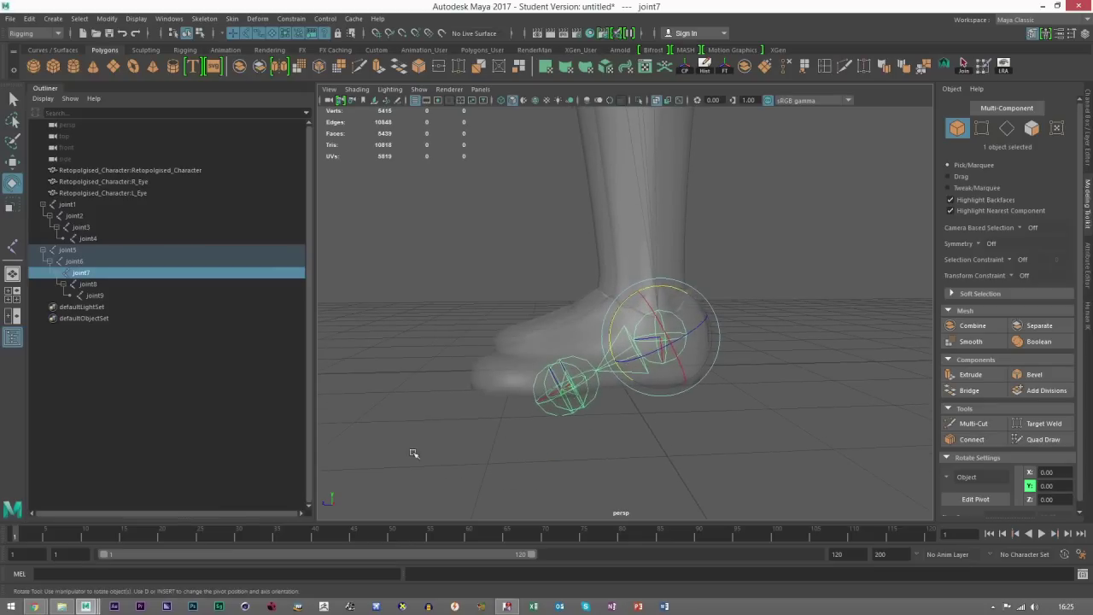
pyautogui.keyDown('alt'); pyautogui.moveTo(664, 358); pyautogui.dragTo(677, 290); pyautogui.keyUp('alt')
# Step: Move joint8 forward to the ball of the foot and joint9 along X towards the toes
pyautogui.click(11, 163)
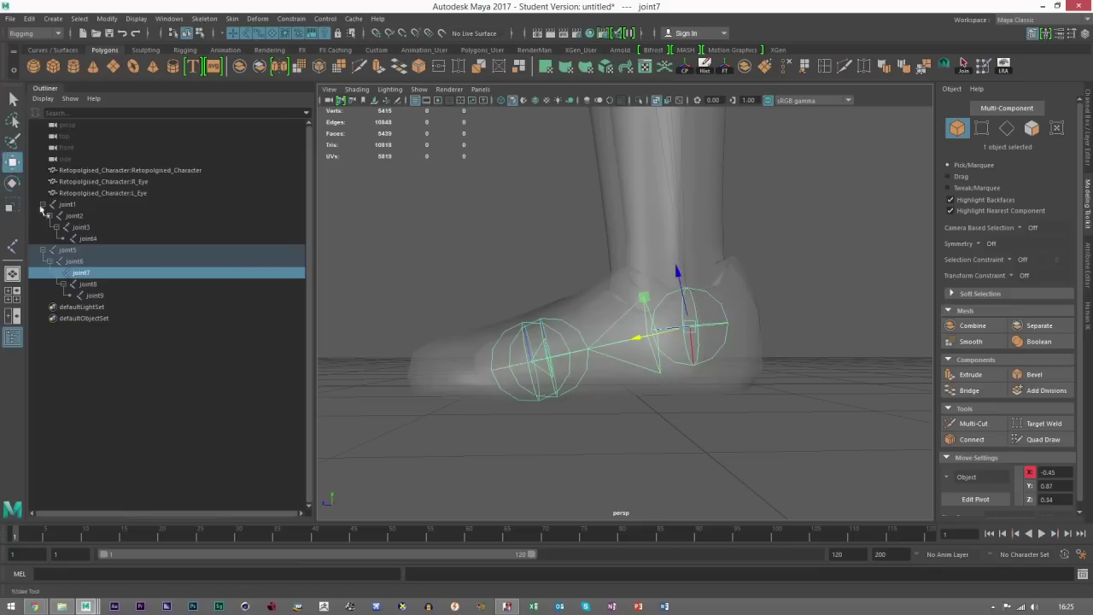
pyautogui.click(88, 284)
pyautogui.moveTo(473, 365); pyautogui.dragTo(432, 381)
pyautogui.click(99, 297)
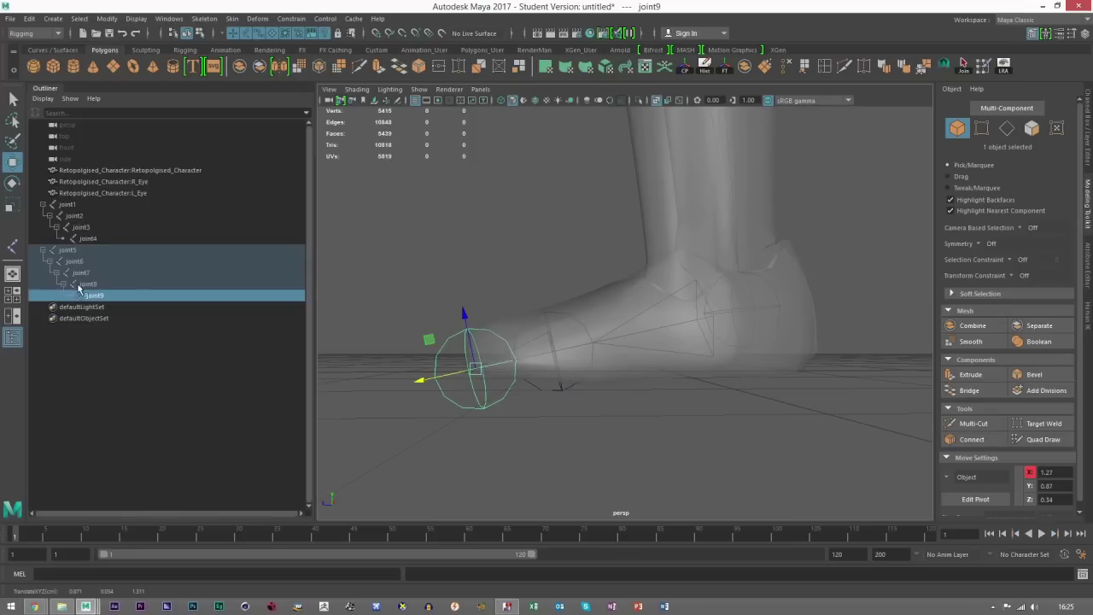
# Step: Rotate joint8 about Y to angle the toe bone within the foot
pyautogui.click(77, 262)
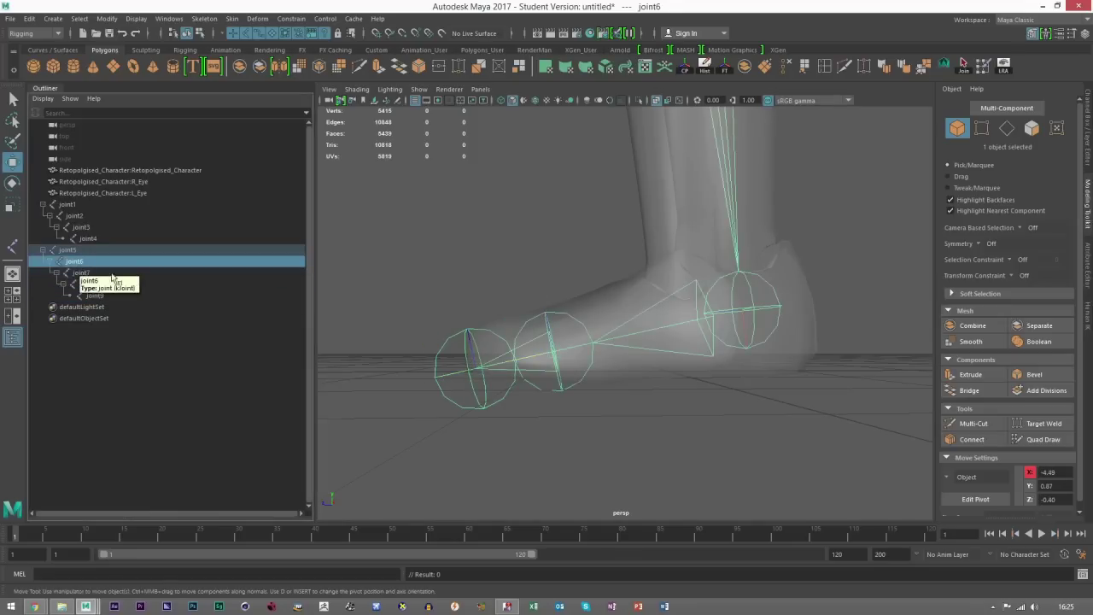
pyautogui.click(83, 272)
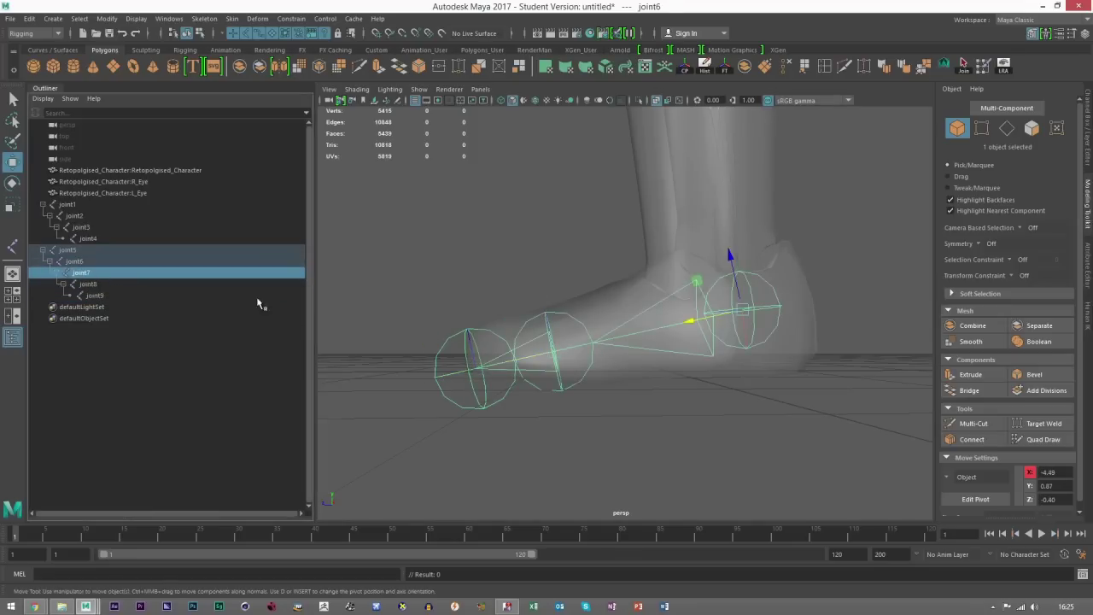
pyautogui.press('e')
pyautogui.click(89, 284)
pyautogui.moveTo(572, 302); pyautogui.dragTo(519, 339)
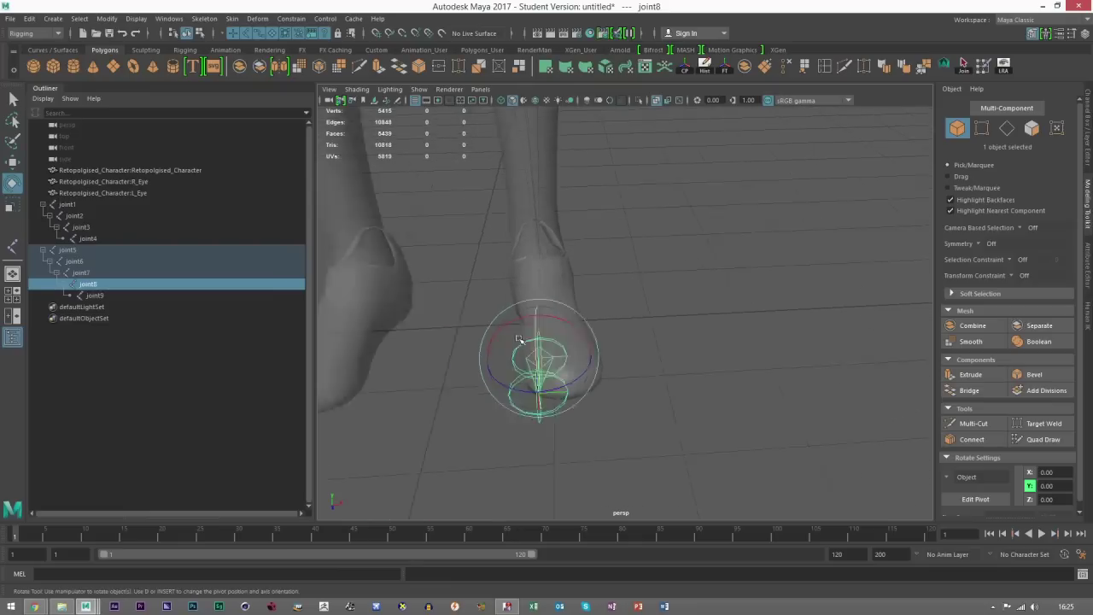
# Step: Rotate joint5 slightly about X so the whole leg chain turns outward with the foot
pyautogui.keyDown('alt'); pyautogui.moveTo(518, 339); pyautogui.dragTo(610, 347, button='middle'); pyautogui.keyUp('alt')
pyautogui.scroll(-6, 610, 345)
pyautogui.click(68, 250)
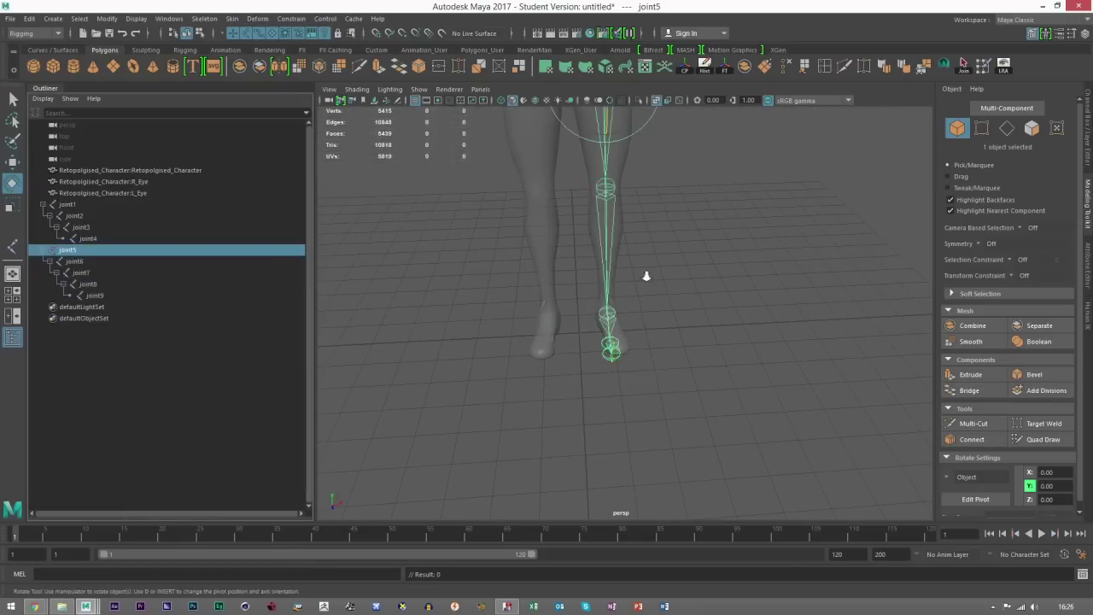
pyautogui.scroll(-5, 647, 276)
pyautogui.keyDown('alt'); pyautogui.moveTo(647, 276); pyautogui.dragTo(622, 321, button='middle'); pyautogui.keyUp('alt')
pyautogui.scroll(4, 605, 327)
pyautogui.keyDown('alt'); pyautogui.moveTo(616, 325); pyautogui.dragTo(635, 444); pyautogui.keyUp('alt')
pyautogui.moveTo(625, 170); pyautogui.dragTo(632, 172)
pyautogui.scroll(-4, 632, 340)
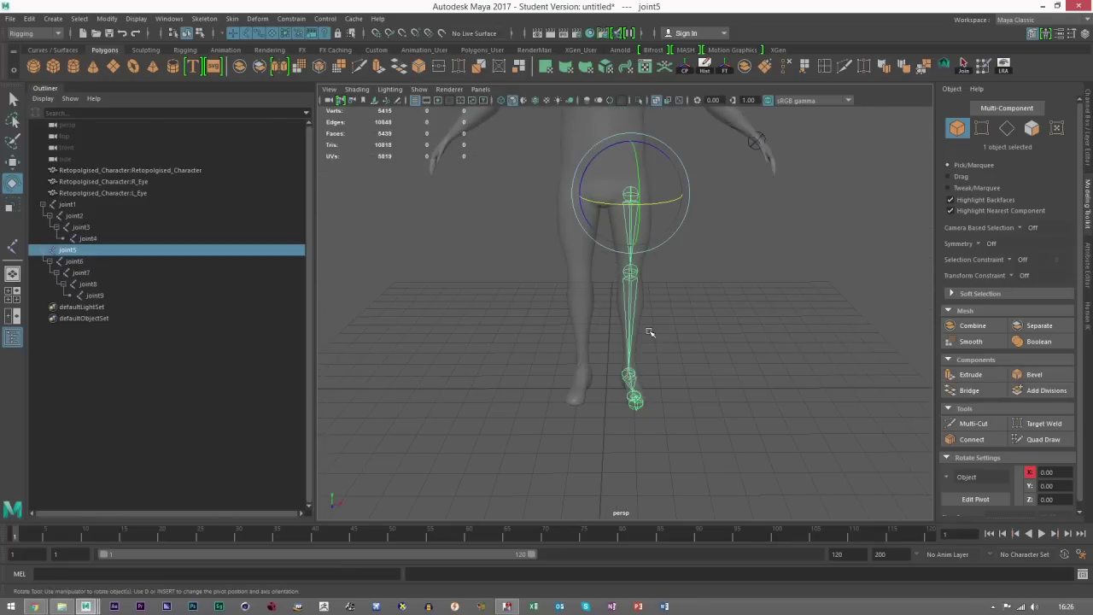
# Step: Examine how the leg joint chain fits the mesh in the front and perspective views, and return to the Move tool
pyautogui.press('space')
pyautogui.press('space')
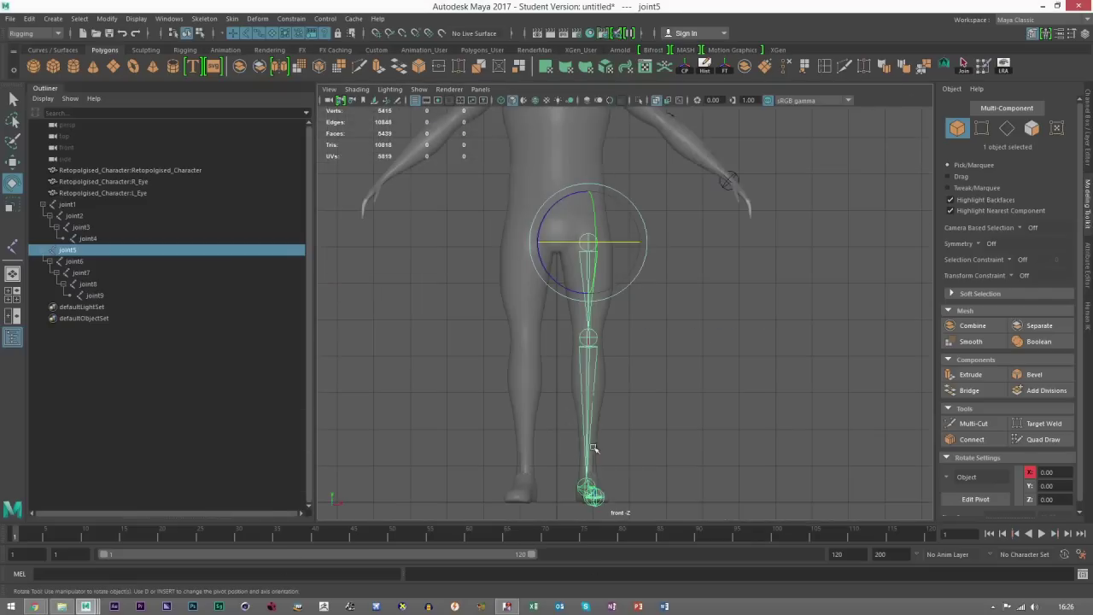
pyautogui.press('space')
pyautogui.press('space')
pyautogui.moveTo(696, 303)
pyautogui.keyDown('alt'); pyautogui.mouseDown()
pyautogui.moveTo(671, 302)
pyautogui.moveTo(685, 298)
pyautogui.mouseUp(); pyautogui.keyUp('alt')
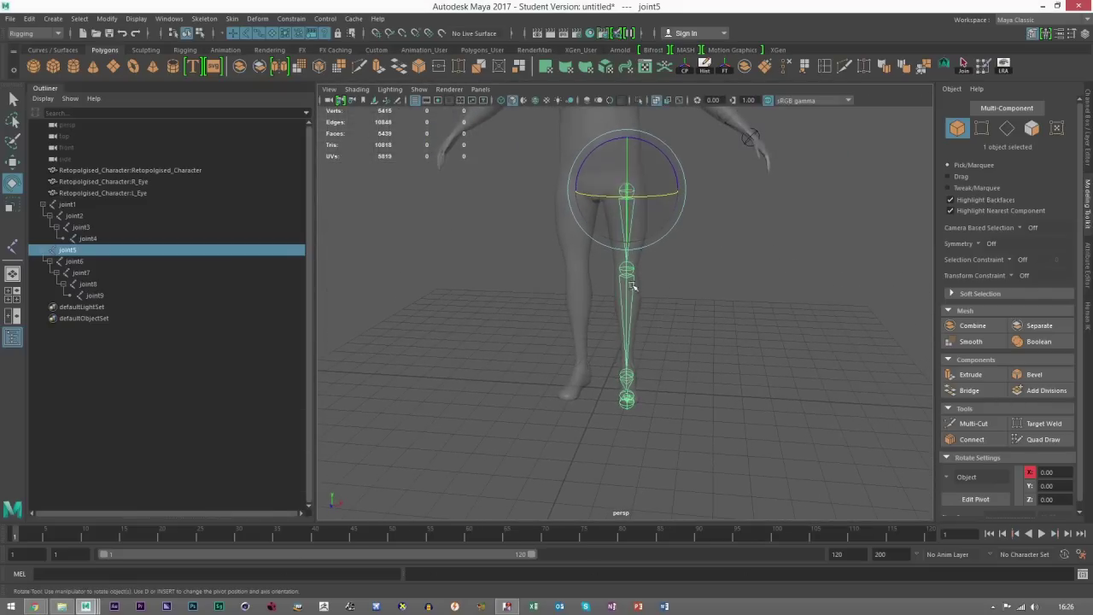
pyautogui.press('w')
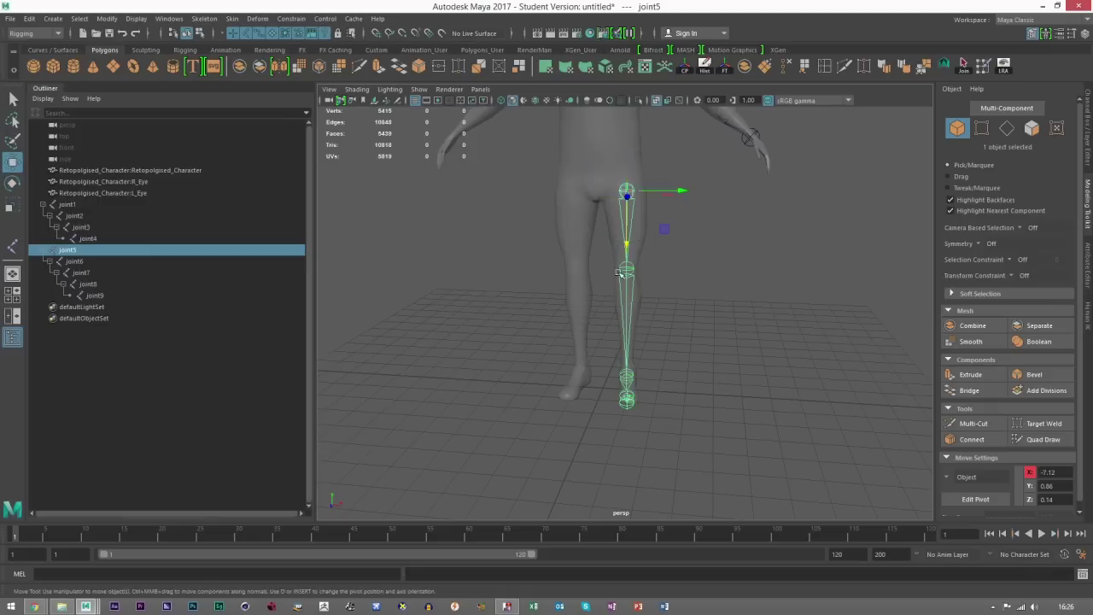
pyautogui.keyDown('alt'); pyautogui.moveTo(642, 255); pyautogui.dragTo(602, 298, button='right'); pyautogui.keyUp('alt')
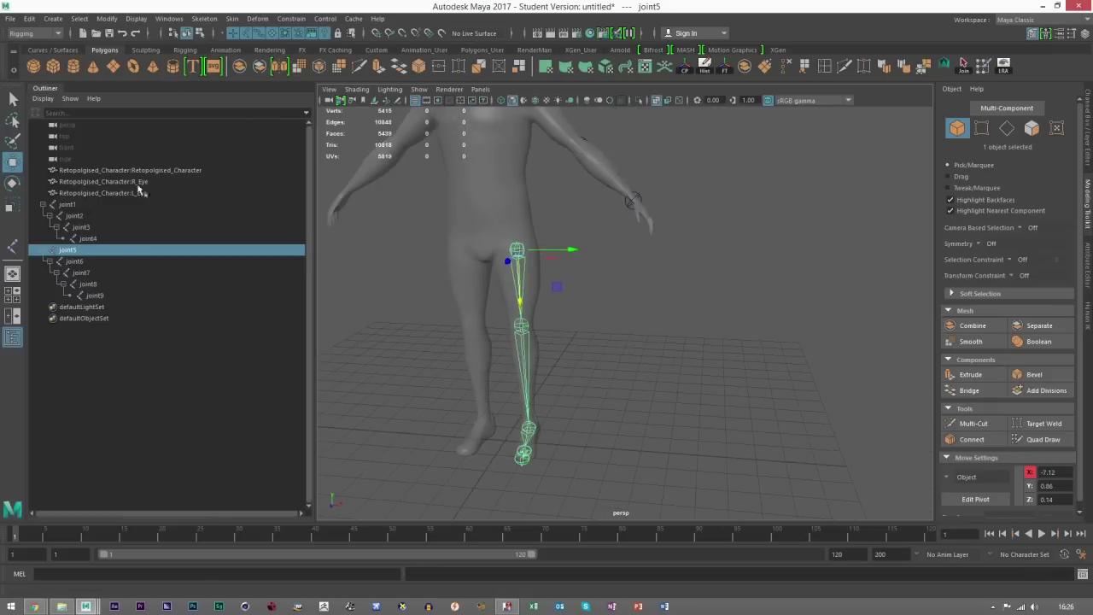
# Step: Select joint5 to joint9, display their local rotation axes in component mode, and examine the axis orientation down the leg before returning to object mode
pyautogui.keyDown('shift'); pyautogui.click(93, 295); pyautogui.keyUp('shift')
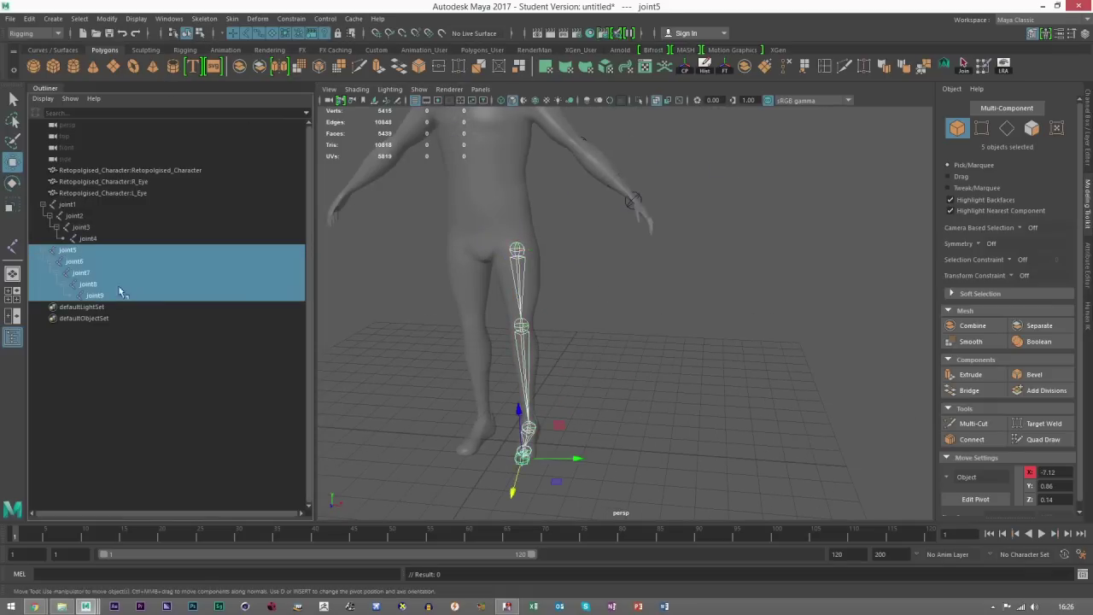
pyautogui.click(199, 32)
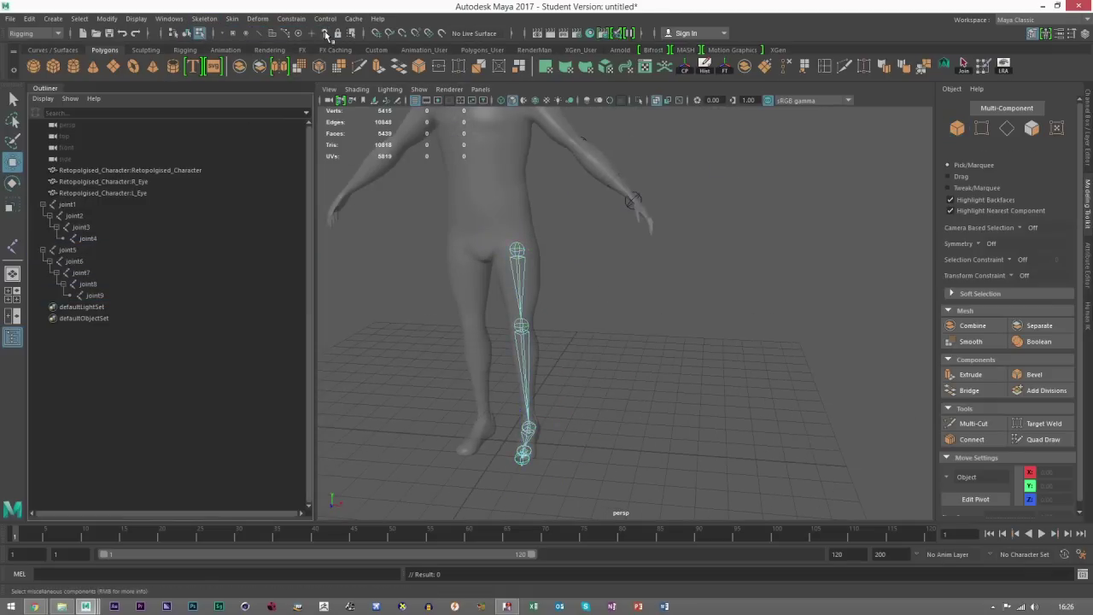
pyautogui.scroll(3, 535, 331)
pyautogui.scroll(-2, 536, 331)
pyautogui.keyDown('alt'); pyautogui.moveTo(536, 331); pyautogui.dragTo(592, 296, button='middle'); pyautogui.keyUp('alt')
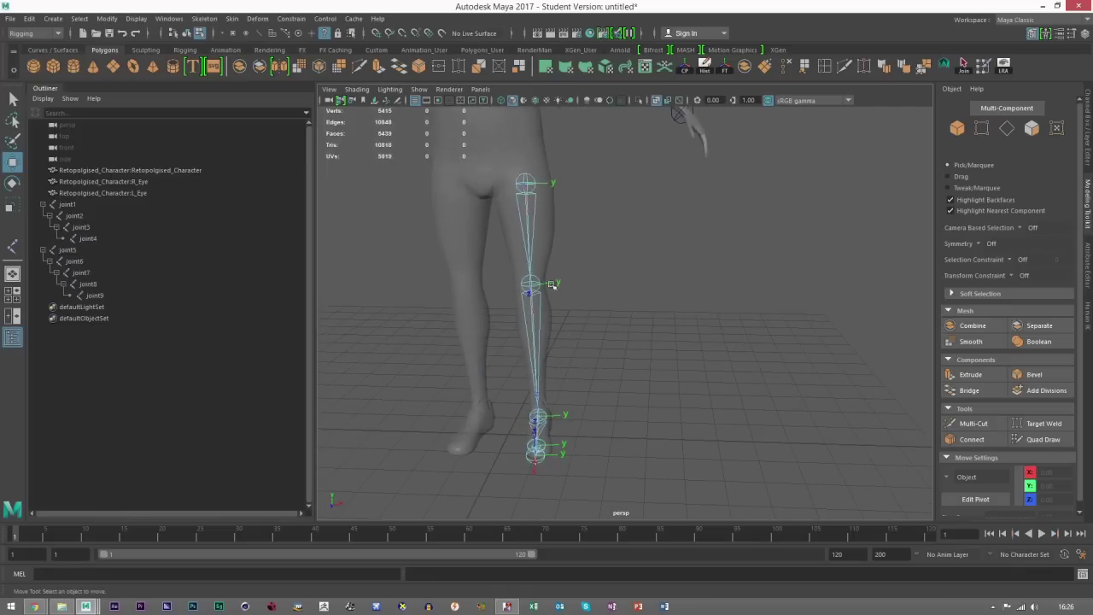
pyautogui.keyDown('alt'); pyautogui.moveTo(560, 453); pyautogui.dragTo(600, 275); pyautogui.keyUp('alt')
pyautogui.keyDown('alt'); pyautogui.moveTo(626, 384); pyautogui.dragTo(657, 339); pyautogui.keyUp('alt')
pyautogui.scroll(-3, 655, 318)
pyautogui.keyDown('alt'); pyautogui.moveTo(649, 292); pyautogui.dragTo(653, 394, button='middle'); pyautogui.keyUp('alt')
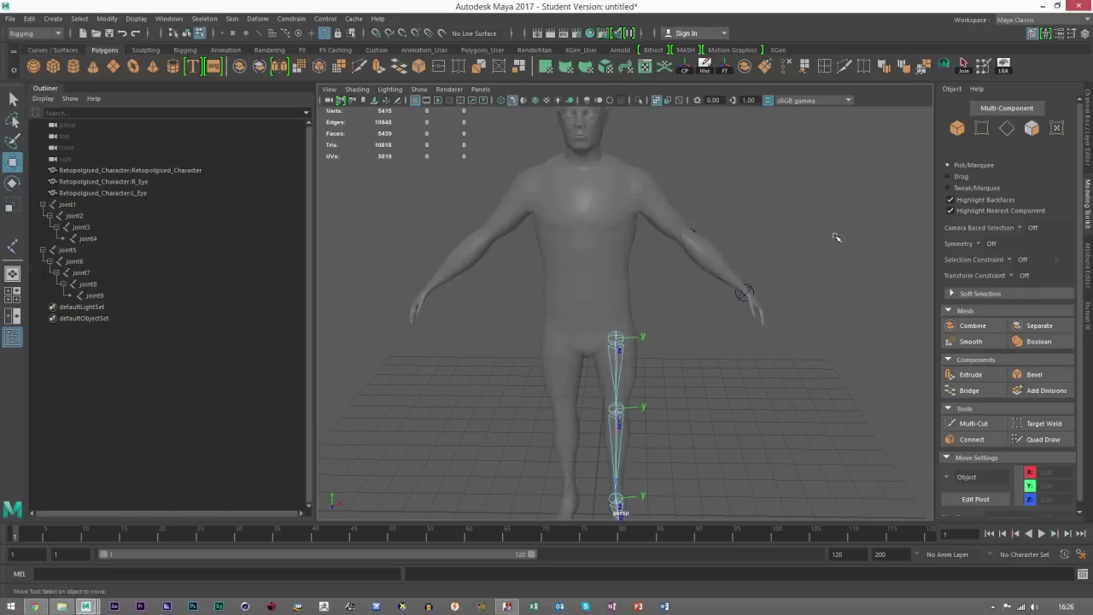
pyautogui.press('space')
pyautogui.press('space')
pyautogui.click(957, 128)
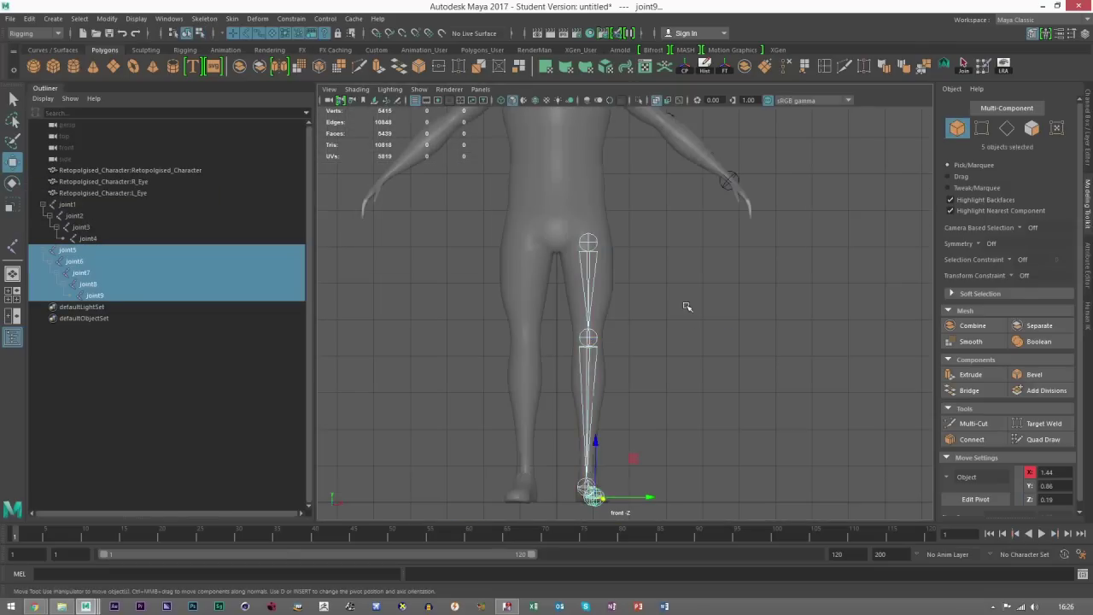
# Step: Create a horizontal chain of six evenly spaced joints beside the character's hip in the front view with the Joint tool
pyautogui.click(688, 307)
pyautogui.click(204, 18)
pyautogui.click(222, 43)
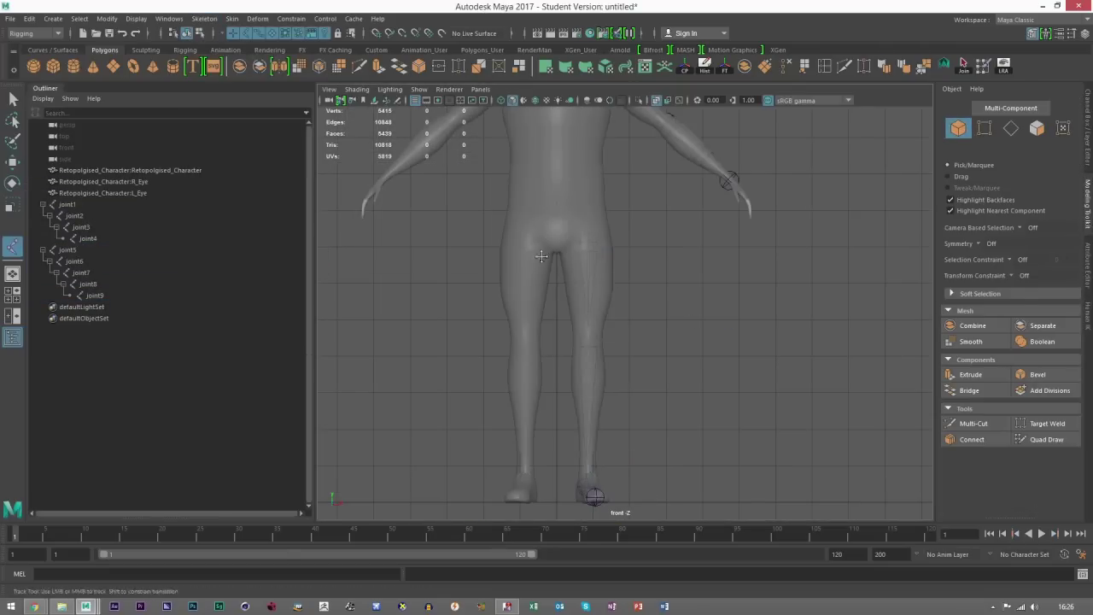
pyautogui.keyDown('alt'); pyautogui.moveTo(542, 256); pyautogui.dragTo(529, 332, button='middle'); pyautogui.keyUp('alt')
pyautogui.keyDown('alt'); pyautogui.click(530, 333); pyautogui.keyUp('alt')
pyautogui.keyDown('alt'); pyautogui.click(529, 332); pyautogui.keyUp('alt')
pyautogui.scroll(1, 556, 319)
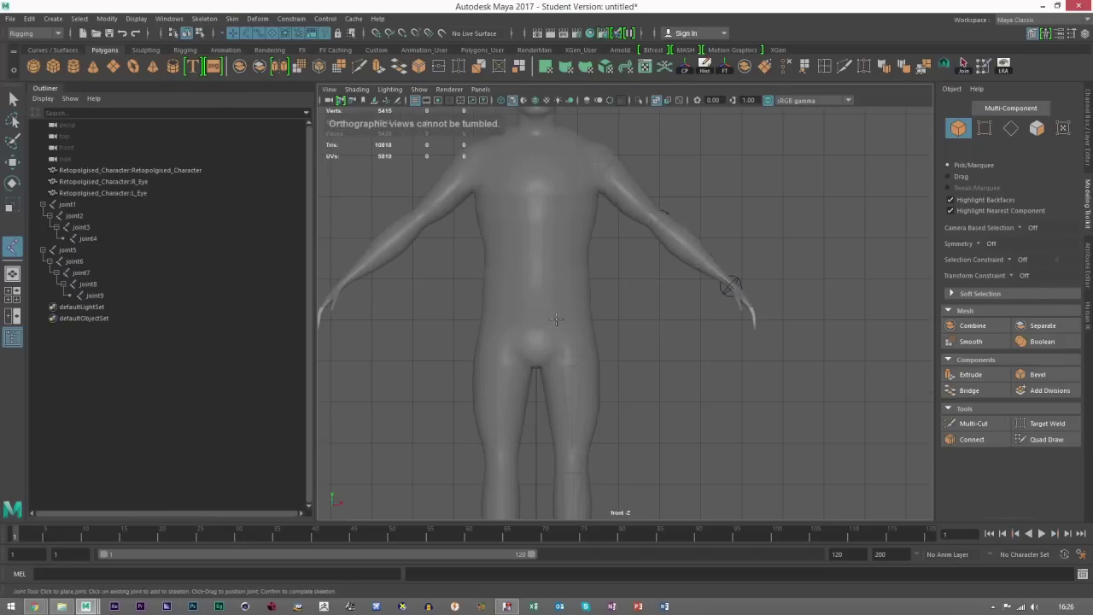
pyautogui.keyDown('alt'); pyautogui.moveTo(550, 240); pyautogui.dragTo(563, 285, button='middle'); pyautogui.keyUp('alt')
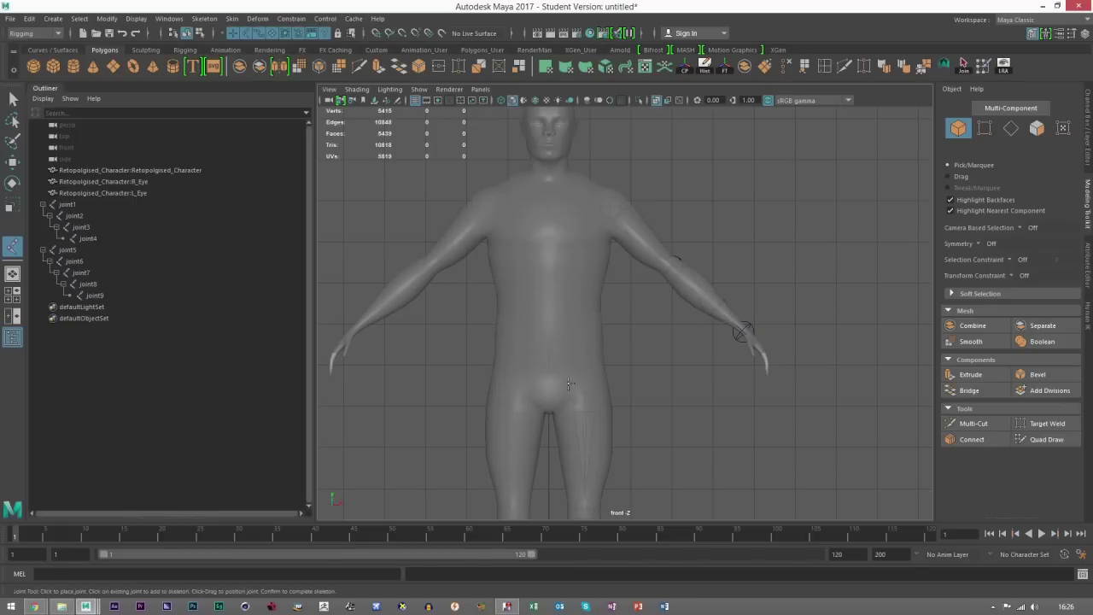
pyautogui.keyDown('alt'); pyautogui.moveTo(569, 384); pyautogui.dragTo(548, 357, button='middle'); pyautogui.keyUp('alt')
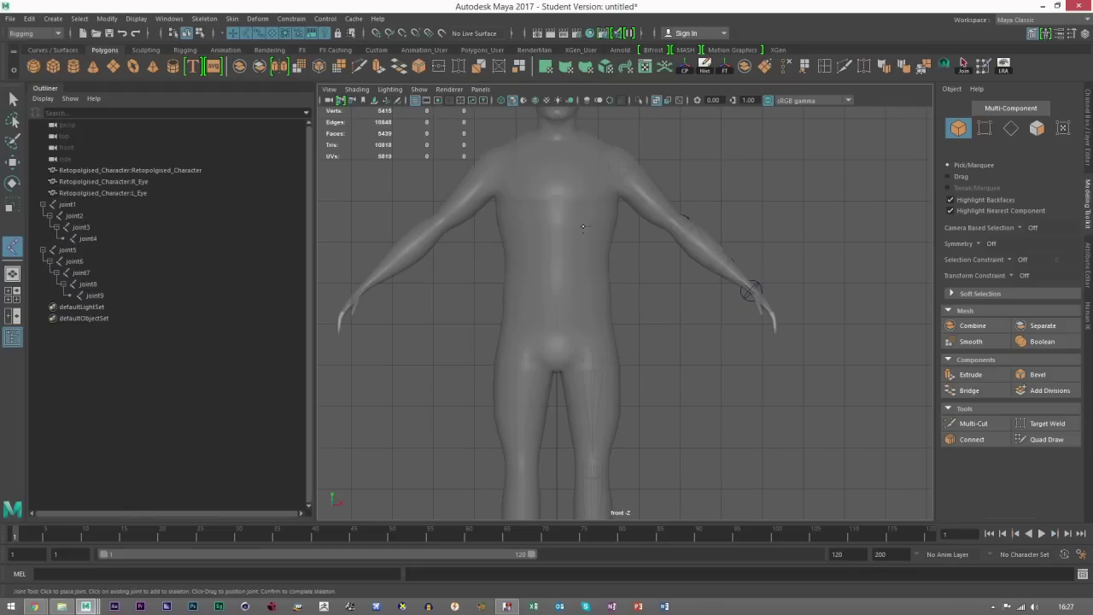
pyautogui.scroll(-3, 701, 339)
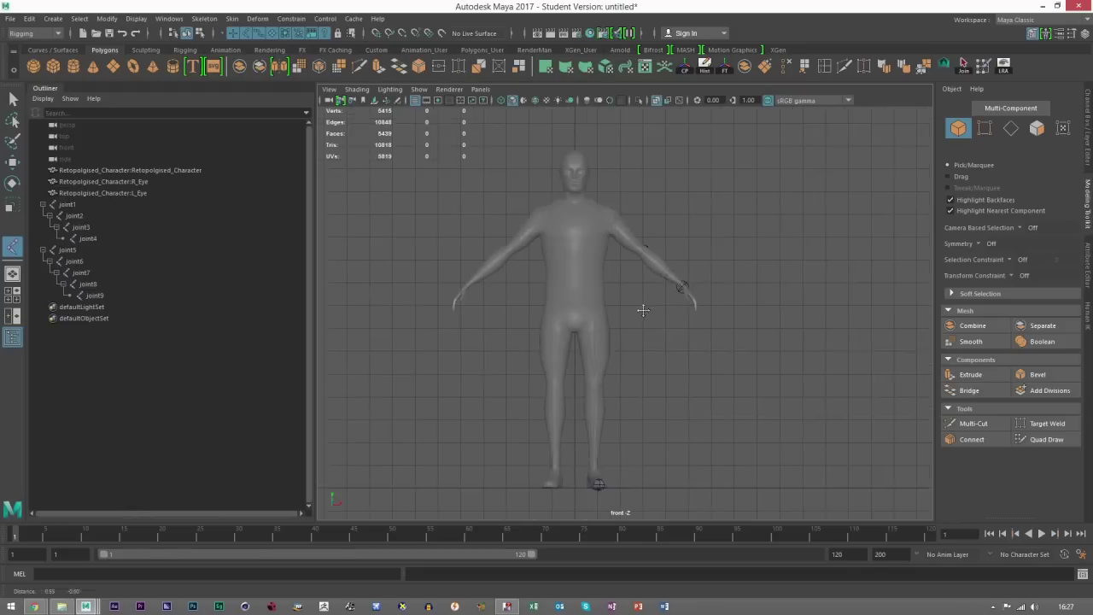
pyautogui.click(626, 316)
pyautogui.click(647, 314)
pyautogui.click(669, 314)
pyautogui.click(693, 314)
pyautogui.click(715, 315)
pyautogui.click(736, 315)
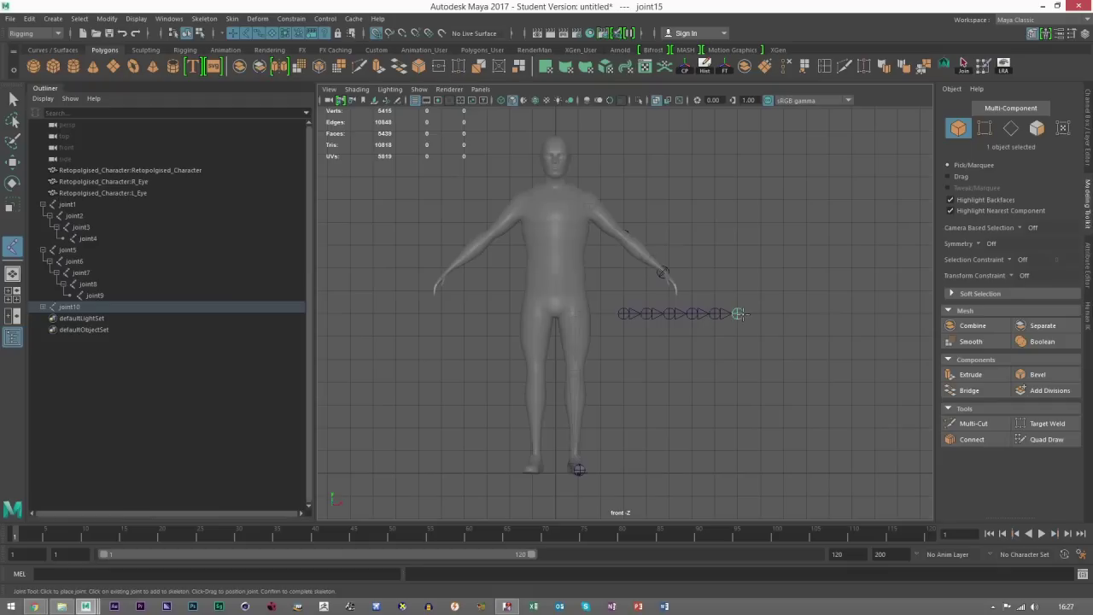
# Step: Snap the new chain's root, joint10, to the body's centre line on the grid and raise it into the pelvis at Y 7.58
pyautogui.click(13, 161)
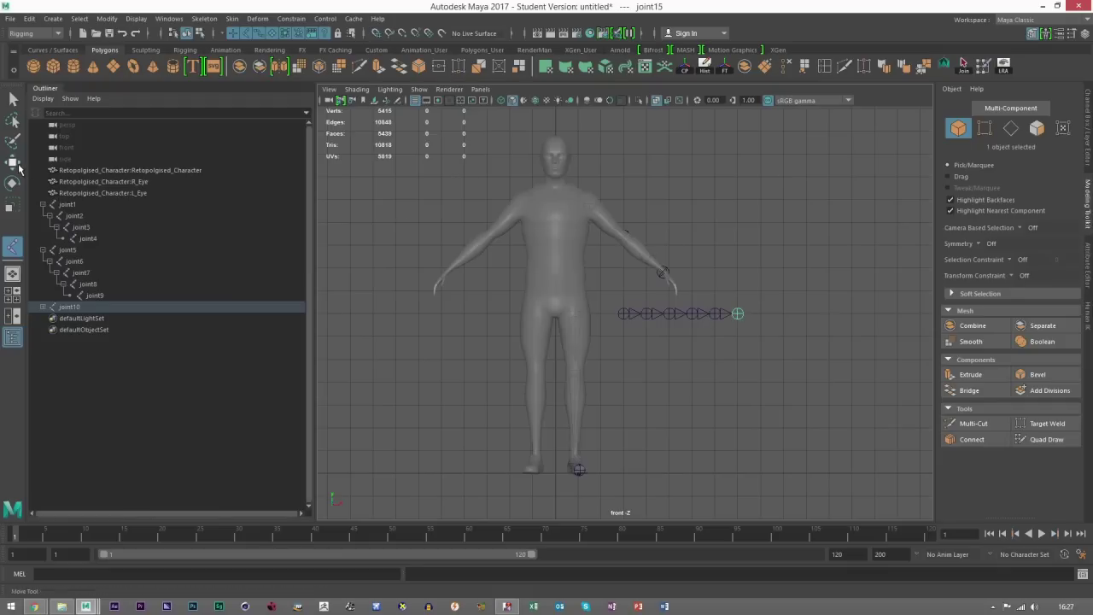
pyautogui.click(69, 306)
pyautogui.scroll(5, 656, 350)
pyautogui.keyDown('alt'); pyautogui.moveTo(656, 350); pyautogui.dragTo(661, 355, button='middle'); pyautogui.keyUp('alt')
pyautogui.press('x')
pyautogui.moveTo(664, 337); pyautogui.dragTo(524, 333)
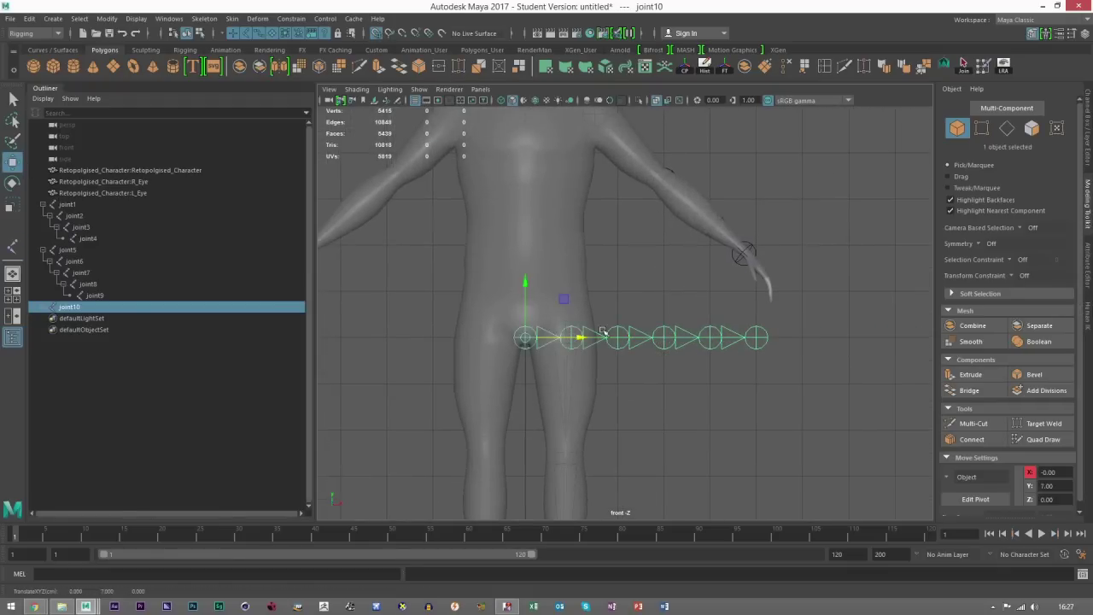
pyautogui.scroll(-3, 507, 421)
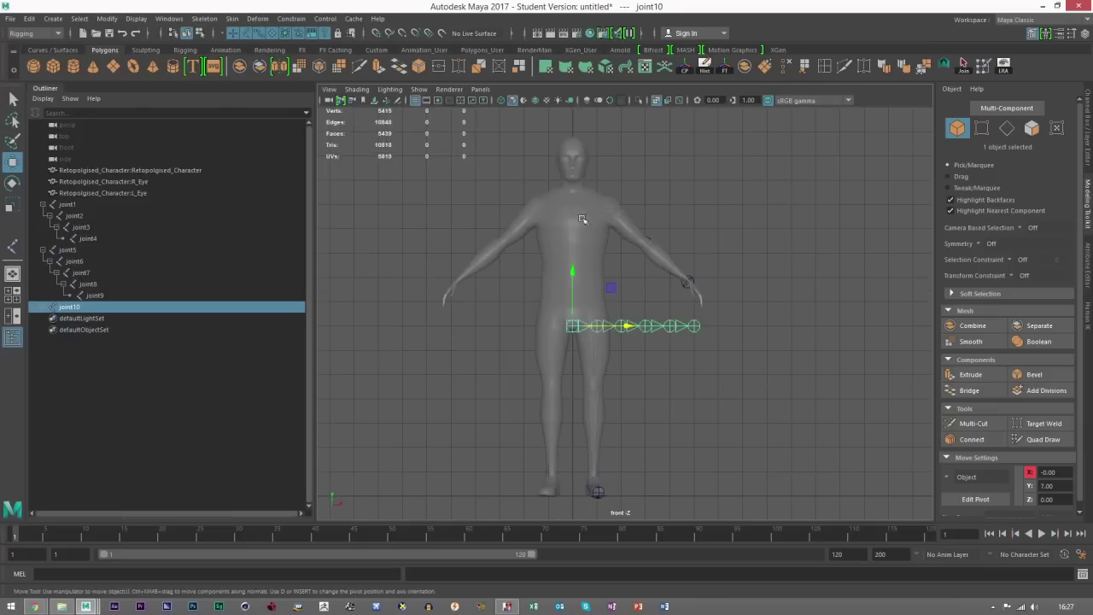
pyautogui.scroll(5, 574, 273)
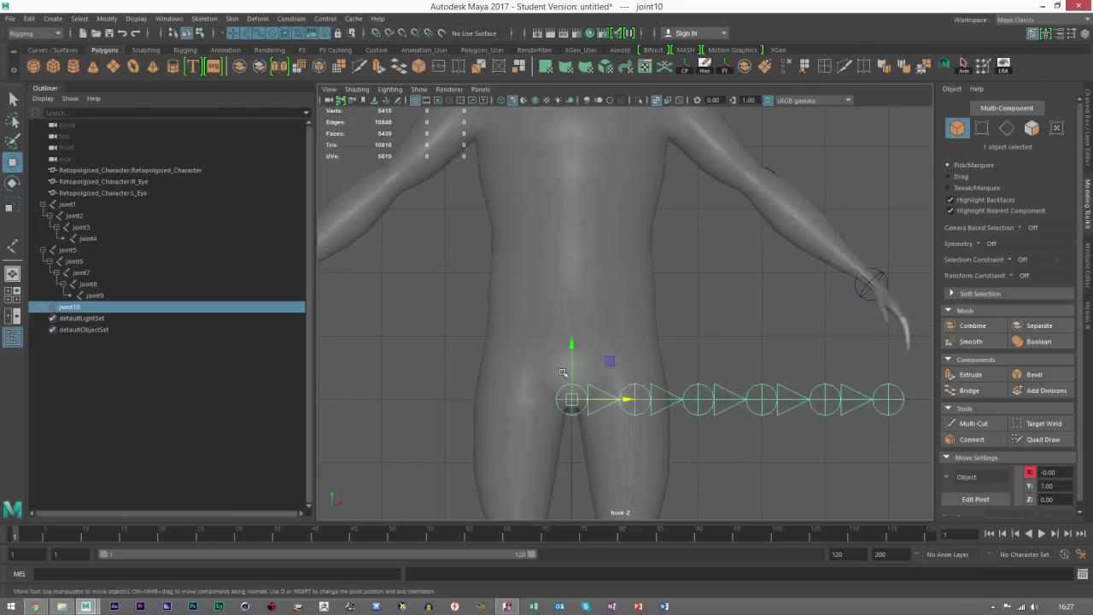
pyautogui.moveTo(576, 341); pyautogui.dragTo(601, 309)
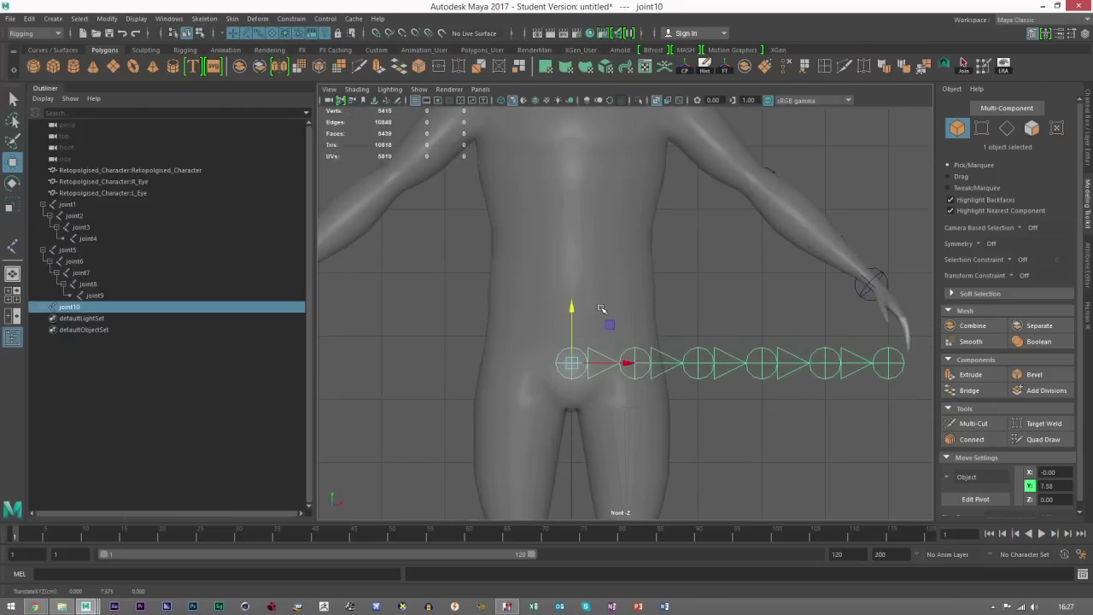
# Step: Rotate joint10 to 90 degrees about Z so the chain runs up the spine, and nudge it along X to 7.62
pyautogui.press('e')
pyautogui.scroll(-3, 607, 262)
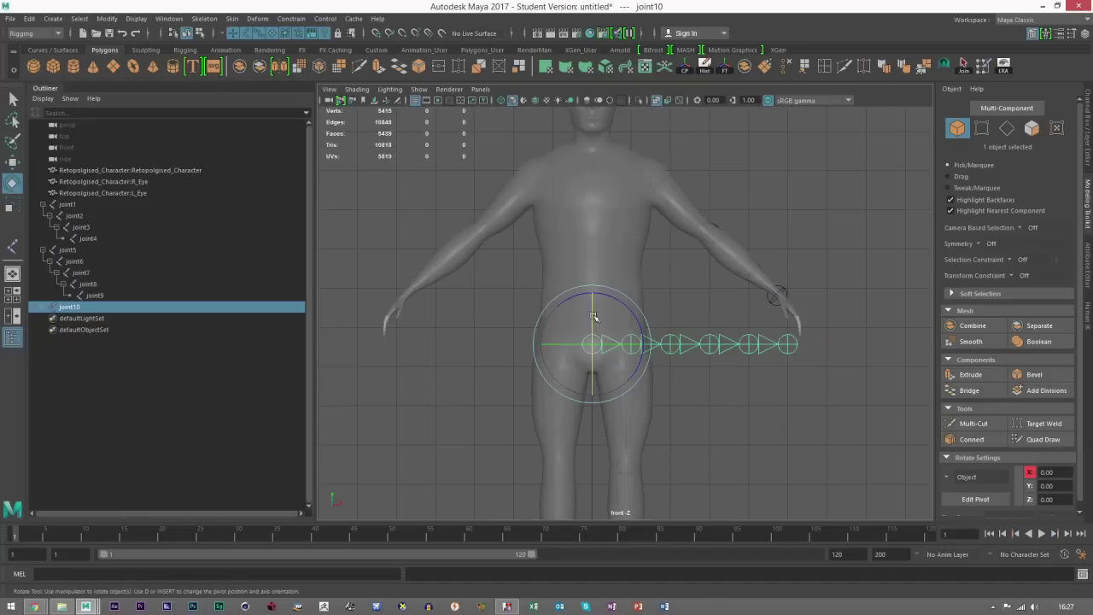
pyautogui.scroll(2, 598, 322)
pyautogui.moveTo(621, 323); pyautogui.dragTo(447, 337)
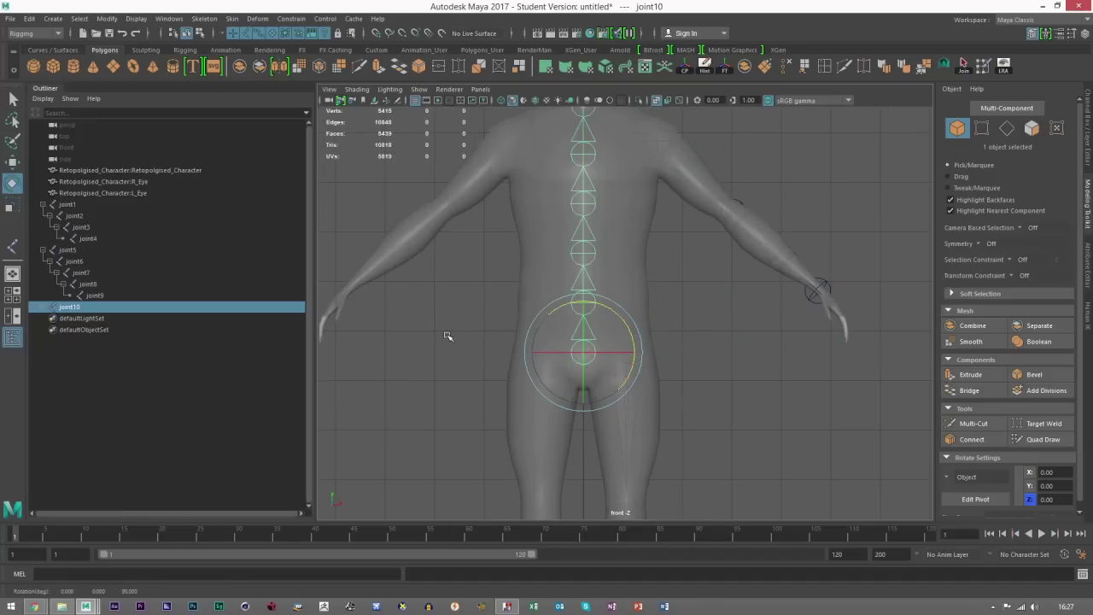
pyautogui.press('w')
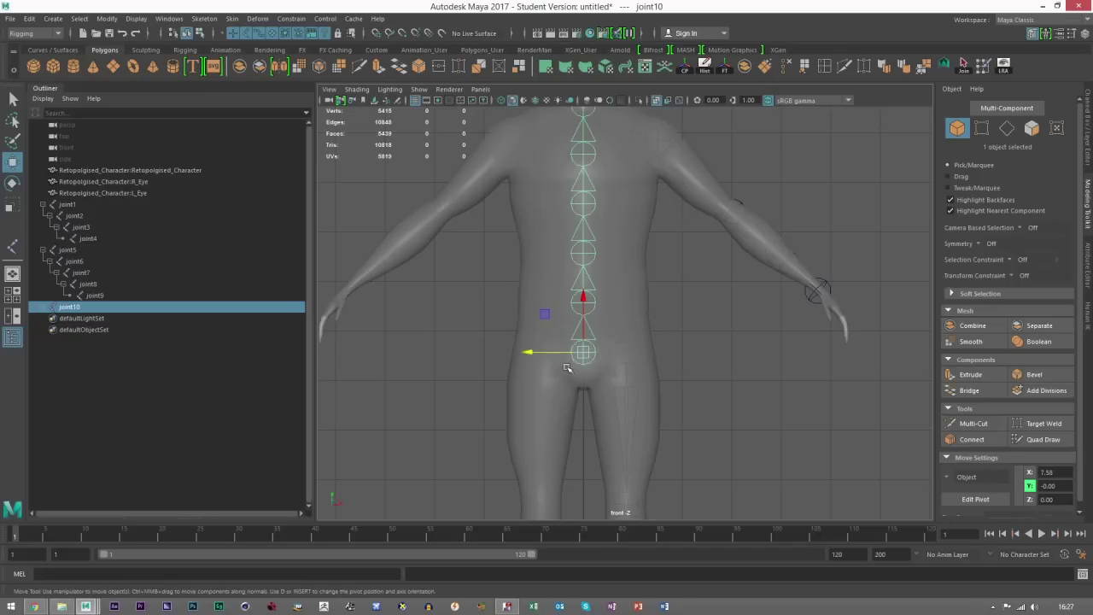
pyautogui.scroll(4, 567, 367)
pyautogui.moveTo(594, 290)
pyautogui.mouseDown()
pyautogui.moveTo(590, 279)
pyautogui.moveTo(596, 290)
pyautogui.mouseUp()
pyautogui.scroll(-3, 603, 310)
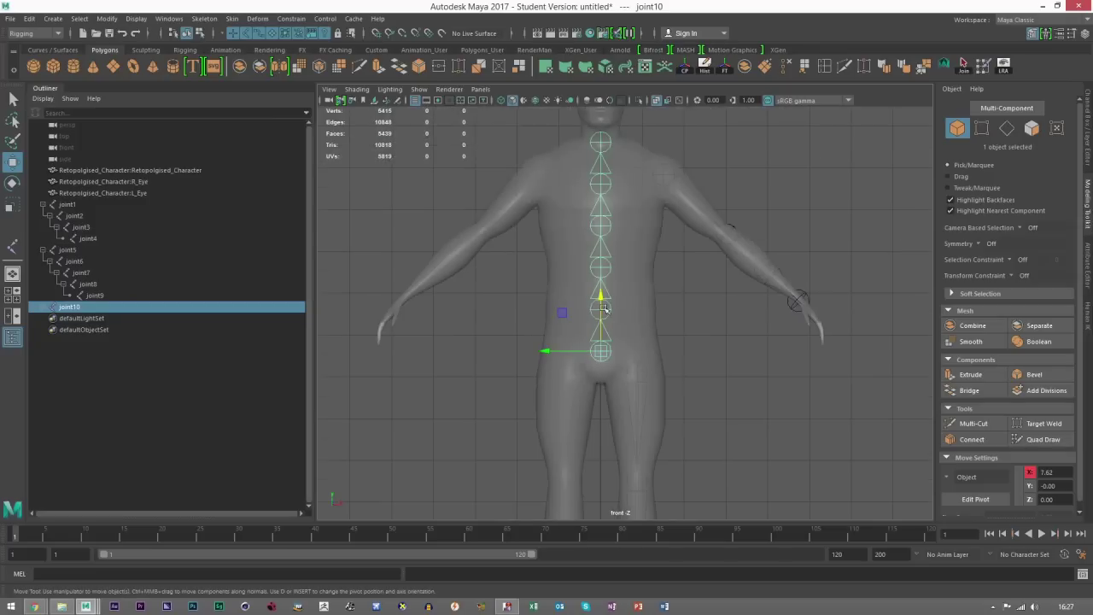
# Step: Expand the joint10 hierarchy and move joint11 down along X to about 7.61, onto the root joint in the pelvis
pyautogui.click(43, 309)
pyautogui.click(74, 318)
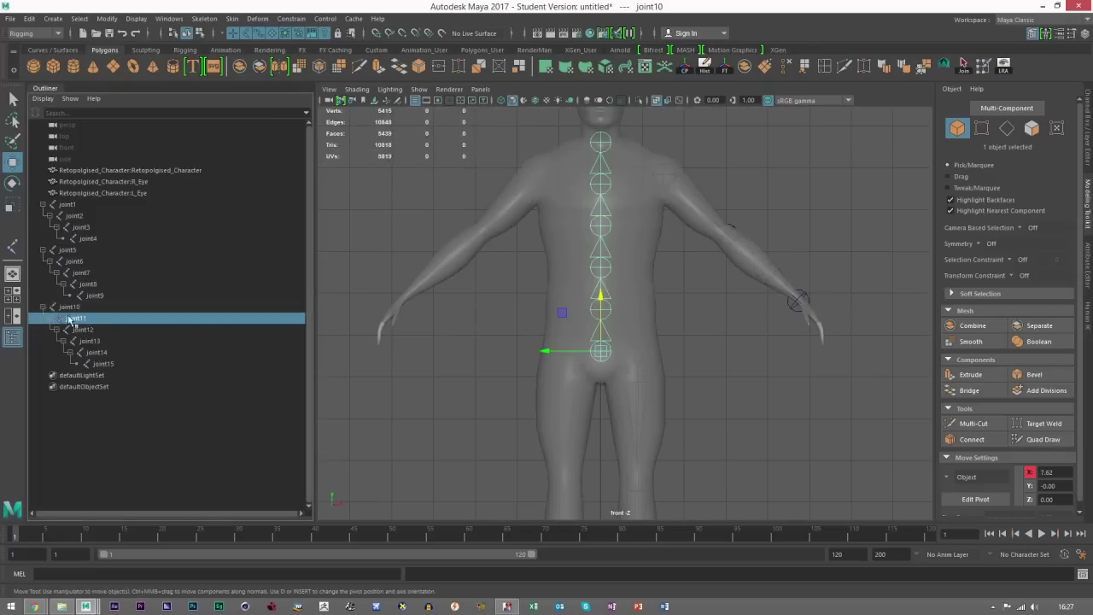
pyautogui.scroll(4, 630, 373)
pyautogui.keyDown('alt'); pyautogui.moveTo(597, 327); pyautogui.dragTo(612, 297, button='middle'); pyautogui.keyUp('alt')
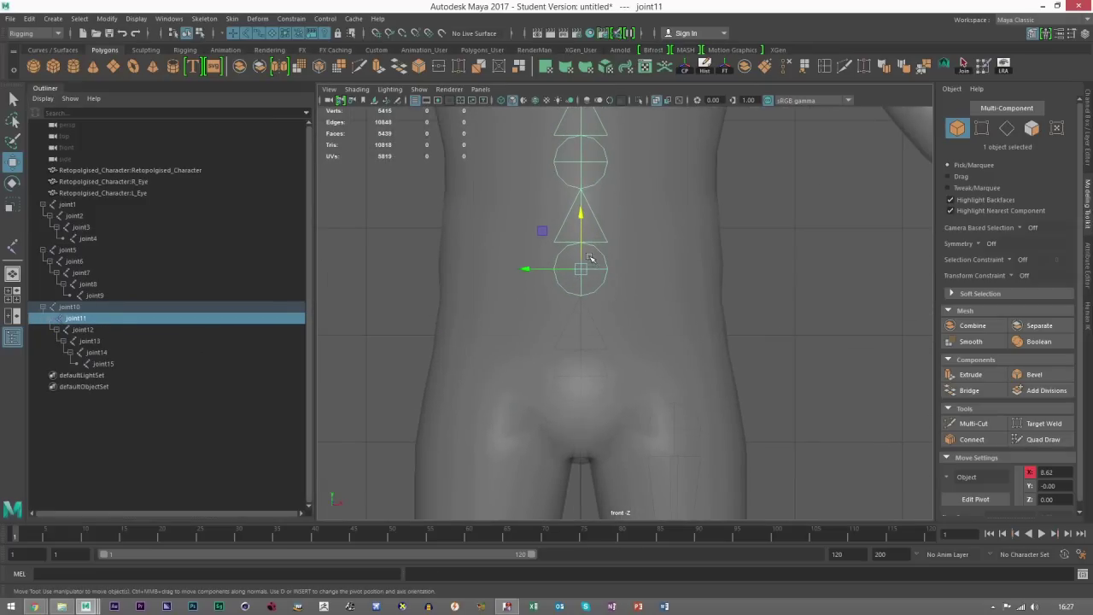
pyautogui.moveTo(583, 222); pyautogui.dragTo(592, 375)
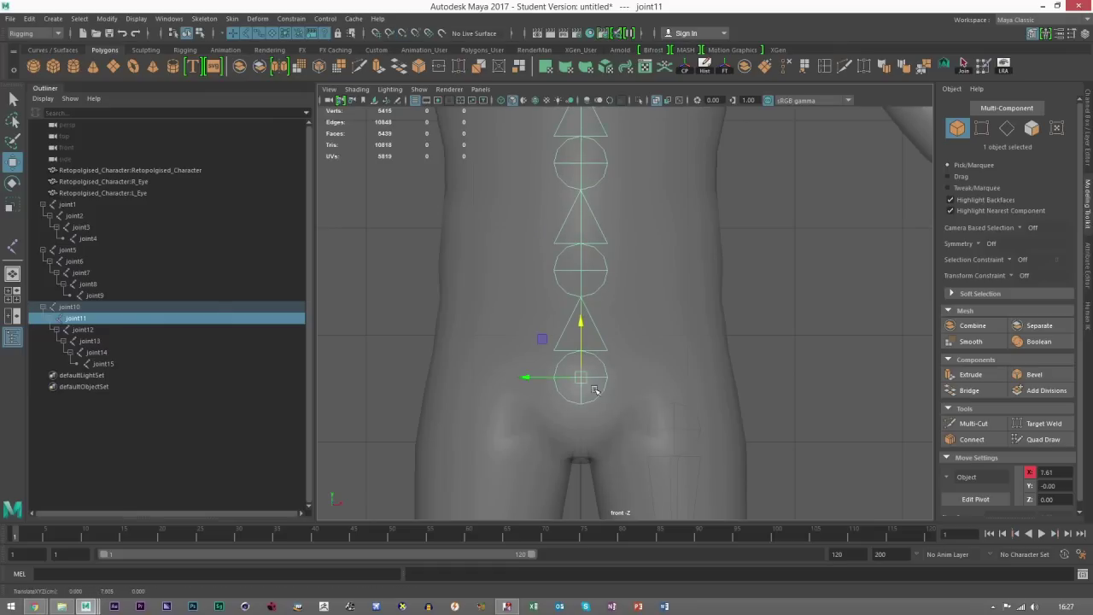
# Step: Check the overlap of joint10 and joint11 up close and fine-tune joint11 along X so the two joints nearly coincide
pyautogui.click(70, 318)
pyautogui.click(71, 307)
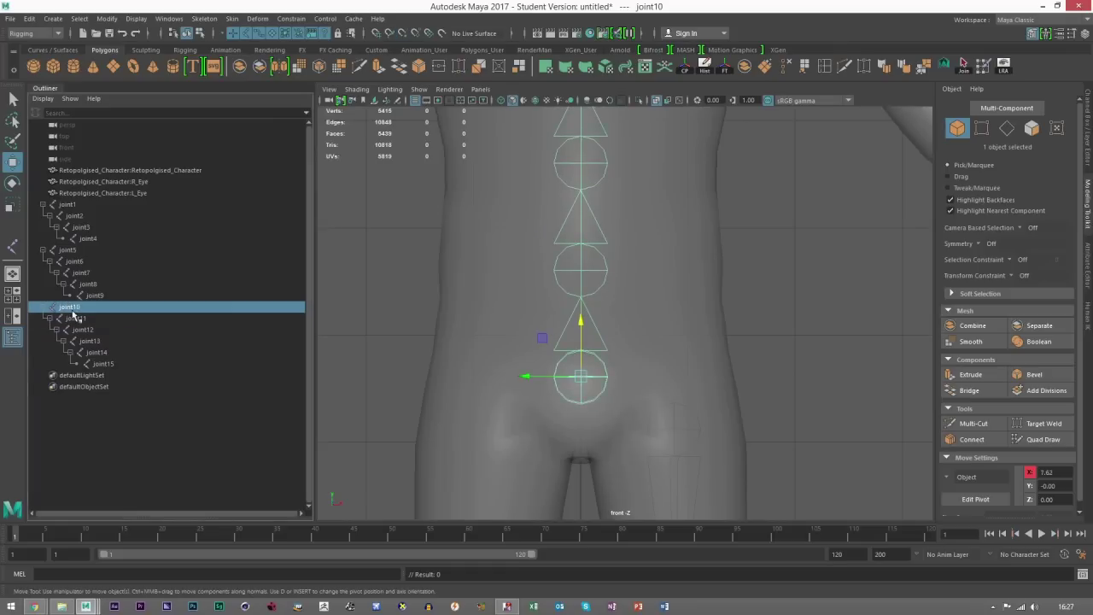
pyautogui.scroll(6, 597, 333)
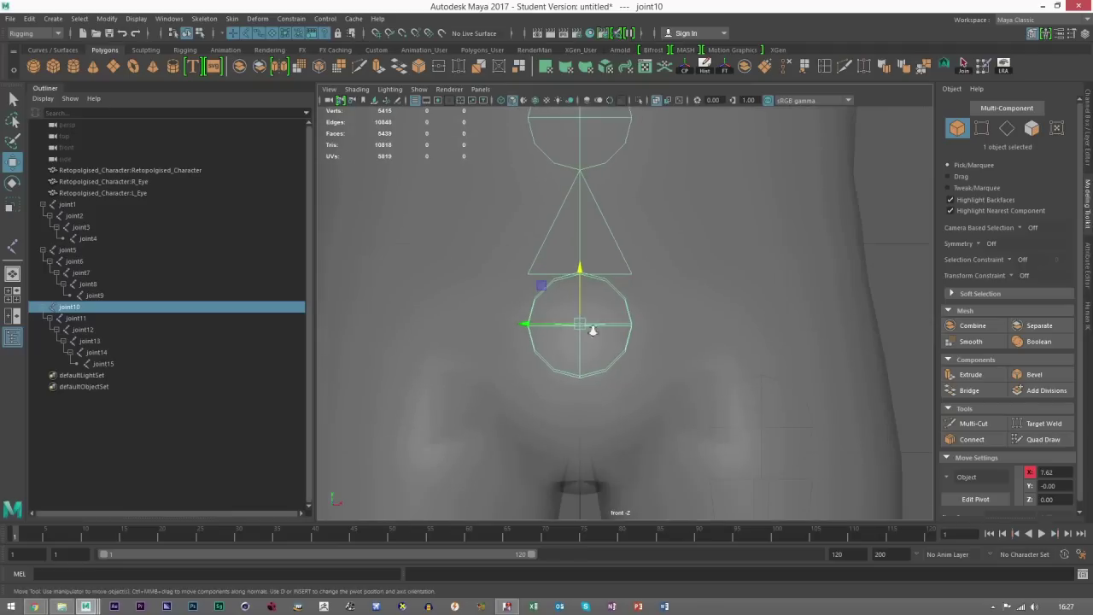
pyautogui.click(109, 318)
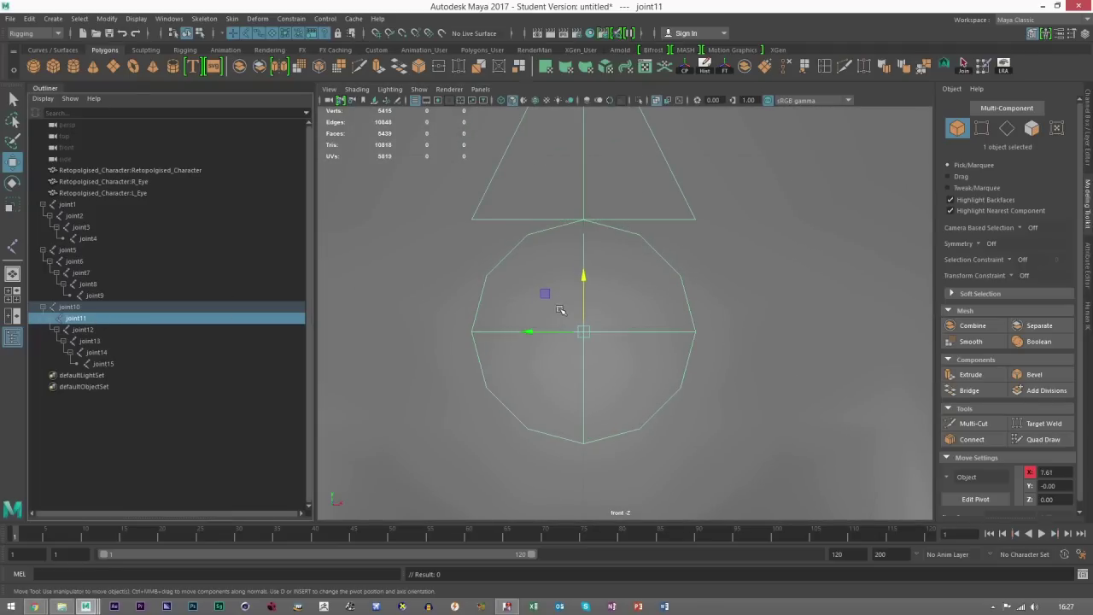
pyautogui.moveTo(586, 279); pyautogui.dragTo(579, 325)
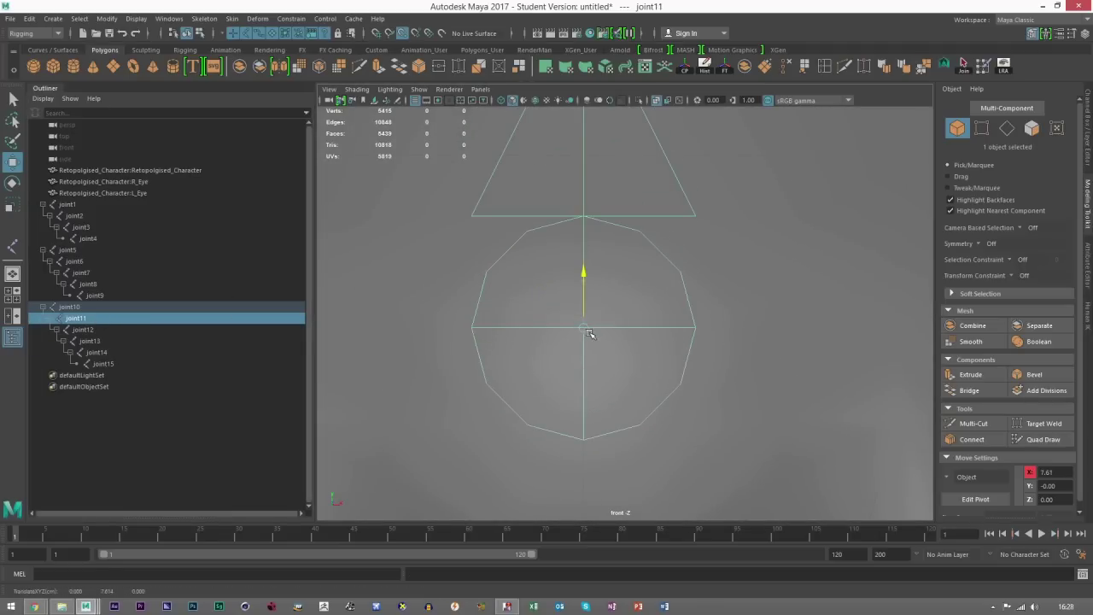
# Step: Move joint12 up along X from the pelvis to the waist
pyautogui.press('a')
pyautogui.scroll(5, 639, 298)
pyautogui.press('Down')
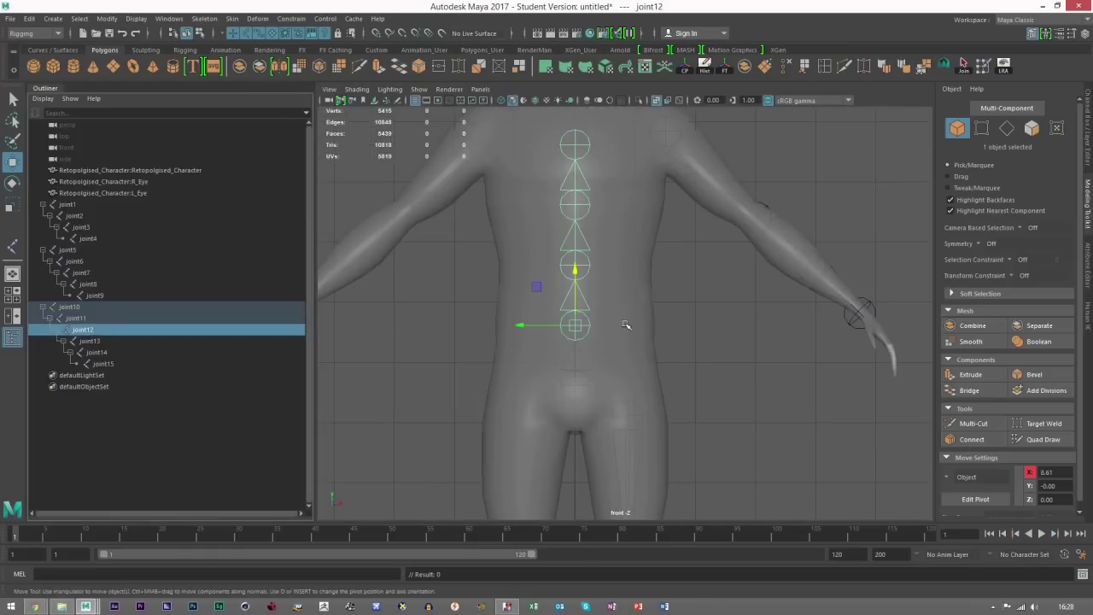
pyautogui.keyDown('alt'); pyautogui.moveTo(626, 326); pyautogui.dragTo(565, 319, button='middle'); pyautogui.keyUp('alt')
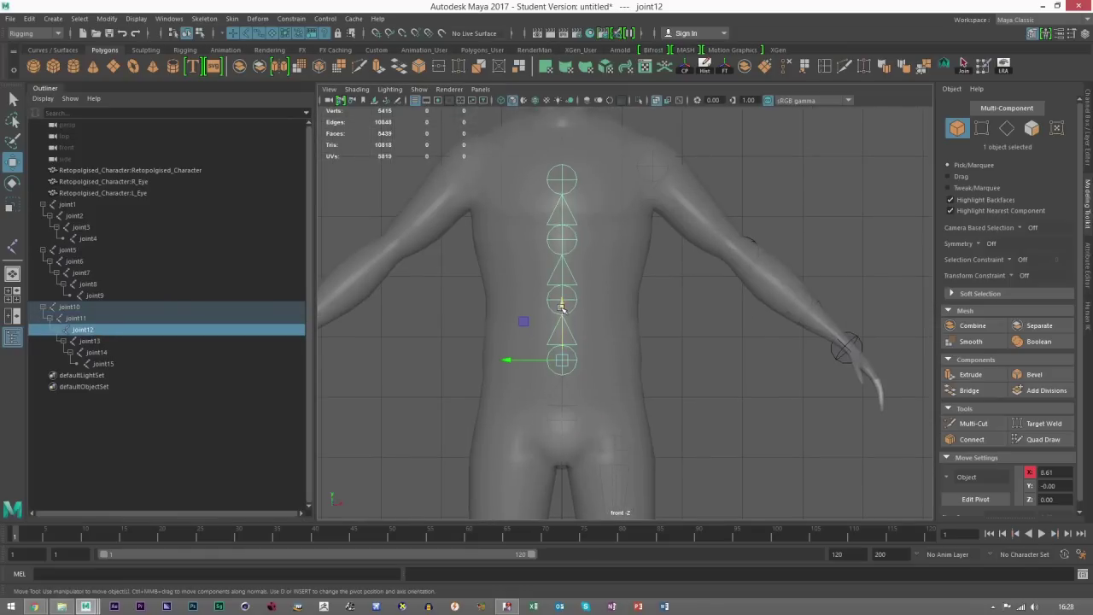
pyautogui.moveTo(562, 308); pyautogui.dragTo(561, 272)
# Step: Move joint13 to X 10.52 and joint14 to about X 11.71 up the chest, and nudge joint15 at the base of the neck
pyautogui.click(93, 341)
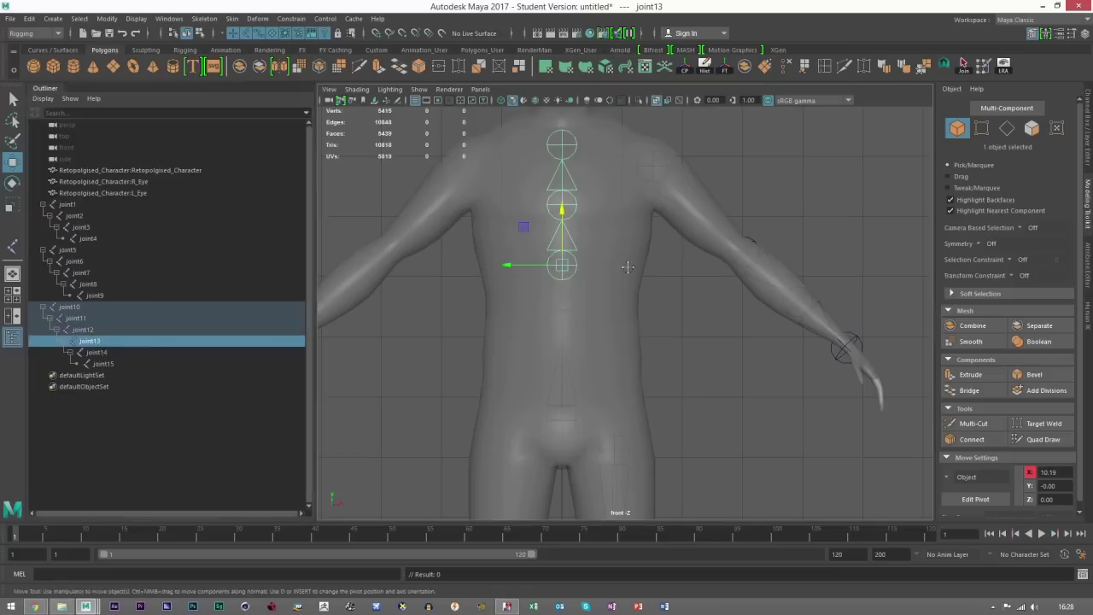
pyautogui.keyDown('alt'); pyautogui.moveTo(562, 211); pyautogui.dragTo(551, 284, button='middle'); pyautogui.keyUp('alt')
pyautogui.moveTo(551, 285)
pyautogui.mouseDown()
pyautogui.moveTo(552, 245)
pyautogui.moveTo(548, 280)
pyautogui.mouseUp()
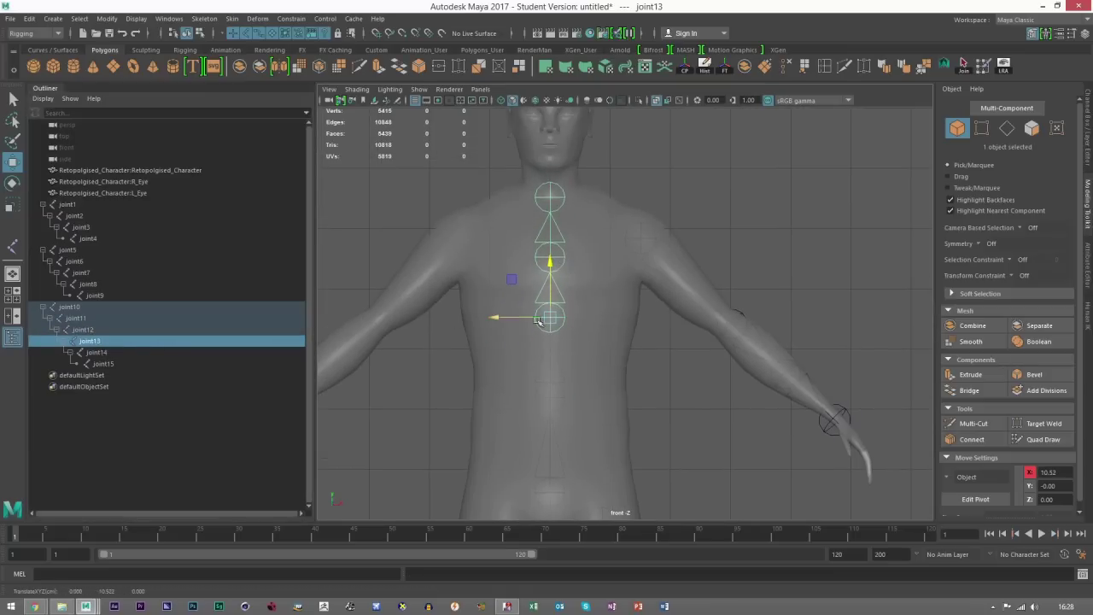
pyautogui.click(96, 352)
pyautogui.keyDown('alt'); pyautogui.moveTo(601, 268); pyautogui.dragTo(589, 323, button='middle'); pyautogui.keyUp('alt')
pyautogui.moveTo(541, 253)
pyautogui.mouseDown()
pyautogui.moveTo(545, 244)
pyautogui.moveTo(549, 253)
pyautogui.mouseUp()
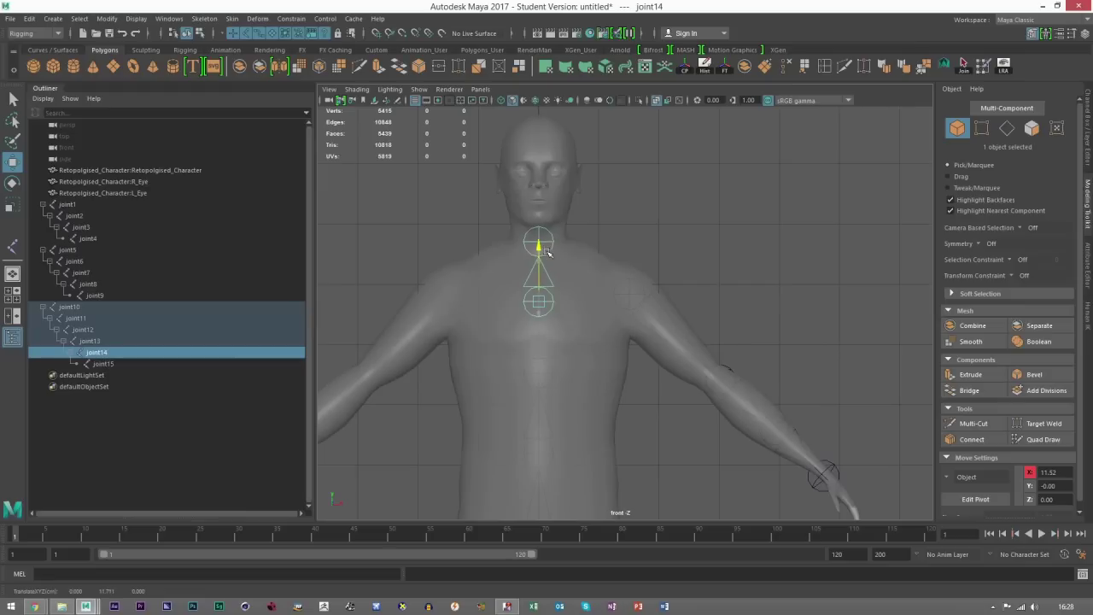
pyautogui.click(104, 363)
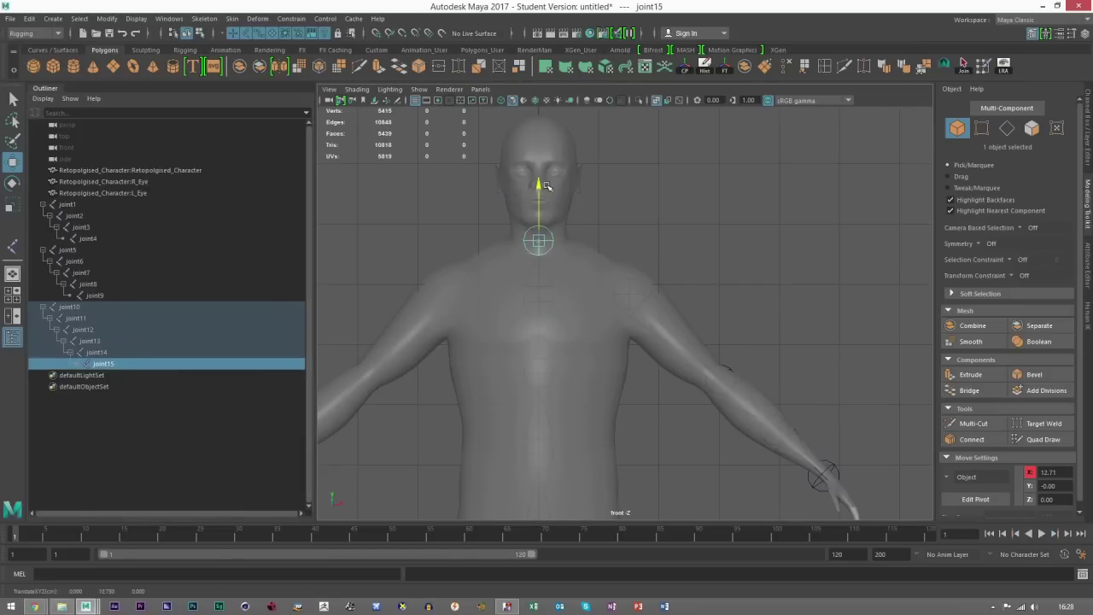
pyautogui.click(591, 261)
# Step: Rotate joint10 about Y to about -2.72 degrees in the perspective view so the spine chain leans slightly forward
pyautogui.press('space')
pyautogui.press('space')
pyautogui.keyDown('alt'); pyautogui.moveTo(626, 273); pyautogui.dragTo(609, 383); pyautogui.keyUp('alt')
pyautogui.click(609, 389)
pyautogui.keyDown('alt'); pyautogui.moveTo(683, 336); pyautogui.dragTo(659, 320); pyautogui.keyUp('alt')
pyautogui.moveTo(593, 376); pyautogui.dragTo(593, 315)
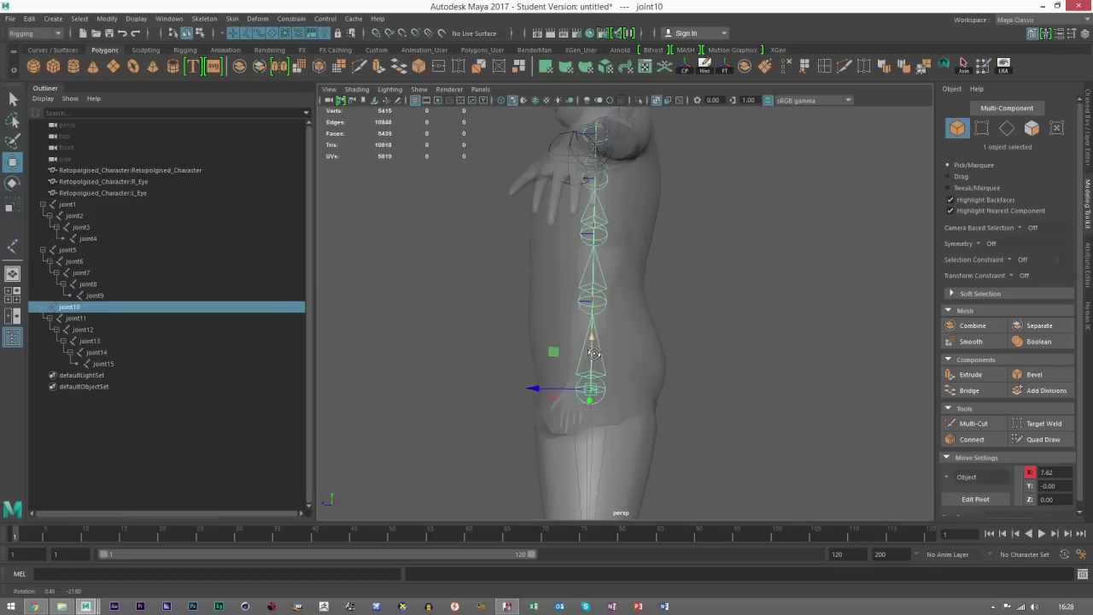
pyautogui.press('e')
pyautogui.moveTo(618, 431); pyautogui.dragTo(625, 431)
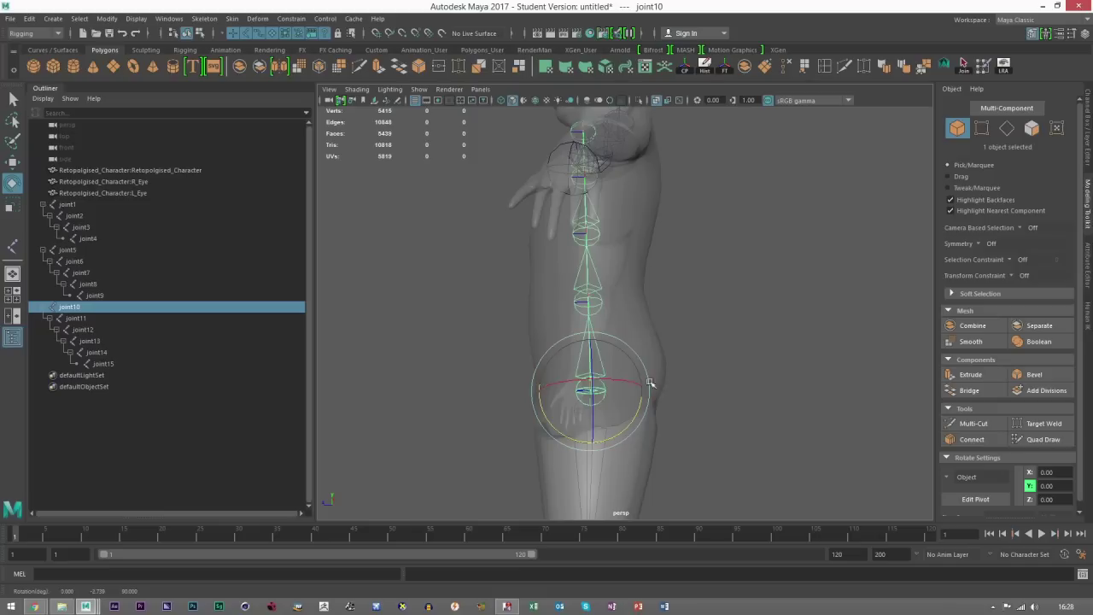
# Step: Rotate the upper spine joints from joint12 to joint14 about Y so the chain follows the back's curve up to the neck
pyautogui.click(600, 304)
pyautogui.keyDown('alt'); pyautogui.moveTo(612, 264); pyautogui.dragTo(605, 297, button='middle'); pyautogui.keyUp('alt')
pyautogui.moveTo(615, 386); pyautogui.dragTo(598, 367)
pyautogui.click(590, 271)
pyautogui.keyDown('alt'); pyautogui.moveTo(590, 271); pyautogui.dragTo(596, 239); pyautogui.keyUp('alt')
pyautogui.click(597, 197)
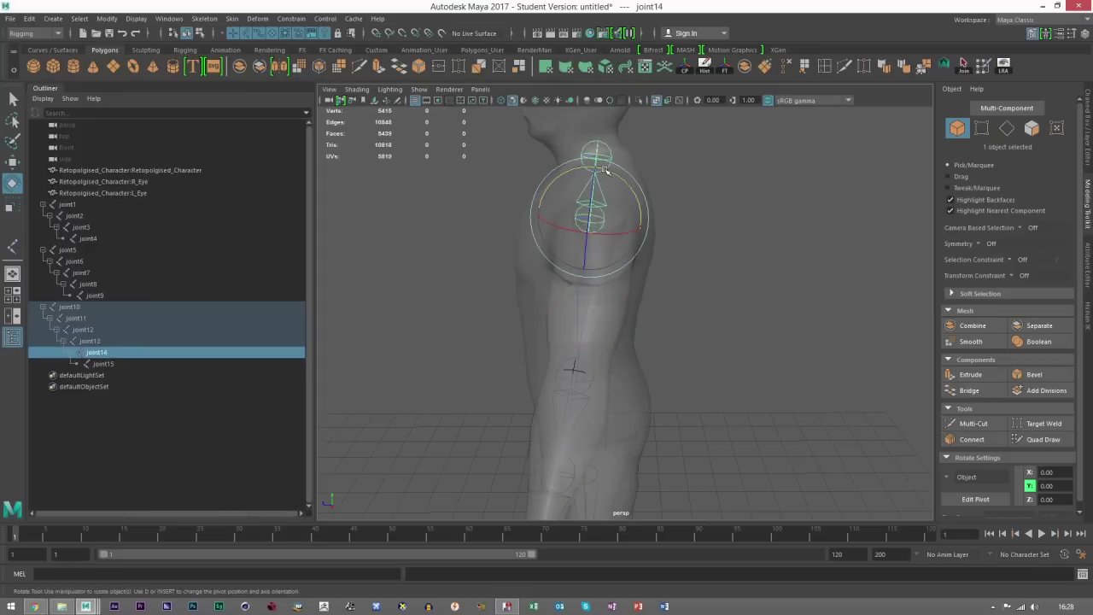
# Step: Return to the Move tool, clear the selection and examine how the spine chain fits the torso from the front in perspective
pyautogui.press('w')
pyautogui.click(703, 254)
pyautogui.scroll(-4, 703, 254)
pyautogui.keyDown('alt'); pyautogui.moveTo(703, 257); pyautogui.dragTo(785, 278); pyautogui.keyUp('alt')
pyautogui.scroll(-2, 688, 283)
pyautogui.scroll(4, 684, 317)
pyautogui.keyDown('alt'); pyautogui.moveTo(684, 316); pyautogui.dragTo(596, 309, button='middle'); pyautogui.keyUp('alt')
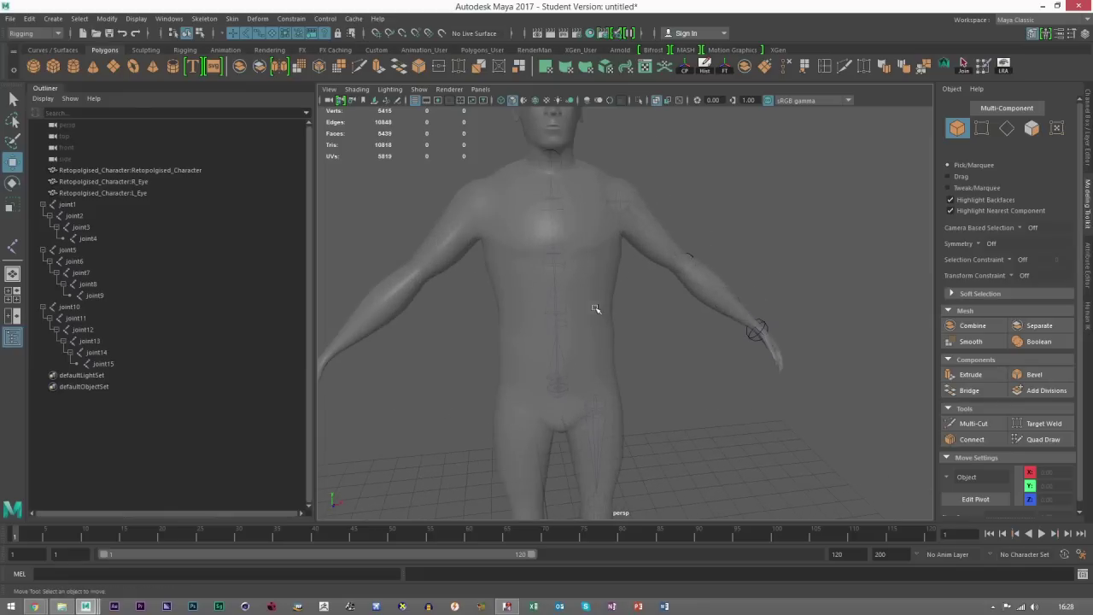
# Step: Display the local rotation axes of spine joints joint10 to joint15 to check their orientation, and return to object selection
pyautogui.click(70, 205)
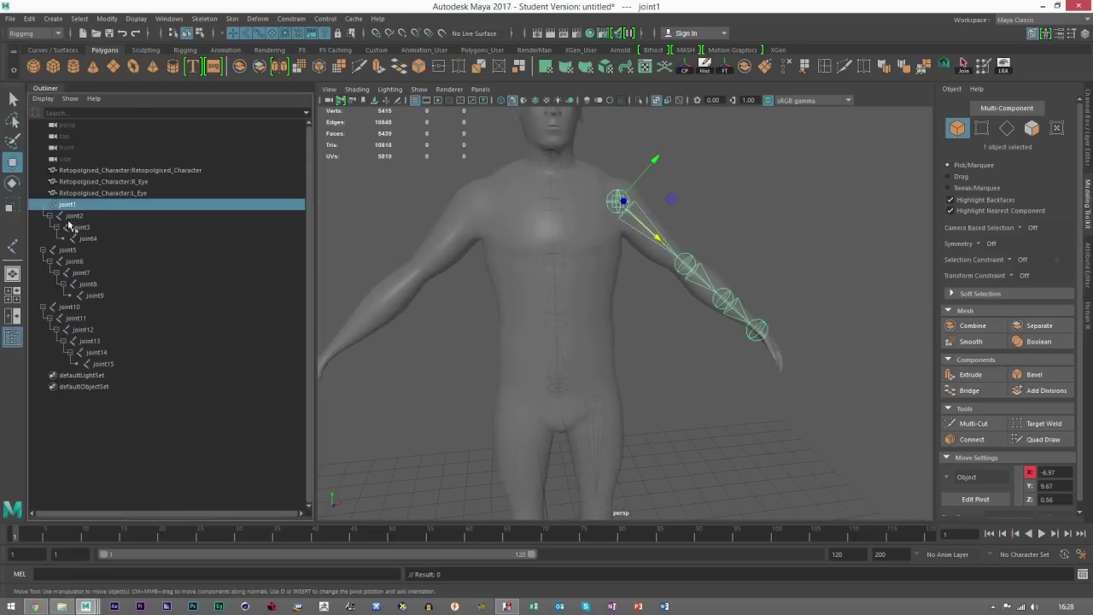
pyautogui.click(68, 308)
pyautogui.keyDown('shift'); pyautogui.click(81, 375); pyautogui.keyUp('shift')
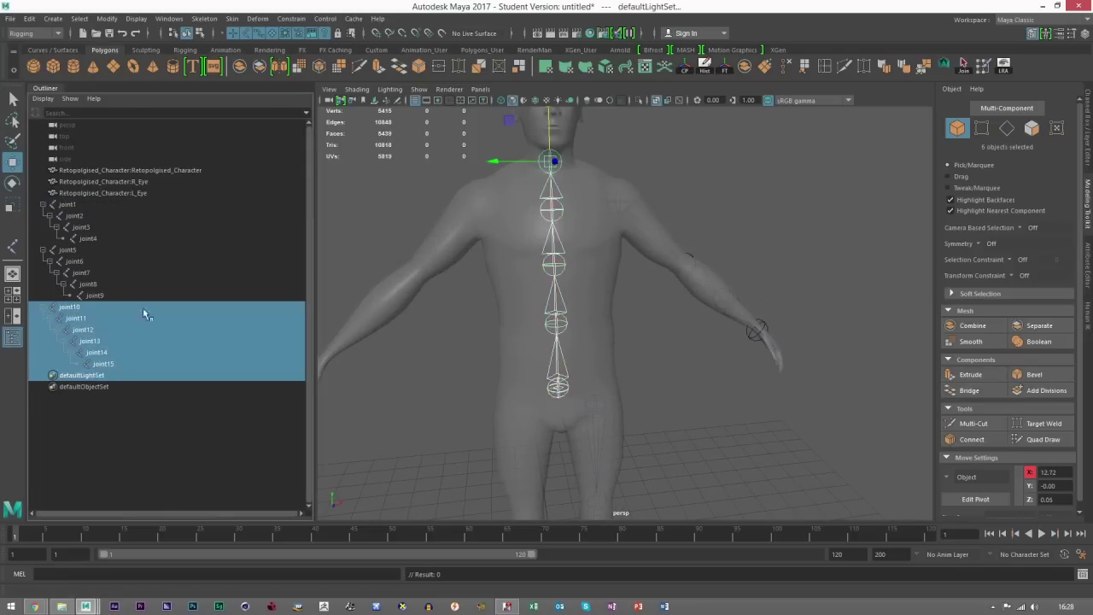
pyautogui.keyDown('shift'); pyautogui.click(114, 366); pyautogui.keyUp('shift')
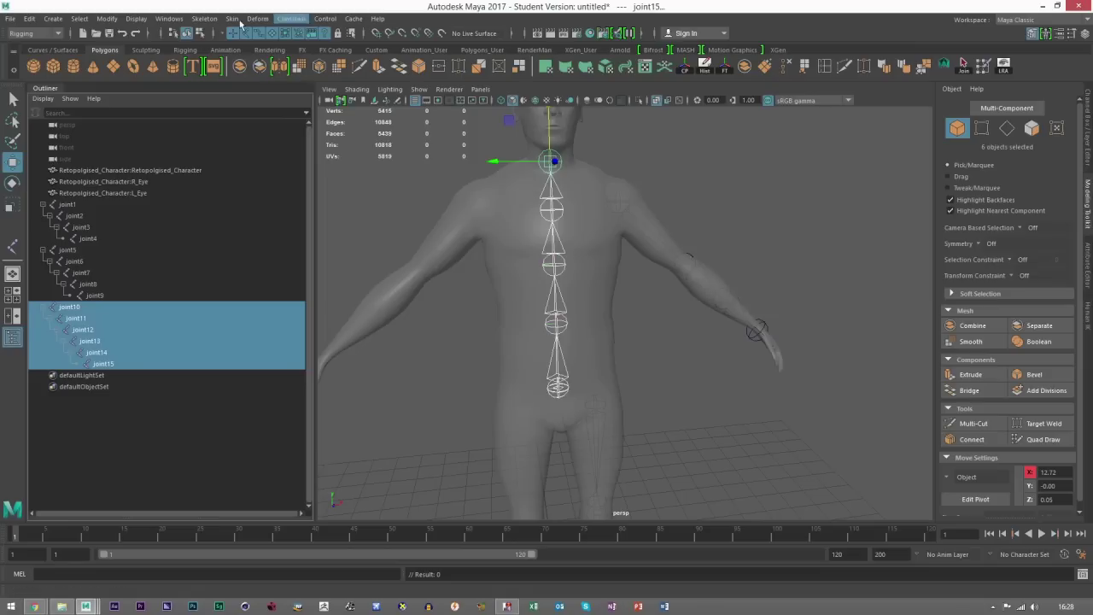
pyautogui.click(200, 34)
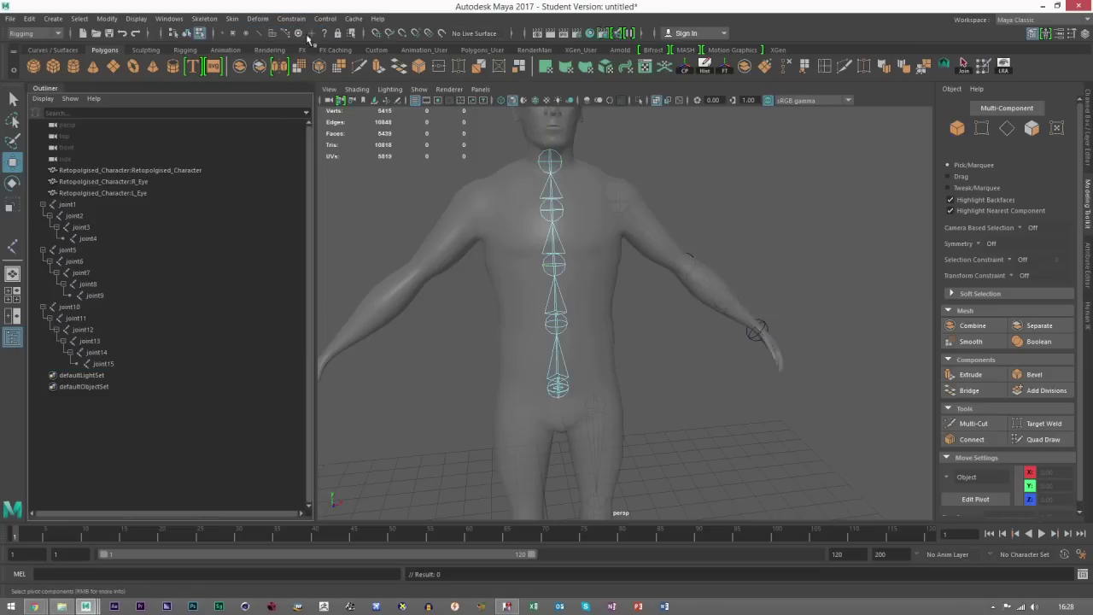
pyautogui.click(325, 33)
pyautogui.keyDown('alt'); pyautogui.moveTo(546, 256); pyautogui.dragTo(595, 315); pyautogui.keyUp('alt')
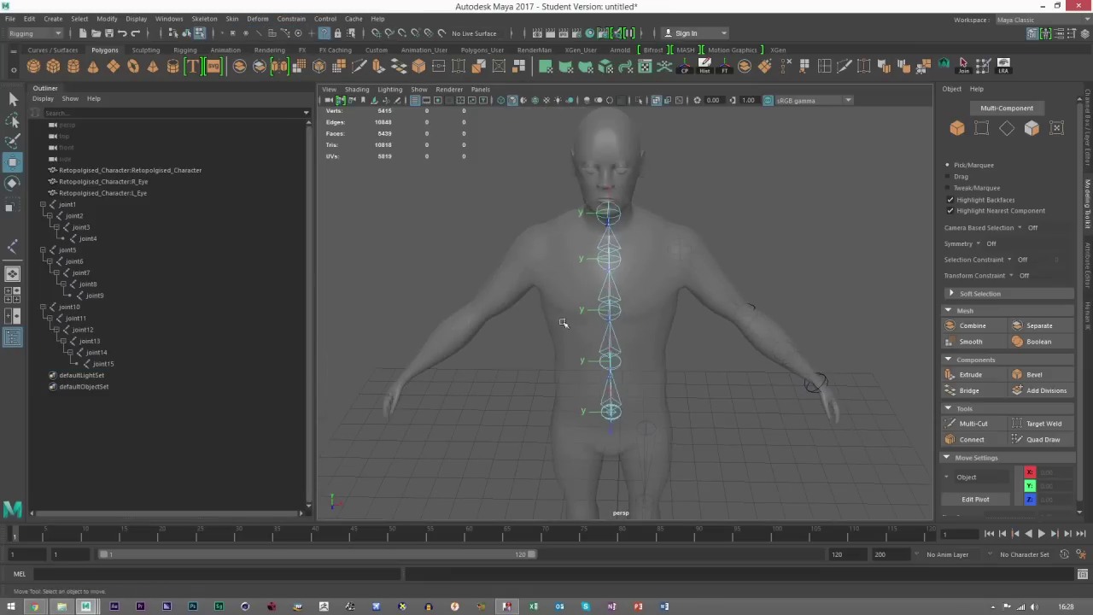
pyautogui.keyDown('alt'); pyautogui.moveTo(603, 414); pyautogui.dragTo(627, 395); pyautogui.keyUp('alt')
pyautogui.scroll(3, 627, 395)
pyautogui.click(13, 207)
pyautogui.press('w')
pyautogui.click(956, 132)
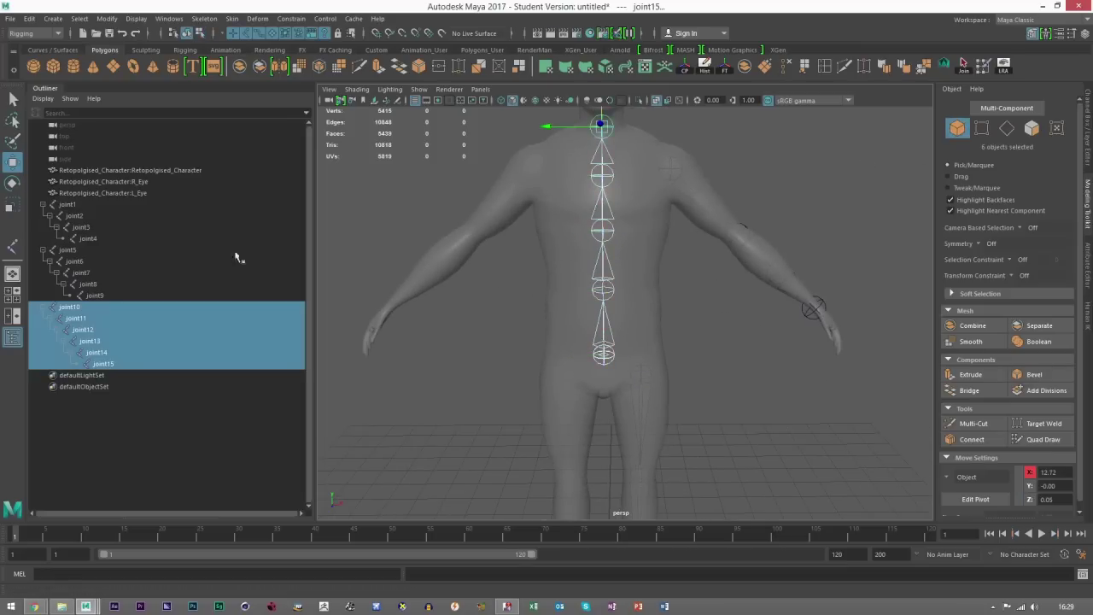
pyautogui.click(609, 179)
# Step: Examine how the separate arm and leg joint chains sit relative to the spine at the shoulder and hips
pyautogui.keyDown('alt'); pyautogui.moveTo(708, 216); pyautogui.dragTo(630, 312, button='middle'); pyautogui.keyUp('alt')
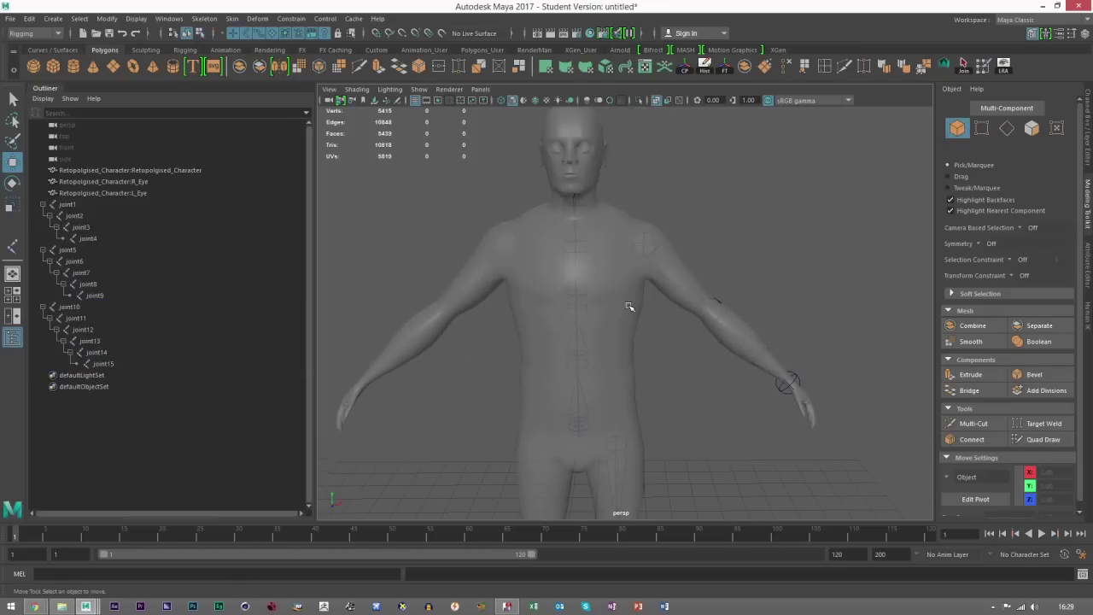
pyautogui.scroll(3, 614, 302)
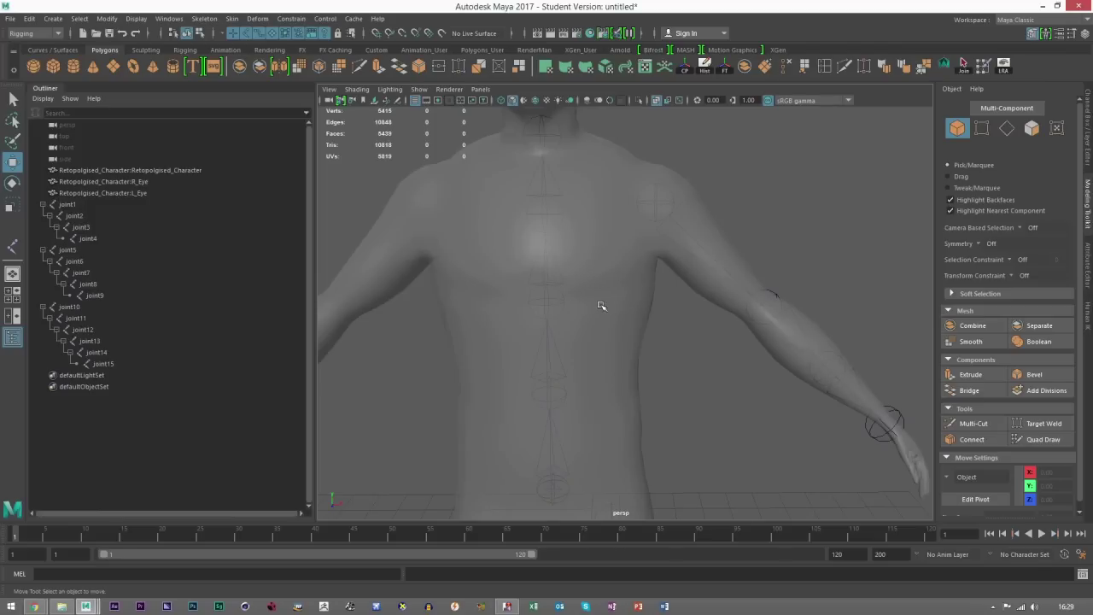
pyautogui.scroll(2, 601, 306)
pyautogui.keyDown('alt'); pyautogui.moveTo(649, 293); pyautogui.dragTo(644, 325, button='middle'); pyautogui.keyUp('alt')
pyautogui.click(653, 216)
pyautogui.click(639, 321)
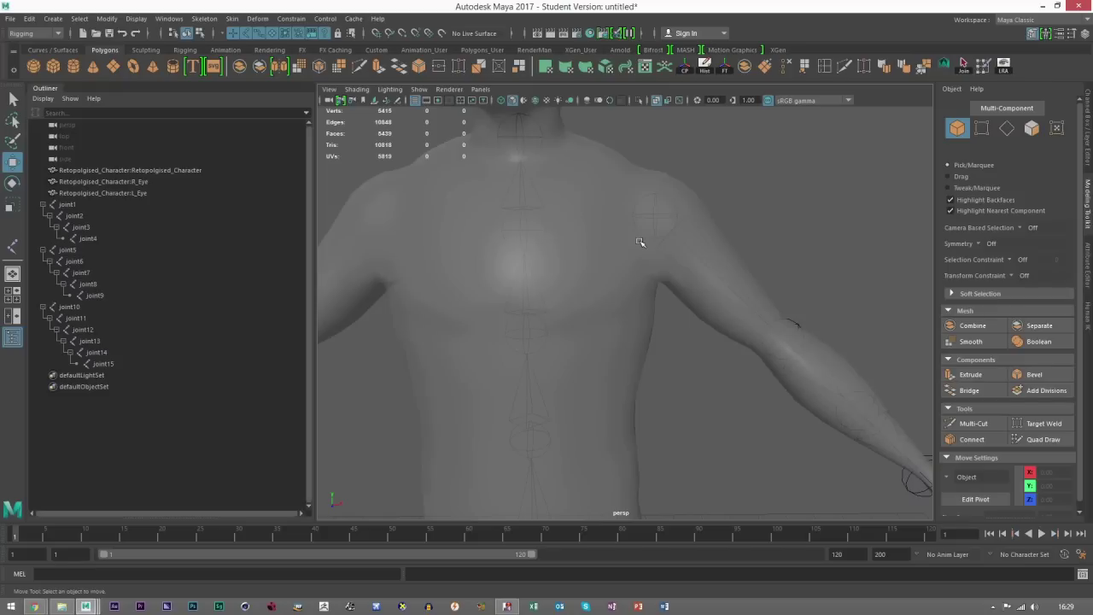
pyautogui.scroll(-4, 646, 285)
pyautogui.keyDown('alt'); pyautogui.moveTo(632, 324); pyautogui.dragTo(624, 301, button='middle'); pyautogui.keyUp('alt')
pyautogui.keyDown('alt'); pyautogui.moveTo(694, 378); pyautogui.dragTo(690, 235, button='middle'); pyautogui.keyUp('alt')
pyautogui.keyDown('alt'); pyautogui.moveTo(677, 345); pyautogui.dragTo(678, 293); pyautogui.keyUp('alt')
pyautogui.keyDown('alt'); pyautogui.moveTo(678, 293); pyautogui.dragTo(801, 317, button='right'); pyautogui.keyUp('alt')
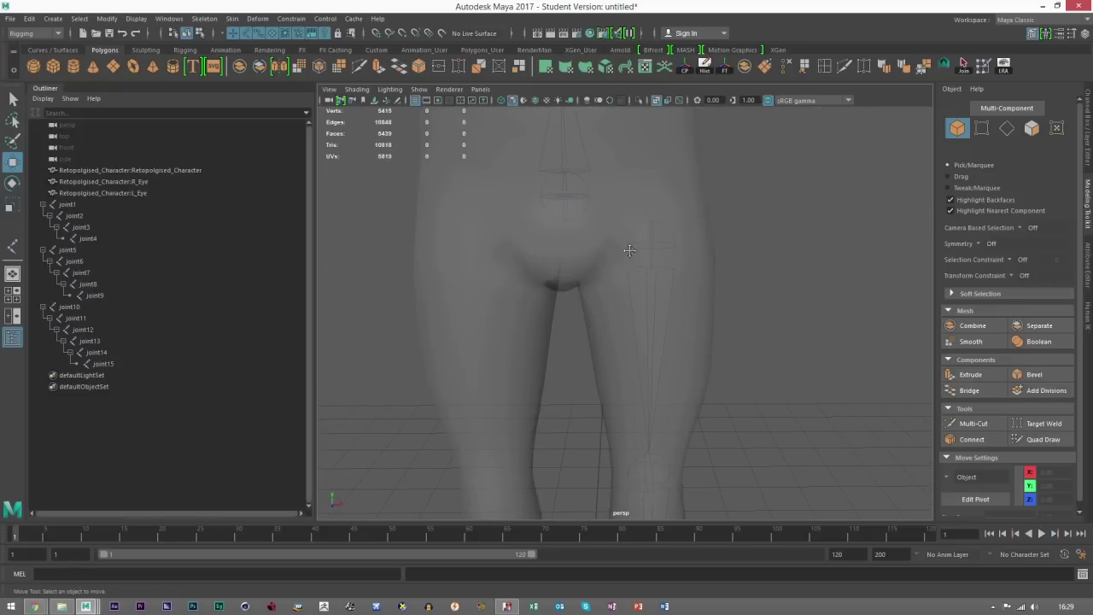
pyautogui.keyDown('alt'); pyautogui.moveTo(628, 251); pyautogui.dragTo(566, 261, button='middle'); pyautogui.keyUp('alt')
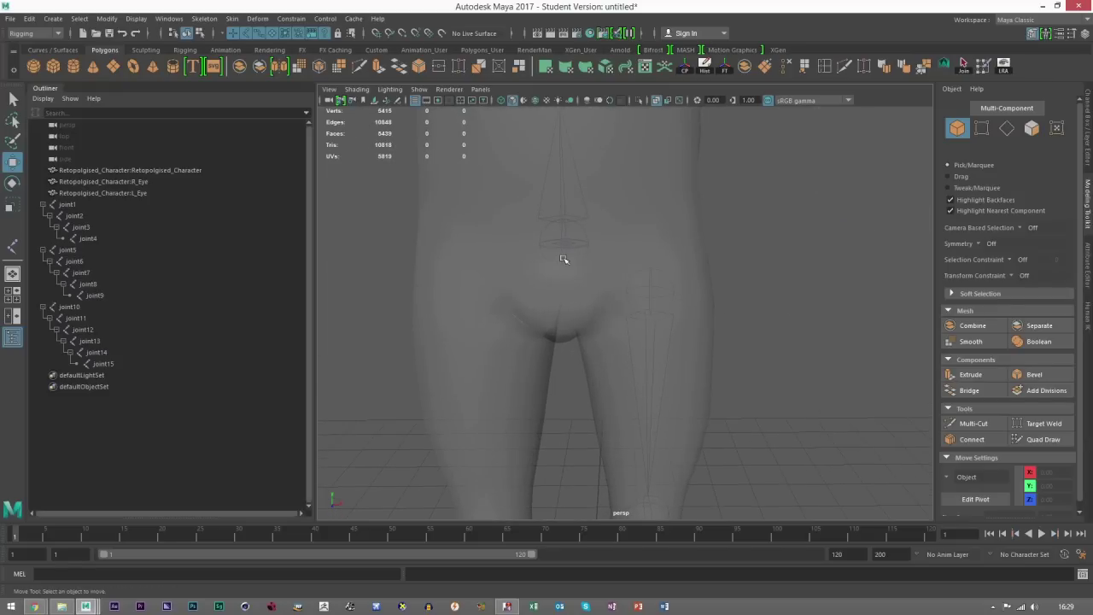
# Step: Rename joint11, the spine joint just above root joint10, as Hips_Sway
pyautogui.click(650, 286)
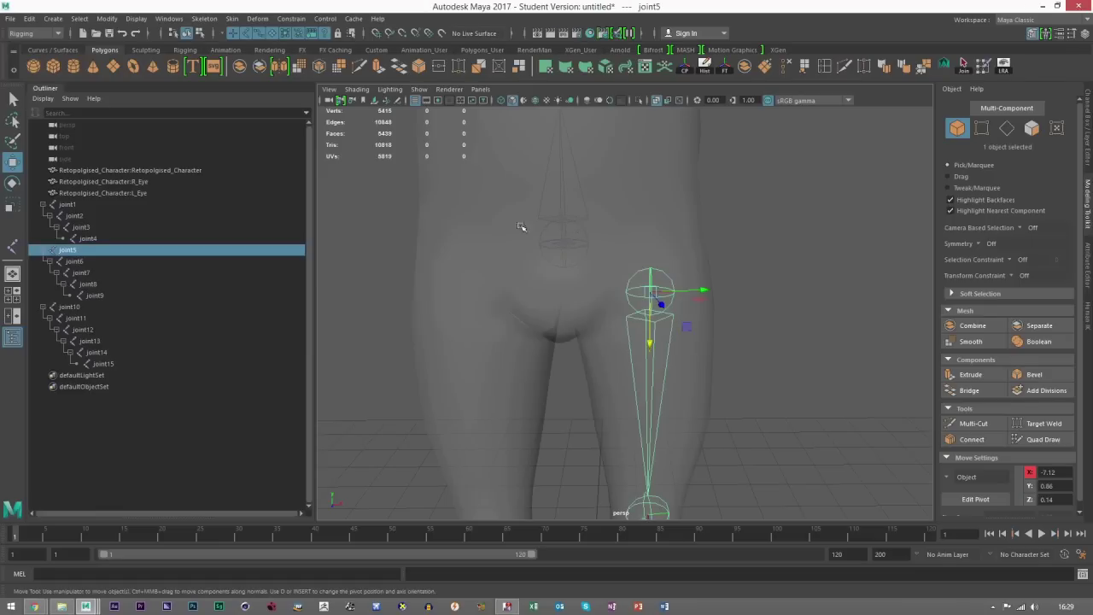
pyautogui.click(567, 241)
pyautogui.click(65, 307)
pyautogui.click(70, 319)
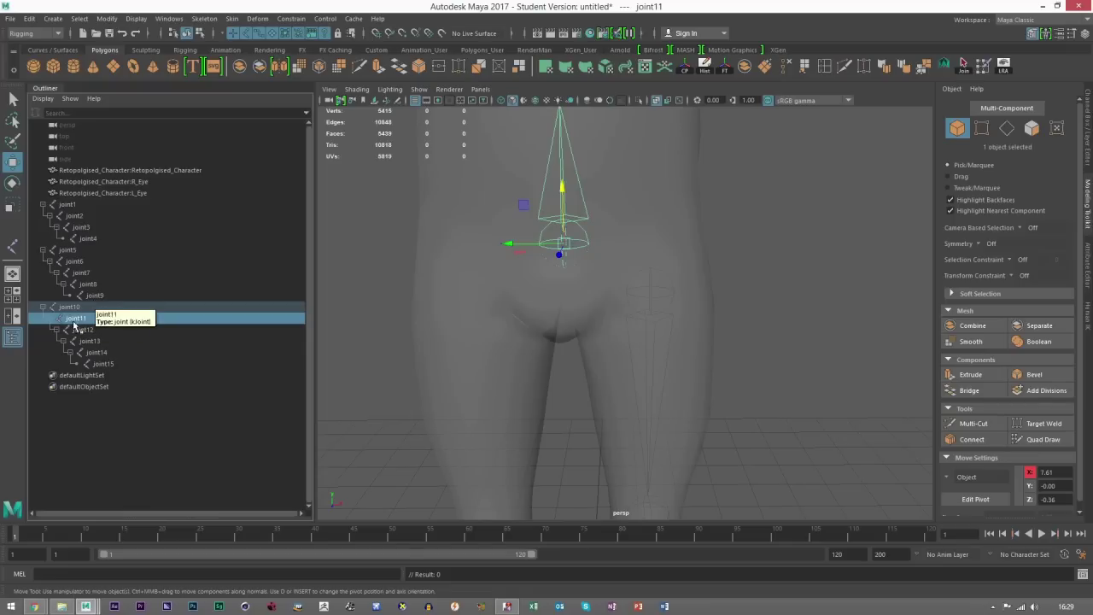
pyautogui.doubleClick(75, 320)
pyautogui.write('Hip')
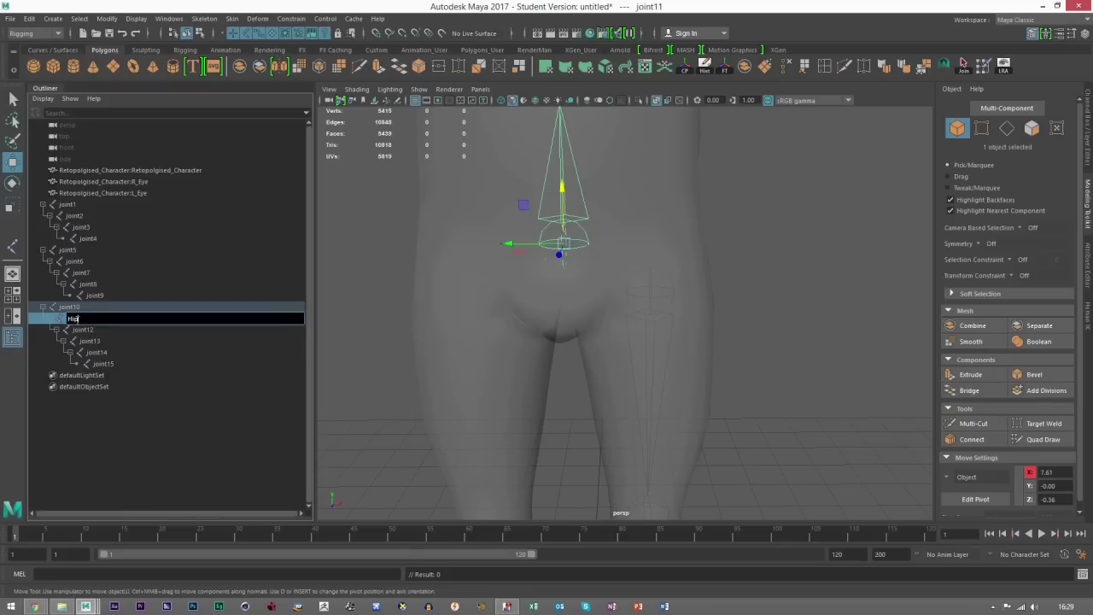
pyautogui.write('s Sway')
pyautogui.press('Return')
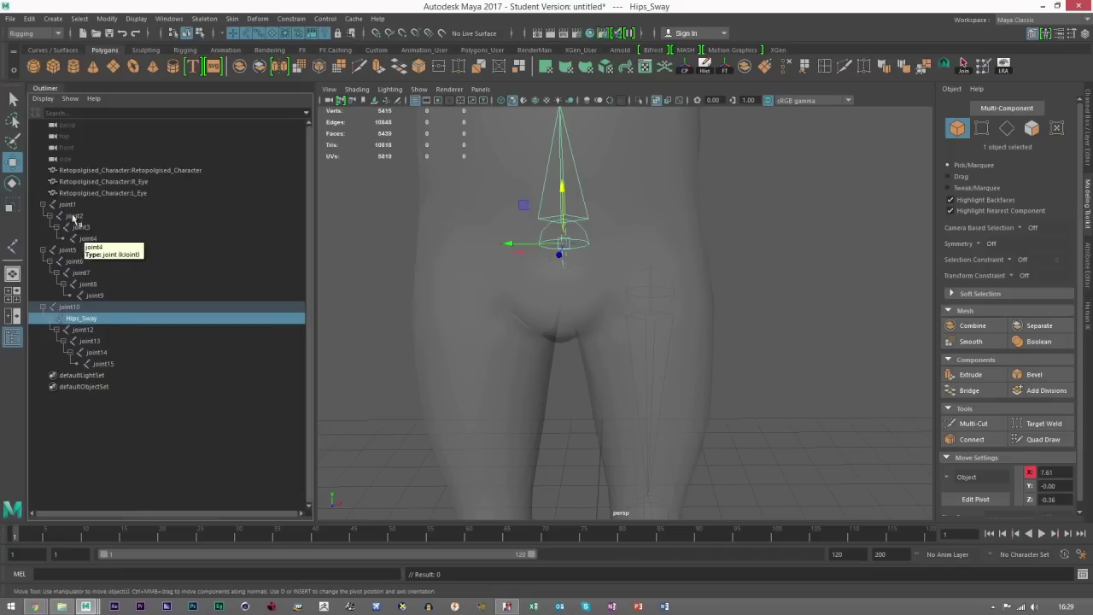
# Step: Try to parent the Hips_Sway joint under joint5, the root of the leg chain
pyautogui.click(780, 327)
pyautogui.press('f')
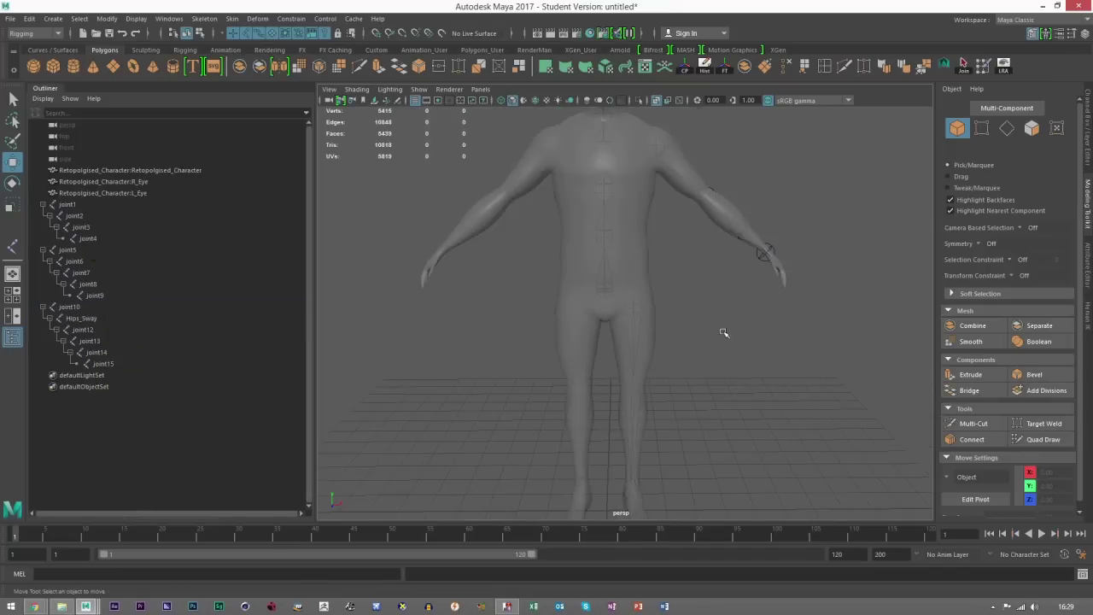
pyautogui.scroll(6, 776, 402)
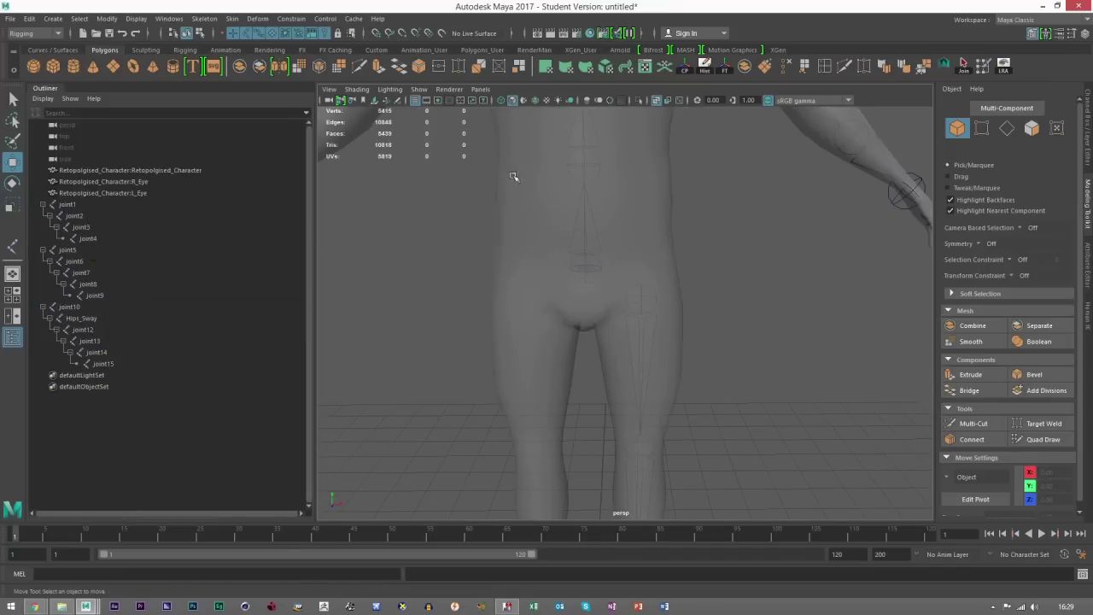
pyautogui.scroll(3, 649, 307)
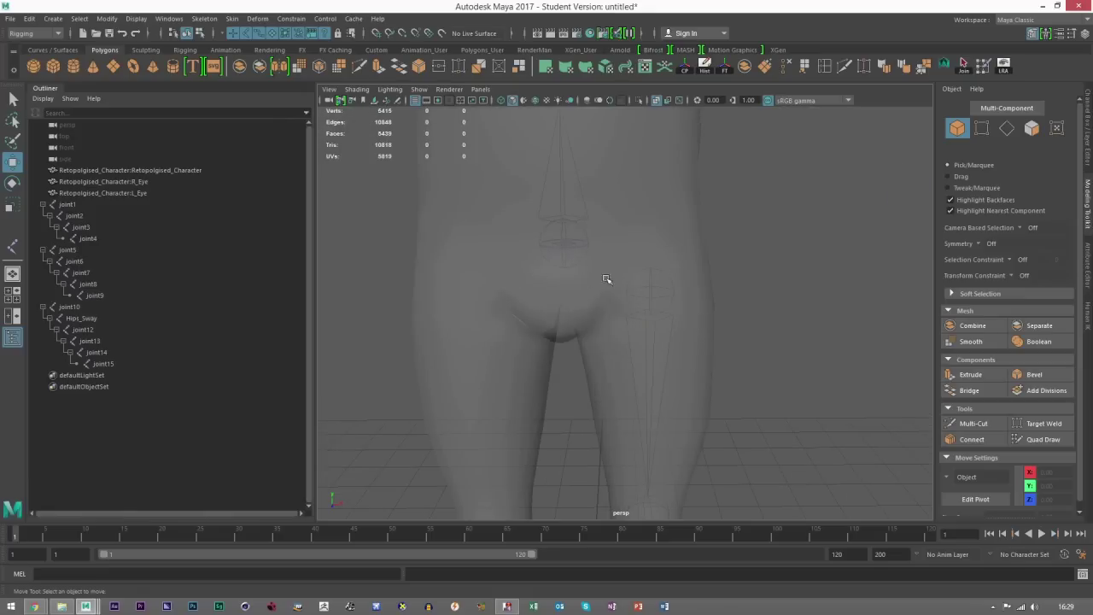
pyautogui.click(79, 318)
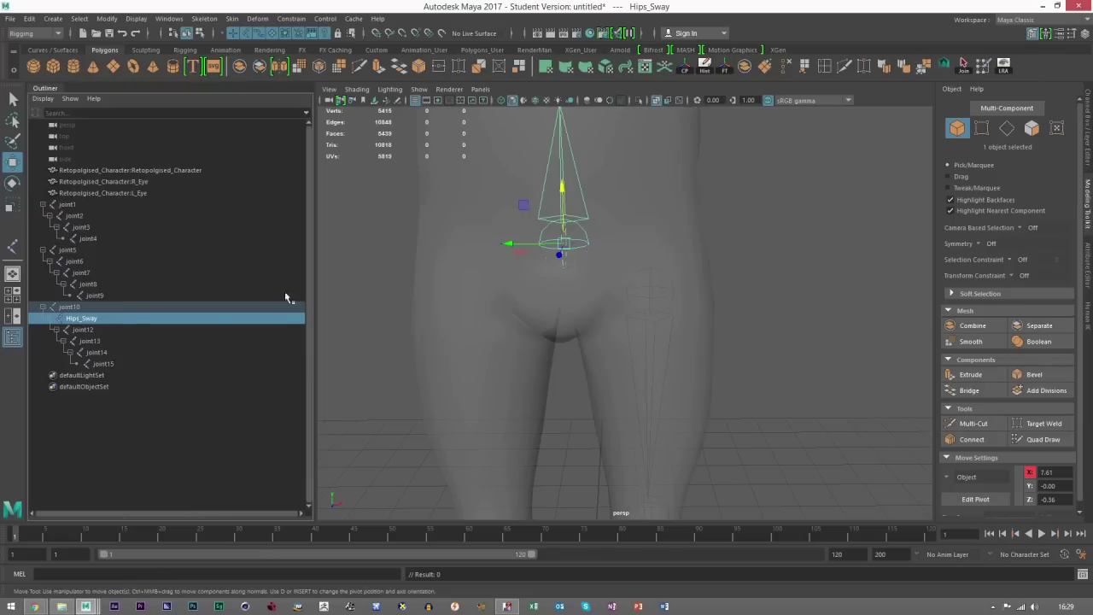
pyautogui.keyDown('shift'); pyautogui.click(651, 290); pyautogui.keyUp('shift')
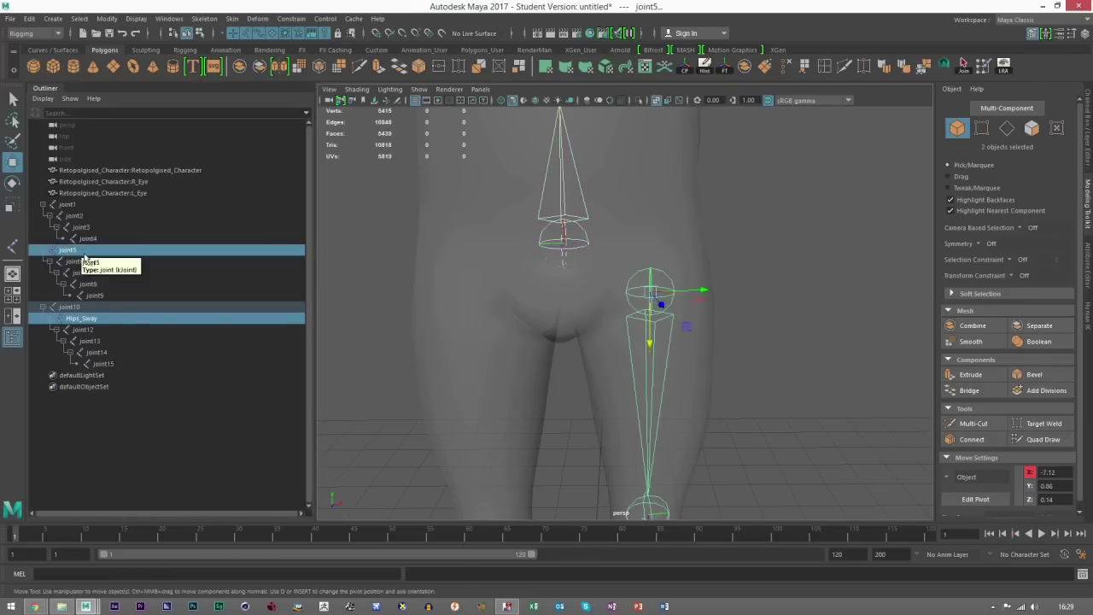
pyautogui.press('p')
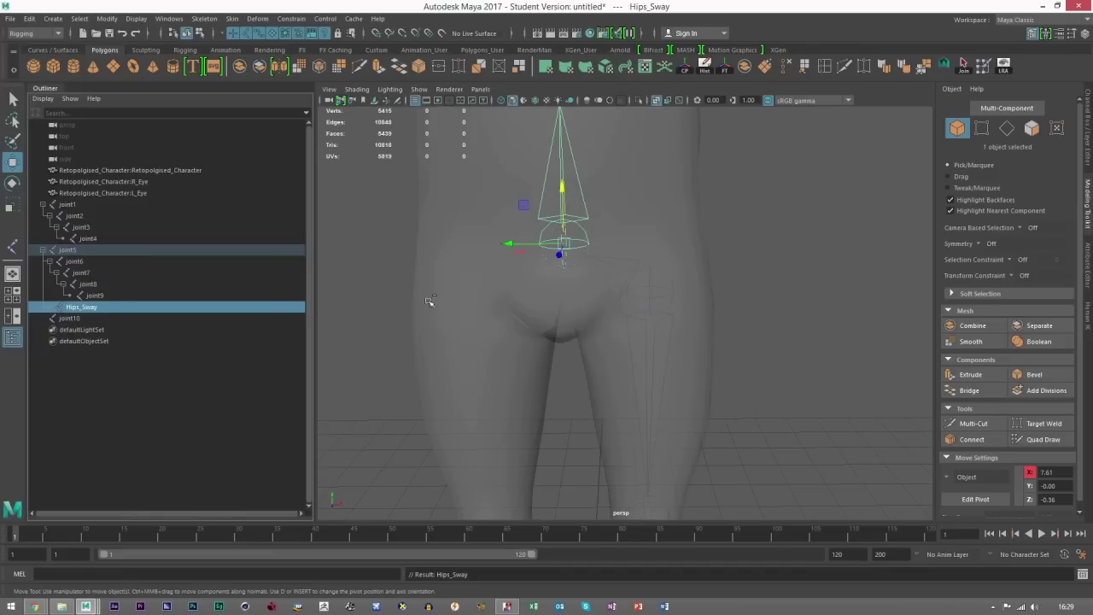
pyautogui.hotkey('ctrl', 'z')
pyautogui.click(806, 269)
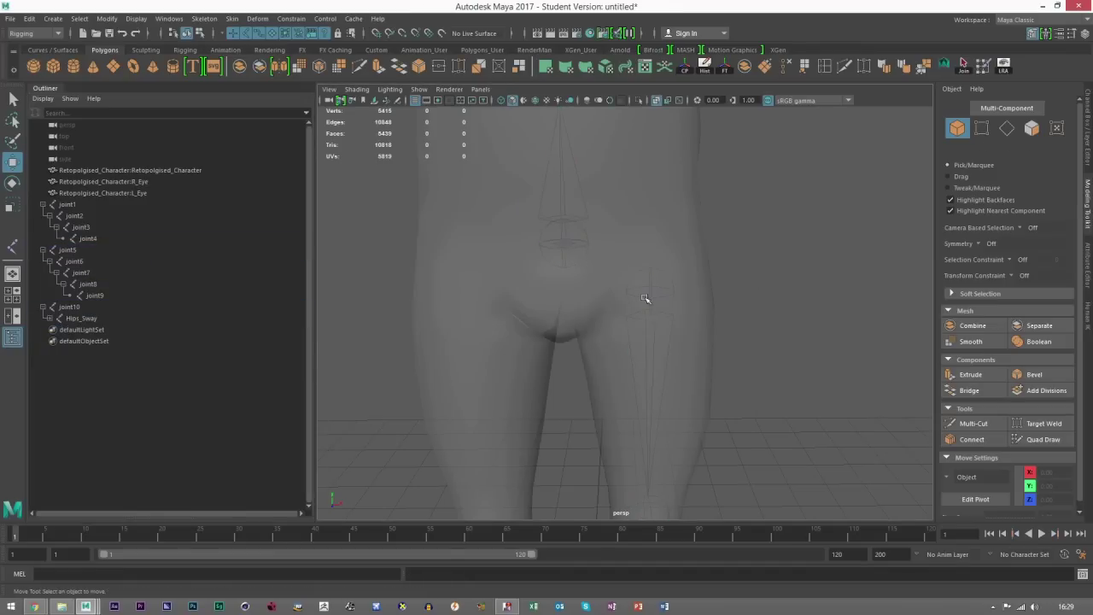
# Step: Parent the leg chain's root joint5 under the Hips_Sway joint
pyautogui.click(166, 250)
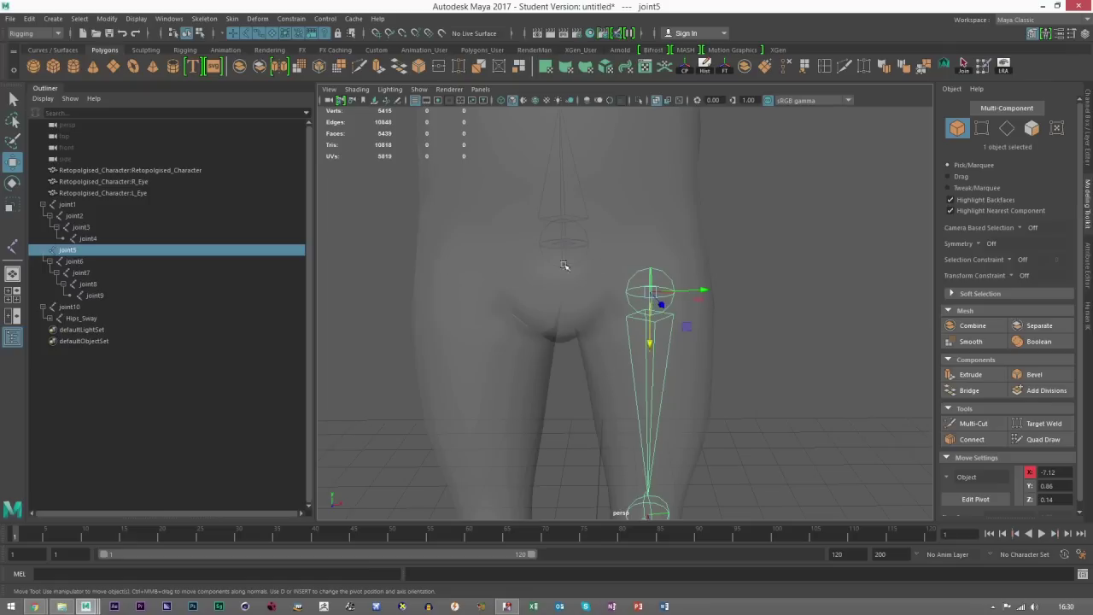
pyautogui.keyDown('ctrl'); pyautogui.click(76, 320); pyautogui.keyUp('ctrl')
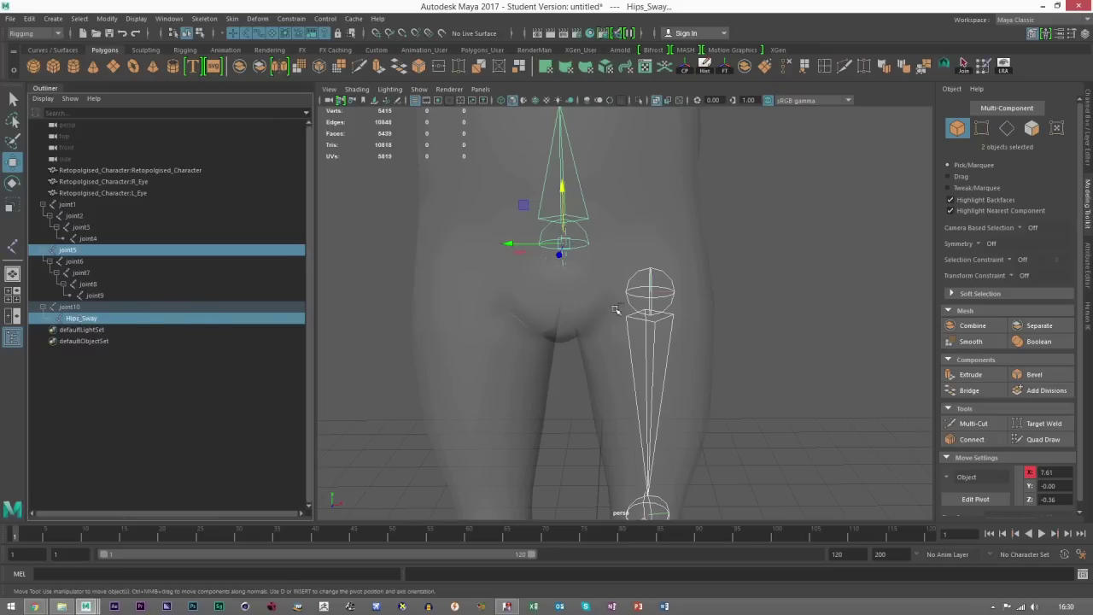
pyautogui.press('p')
pyautogui.click(821, 297)
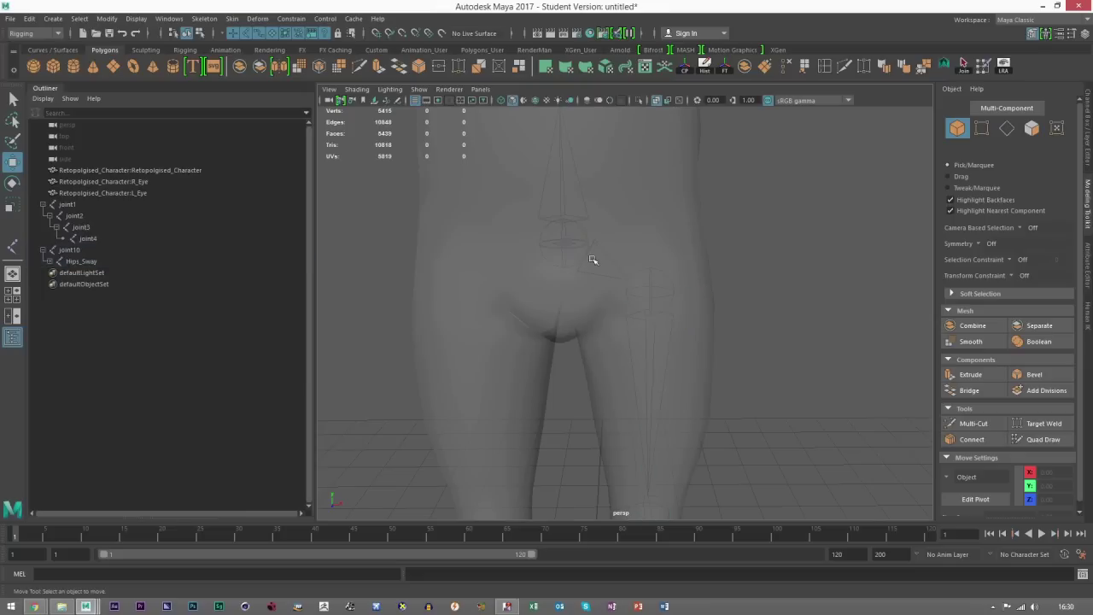
# Step: Test the connected spine and leg hierarchy by moving root joint10 sideways, and undo the move
pyautogui.scroll(-3, 637, 366)
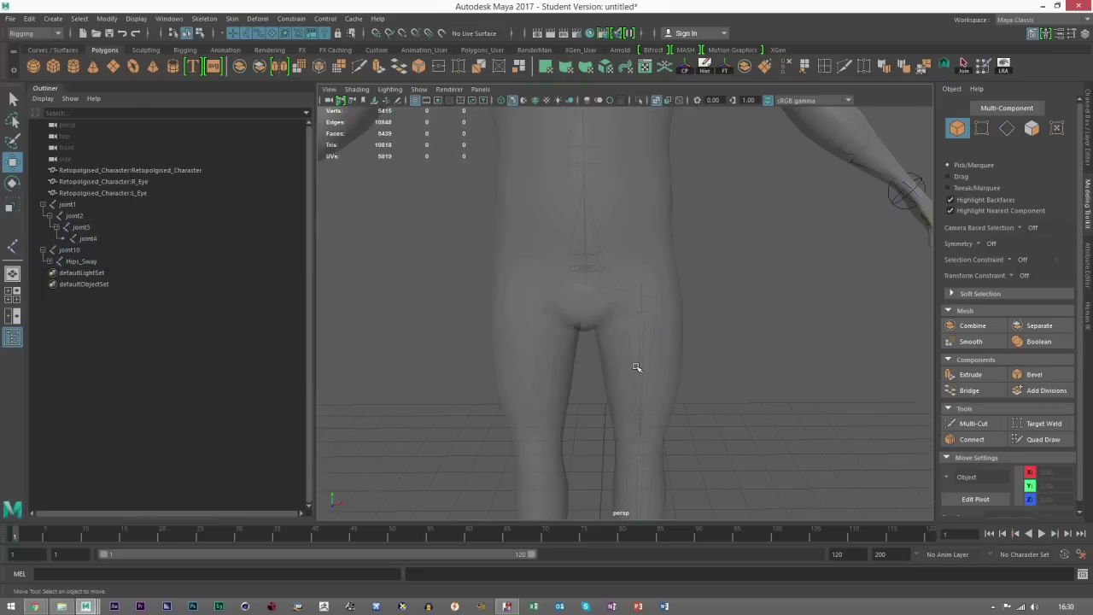
pyautogui.keyDown('alt'); pyautogui.moveTo(626, 307); pyautogui.dragTo(610, 434, button='middle'); pyautogui.keyUp('alt')
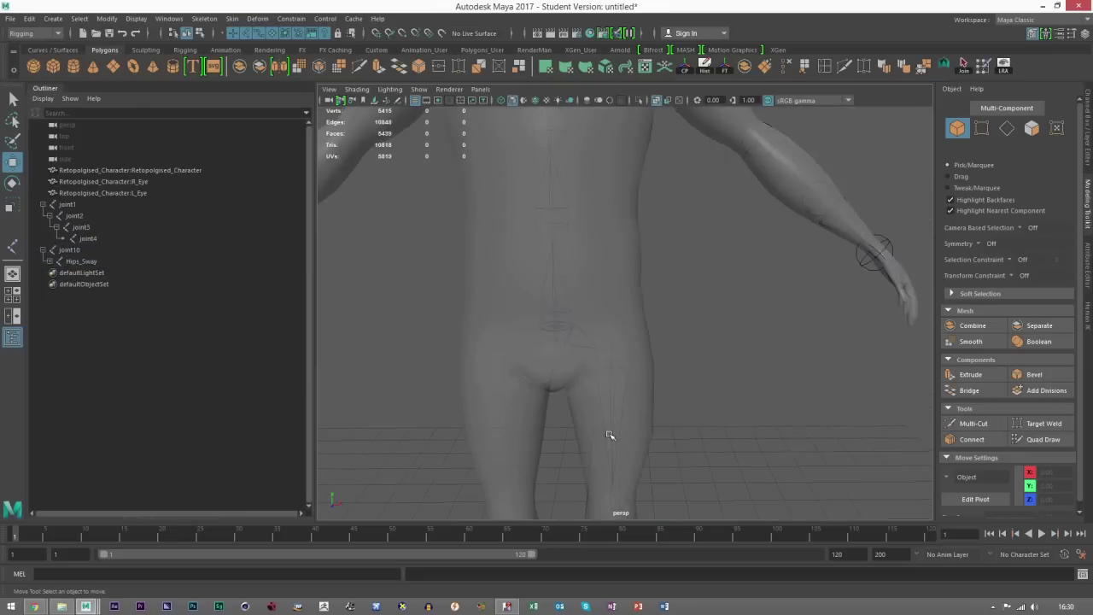
pyautogui.scroll(3, 608, 432)
pyautogui.keyDown('alt'); pyautogui.moveTo(508, 350); pyautogui.dragTo(546, 312, button='middle'); pyautogui.keyUp('alt')
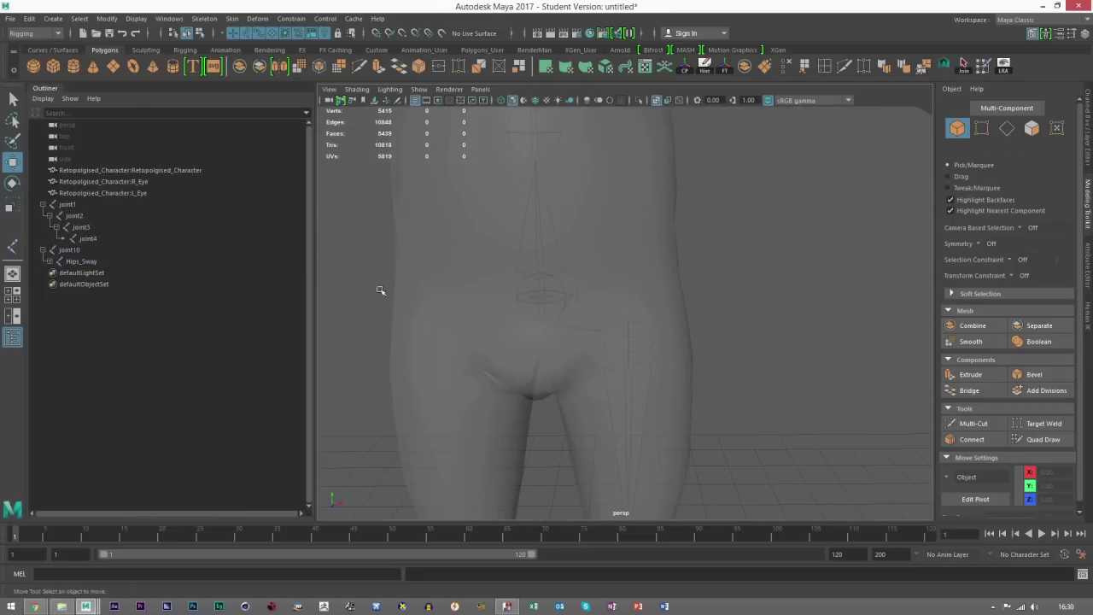
pyautogui.click(536, 308)
pyautogui.click(551, 302)
pyautogui.scroll(-5, 555, 303)
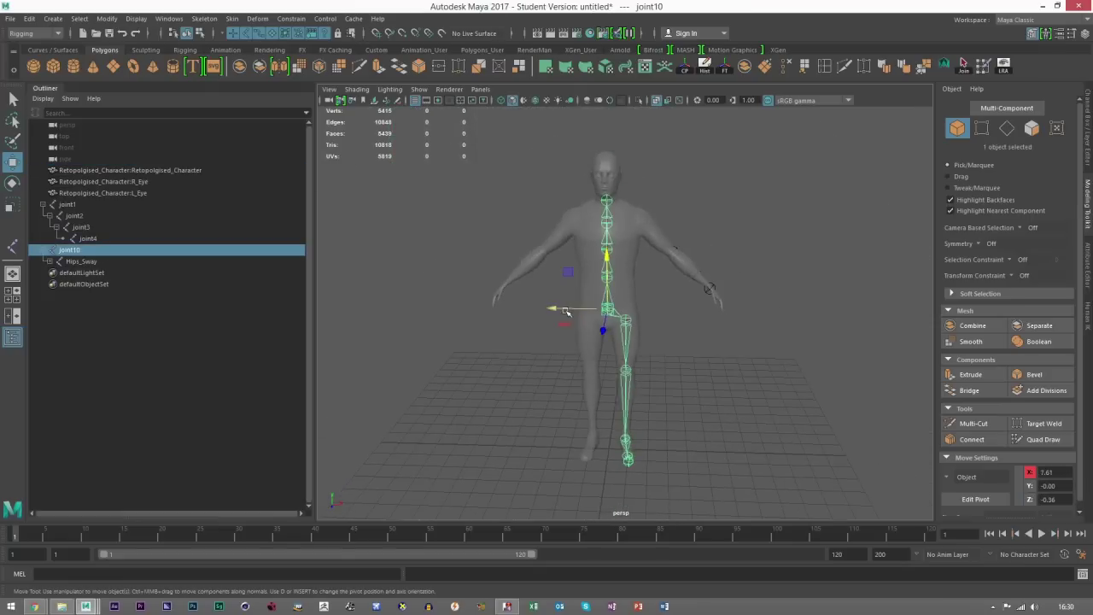
pyautogui.moveTo(565, 311); pyautogui.dragTo(496, 312)
pyautogui.hotkey('ctrl', 'z')
pyautogui.scroll(3, 669, 385)
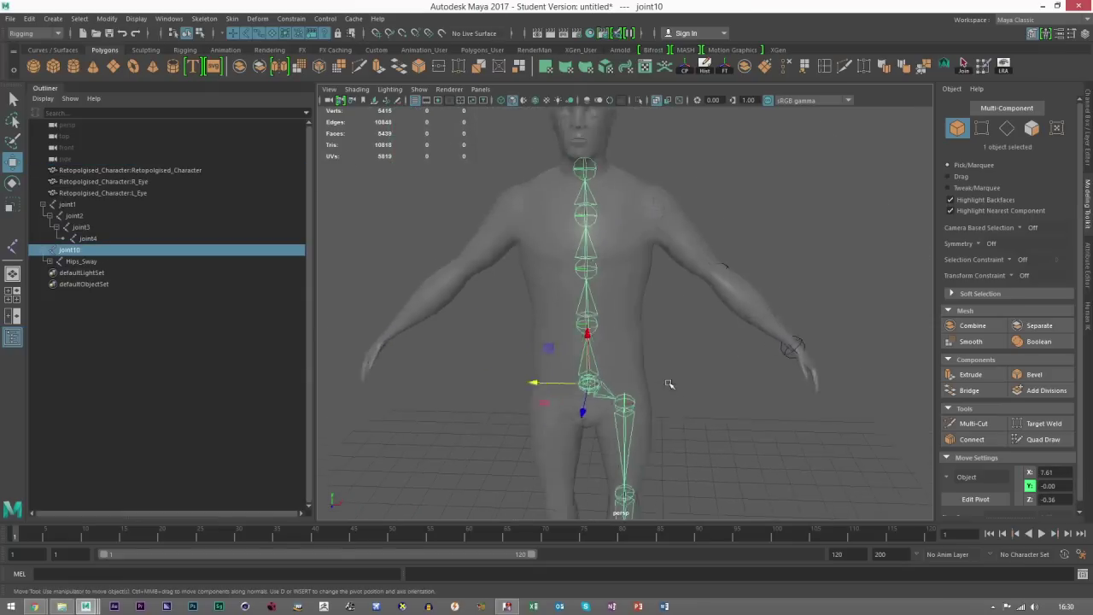
pyautogui.click(669, 384)
# Step: In the front view, create a single joint beside the head at about X 3, Y 13
pyautogui.scroll(2, 666, 376)
pyautogui.keyDown('alt'); pyautogui.moveTo(629, 205); pyautogui.dragTo(652, 285, button='middle'); pyautogui.keyUp('alt')
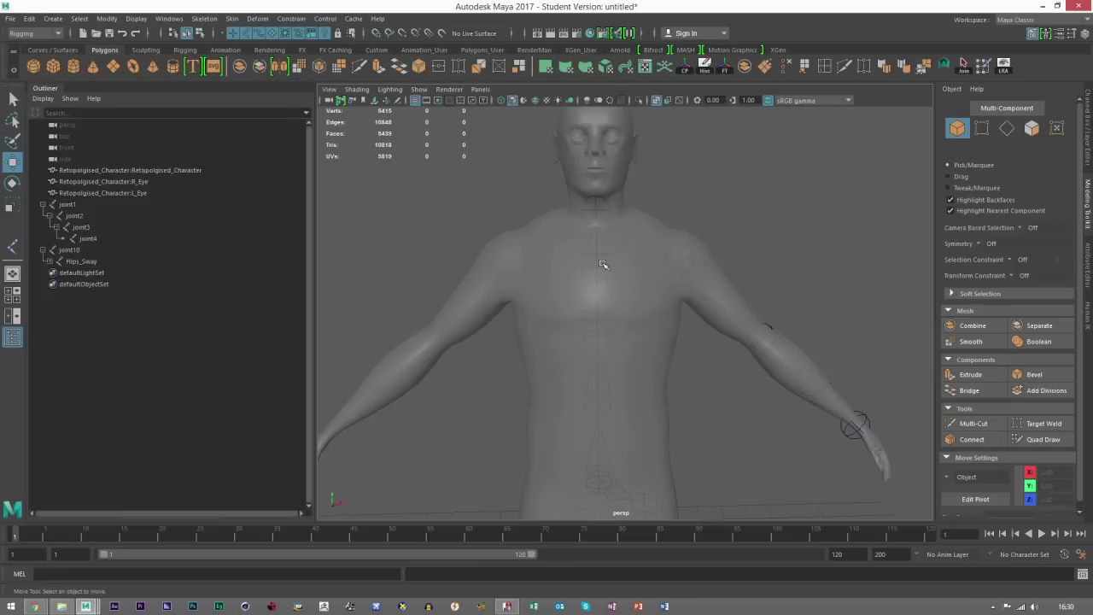
pyautogui.keyDown('alt'); pyautogui.moveTo(732, 391); pyautogui.dragTo(728, 369, button='middle'); pyautogui.keyUp('alt')
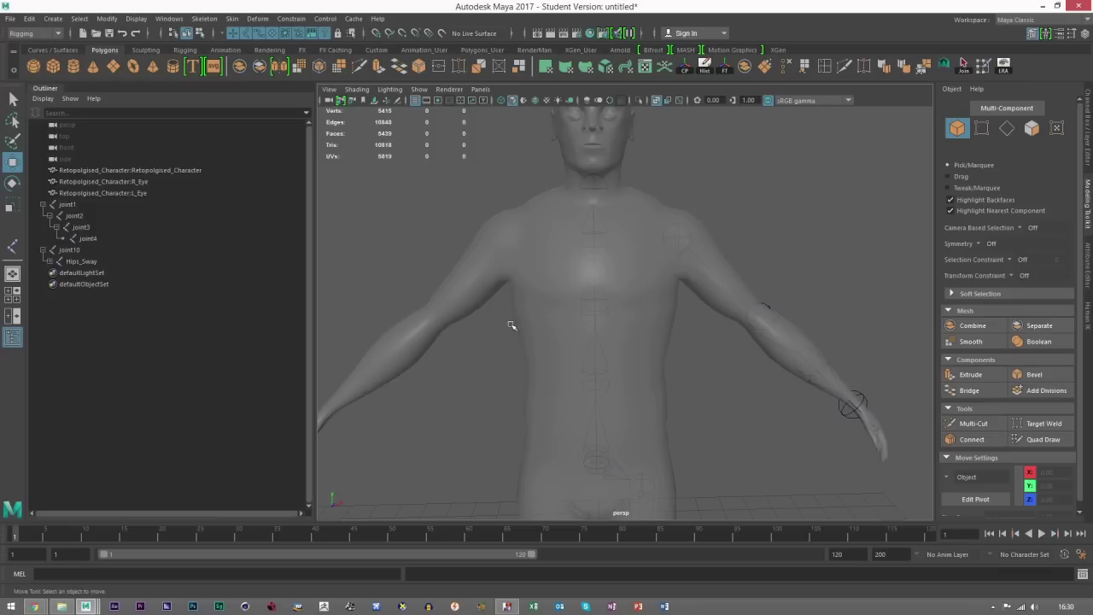
pyautogui.press('space')
pyautogui.press('space')
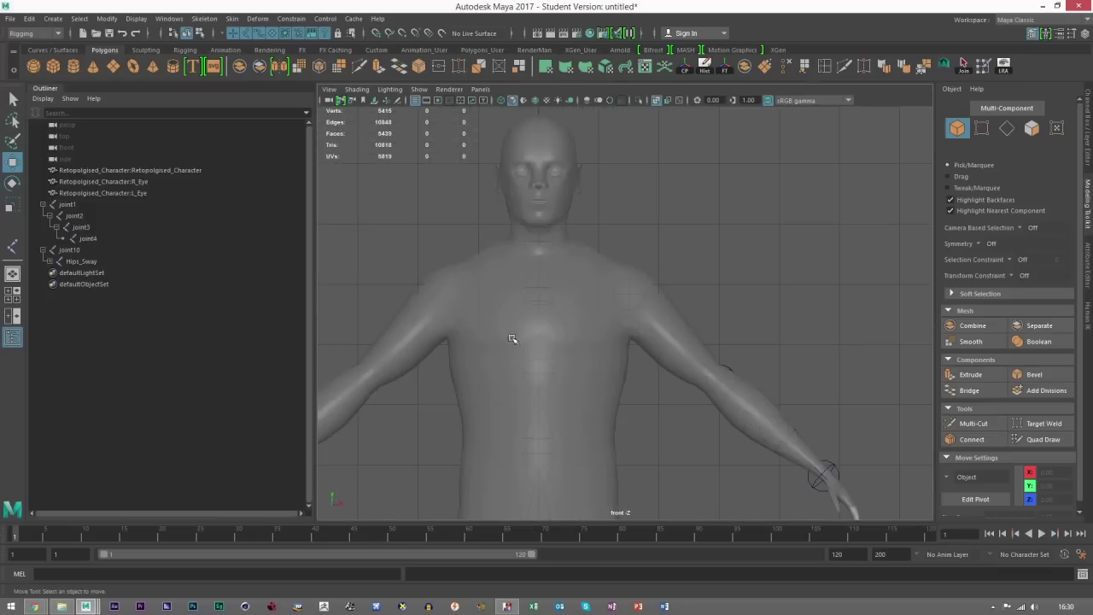
pyautogui.click(203, 18)
pyautogui.click(210, 46)
pyautogui.click(720, 223)
pyautogui.click(12, 161)
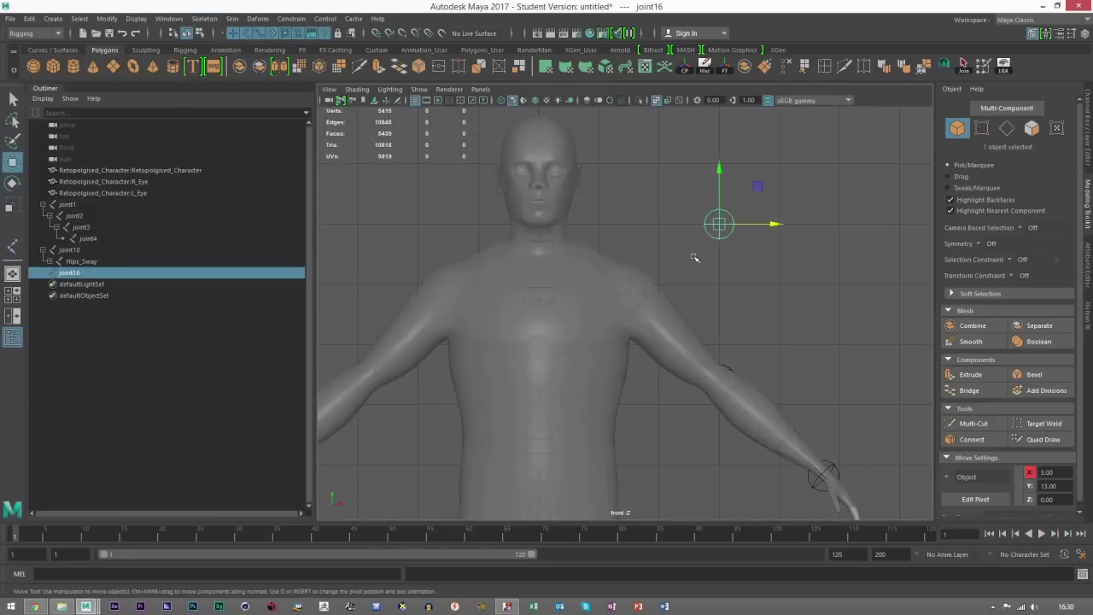
# Step: Move joint16 onto the character's chest beside the upper spine, at about X 0.72, Y 11.42, Z 0.13
pyautogui.scroll(2, 705, 258)
pyautogui.moveTo(785, 158); pyautogui.dragTo(620, 281)
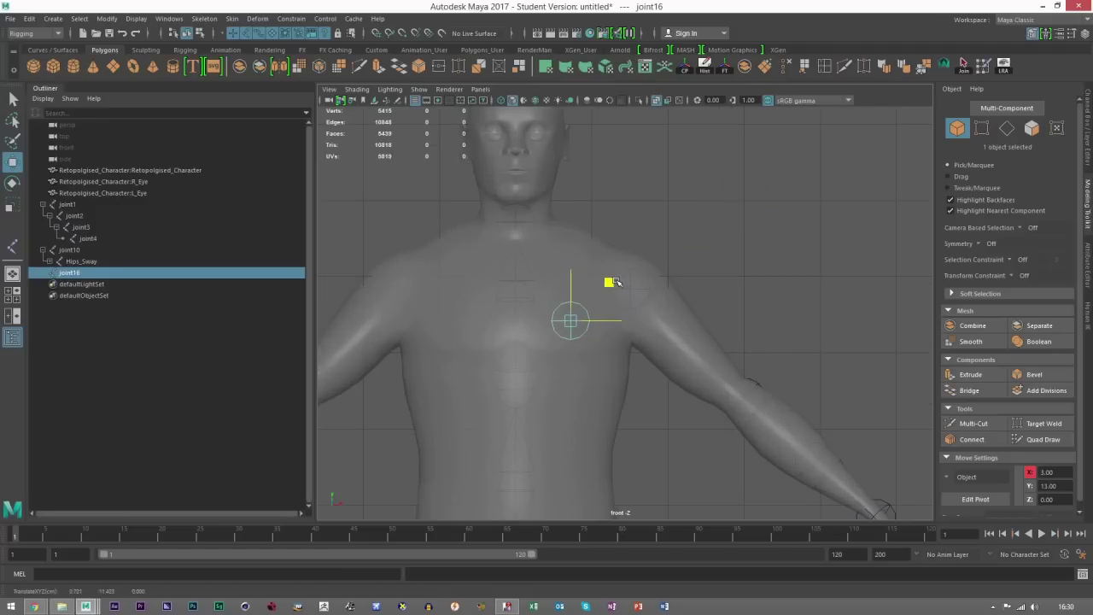
pyautogui.press('space')
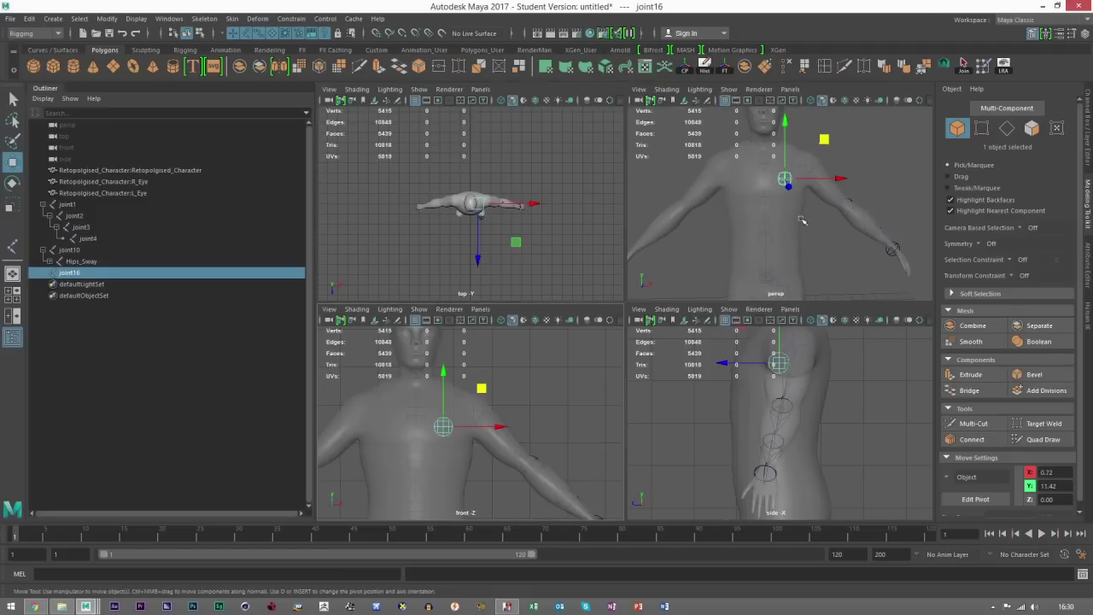
pyautogui.press('space')
pyautogui.keyDown('alt'); pyautogui.moveTo(786, 241); pyautogui.dragTo(539, 341); pyautogui.keyUp('alt')
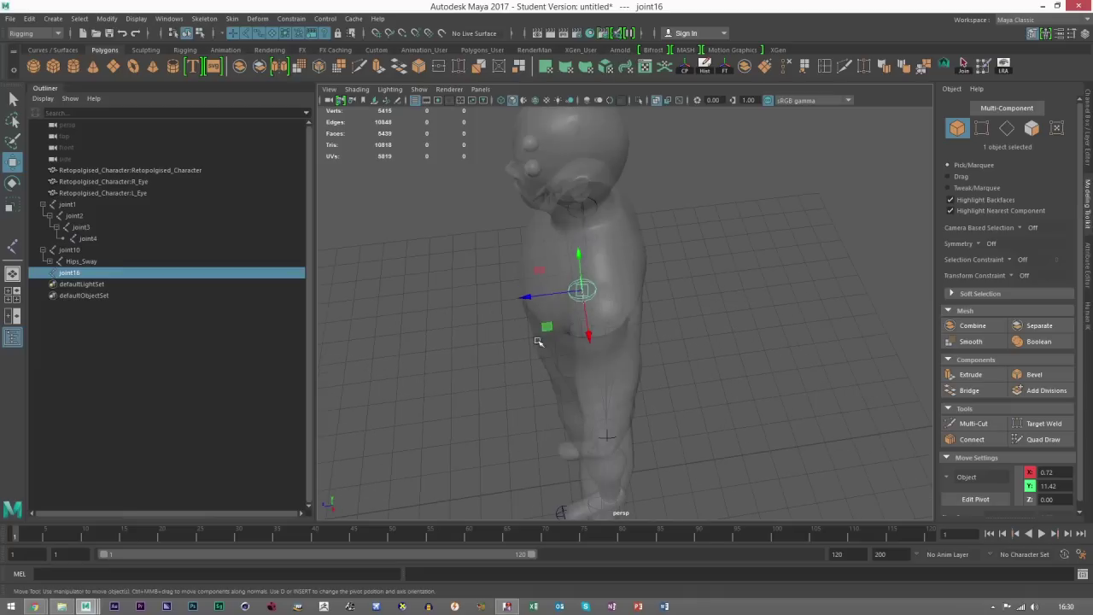
pyautogui.moveTo(559, 296); pyautogui.dragTo(637, 256)
pyautogui.scroll(2, 637, 257)
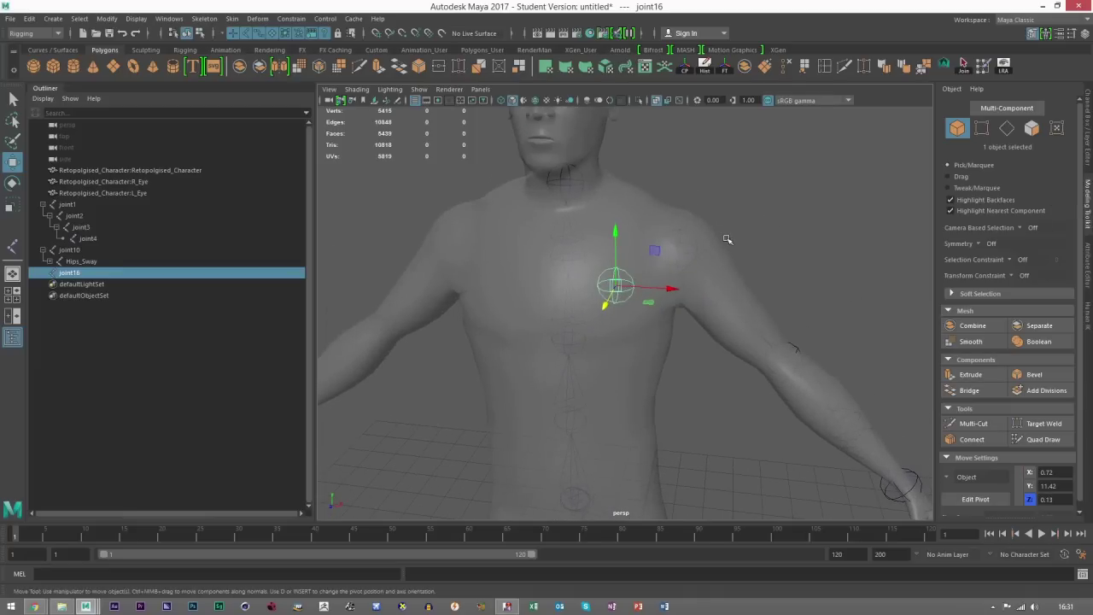
pyautogui.keyDown('alt'); pyautogui.moveTo(674, 293); pyautogui.dragTo(696, 288); pyautogui.keyUp('alt')
pyautogui.keyDown('alt'); pyautogui.moveTo(652, 282); pyautogui.dragTo(625, 297, button='middle'); pyautogui.keyUp('alt')
pyautogui.scroll(2, 603, 286)
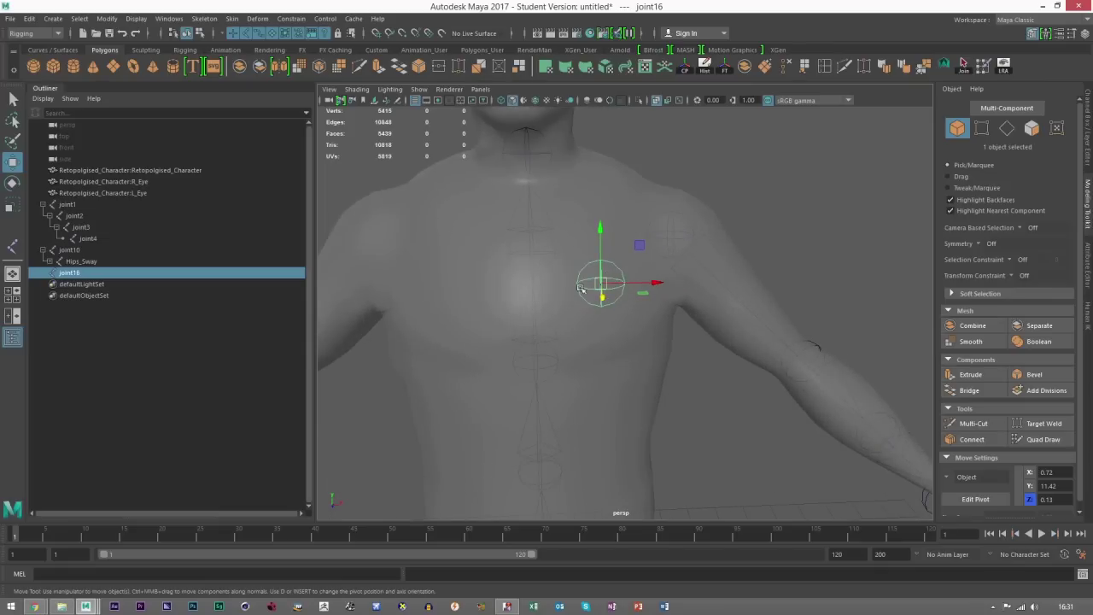
# Step: Parent joint16 under the upper spine joint14 and expand the Hips_Sway hierarchy
pyautogui.keyDown('shift'); pyautogui.click(531, 257); pyautogui.keyUp('shift')
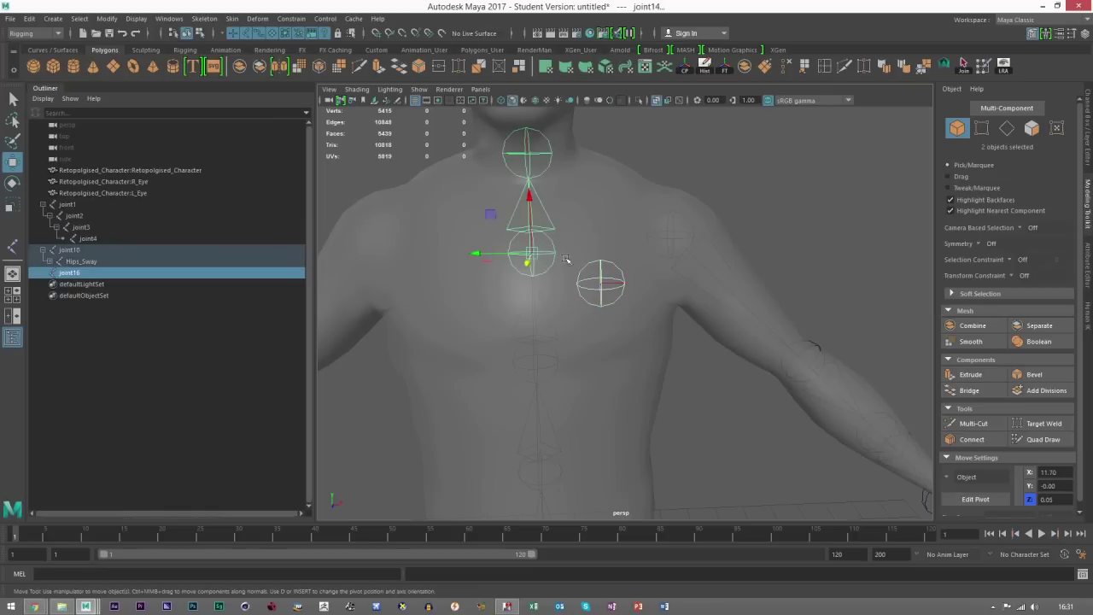
pyautogui.press('Delete')
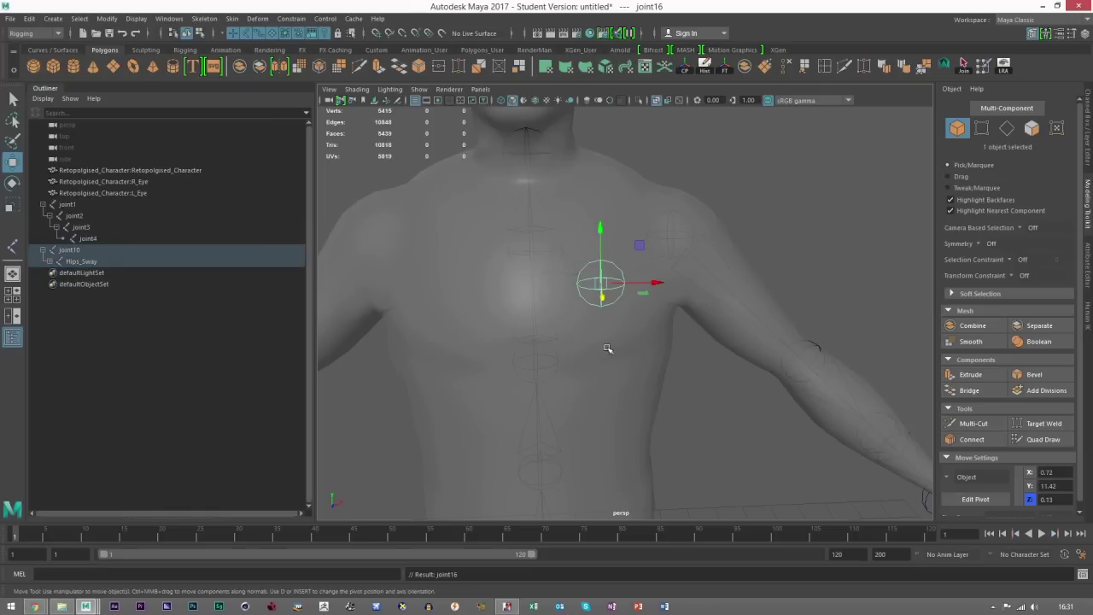
pyautogui.click(692, 415)
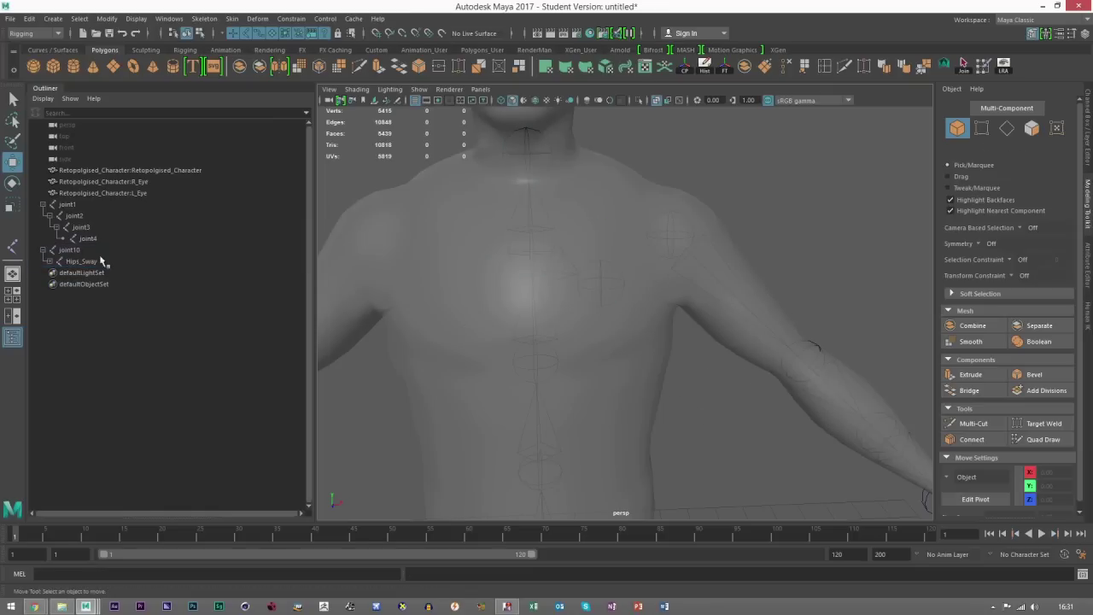
pyautogui.keyDown('shift'); pyautogui.click(49, 261); pyautogui.keyUp('shift')
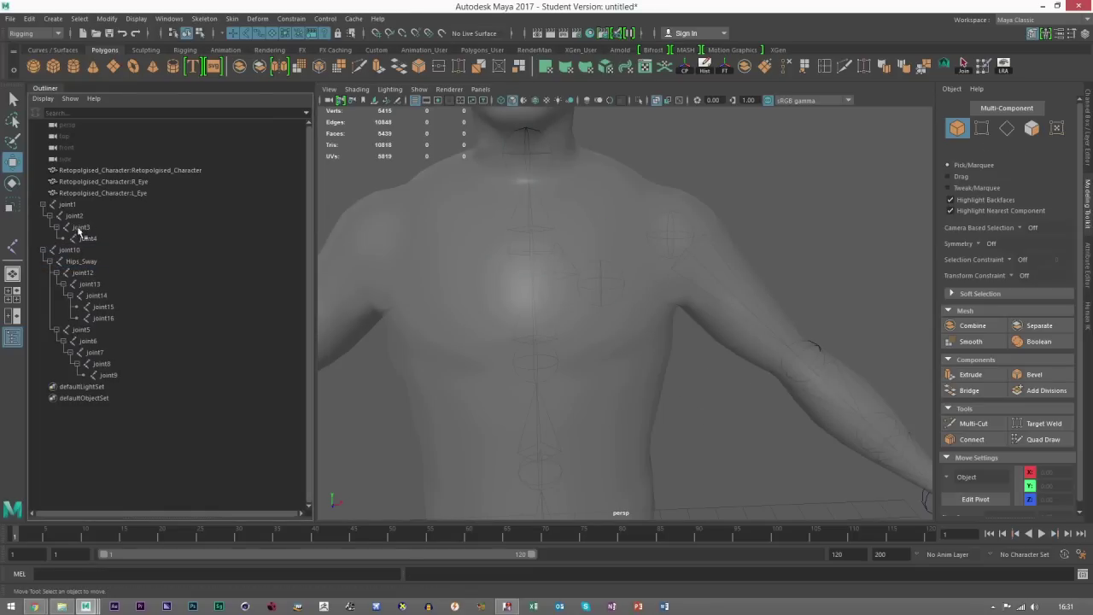
# Step: Test the new connection by rotating joint14 in the upper chest, and undo the rotation
pyautogui.click(531, 255)
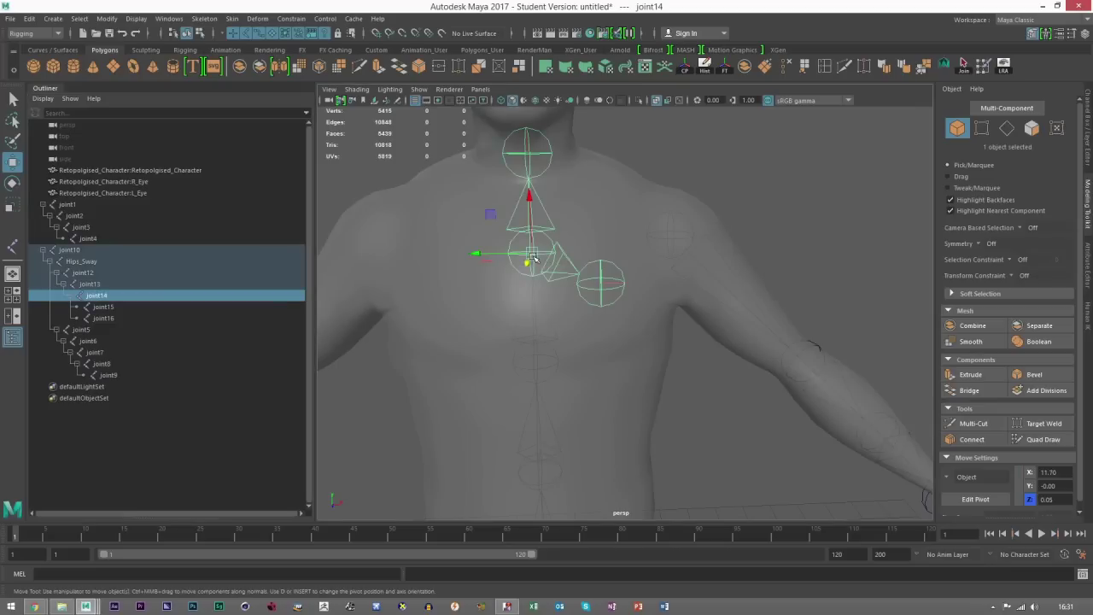
pyautogui.press('e')
pyautogui.moveTo(569, 274); pyautogui.dragTo(552, 218)
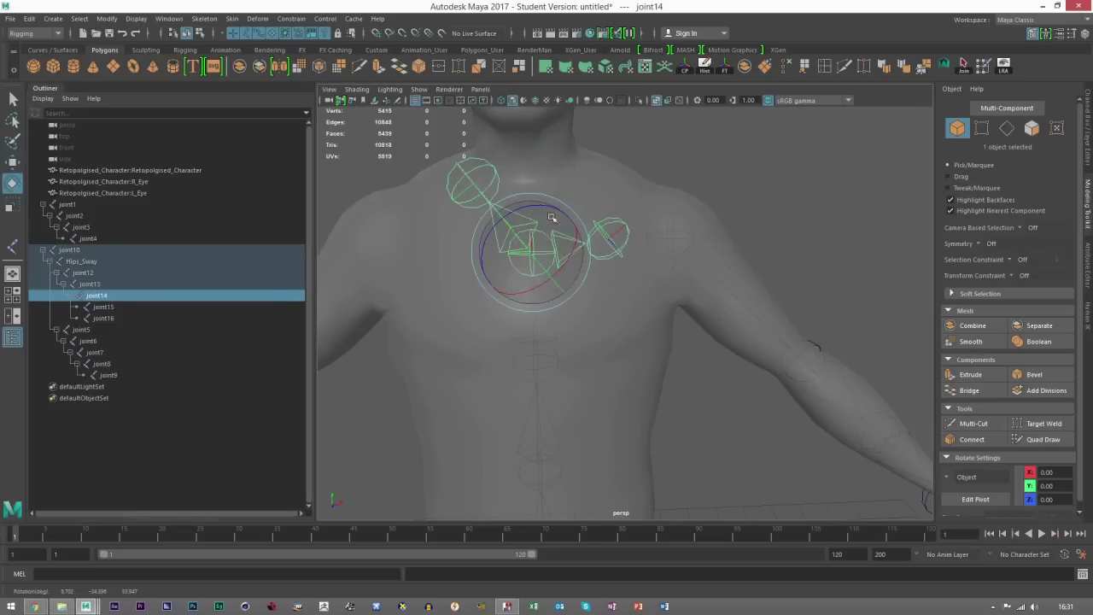
pyautogui.hotkey('ctrl', 'z')
pyautogui.click(12, 161)
pyautogui.click(714, 410)
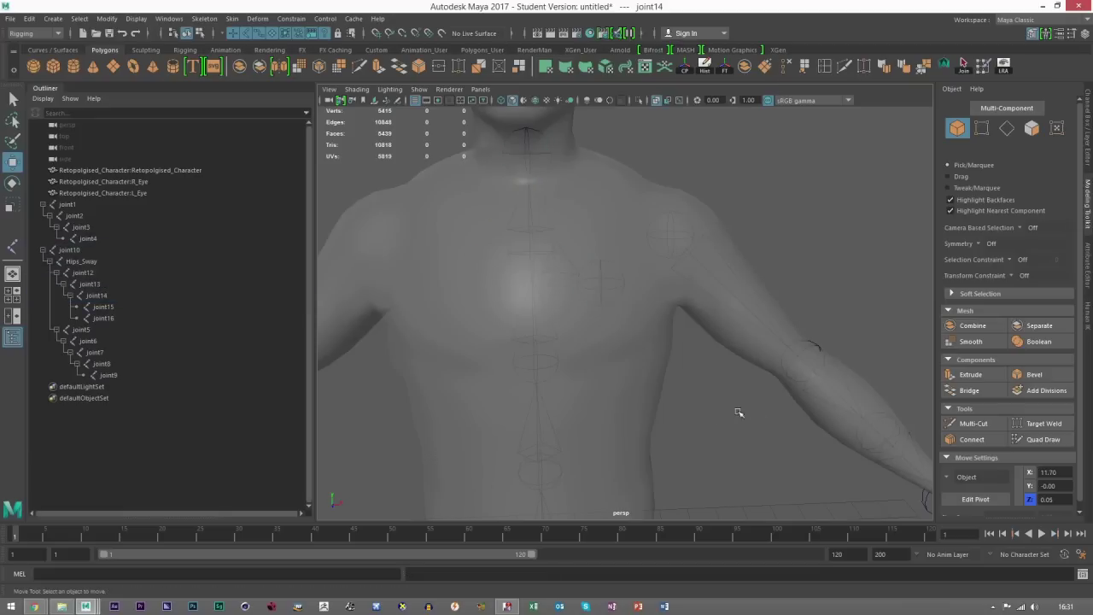
# Step: Parent the arm chain's root joint1 under the clavicle joint16
pyautogui.click(673, 237)
pyautogui.keyDown('alt'); pyautogui.moveTo(674, 242); pyautogui.dragTo(628, 239); pyautogui.keyUp('alt')
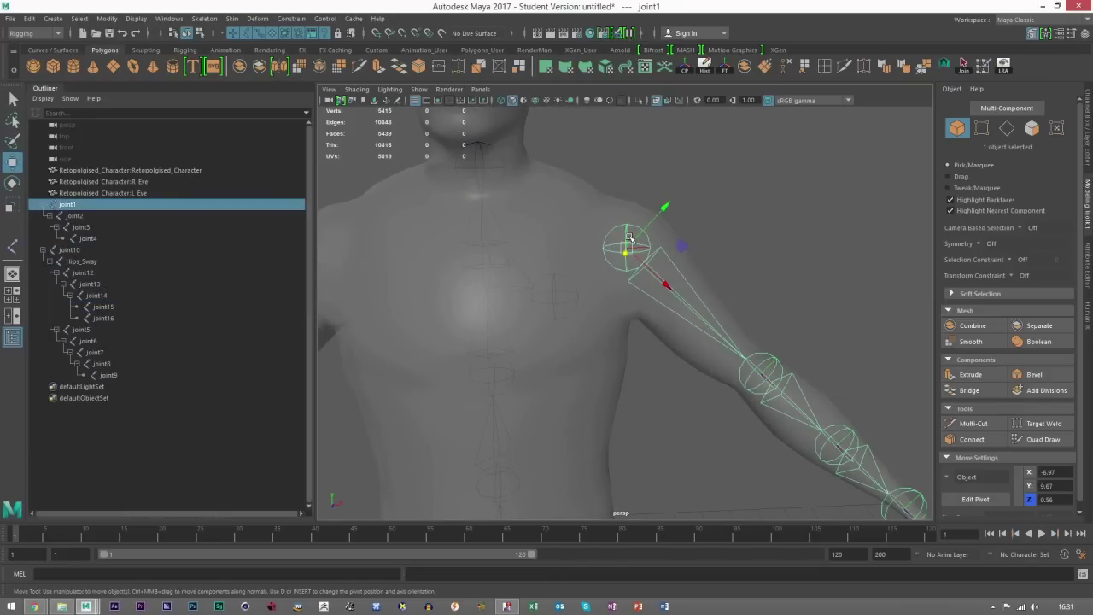
pyautogui.keyDown('shift'); pyautogui.click(553, 297); pyautogui.keyUp('shift')
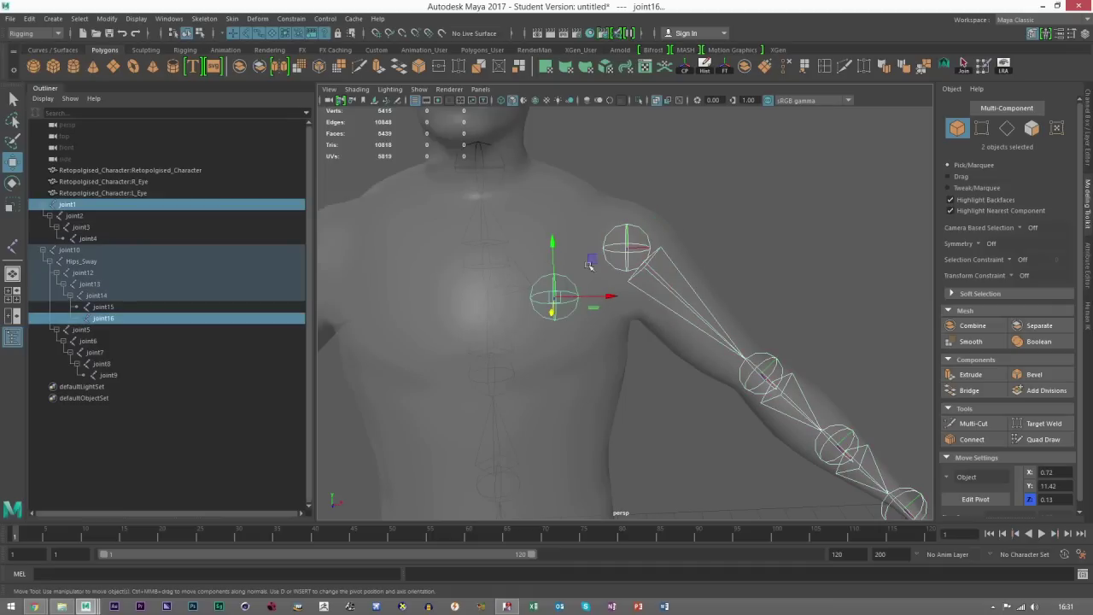
pyautogui.press('p')
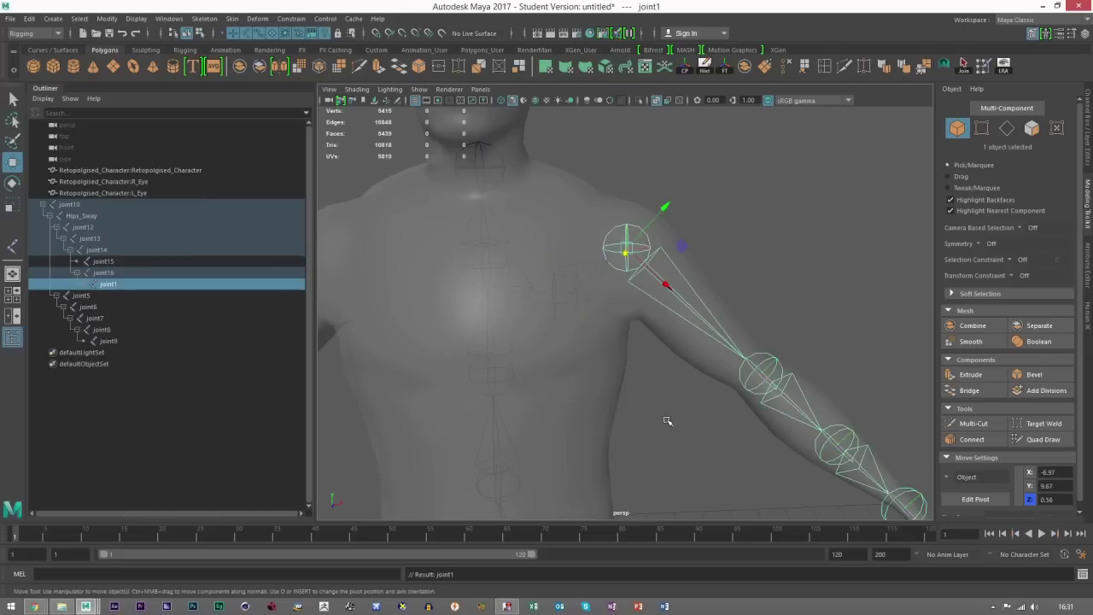
pyautogui.click(512, 262)
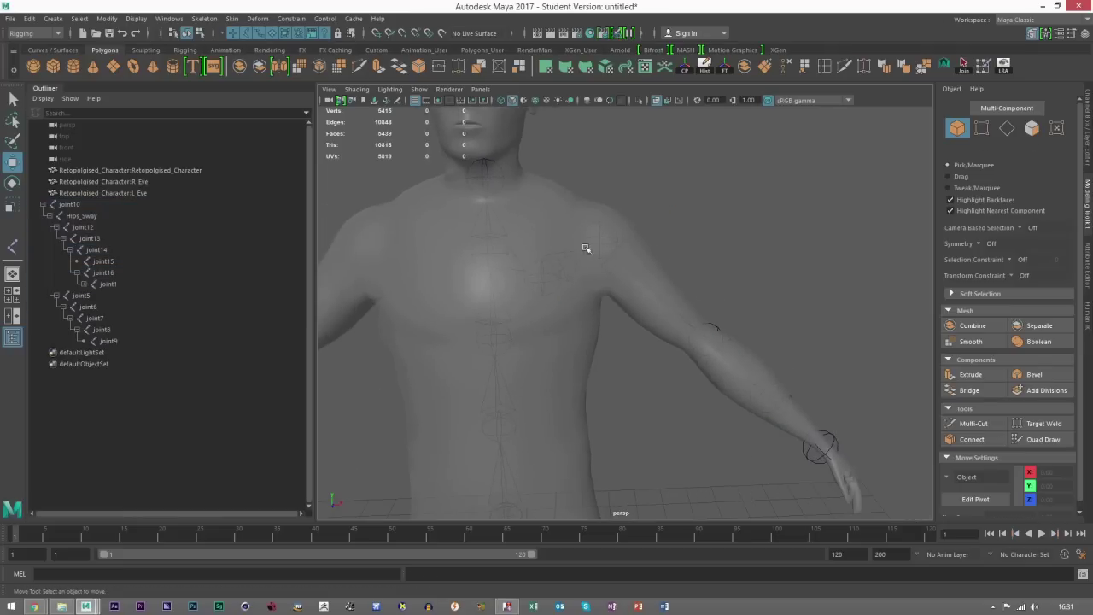
# Step: Test the clavicle joint16 by rotating it together with the arm chain, and undo the rotation
pyautogui.keyDown('alt'); pyautogui.moveTo(673, 313); pyautogui.dragTo(591, 268); pyautogui.keyUp('alt')
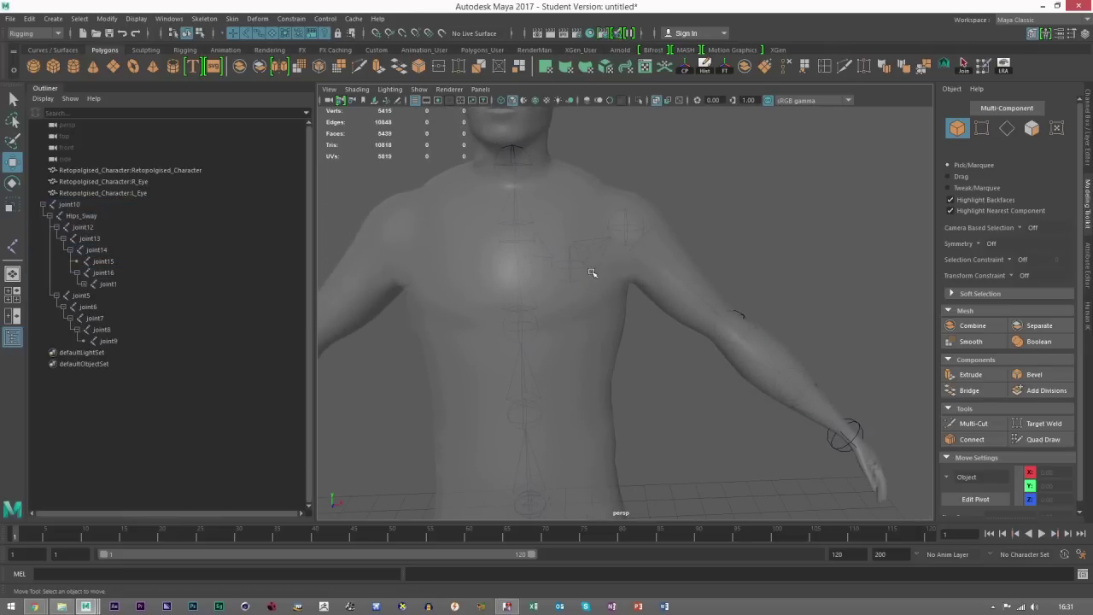
pyautogui.click(567, 267)
pyautogui.scroll(5, 590, 309)
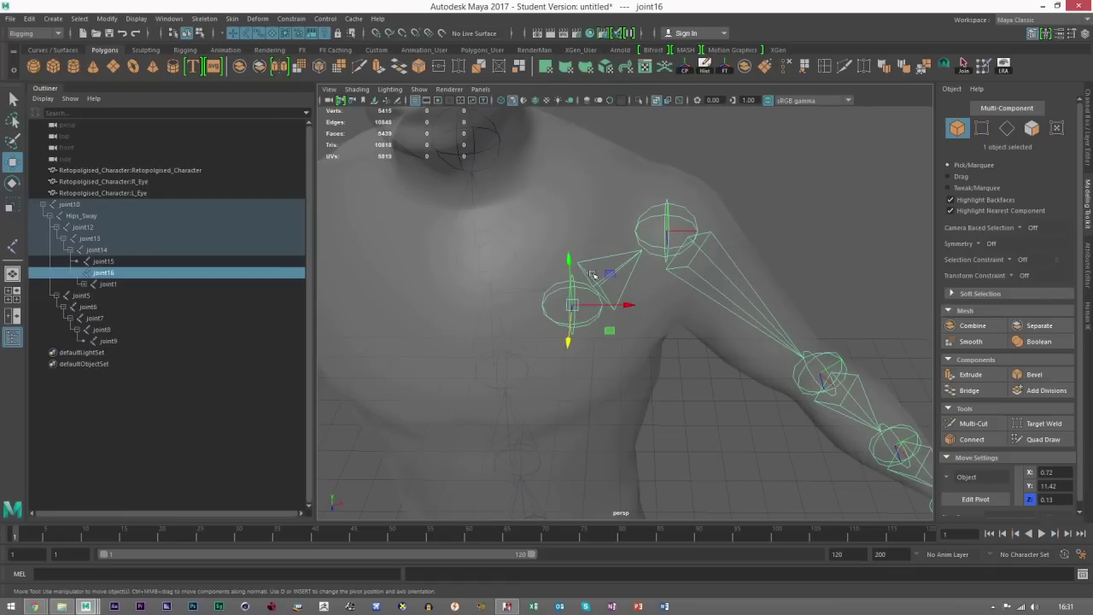
pyautogui.press('e')
pyautogui.scroll(-3, 603, 305)
pyautogui.keyDown('alt'); pyautogui.moveTo(607, 310); pyautogui.dragTo(607, 264); pyautogui.keyUp('alt')
pyautogui.keyDown('alt'); pyautogui.moveTo(601, 205); pyautogui.dragTo(595, 268, button='middle'); pyautogui.keyUp('alt')
pyautogui.moveTo(594, 269); pyautogui.dragTo(608, 329)
pyautogui.hotkey('ctrl', 'z')
# Step: Shift the clavicle joint16 slightly toward the chest centre, to about X 0.49, Y 11.44
pyautogui.press('w')
pyautogui.press('Down')
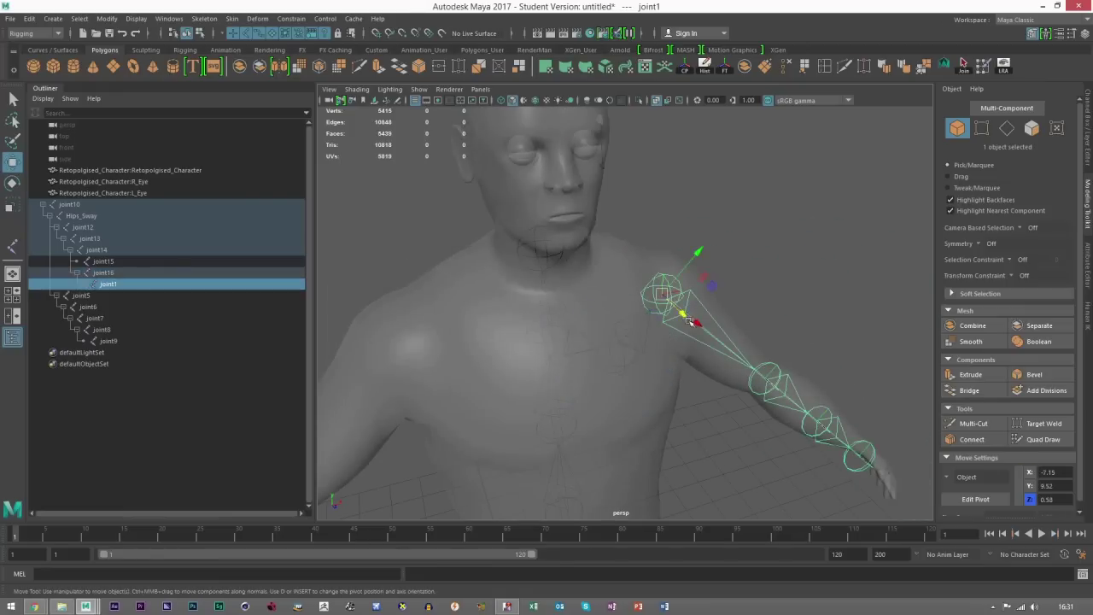
pyautogui.keyDown('alt'); pyautogui.moveTo(690, 322); pyautogui.dragTo(626, 277); pyautogui.keyUp('alt')
pyautogui.keyDown('alt'); pyautogui.moveTo(665, 308); pyautogui.dragTo(595, 246, button='middle'); pyautogui.keyUp('alt')
pyautogui.click(766, 279)
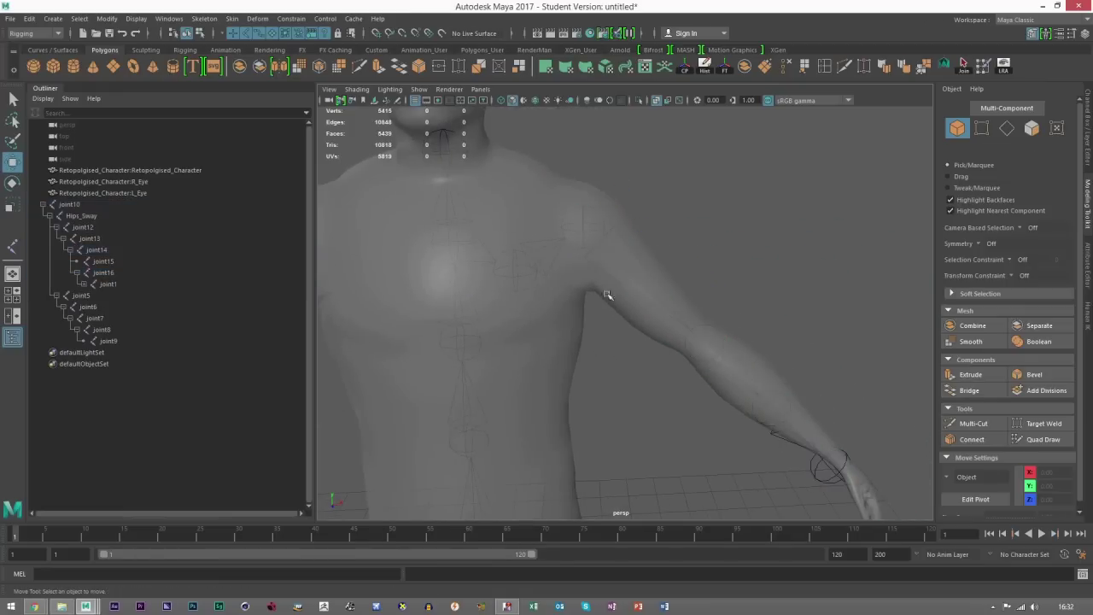
# Step: Examine how the clavicle joint16 sits between the spine and the arm chain, viewing the torso from the front
pyautogui.click(512, 271)
pyautogui.scroll(-3, 514, 273)
pyautogui.keyDown('alt'); pyautogui.moveTo(518, 290); pyautogui.dragTo(542, 323); pyautogui.keyUp('alt')
pyautogui.keyDown('alt'); pyautogui.moveTo(543, 324); pyautogui.dragTo(633, 321, button='middle'); pyautogui.keyUp('alt')
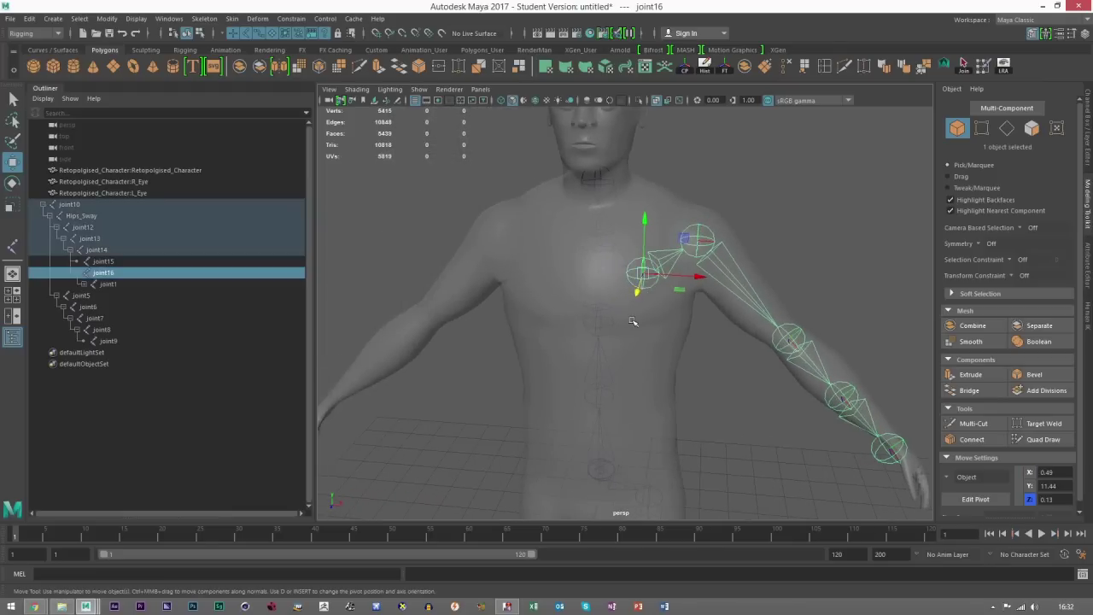
pyautogui.keyDown('alt'); pyautogui.moveTo(695, 381); pyautogui.dragTo(742, 386); pyautogui.keyUp('alt')
pyautogui.click(742, 385)
pyautogui.click(646, 277)
pyautogui.click(763, 191)
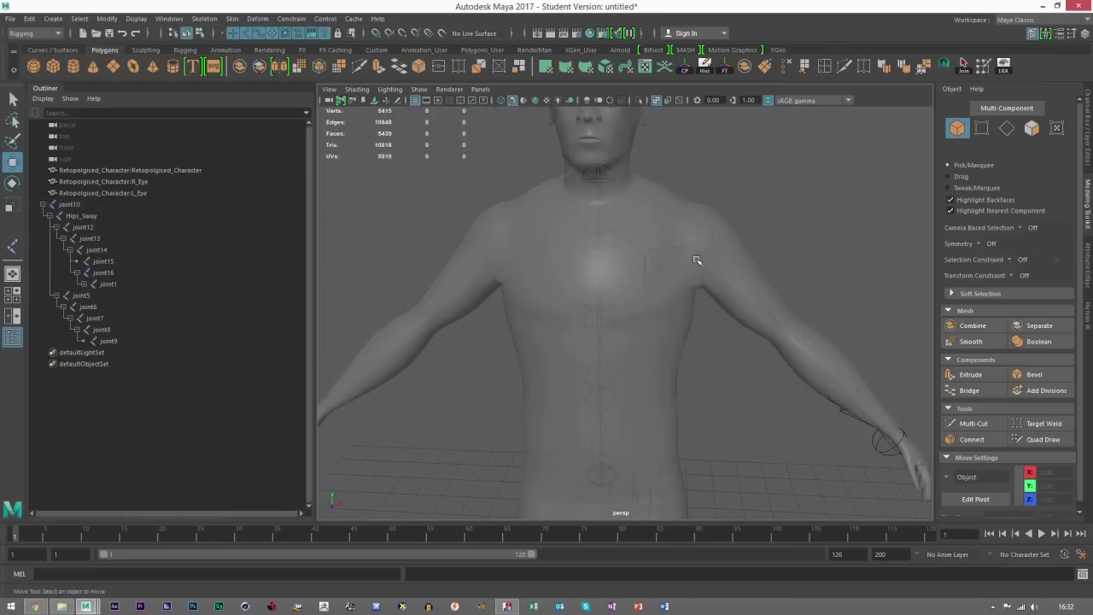
pyautogui.scroll(-2, 684, 474)
pyautogui.keyDown('alt'); pyautogui.moveTo(684, 475); pyautogui.dragTo(672, 388, button='middle'); pyautogui.keyUp('alt')
pyautogui.keyDown('alt'); pyautogui.moveTo(622, 202); pyautogui.dragTo(667, 341, button='middle'); pyautogui.keyUp('alt')
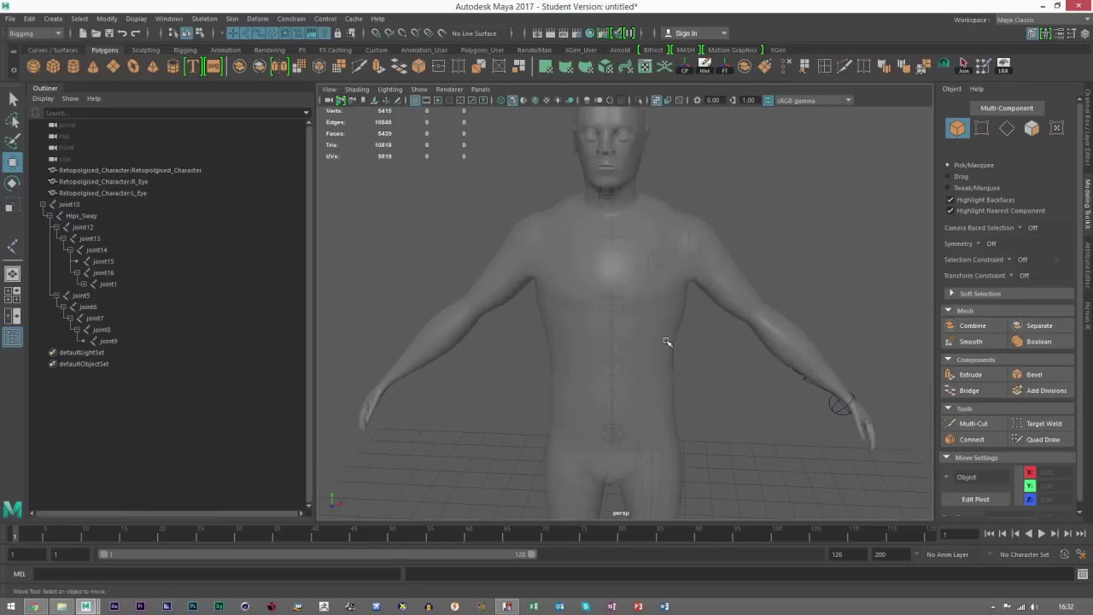
pyautogui.keyDown('alt'); pyautogui.moveTo(635, 250); pyautogui.dragTo(675, 366, button='middle'); pyautogui.keyUp('alt')
# Step: Try duplicating the neck joint15 and moving the copy vertically, and delete the copy
pyautogui.scroll(3, 675, 366)
pyautogui.keyDown('alt'); pyautogui.moveTo(675, 354); pyautogui.dragTo(581, 334); pyautogui.keyUp('alt')
pyautogui.click(580, 333)
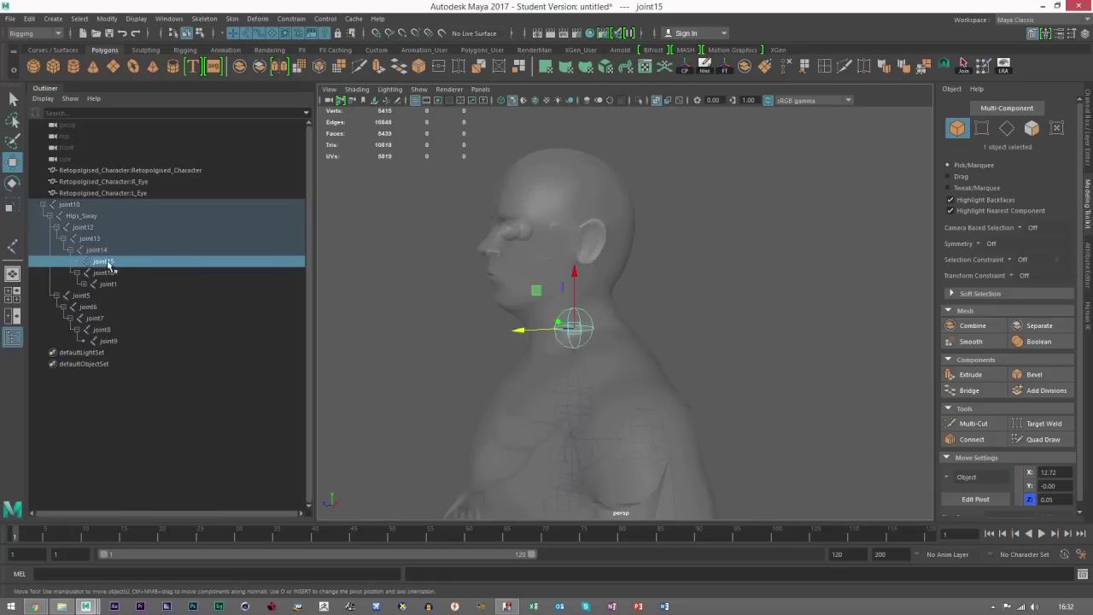
pyautogui.hotkey('ctrl', 'd')
pyautogui.moveTo(571, 270); pyautogui.dragTo(440, 310)
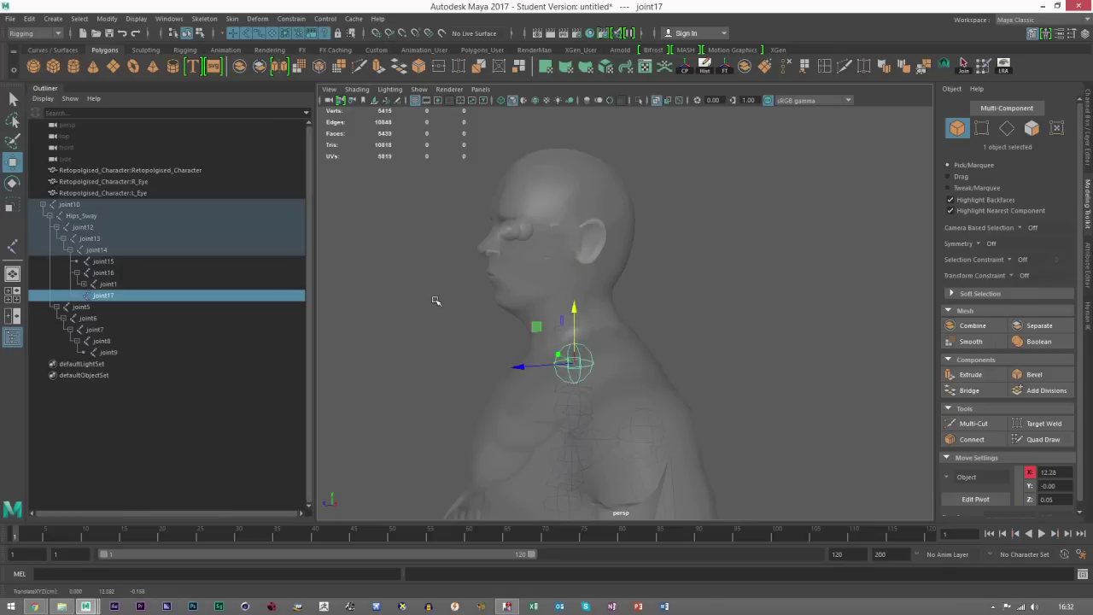
pyautogui.press('Delete')
# Step: Duplicate the neck joint15 and parent the copy under joint15
pyautogui.click(101, 261)
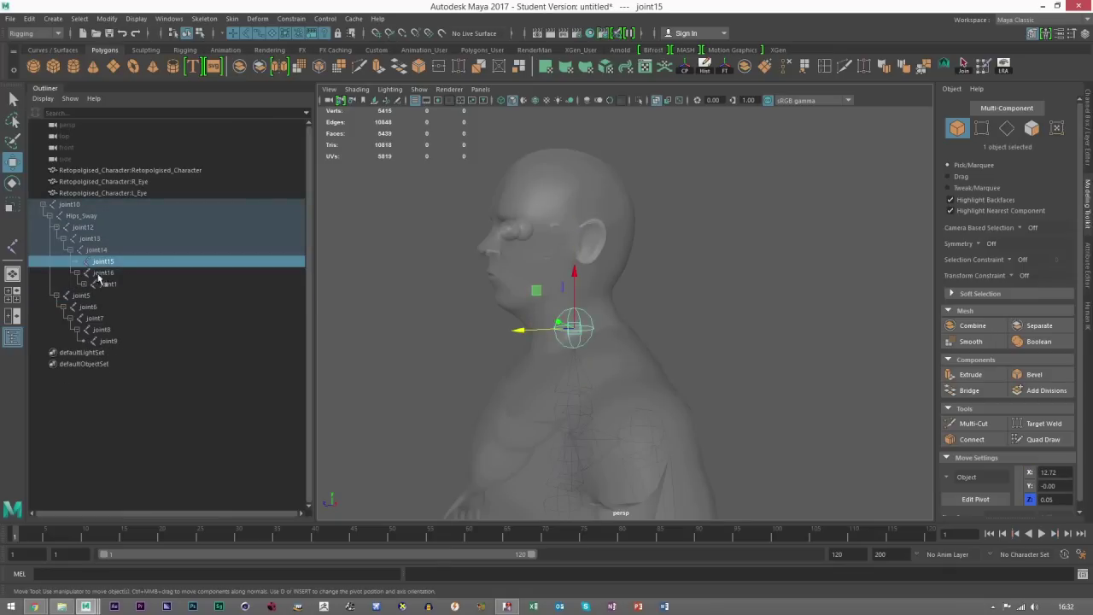
pyautogui.click(102, 274)
pyautogui.keyDown('alt'); pyautogui.moveTo(515, 379); pyautogui.dragTo(418, 310); pyautogui.keyUp('alt')
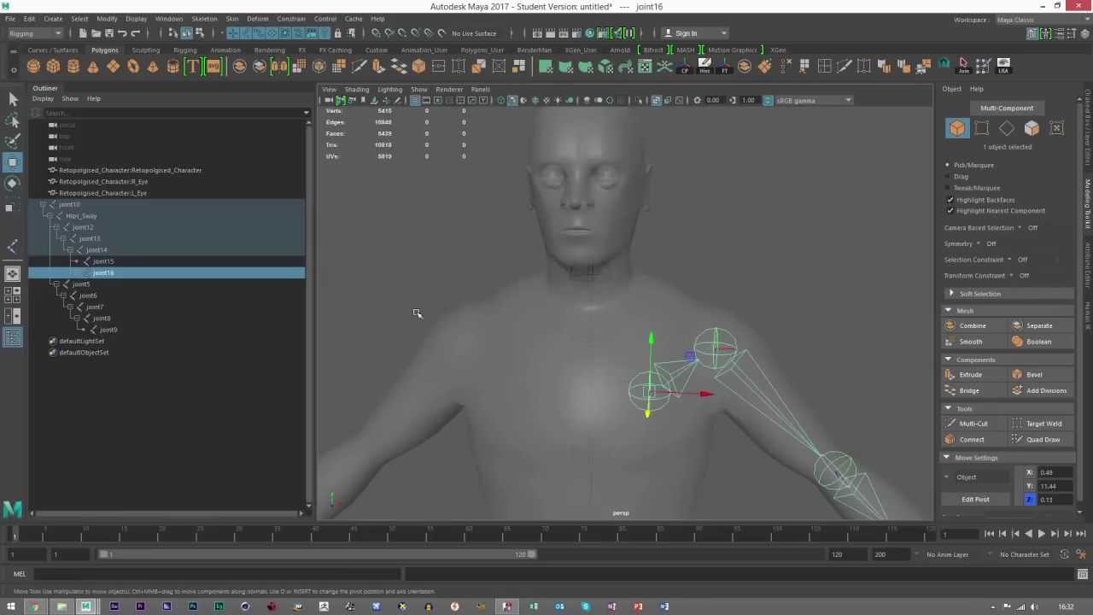
pyautogui.click(100, 262)
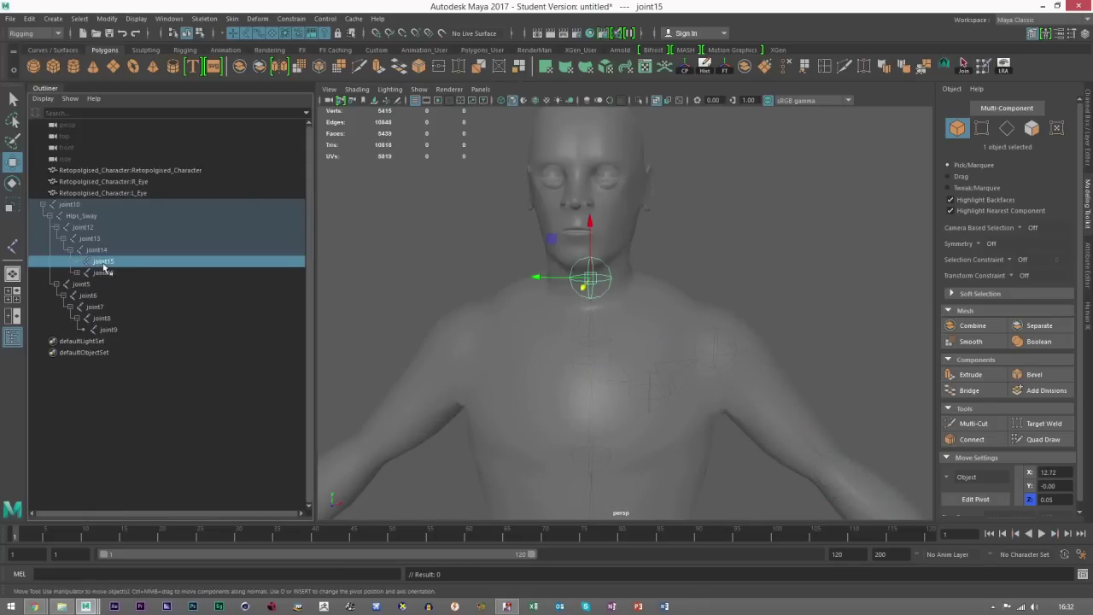
pyautogui.hotkey('ctrl', 'd')
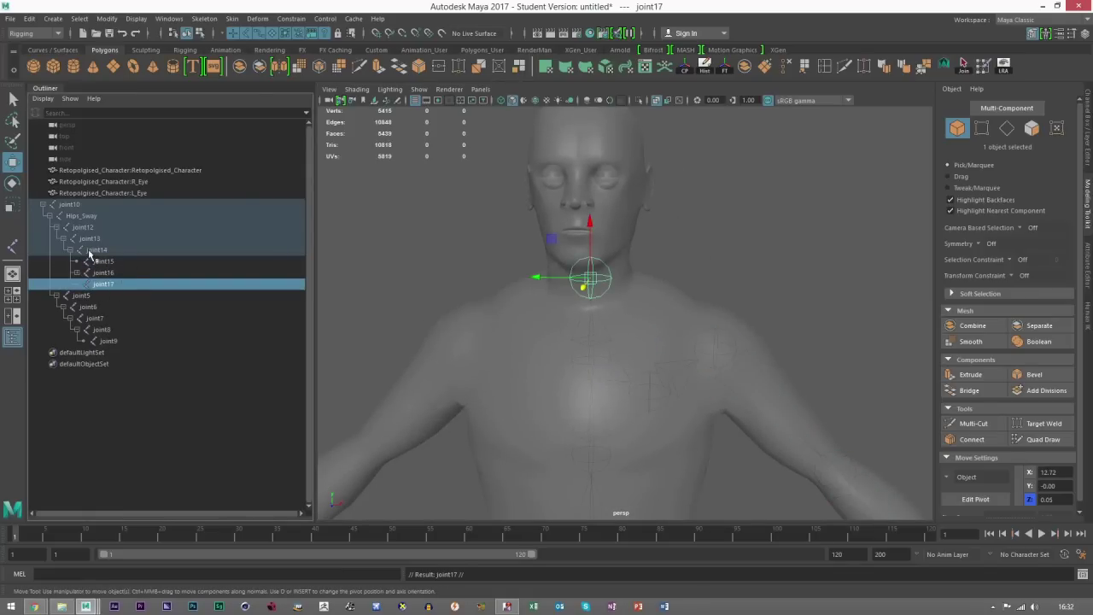
pyautogui.click(91, 251)
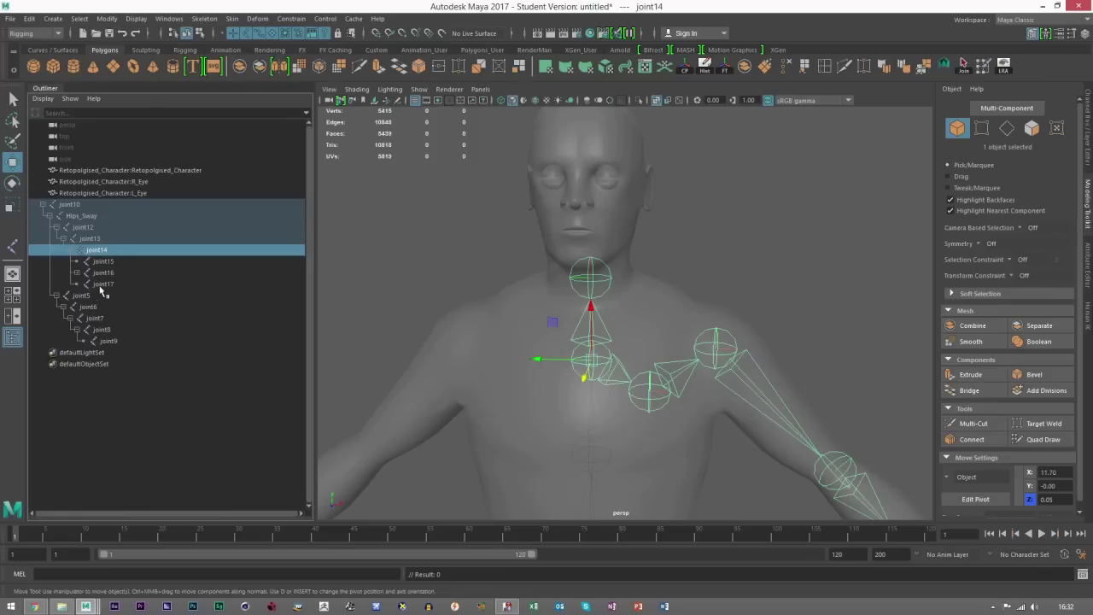
pyautogui.click(101, 286)
pyautogui.moveTo(101, 290); pyautogui.dragTo(103, 264)
pyautogui.click(104, 261)
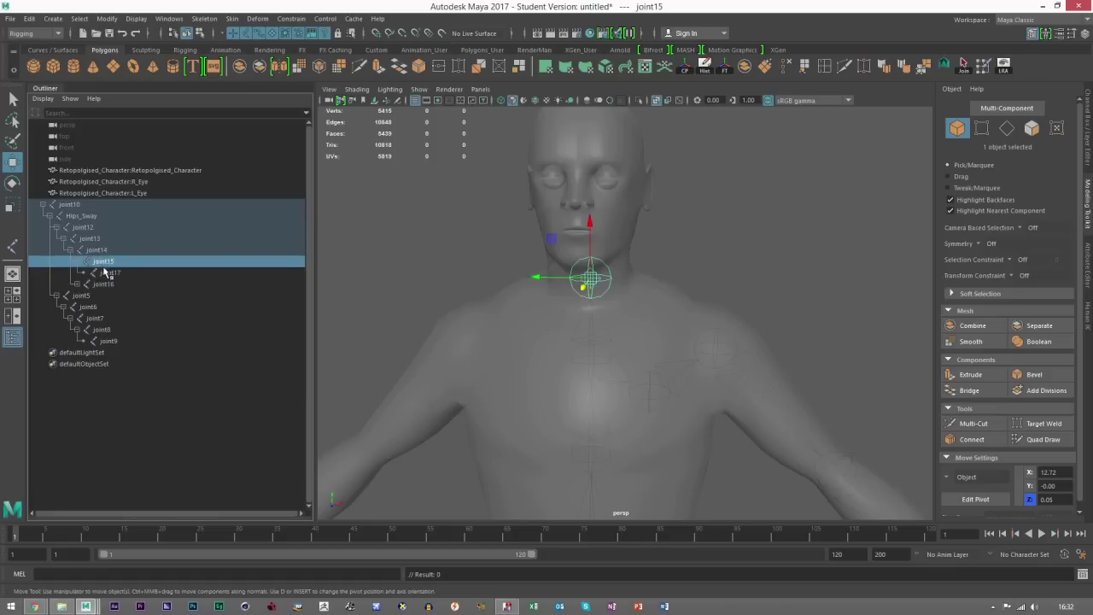
# Step: Raise the duplicated joint17 straight up from the neck to the upper part of the head
pyautogui.click(105, 271)
pyautogui.keyDown('alt'); pyautogui.moveTo(627, 296); pyautogui.dragTo(487, 288); pyautogui.keyUp('alt')
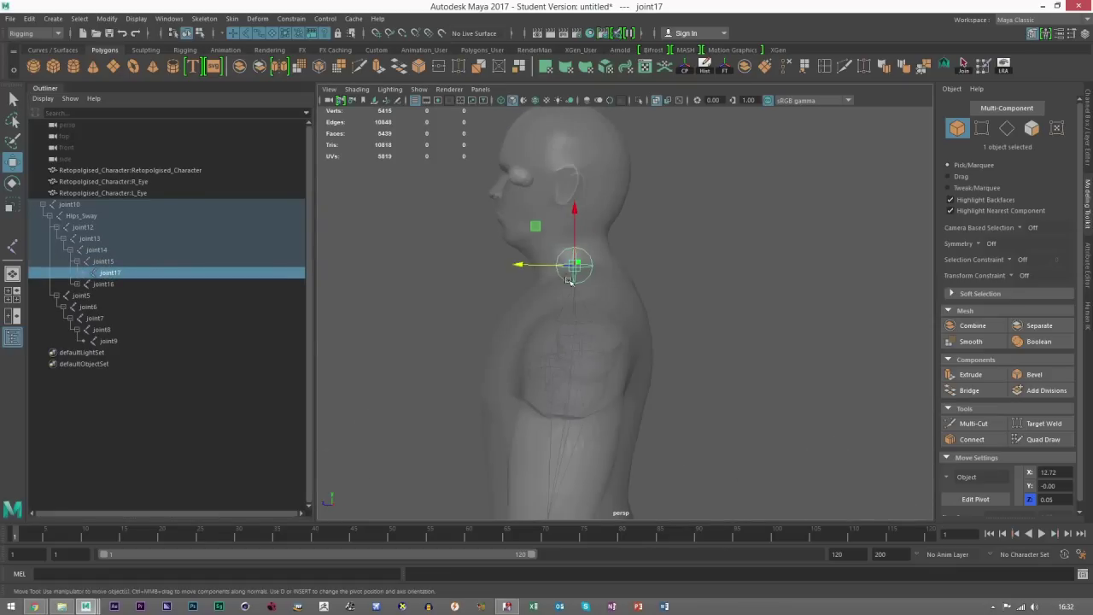
pyautogui.keyDown('alt'); pyautogui.moveTo(568, 281); pyautogui.dragTo(578, 359, button='middle'); pyautogui.keyUp('alt')
pyautogui.moveTo(586, 298); pyautogui.dragTo(582, 152)
pyautogui.scroll(5, 608, 309)
pyautogui.scroll(-1, 597, 295)
pyautogui.scroll(-3, 597, 295)
pyautogui.keyDown('alt'); pyautogui.moveTo(589, 351); pyautogui.dragTo(533, 344); pyautogui.keyUp('alt')
# Step: Rotate the neck joint15 so that the head joint above it tilts forward
pyautogui.press('Up')
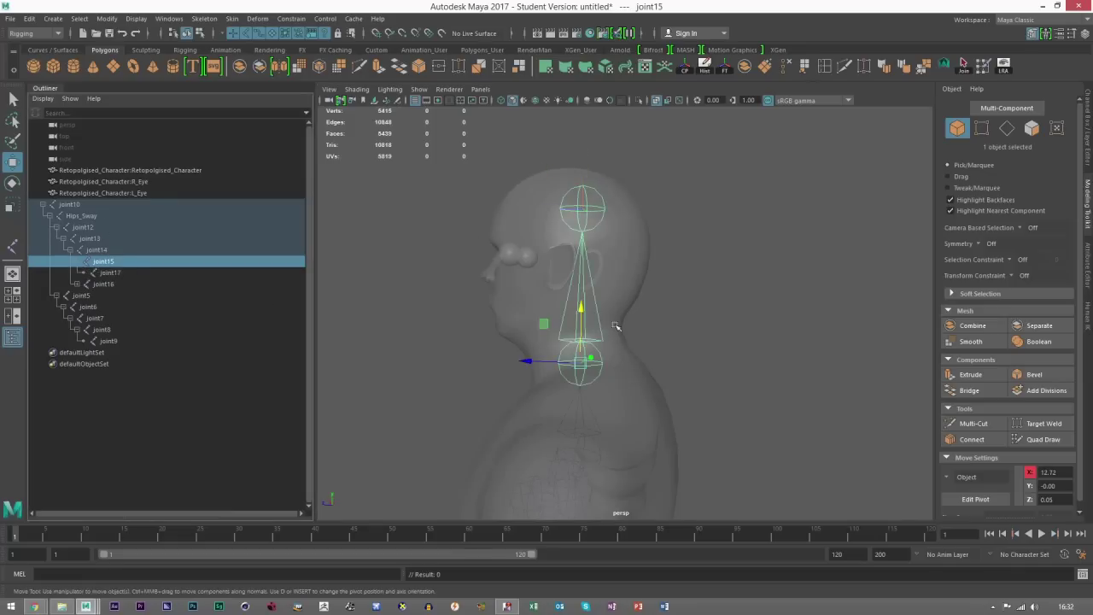
pyautogui.press('e')
pyautogui.moveTo(604, 322); pyautogui.dragTo(591, 316)
# Step: Move joint17 down along its bone from the forehead to jaw level, just above the neck joint
pyautogui.click(559, 219)
pyautogui.click(552, 214)
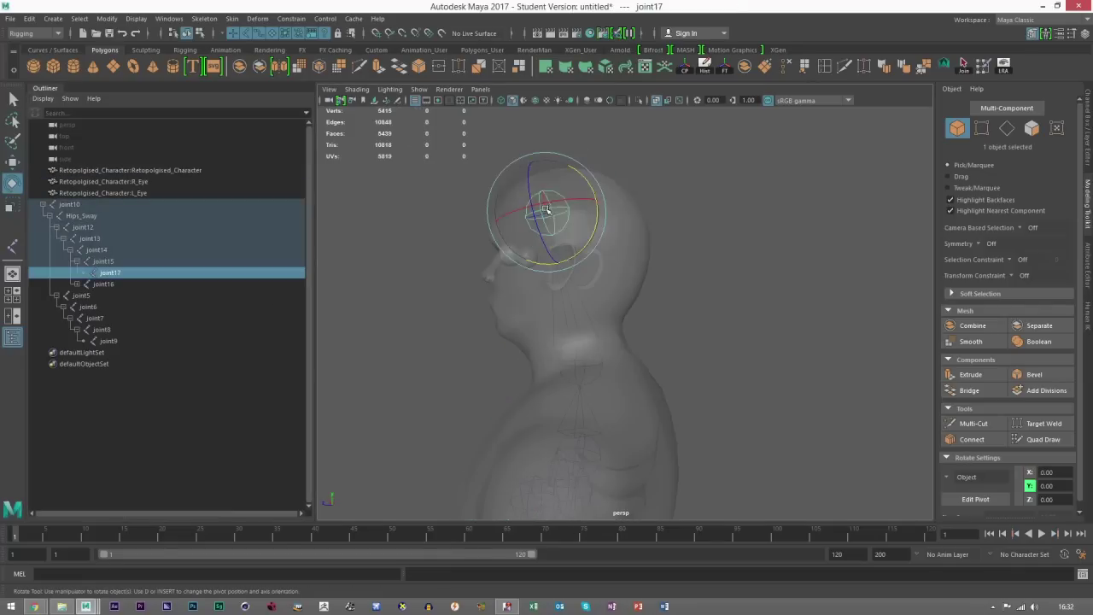
pyautogui.press('w')
pyautogui.moveTo(543, 171); pyautogui.dragTo(566, 274)
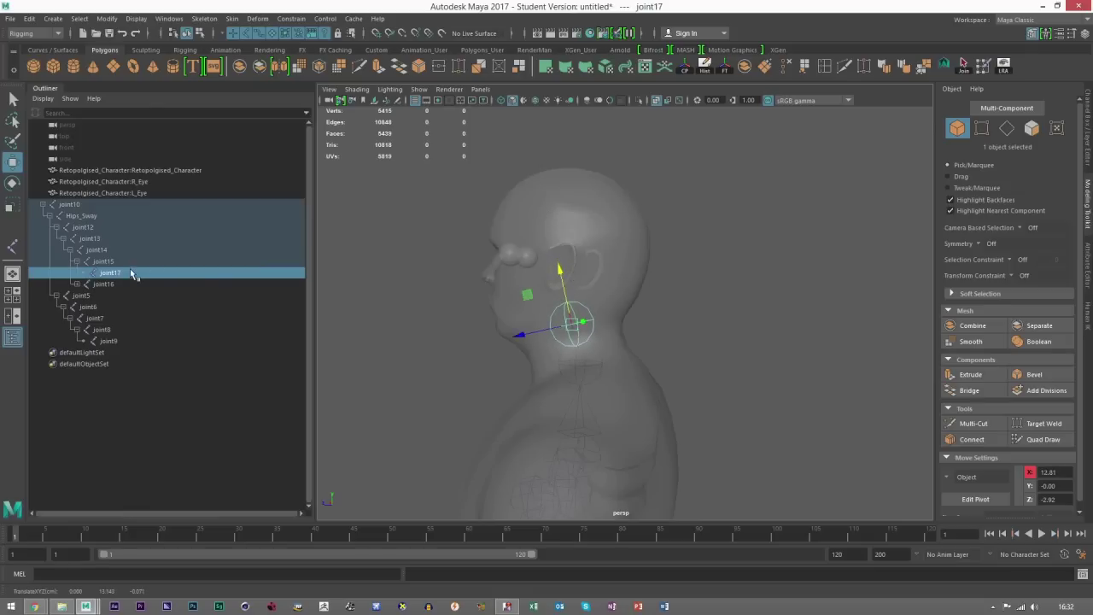
# Step: Duplicate joint17 as a child of itself and raise the copy to the top of the head
pyautogui.hotkey('ctrl', 'd')
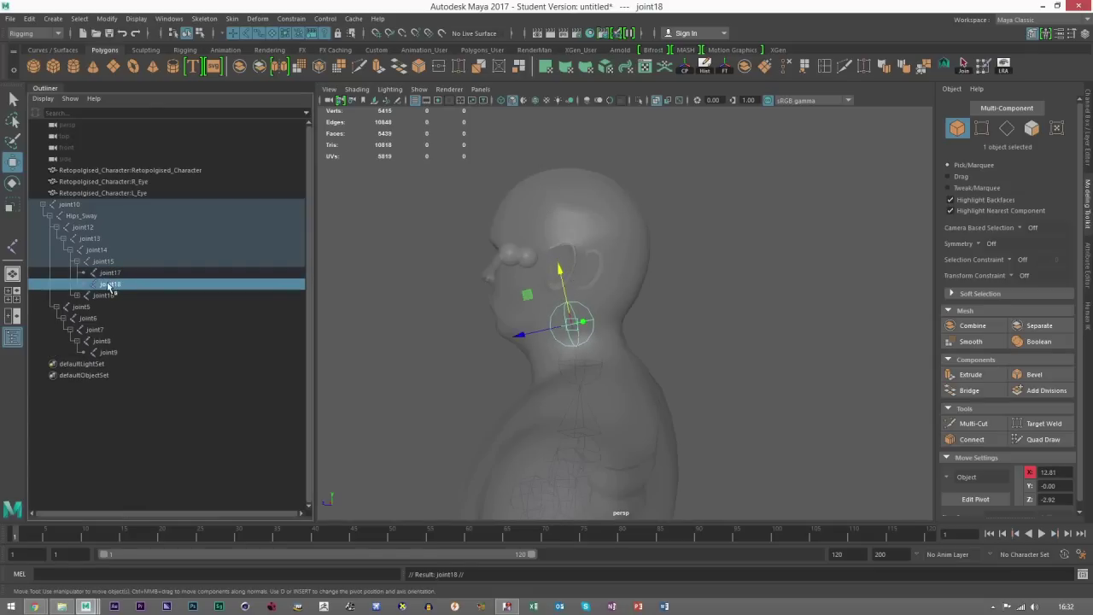
pyautogui.moveTo(112, 275); pyautogui.dragTo(86, 274, button='middle')
pyautogui.moveTo(561, 270); pyautogui.dragTo(565, 115)
pyautogui.keyDown('alt'); pyautogui.moveTo(702, 296); pyautogui.dragTo(726, 299); pyautogui.keyUp('alt')
pyautogui.click(726, 299)
# Step: Rename the root joint10 as Master
pyautogui.scroll(-3, 722, 300)
pyautogui.keyDown('alt'); pyautogui.moveTo(717, 302); pyautogui.dragTo(715, 342); pyautogui.keyUp('alt')
pyautogui.scroll(-3, 715, 341)
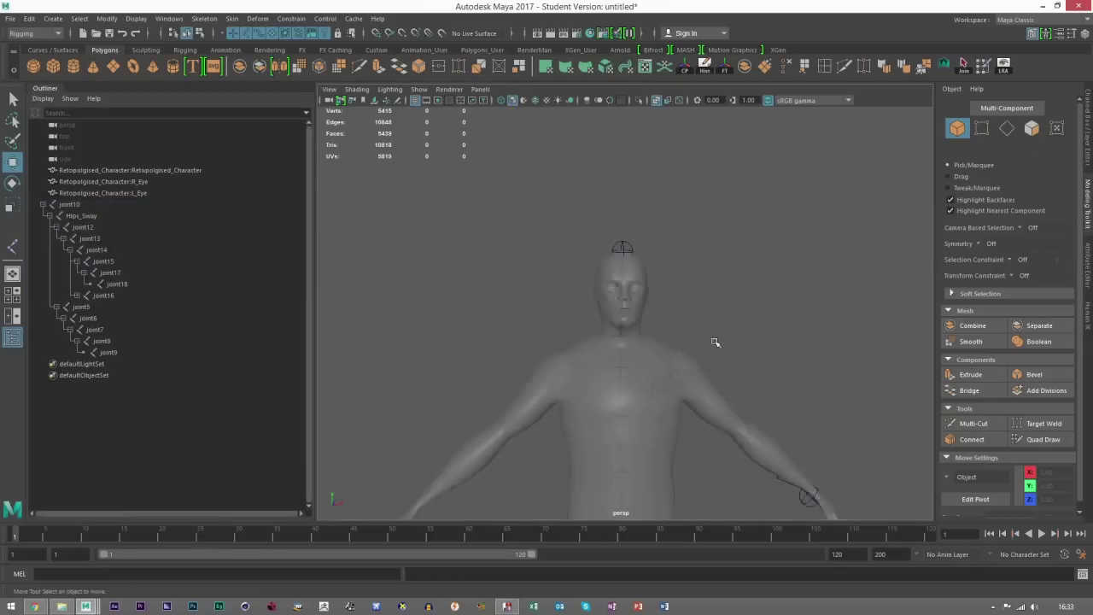
pyautogui.keyDown('alt'); pyautogui.moveTo(714, 342); pyautogui.dragTo(642, 251, button='middle'); pyautogui.keyUp('alt')
pyautogui.scroll(-3, 625, 295)
pyautogui.keyDown('alt'); pyautogui.moveTo(625, 295); pyautogui.dragTo(601, 247, button='middle'); pyautogui.keyUp('alt')
pyautogui.scroll(3, 595, 283)
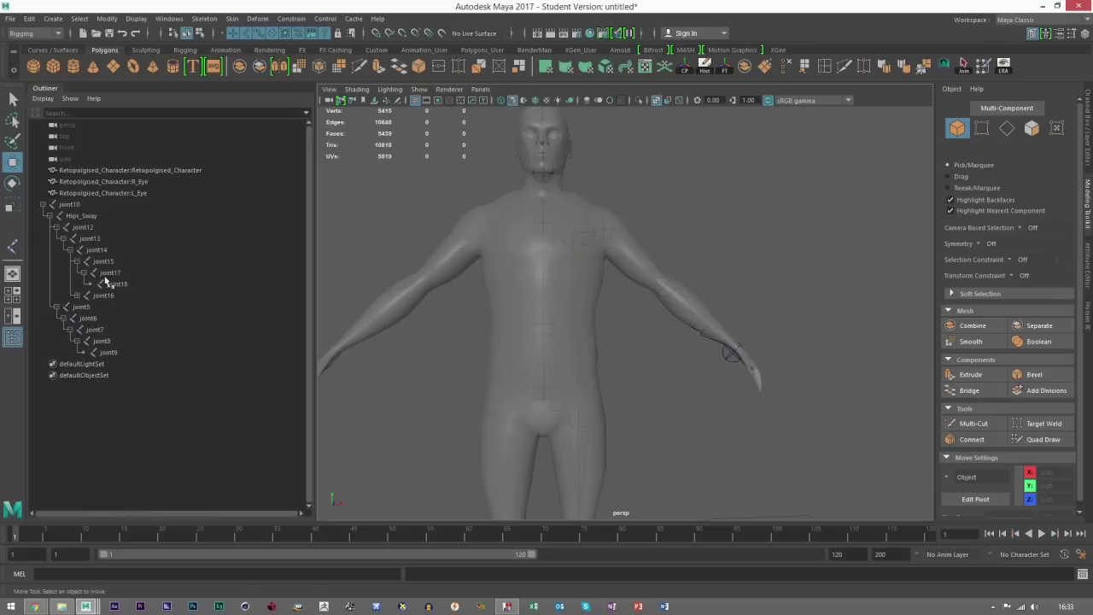
pyautogui.click(74, 206)
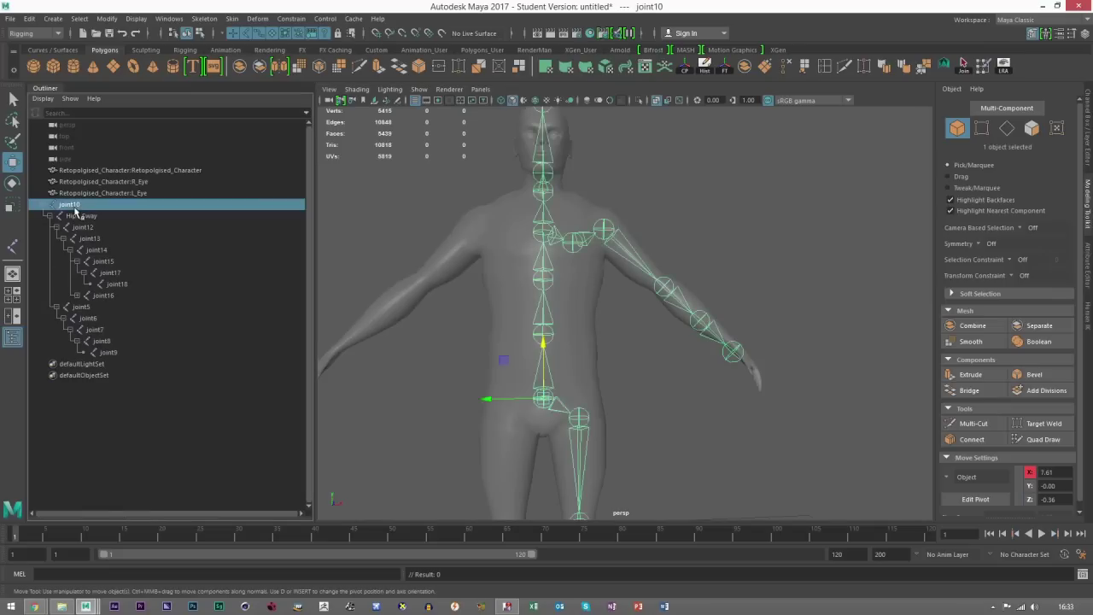
pyautogui.write('Master')
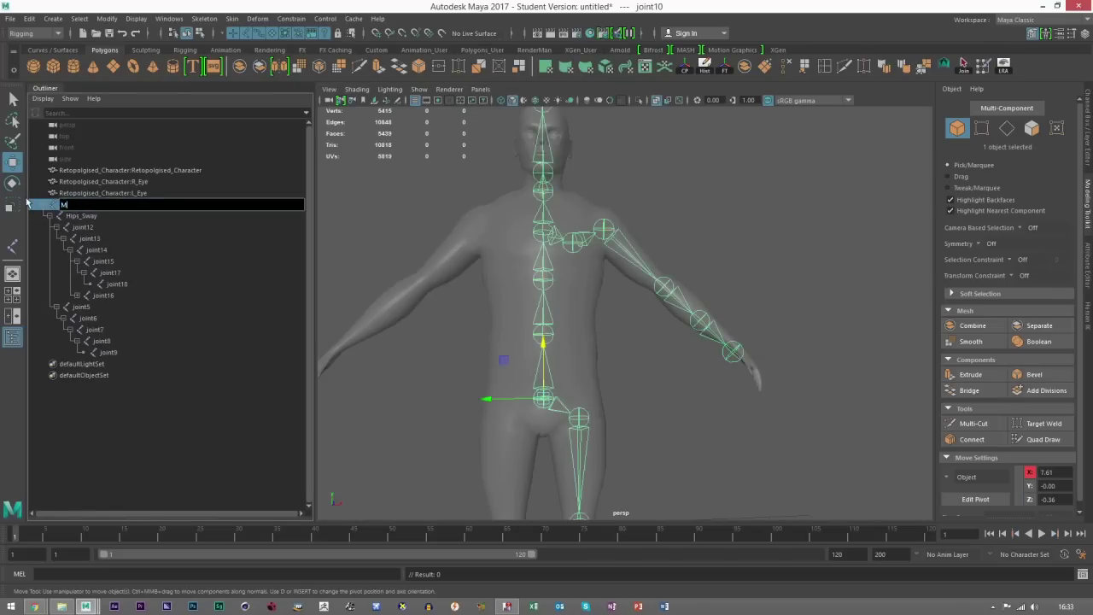
pyautogui.click(86, 218)
# Step: Rename the spine joints joint12 and joint13 as Spine_1 and Spine_2
pyautogui.click(85, 227)
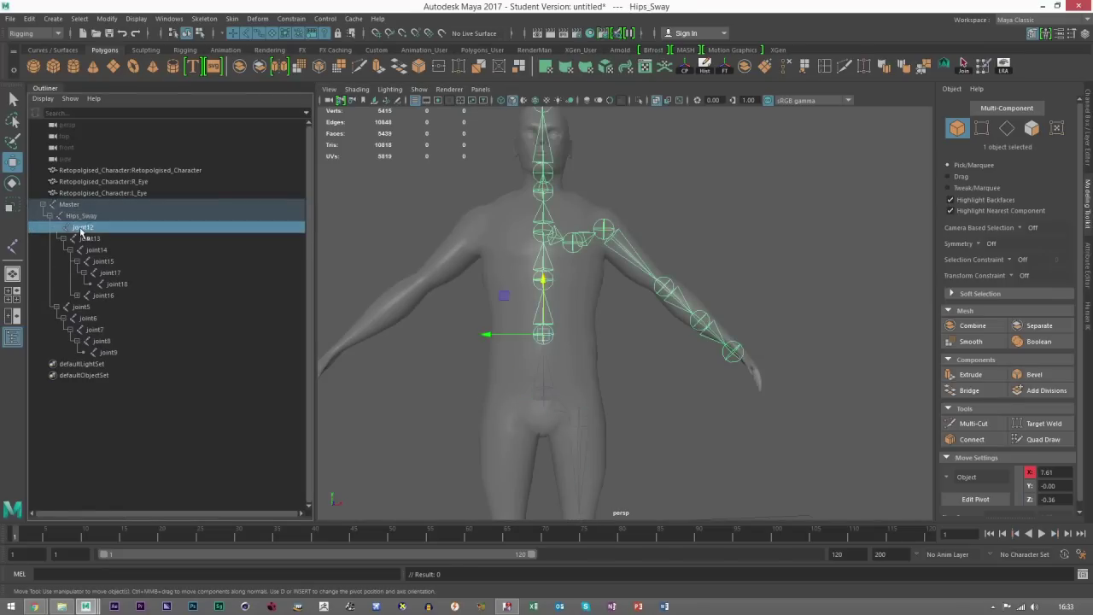
pyautogui.doubleClick(84, 227)
pyautogui.write('S')
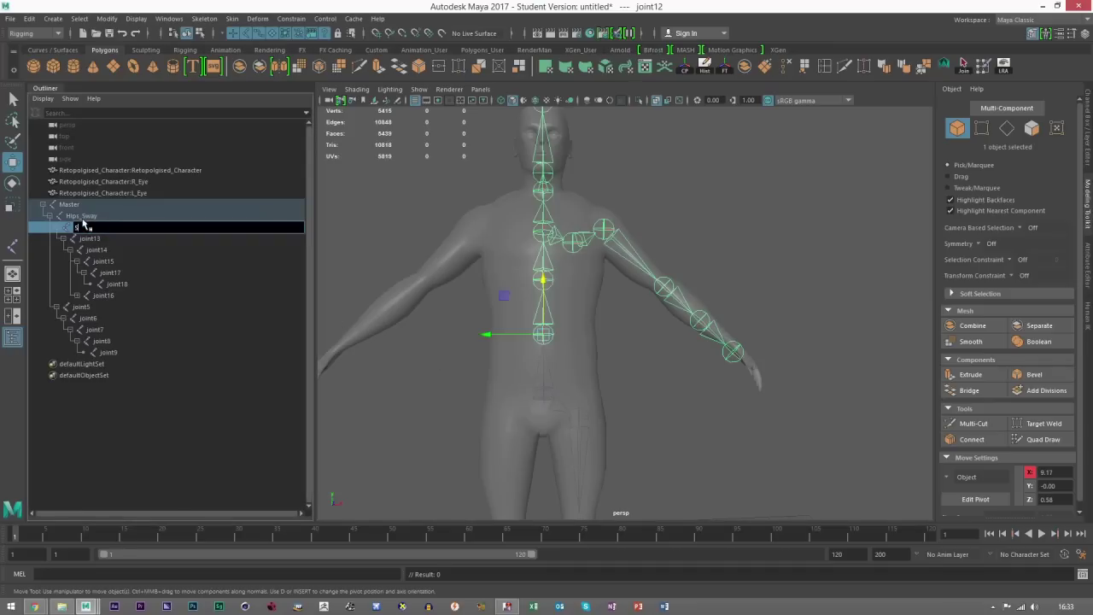
pyautogui.write('pine_1')
pyautogui.doubleClick(92, 238)
pyautogui.write('S')
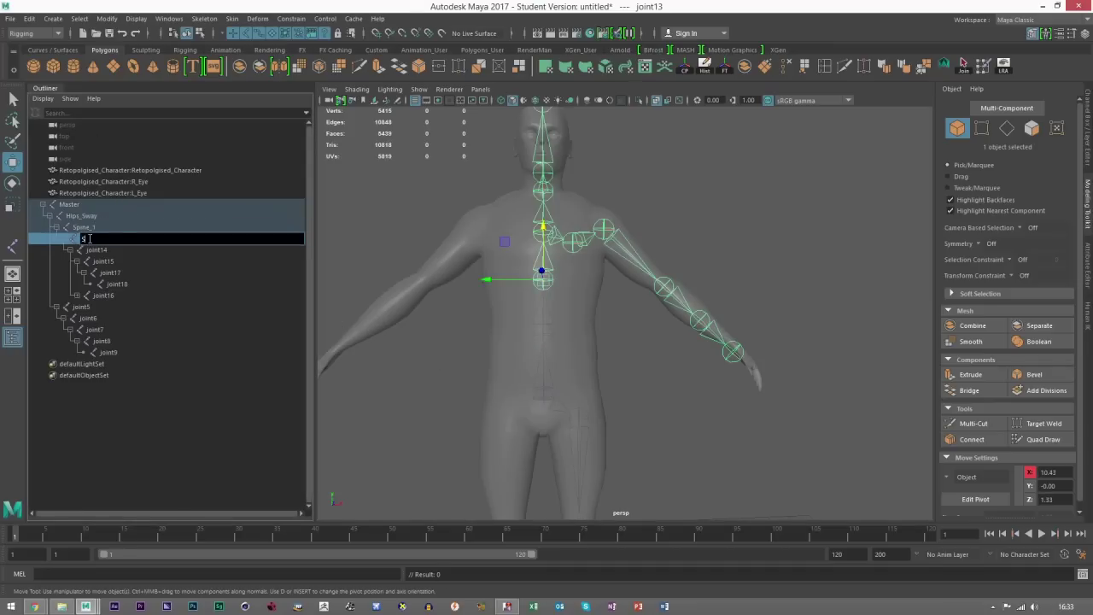
pyautogui.write('pine_2')
pyautogui.press('Return')
# Step: Rename joint14 as Chest and joint15 as Neck
pyautogui.doubleClick(102, 249)
pyautogui.write('d')
pyautogui.write('hest')
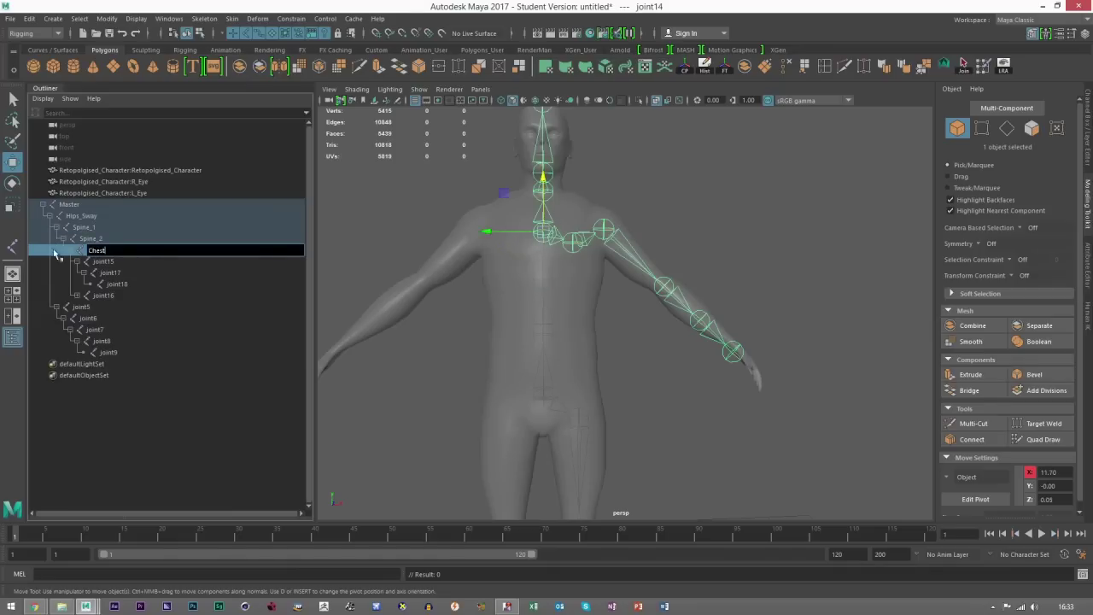
pyautogui.click(114, 261)
pyautogui.doubleClick(104, 261)
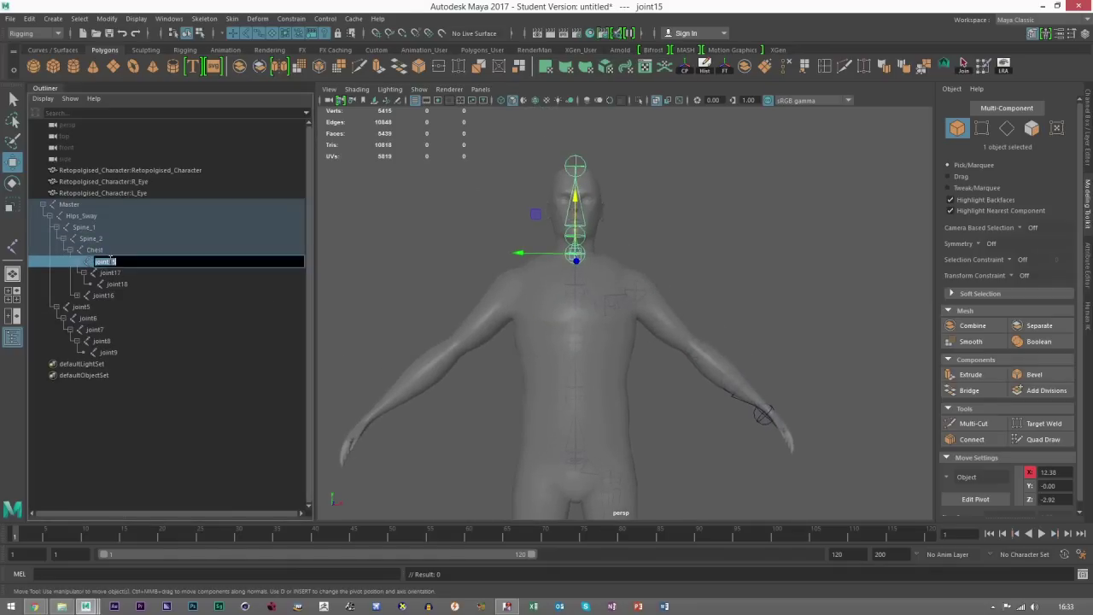
pyautogui.press('BackSpace')
pyautogui.moveTo(113, 260); pyautogui.dragTo(94, 261)
pyautogui.press('BackSpace')
pyautogui.press('Return')
# Step: Examine the placement of the neck and head joints inside the character from several angles
pyautogui.keyDown('alt'); pyautogui.moveTo(573, 288); pyautogui.dragTo(470, 275); pyautogui.keyUp('alt')
pyautogui.keyDown('alt'); pyautogui.moveTo(470, 275); pyautogui.dragTo(657, 275, button='right'); pyautogui.keyUp('alt')
pyautogui.keyDown('alt'); pyautogui.moveTo(658, 275); pyautogui.dragTo(560, 245); pyautogui.keyUp('alt')
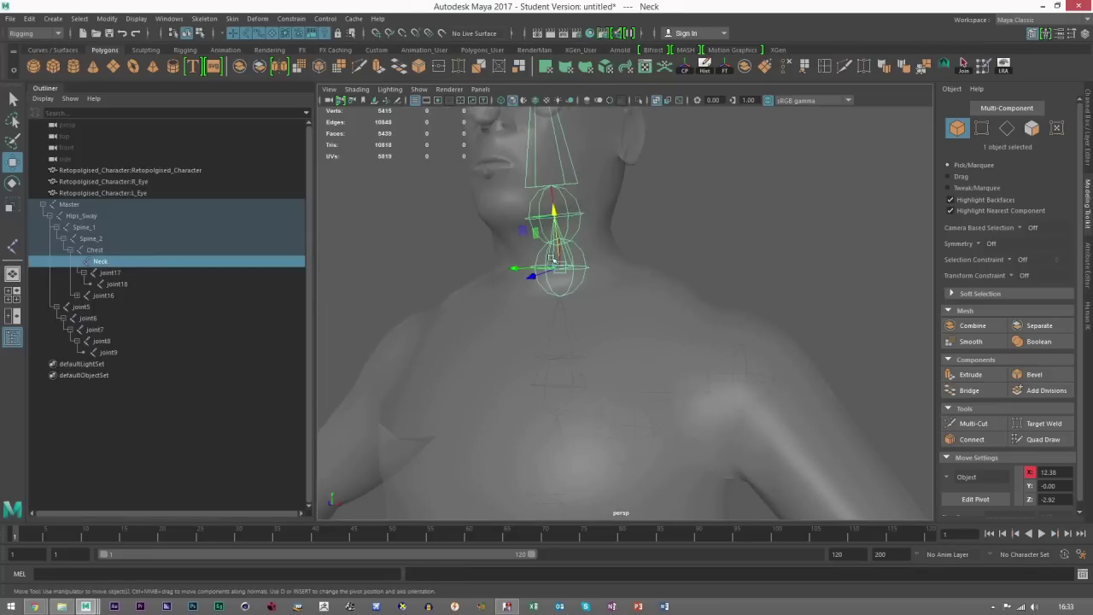
pyautogui.scroll(-3, 556, 242)
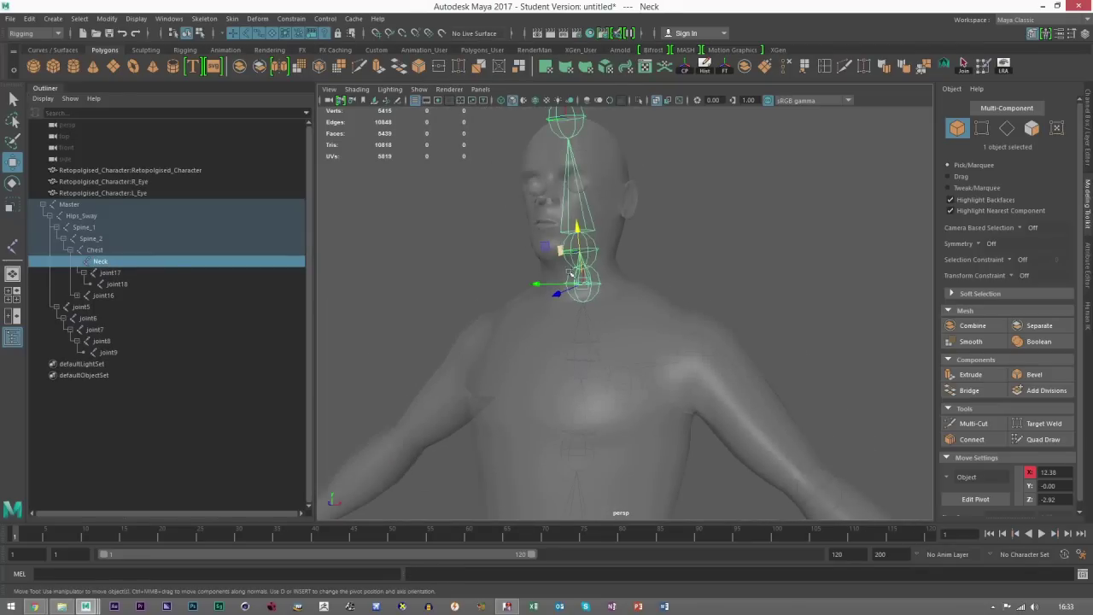
pyautogui.scroll(-1, 621, 270)
pyautogui.keyDown('alt'); pyautogui.moveTo(622, 273); pyautogui.dragTo(624, 260, button='middle'); pyautogui.keyUp('alt')
pyautogui.scroll(-2, 623, 266)
pyautogui.moveTo(620, 271)
pyautogui.keyDown('alt'); pyautogui.mouseDown()
pyautogui.moveTo(641, 274)
pyautogui.moveTo(625, 279)
pyautogui.mouseUp(); pyautogui.keyUp('alt')
pyautogui.scroll(2, 638, 284)
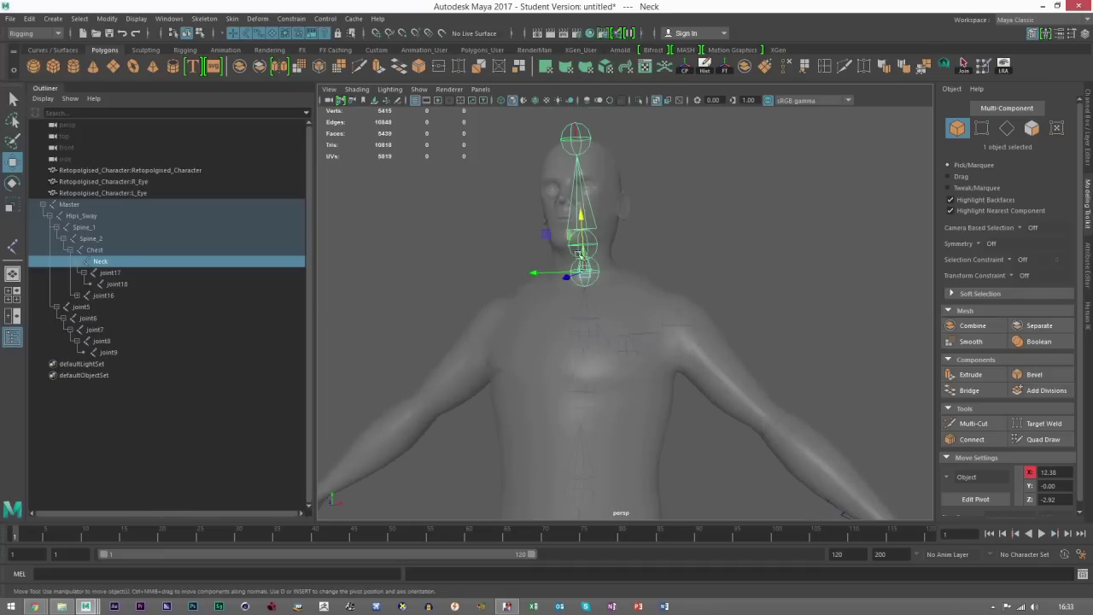
# Step: Rename joint17 as Head and its child joint18 as Head_Tip
pyautogui.click(109, 272)
pyautogui.doubleClick(109, 272)
pyautogui.write('He')
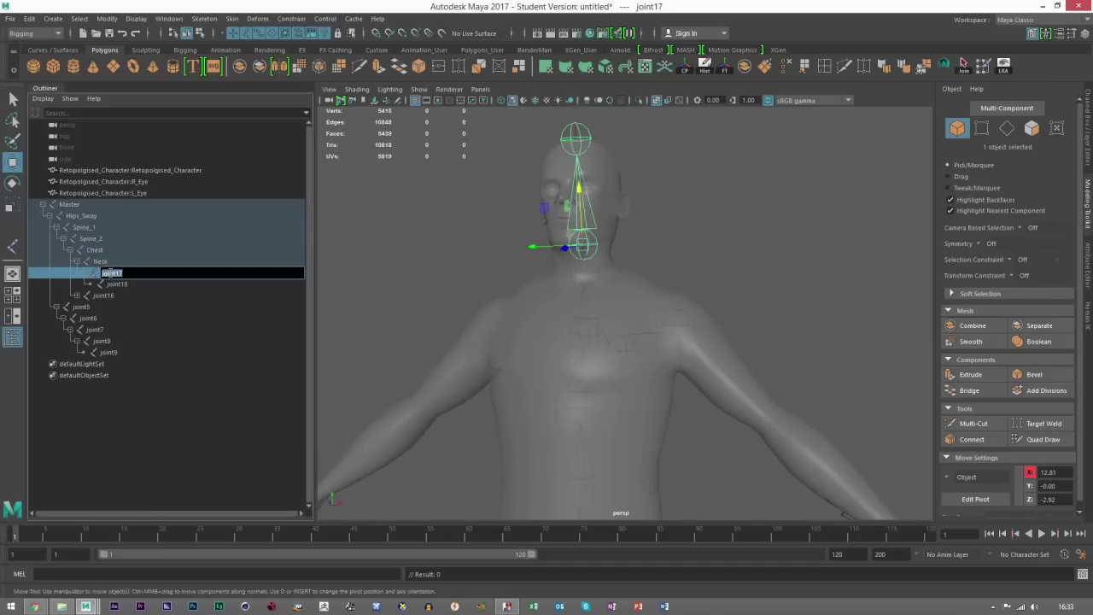
pyautogui.press('BackSpace')
pyautogui.write('ad')
pyautogui.click(116, 284)
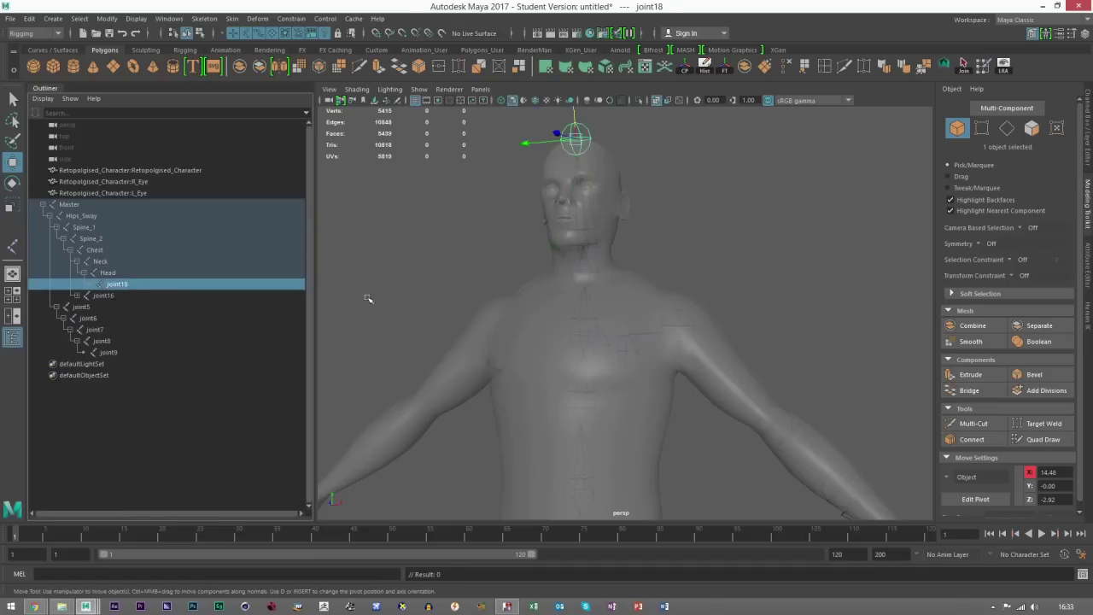
pyautogui.doubleClick(128, 286)
pyautogui.write('Head_Tip')
pyautogui.press('Return')
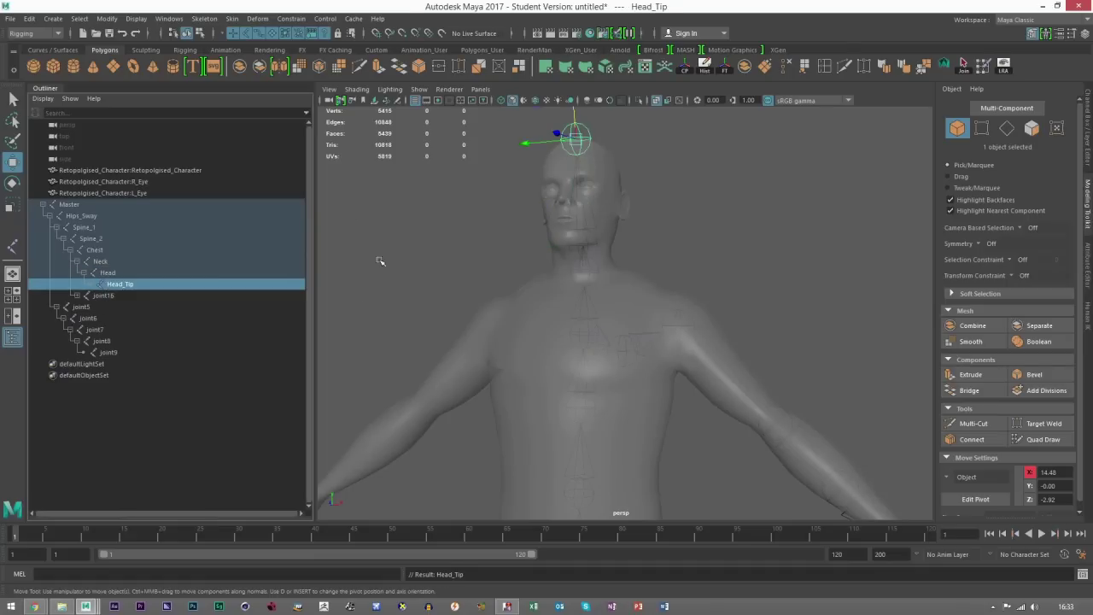
# Step: Expand the arm chain under Chest and rename joint16 as Right_Clavicle
pyautogui.click(77, 297)
pyautogui.click(103, 295)
pyautogui.press('f')
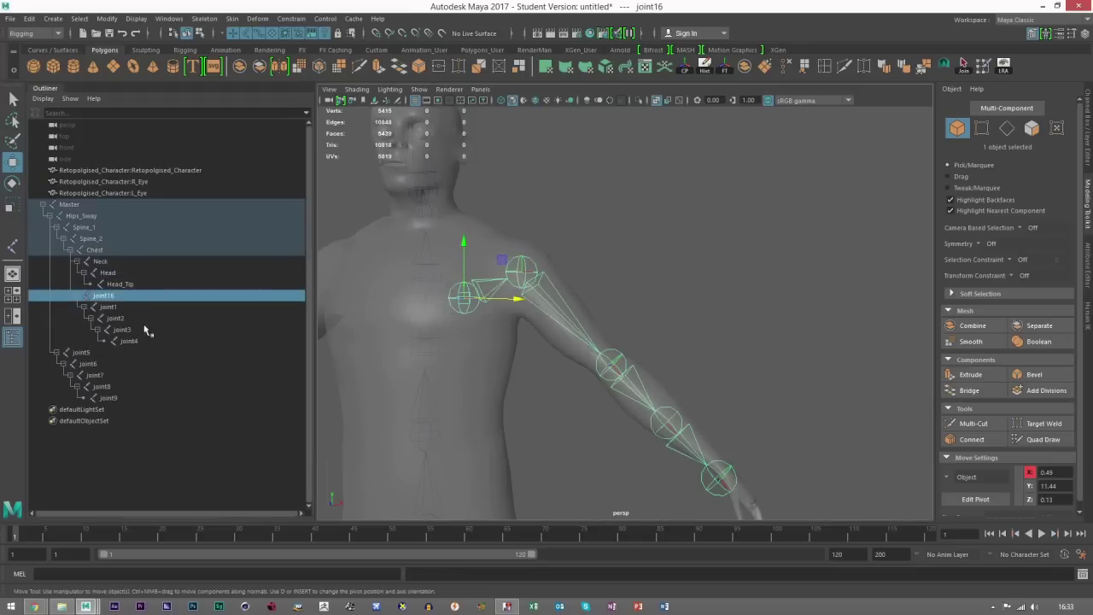
pyautogui.doubleClick(103, 296)
pyautogui.write('L')
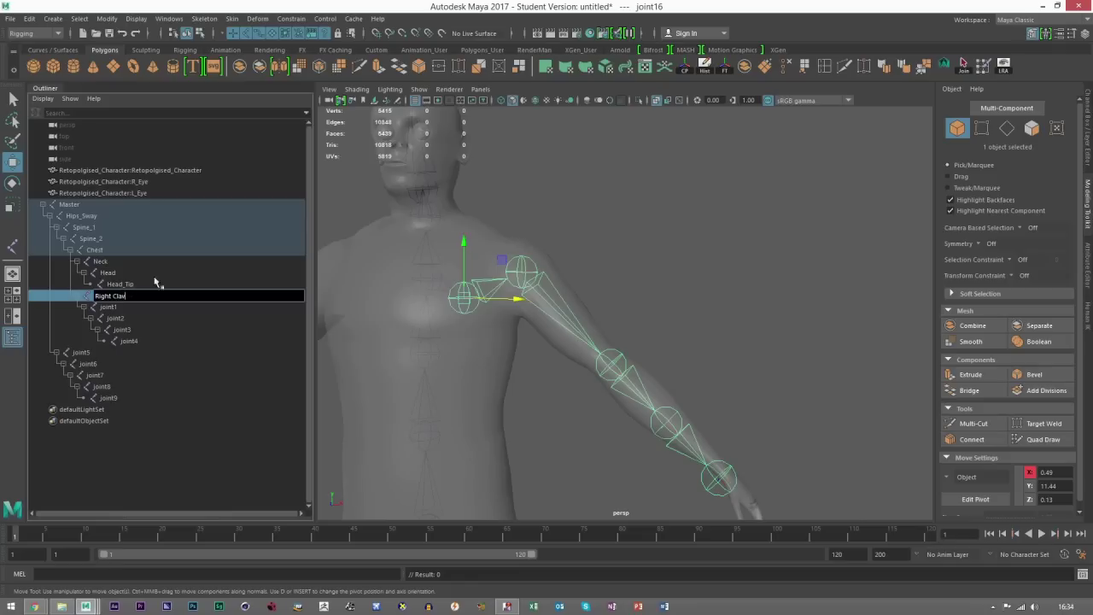
pyautogui.write('ight Clavicle')
pyautogui.press('Return')
pyautogui.click(120, 300)
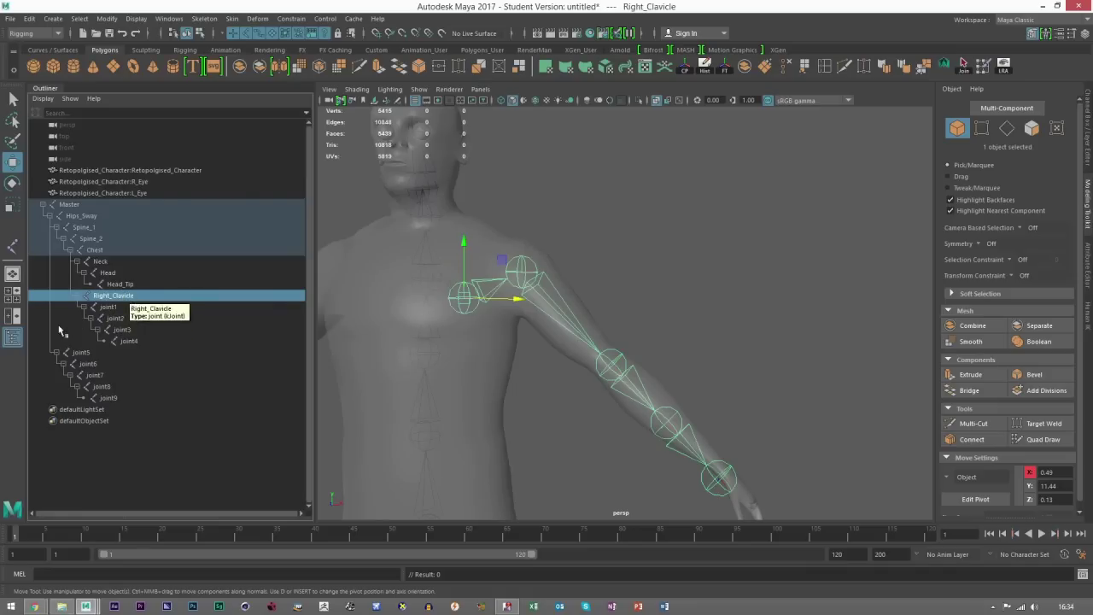
# Step: Rename the arm joints joint1 and joint2 as Right_Shoulder and Right_Elbow
pyautogui.doubleClick(104, 308)
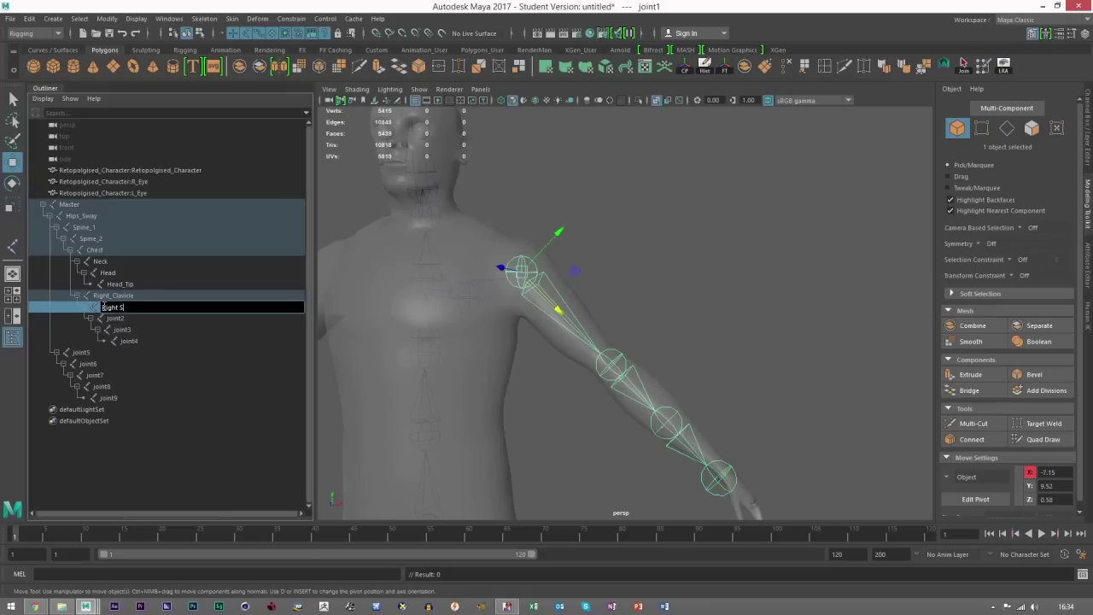
pyautogui.doubleClick(117, 317)
pyautogui.write('Right Elbow')
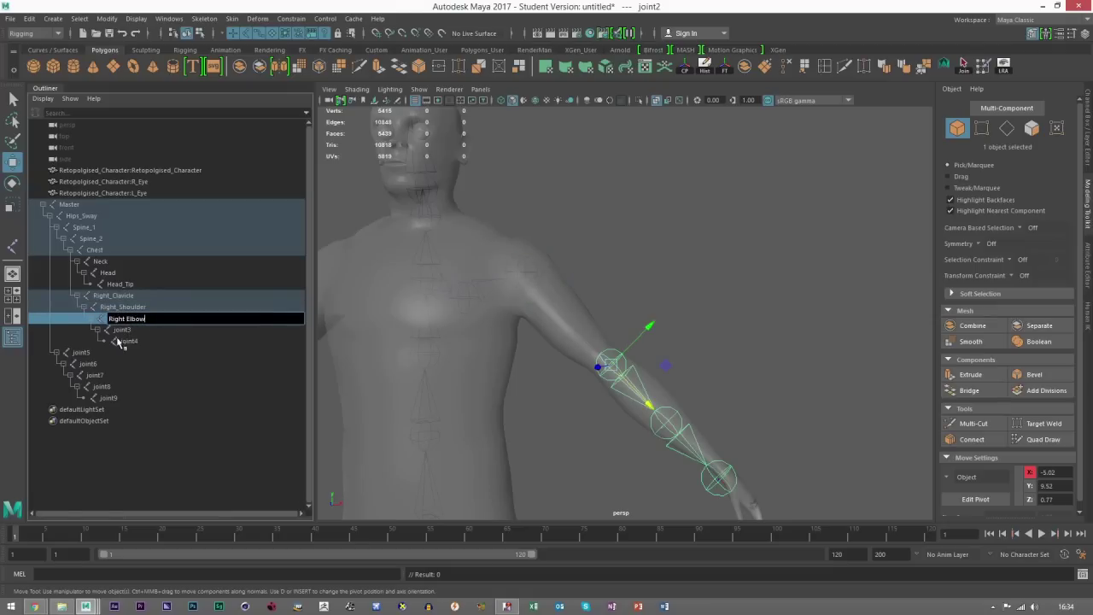
# Step: Rename joint3 as Right_Wrist and joint4 at the end of the arm chain as Right_Wrist_End
pyautogui.doubleClick(123, 329)
pyautogui.write('Right_Wrist')
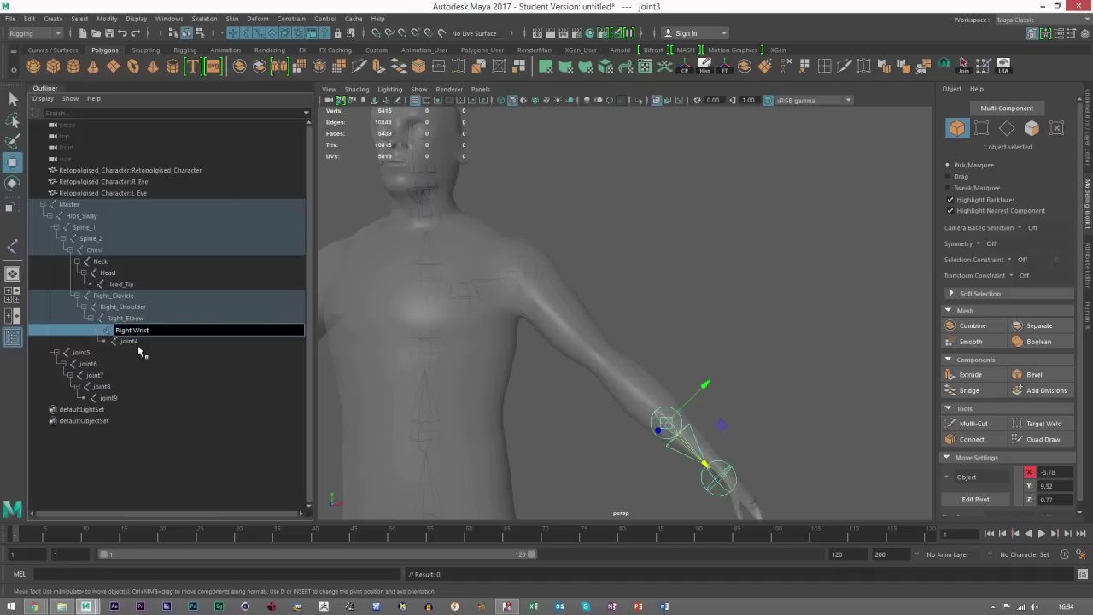
pyautogui.doubleClick(139, 341)
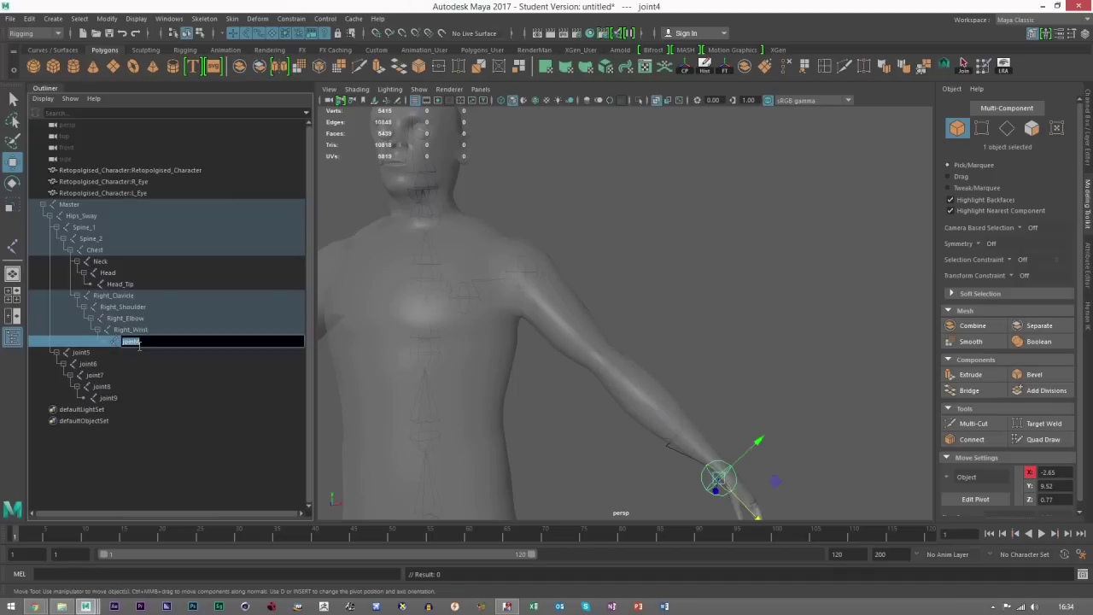
pyautogui.write('Right_Wrist_End')
pyautogui.click(129, 332)
pyautogui.click(132, 342)
# Step: Rename the leg joints joint5 and joint6 as Right_Hip and Right_Knee
pyautogui.scroll(-5, 649, 398)
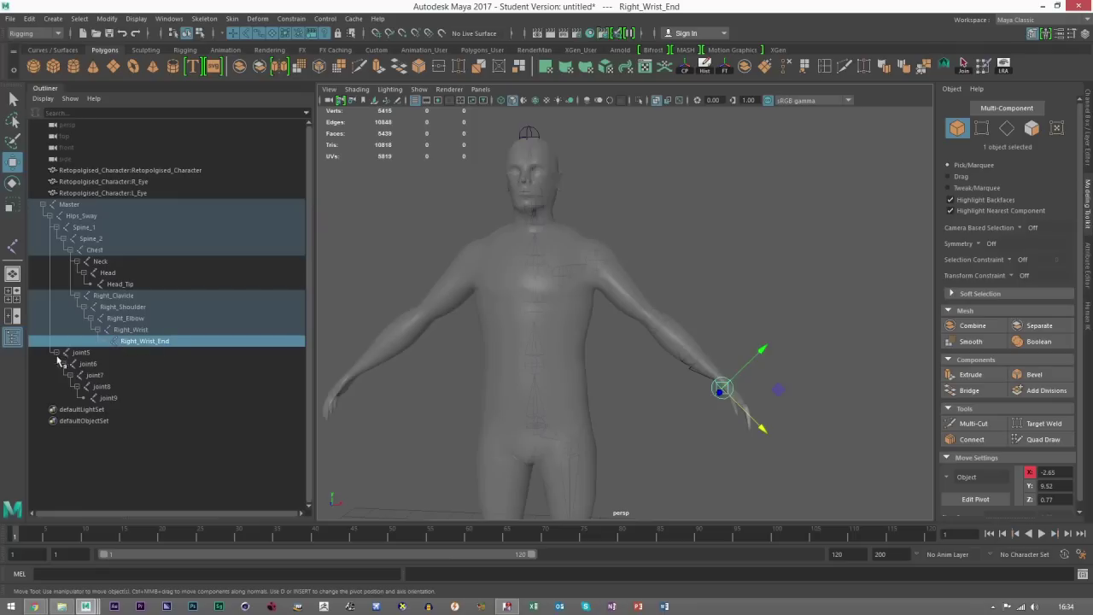
pyautogui.scroll(3, 508, 369)
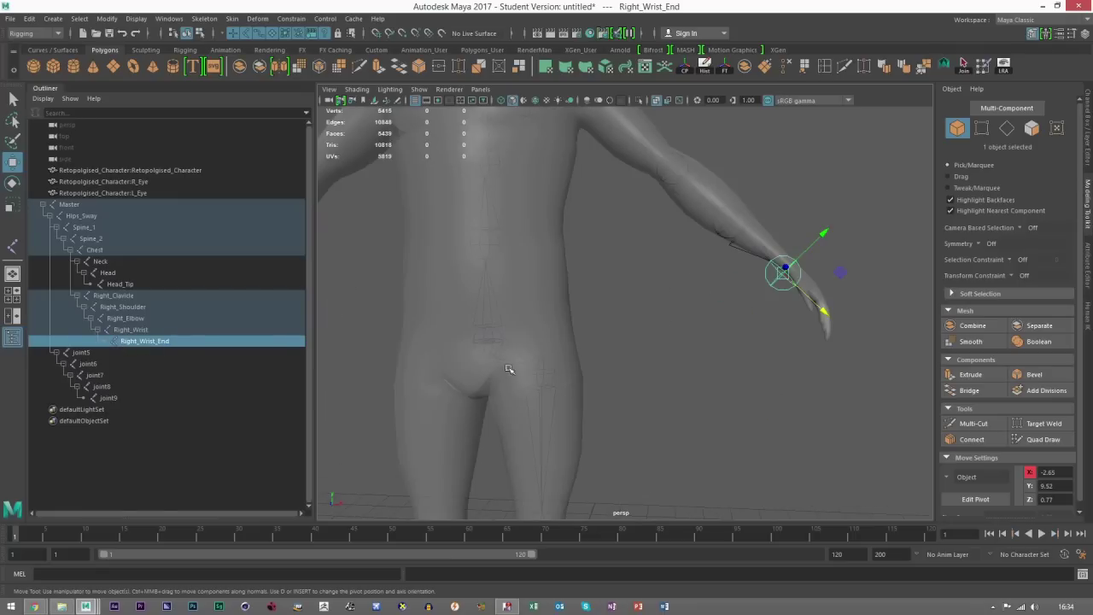
pyautogui.click(85, 352)
pyautogui.press('f')
pyautogui.doubleClick(84, 353)
pyautogui.write('R')
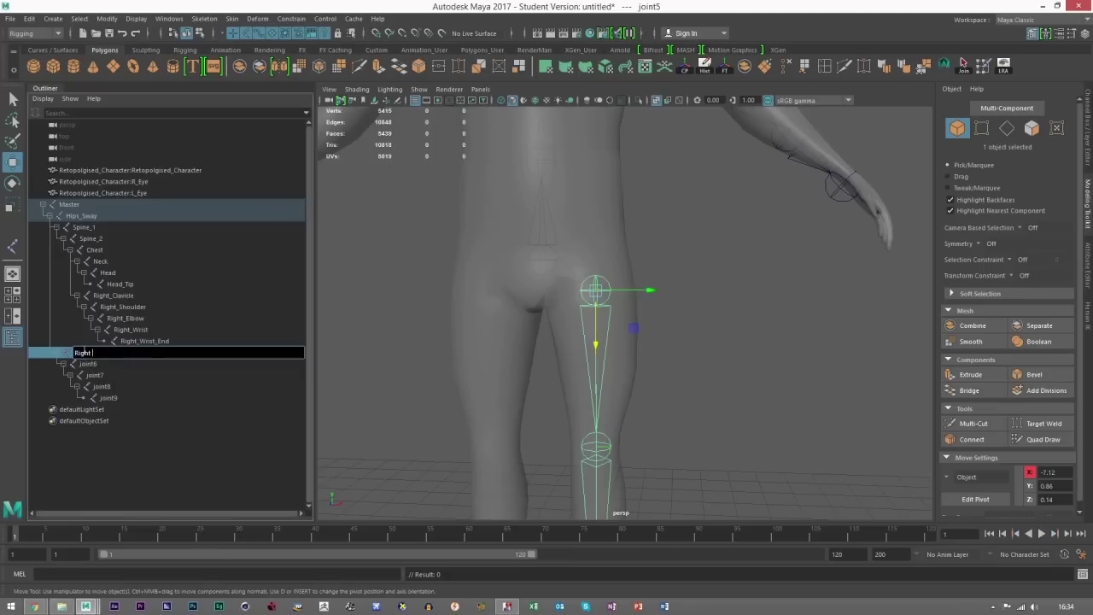
pyautogui.write('ight Hip')
pyautogui.click(83, 364)
pyautogui.doubleClick(83, 363)
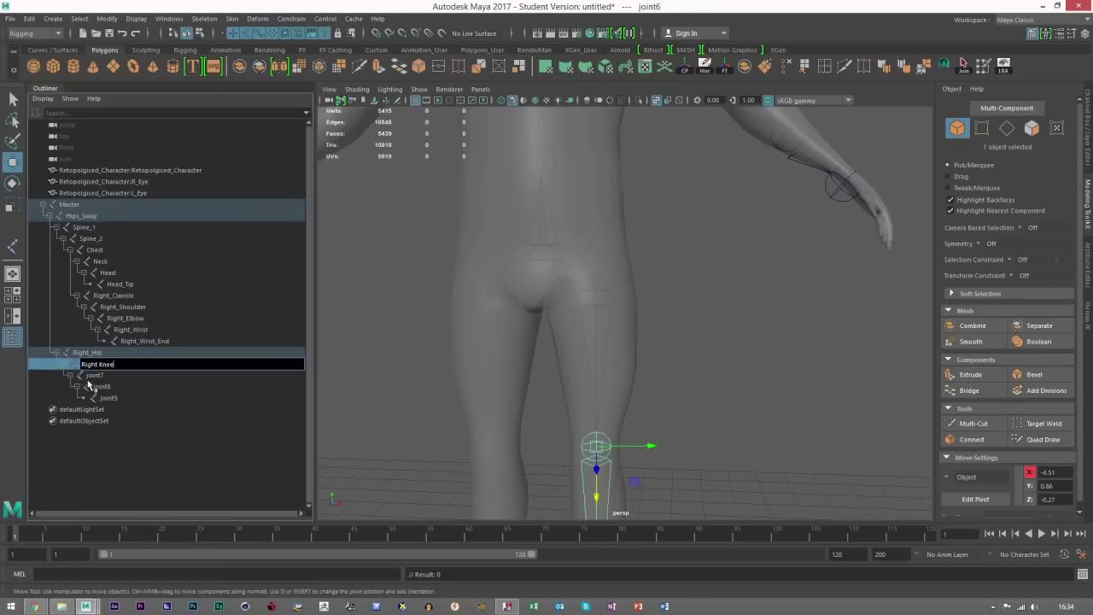
pyautogui.write('Right Knee')
# Step: Rename joint7 below the knee as Right_Ankle
pyautogui.click(90, 376)
pyautogui.doubleClick(90, 376)
pyautogui.write('RIGHT')
pyautogui.press('BackSpace')
pyautogui.press('BackSpace')
pyautogui.press('BackSpace')
pyautogui.press('BackSpace')
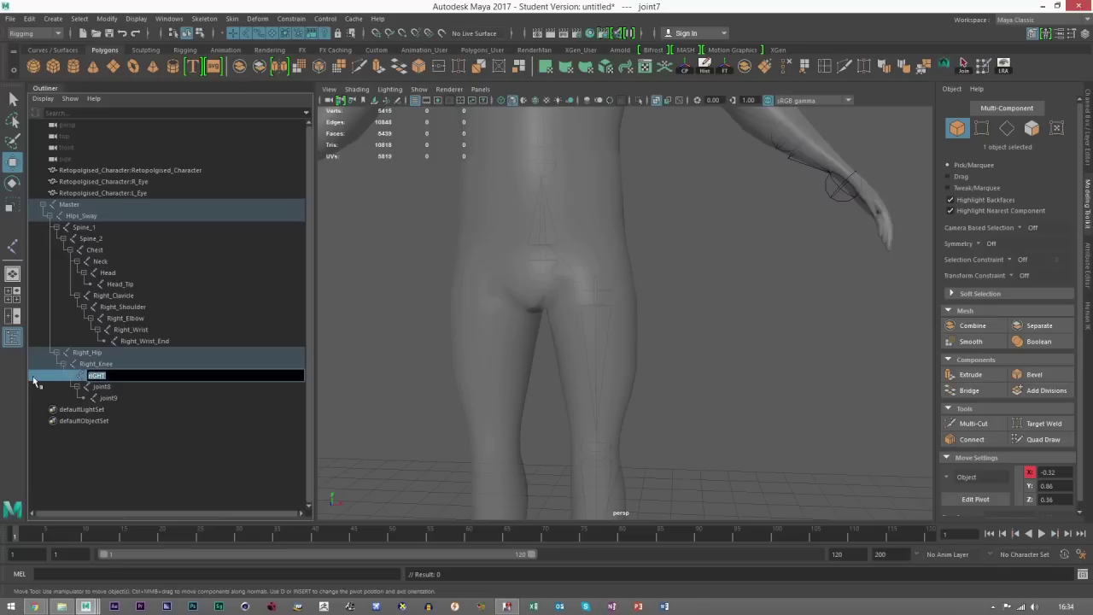
pyautogui.write('ight Ankle')
# Step: Rename the foot joint joint8 as Right_Toes
pyautogui.click(110, 390)
pyautogui.keyDown('alt'); pyautogui.moveTo(572, 429); pyautogui.dragTo(610, 286, button='middle'); pyautogui.keyUp('alt')
pyautogui.scroll(-3, 612, 417)
pyautogui.keyDown('alt'); pyautogui.moveTo(540, 453); pyautogui.dragTo(521, 478); pyautogui.keyUp('alt')
pyautogui.keyDown('alt'); pyautogui.moveTo(559, 478); pyautogui.dragTo(610, 385, button='middle'); pyautogui.keyUp('alt')
pyautogui.scroll(3, 610, 385)
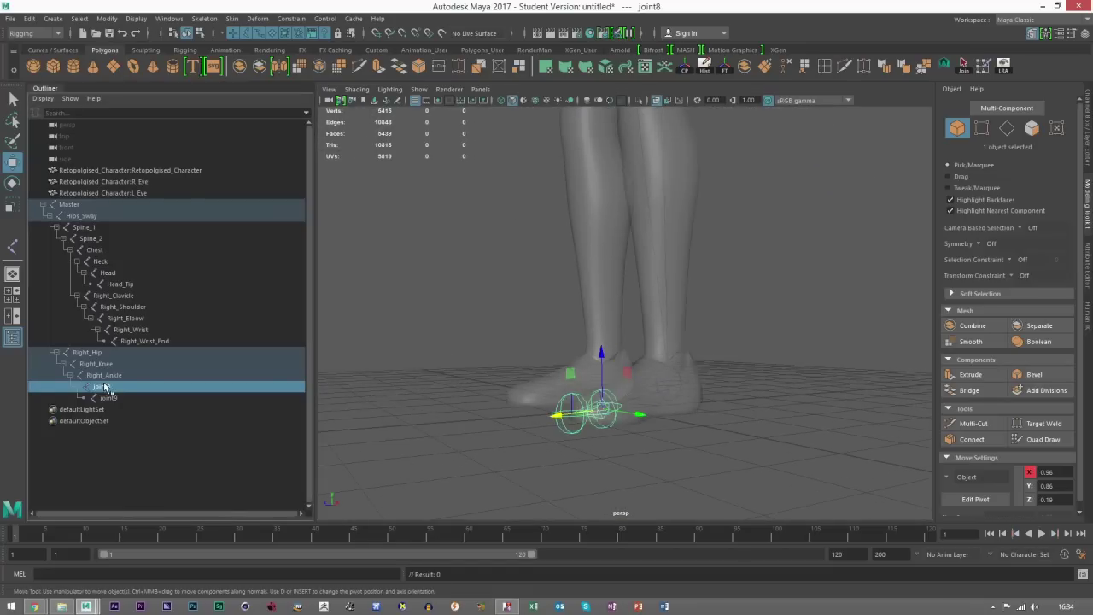
pyautogui.doubleClick(106, 387)
pyautogui.write('Right Toes')
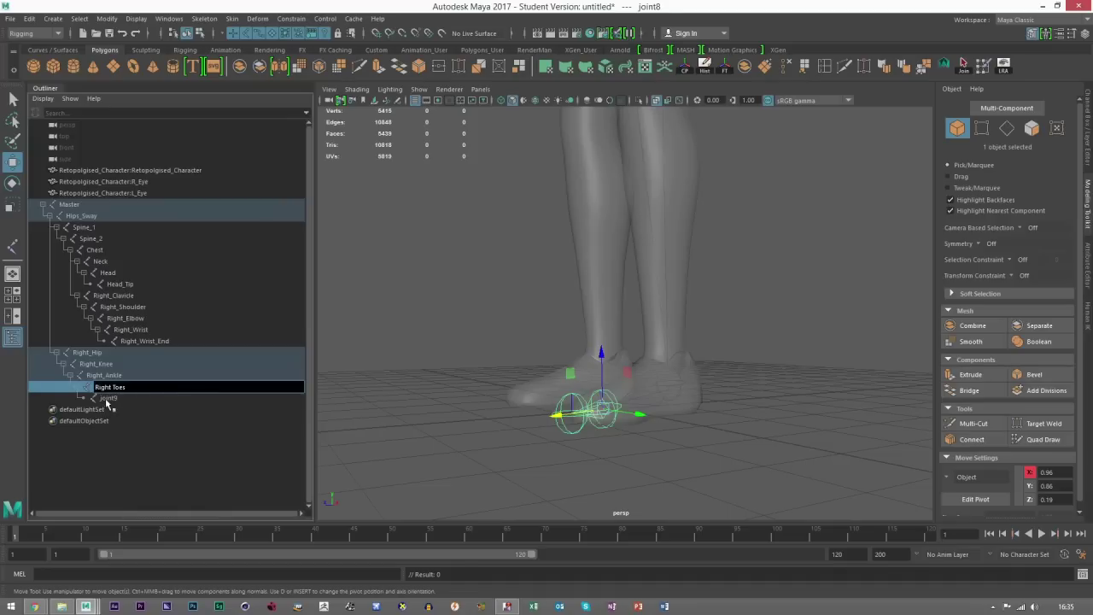
# Step: Rename joint9 at the end of the leg chain as Right_Toe_Tip and clear the selection
pyautogui.click(106, 399)
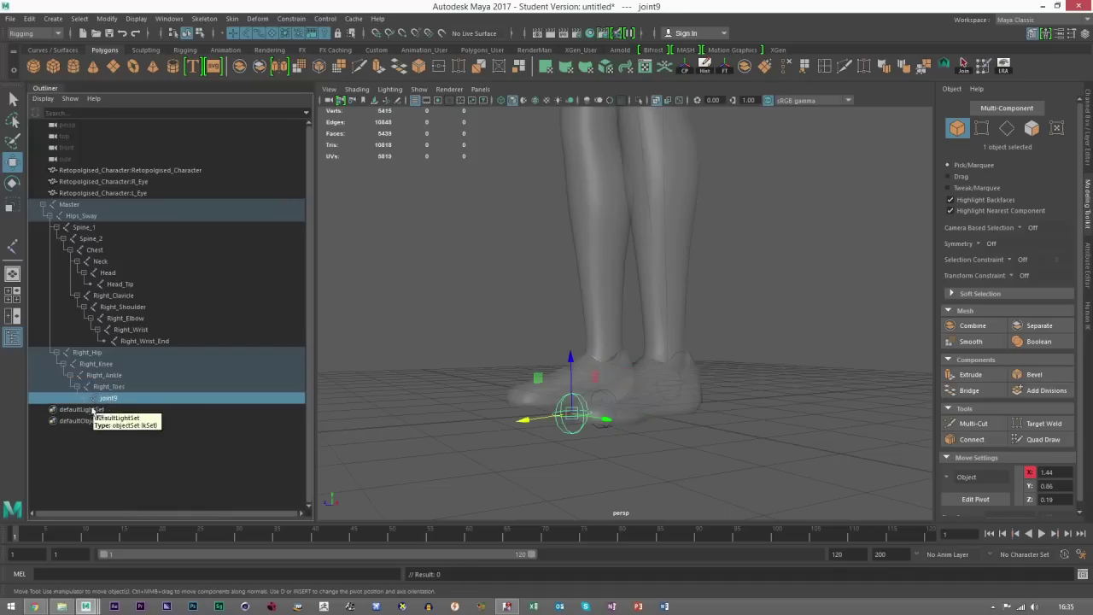
pyautogui.doubleClick(114, 398)
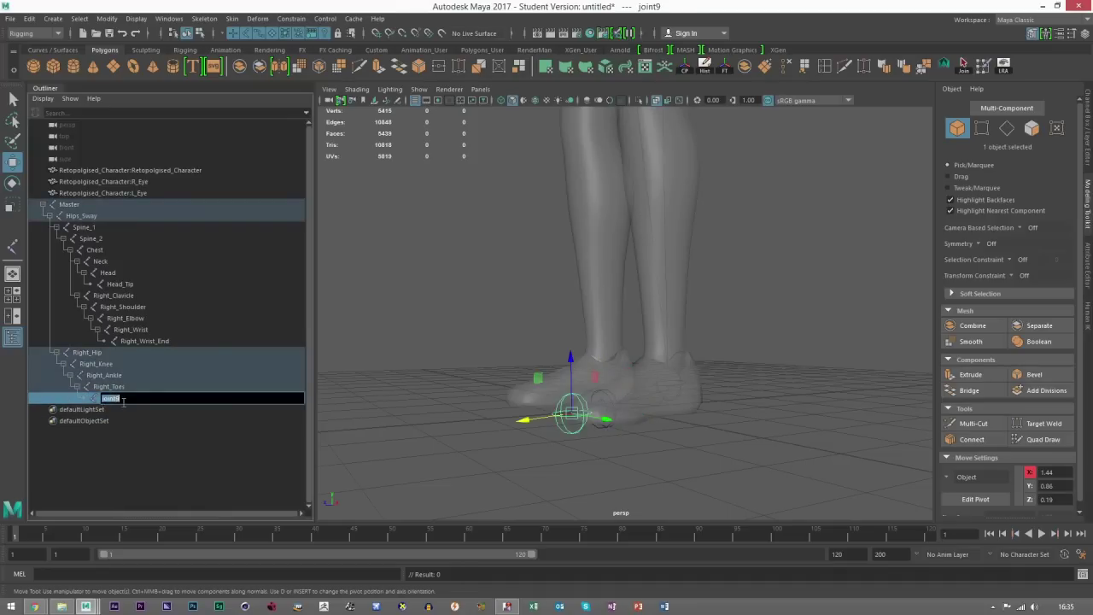
pyautogui.write('Right Toe Tip')
pyautogui.click(404, 409)
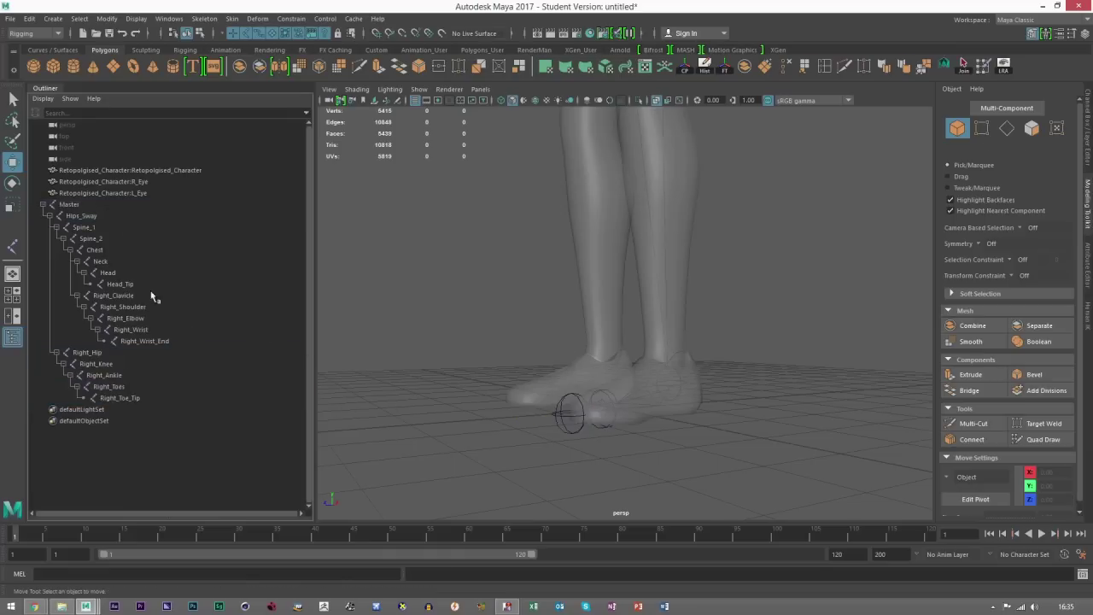
# Step: Open the mirror joint options for the Right_Hip joint and set the mirror plane to YZ
pyautogui.press('a')
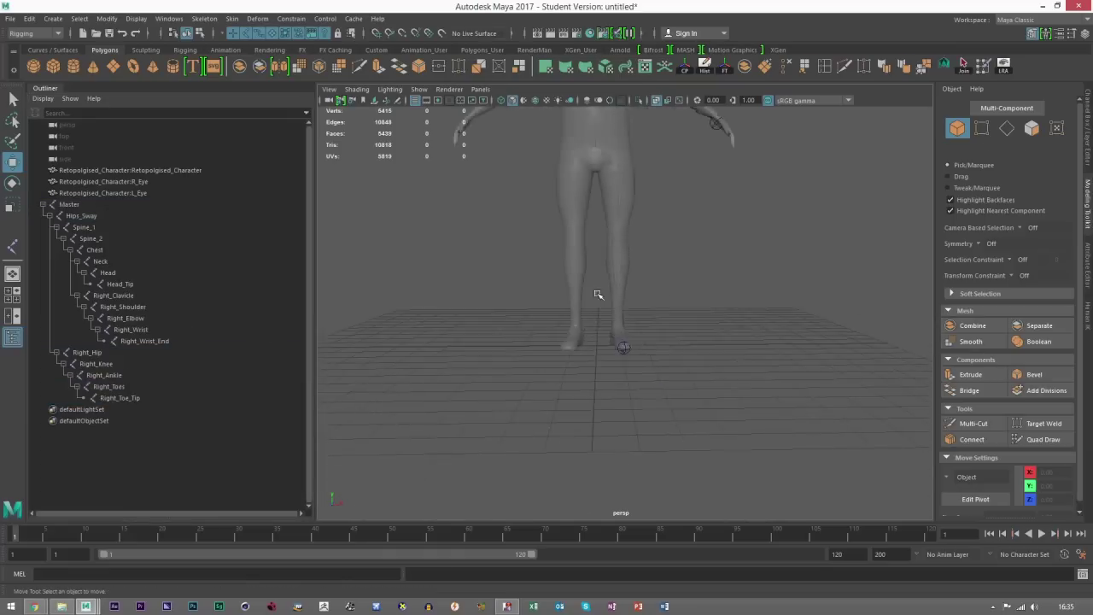
pyautogui.scroll(3, 651, 300)
pyautogui.click(646, 306)
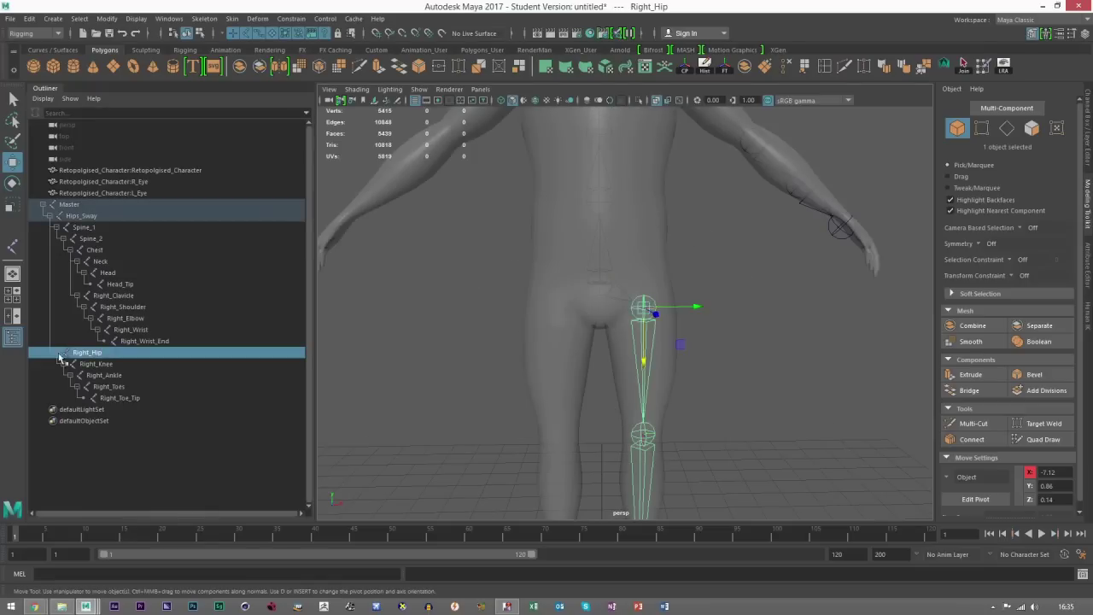
pyautogui.click(204, 18)
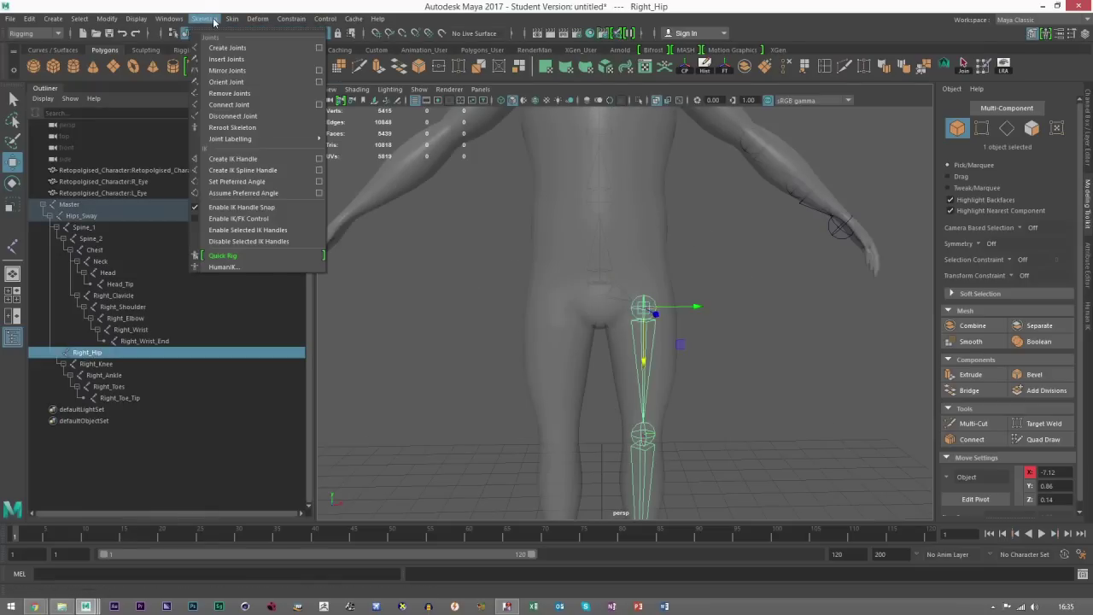
pyautogui.click(320, 71)
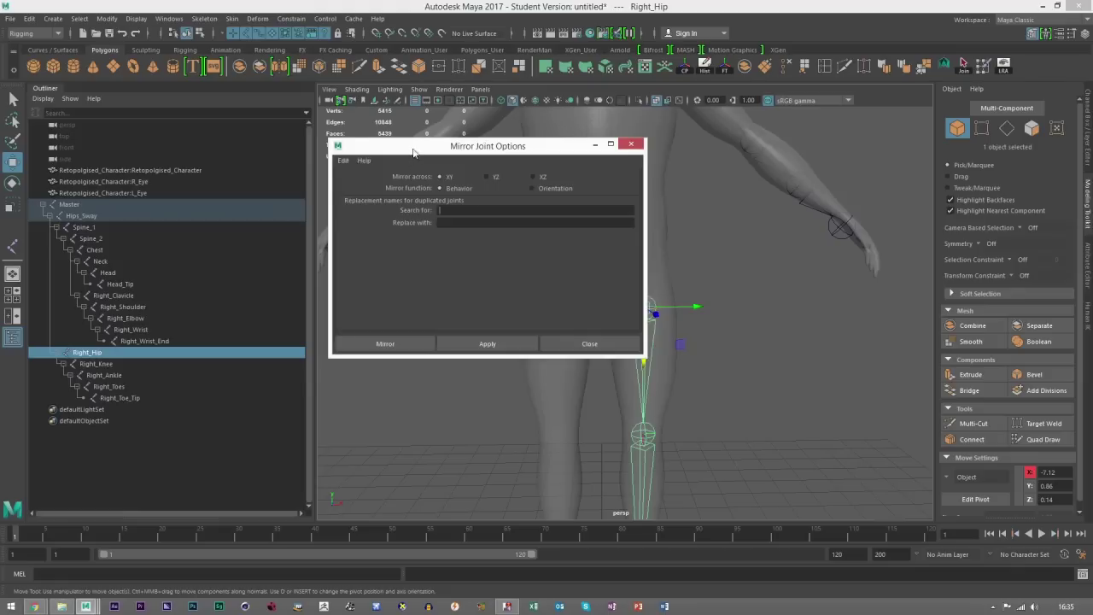
pyautogui.moveTo(413, 152); pyautogui.dragTo(349, 196)
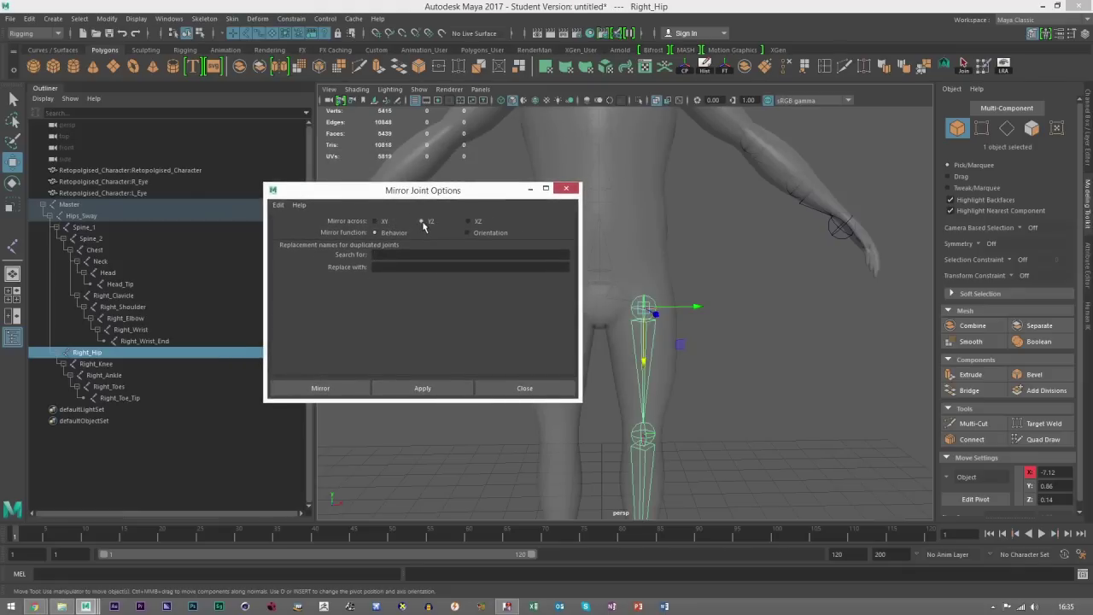
# Step: Examine the leg chain from several angles against the world axes to check the mirror plane
pyautogui.keyDown('alt'); pyautogui.moveTo(682, 362); pyautogui.dragTo(637, 392); pyautogui.keyUp('alt')
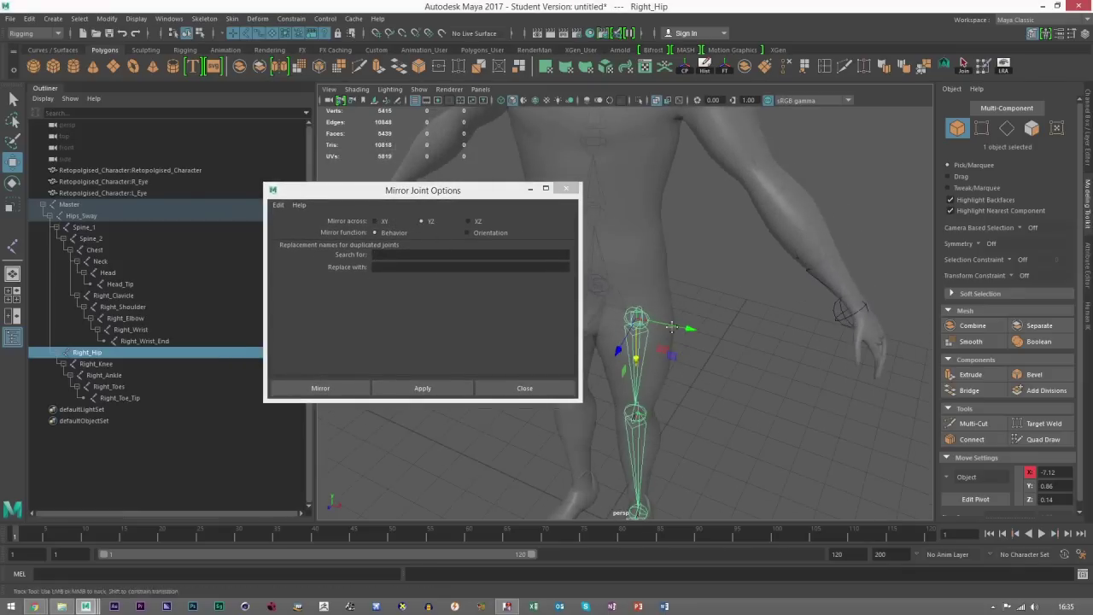
pyautogui.keyDown('alt'); pyautogui.moveTo(636, 392); pyautogui.dragTo(654, 309, button='middle'); pyautogui.keyUp('alt')
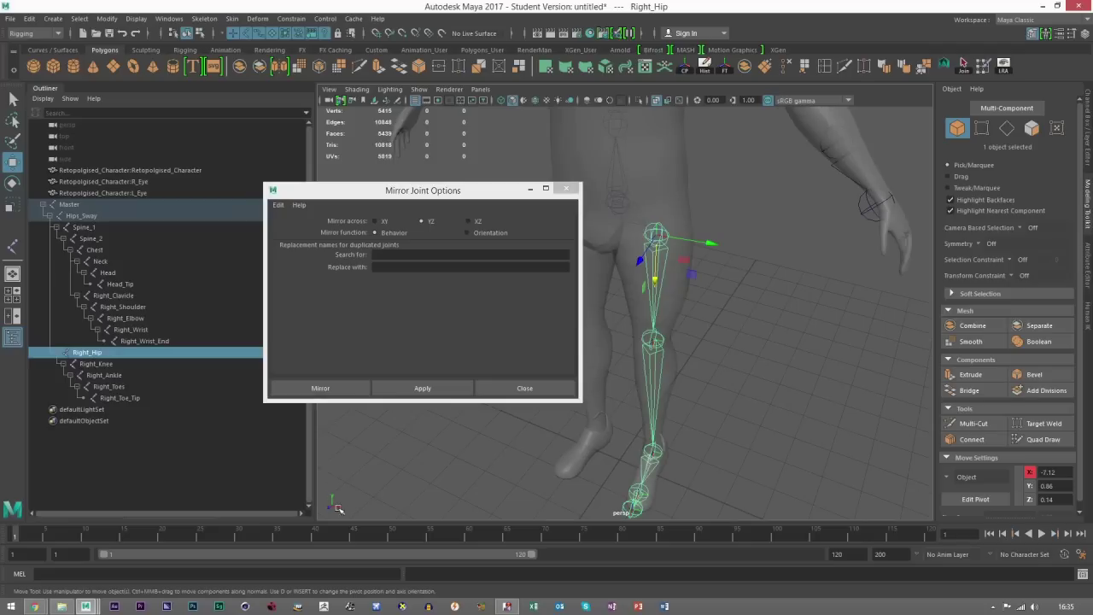
pyautogui.keyDown('alt'); pyautogui.moveTo(787, 358); pyautogui.dragTo(747, 365); pyautogui.keyUp('alt')
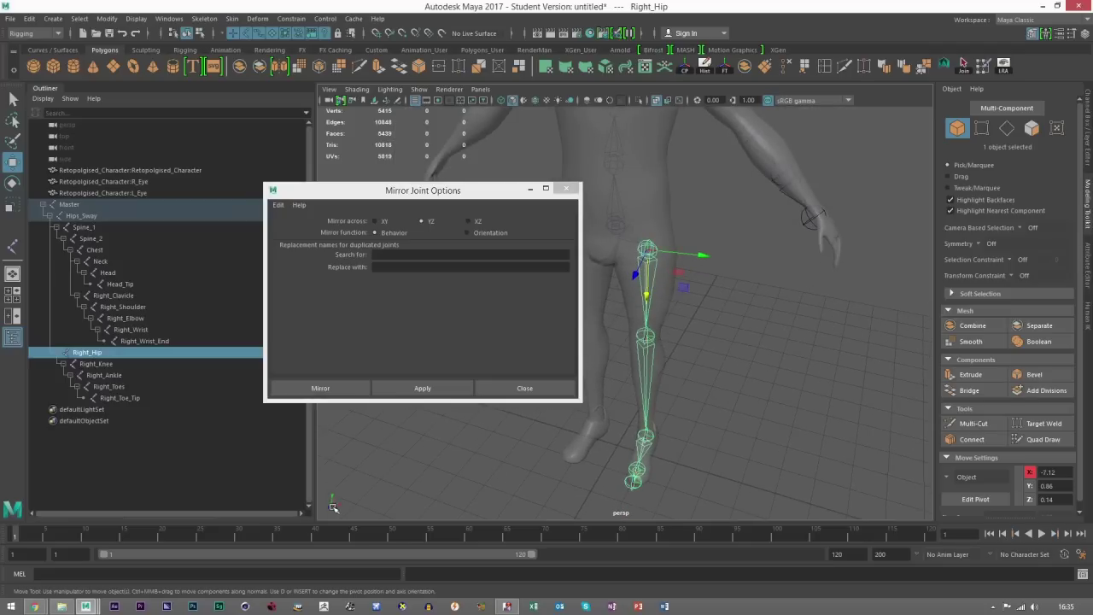
pyautogui.scroll(-3, 649, 435)
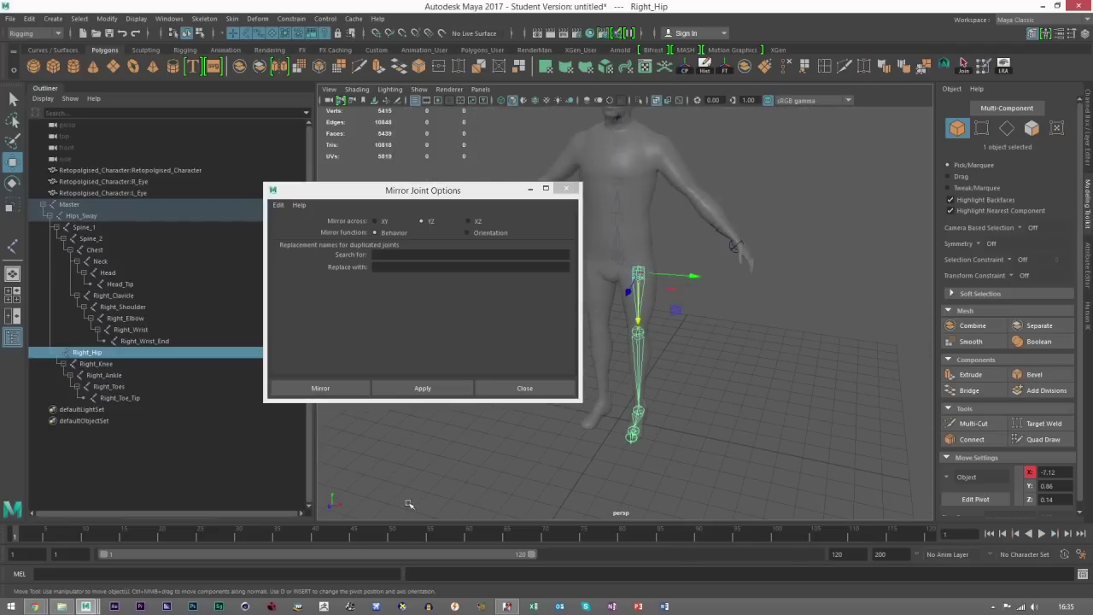
pyautogui.keyDown('alt'); pyautogui.moveTo(663, 427); pyautogui.dragTo(620, 295); pyautogui.keyUp('alt')
pyautogui.keyDown('alt'); pyautogui.moveTo(626, 419); pyautogui.dragTo(632, 407); pyautogui.keyUp('alt')
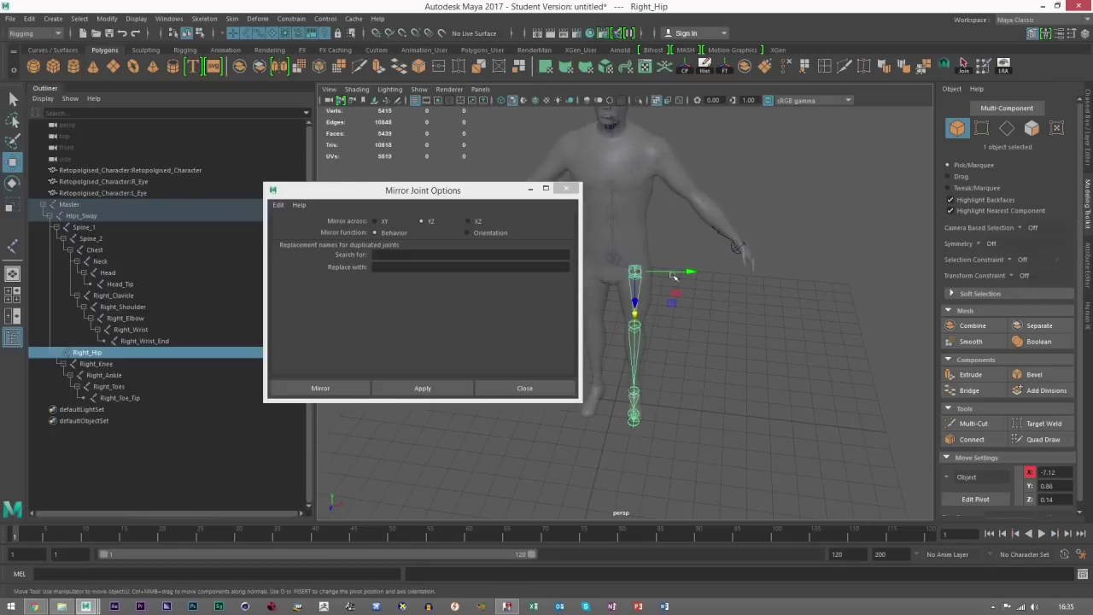
pyautogui.keyDown('alt'); pyautogui.moveTo(631, 288); pyautogui.dragTo(622, 282); pyautogui.keyUp('alt')
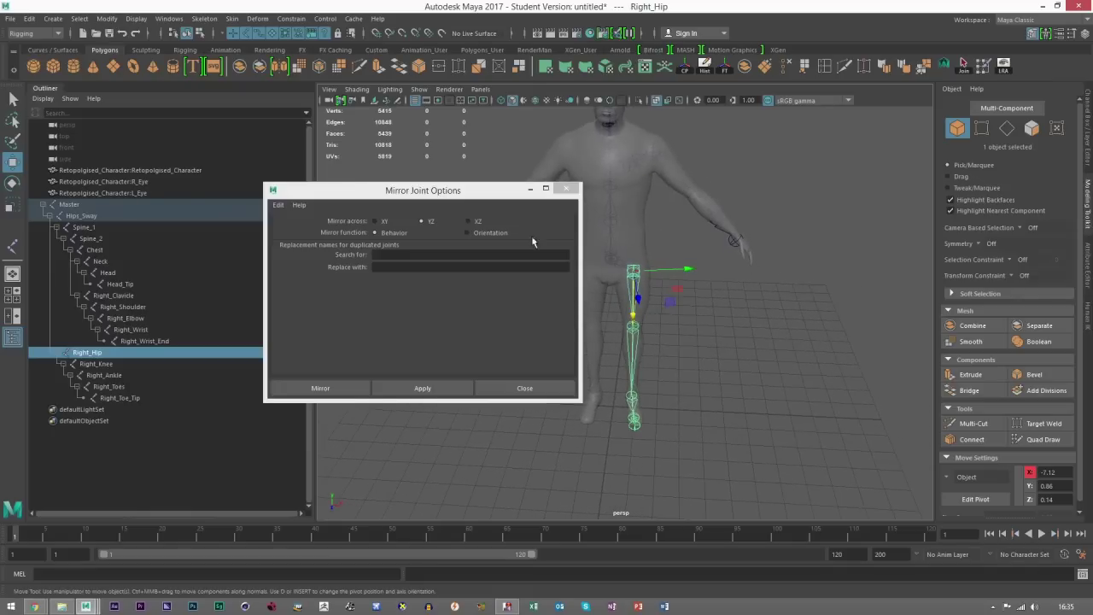
pyautogui.keyDown('alt'); pyautogui.moveTo(696, 391); pyautogui.dragTo(587, 379); pyautogui.keyUp('alt')
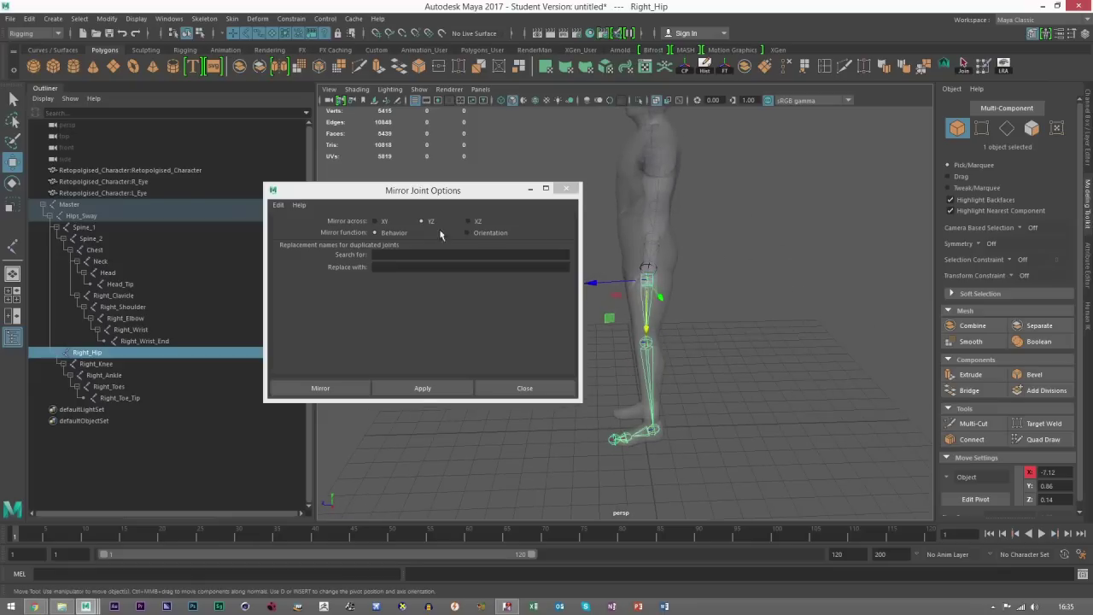
pyautogui.keyDown('alt'); pyautogui.moveTo(692, 328); pyautogui.dragTo(594, 286); pyautogui.keyUp('alt')
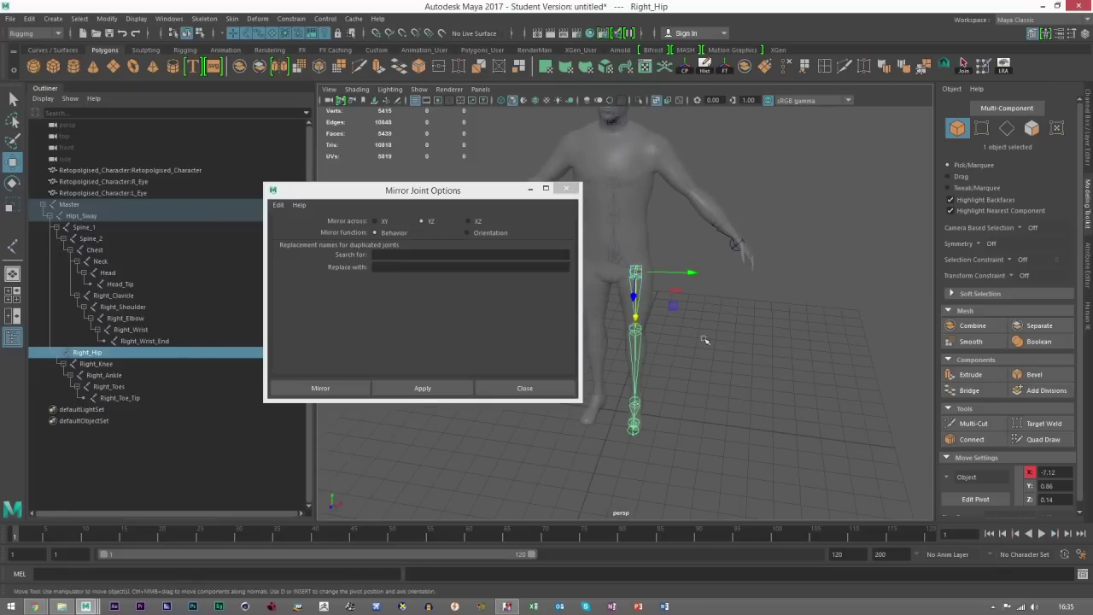
pyautogui.keyDown('alt'); pyautogui.moveTo(706, 336); pyautogui.dragTo(776, 374, button='middle'); pyautogui.keyUp('alt')
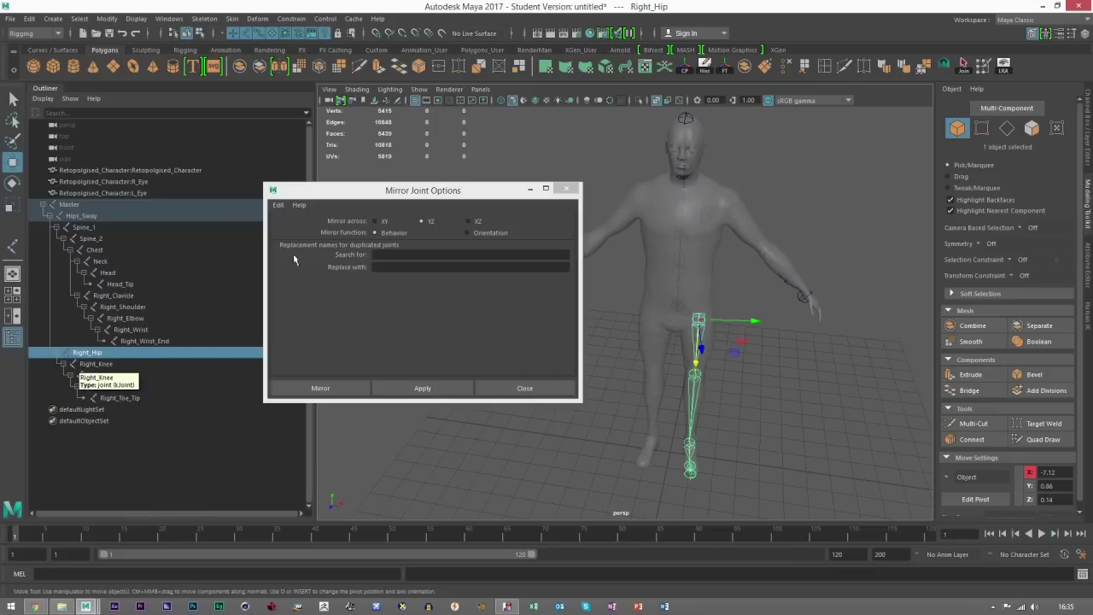
# Step: Mirror the Right_Hip chain across YZ, replacing Right with Left in the names, and inspect the new Left_Hip chain under Hips_Sway
pyautogui.click(381, 255)
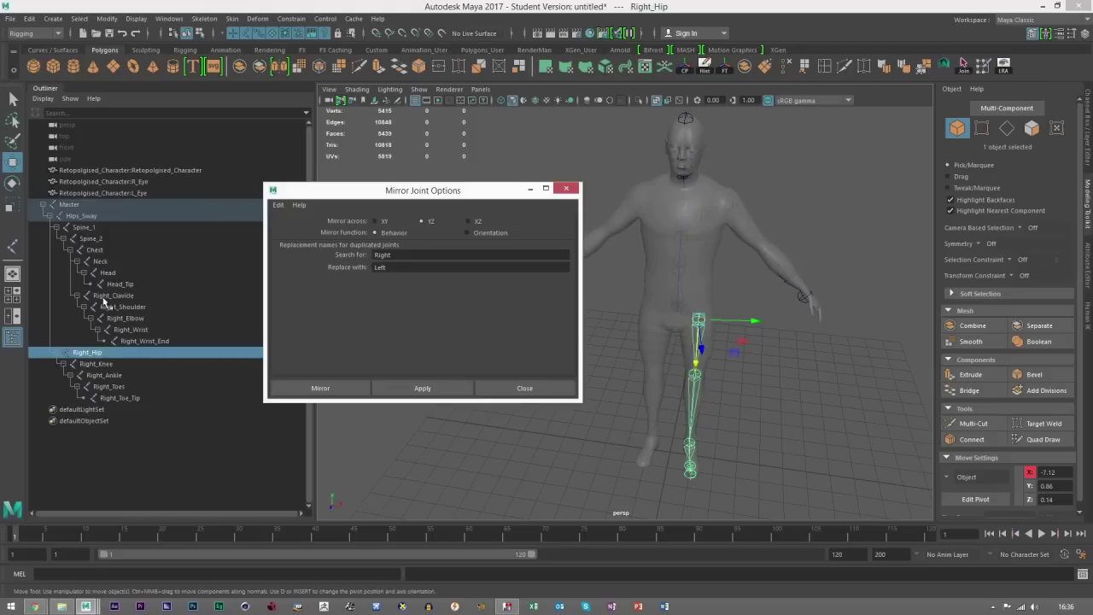
pyautogui.click(406, 388)
pyautogui.click(56, 412)
pyautogui.keyDown('shift'); pyautogui.click(56, 410); pyautogui.keyUp('shift')
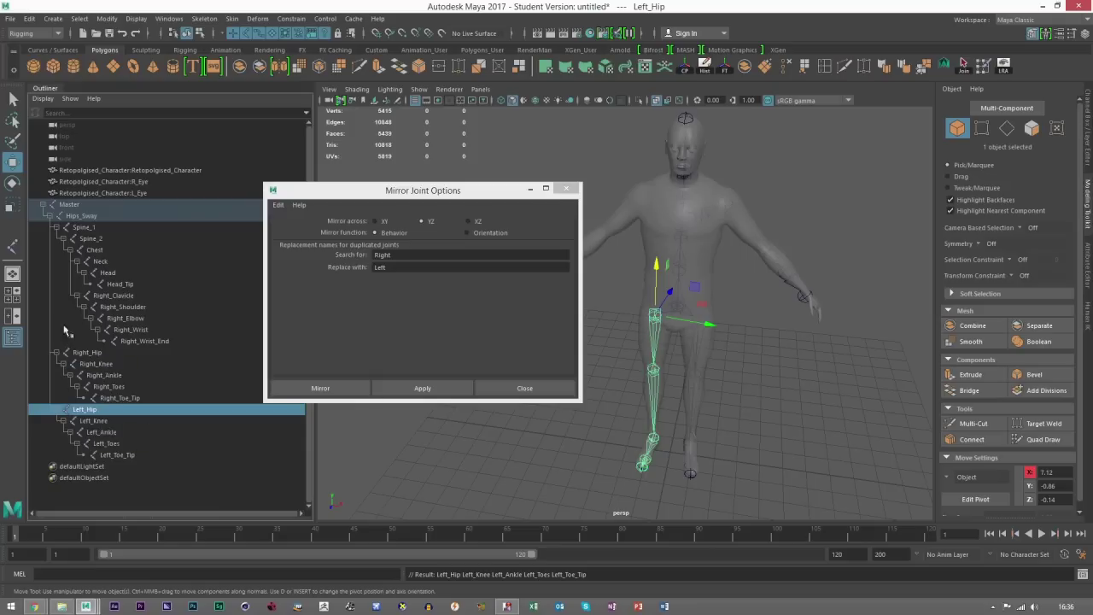
pyautogui.click(88, 217)
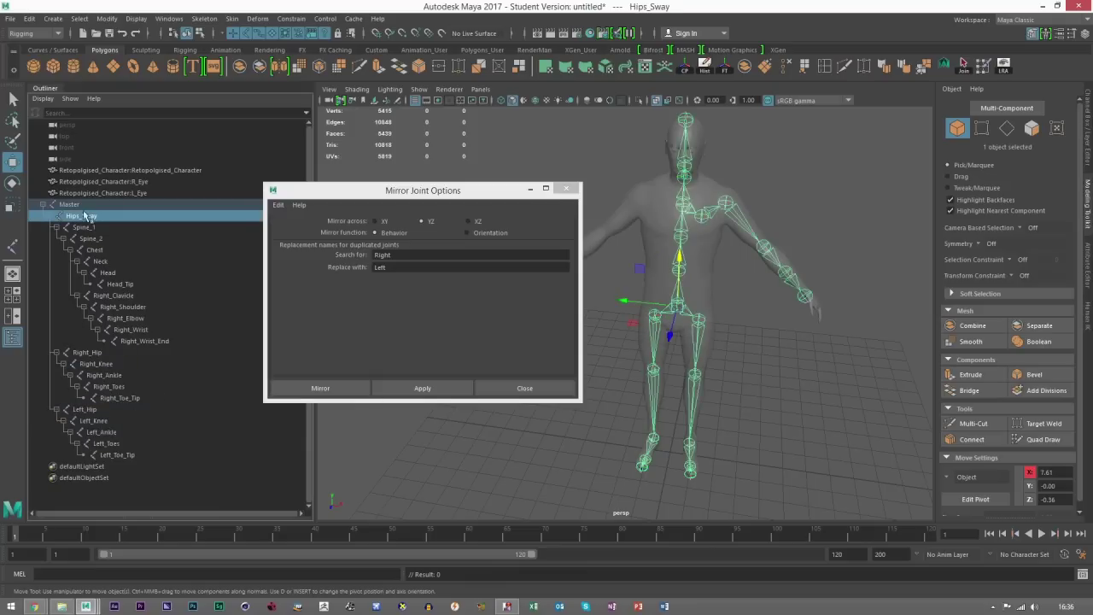
pyautogui.click(85, 409)
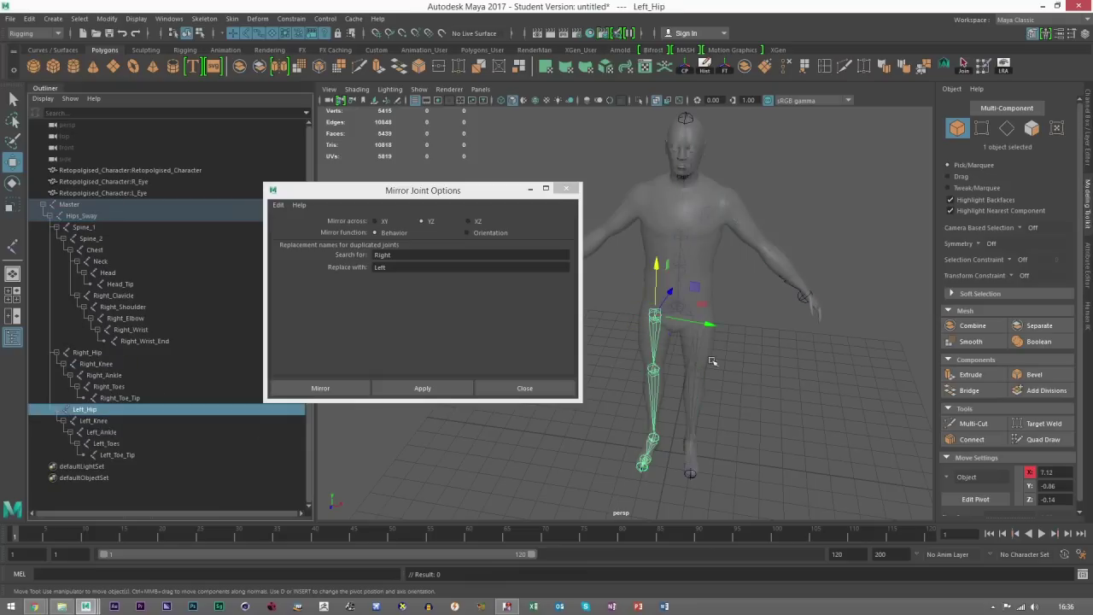
# Step: Mirror the Right_Clavicle arm chain with the same settings, expand the Left_Clavicle hierarchy and close the mirror options
pyautogui.scroll(2, 713, 361)
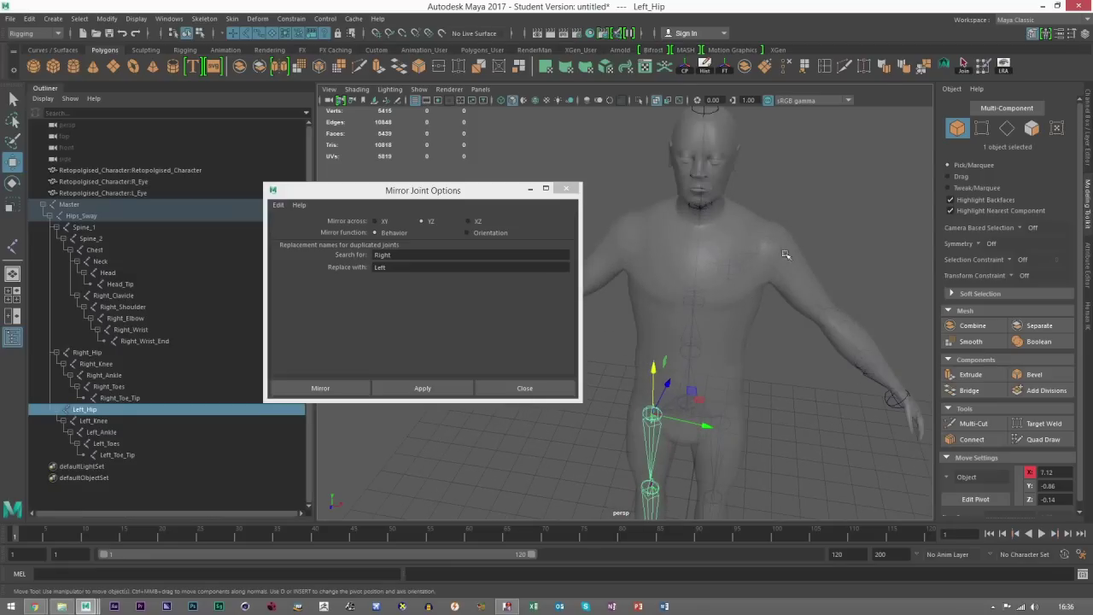
pyautogui.click(731, 270)
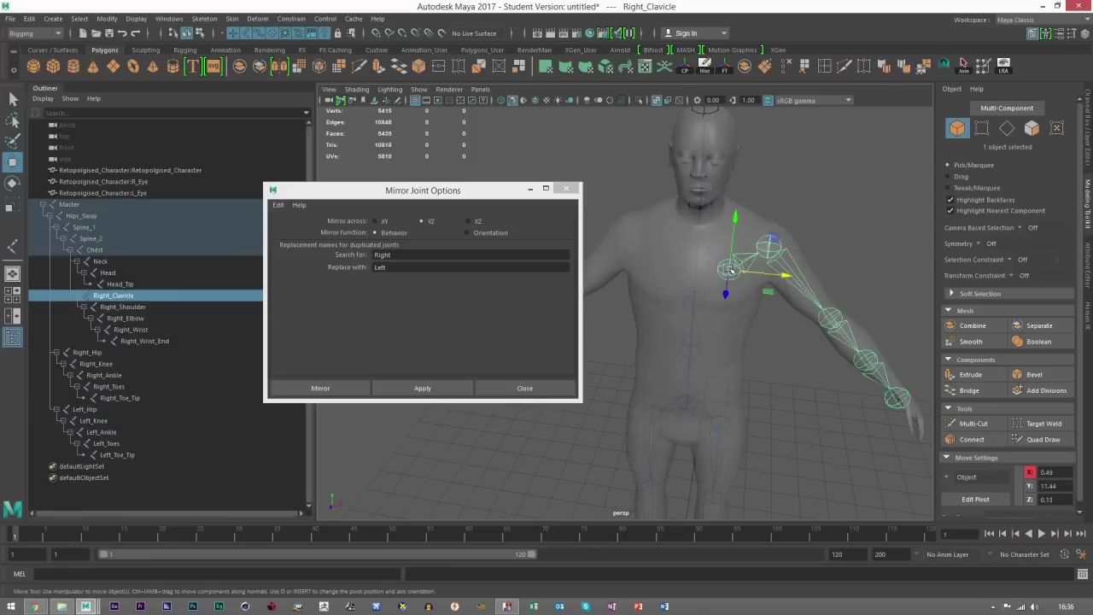
pyautogui.scroll(-2, 731, 270)
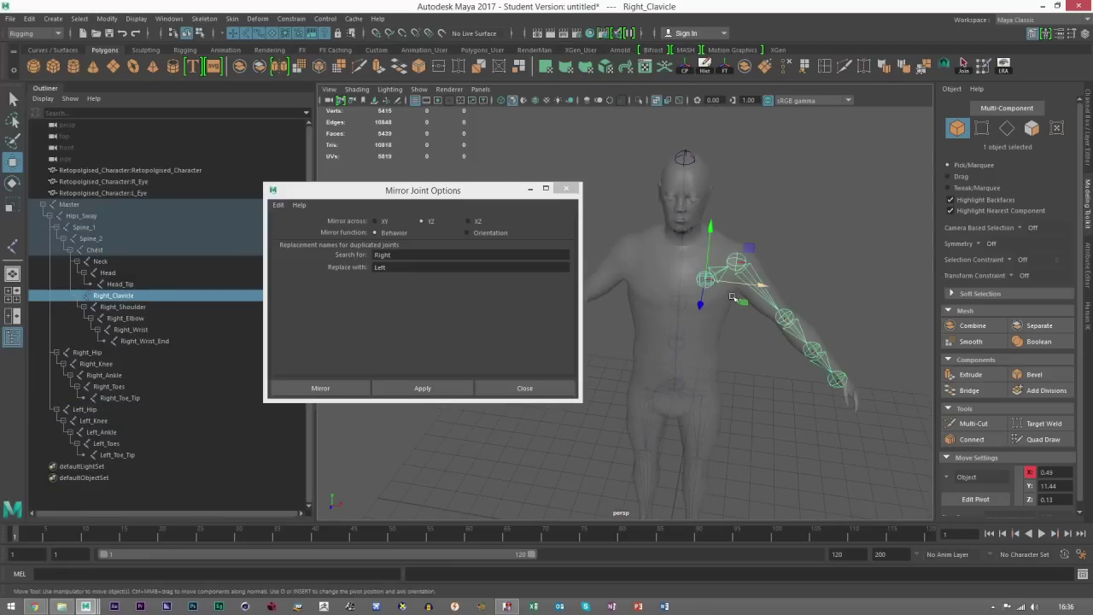
pyautogui.click(423, 389)
pyautogui.keyDown('alt'); pyautogui.moveTo(577, 329); pyautogui.dragTo(632, 324, button='middle'); pyautogui.keyUp('alt')
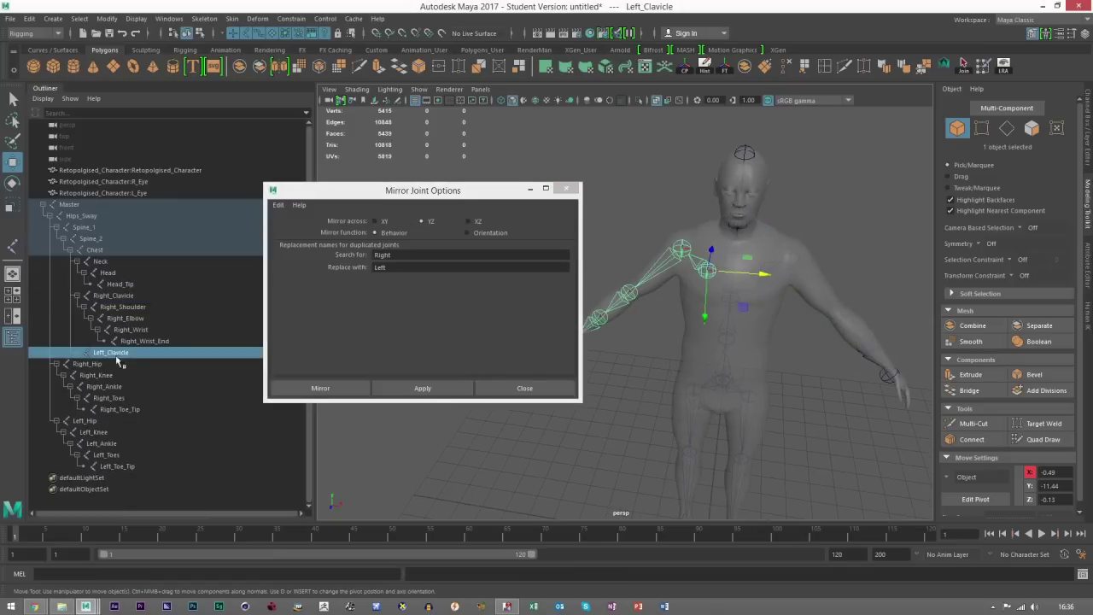
pyautogui.click(78, 352)
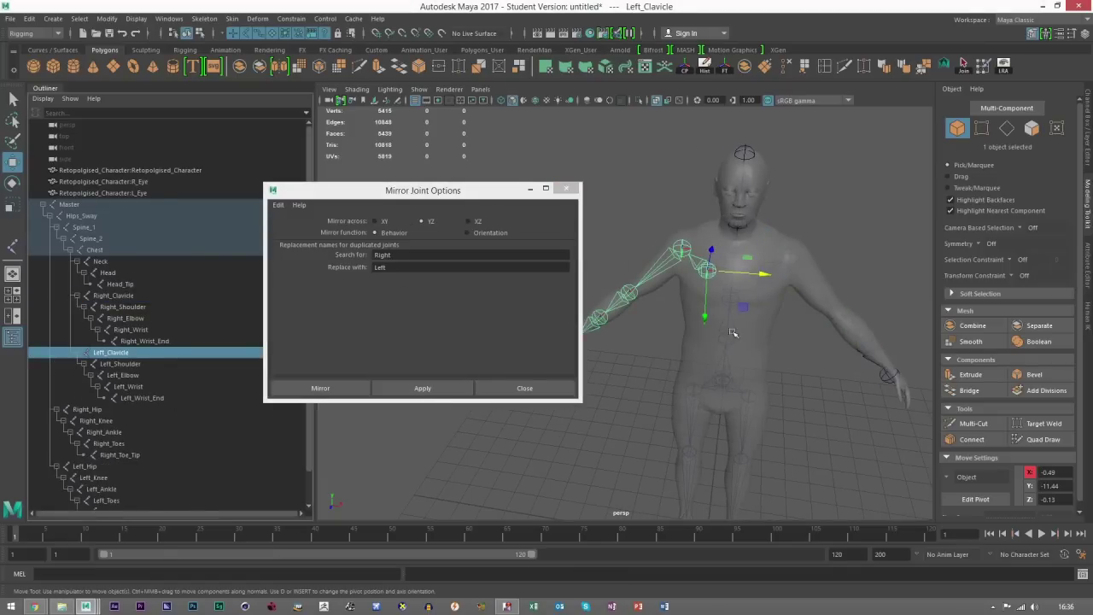
pyautogui.keyDown('alt'); pyautogui.moveTo(698, 355); pyautogui.dragTo(656, 355, button='right'); pyautogui.keyUp('alt')
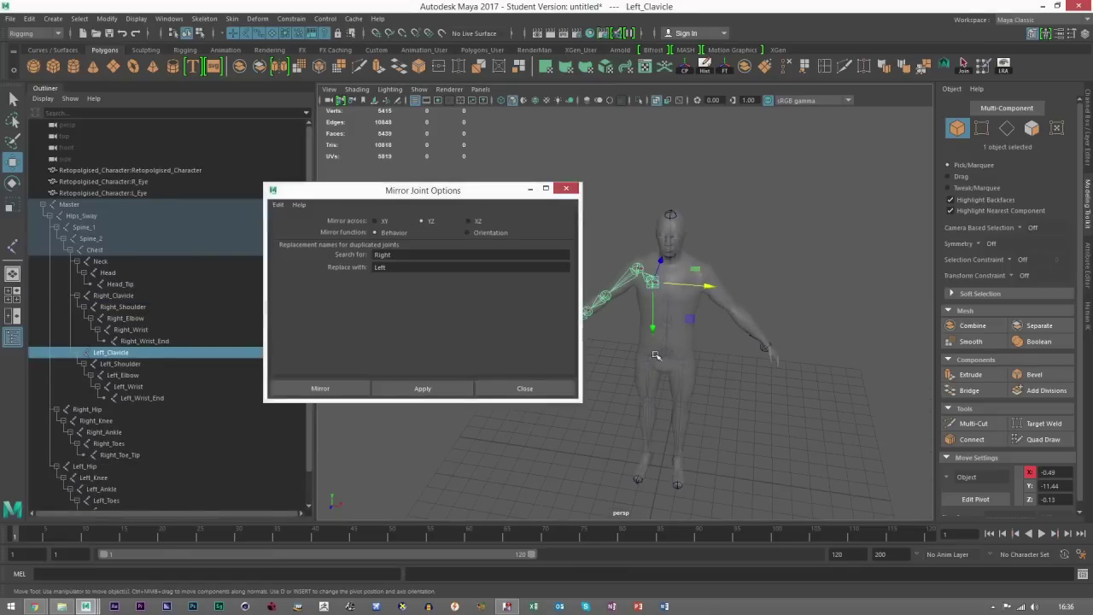
pyautogui.click(525, 389)
# Step: Try moving the Left_Clavicle arm chain sideways away from the body, and undo the move
pyautogui.keyDown('alt'); pyautogui.moveTo(632, 386); pyautogui.dragTo(691, 391); pyautogui.keyUp('alt')
pyautogui.moveTo(682, 278); pyautogui.dragTo(649, 276)
pyautogui.click(769, 394)
pyautogui.keyDown('alt'); pyautogui.moveTo(683, 390); pyautogui.dragTo(612, 389); pyautogui.keyUp('alt')
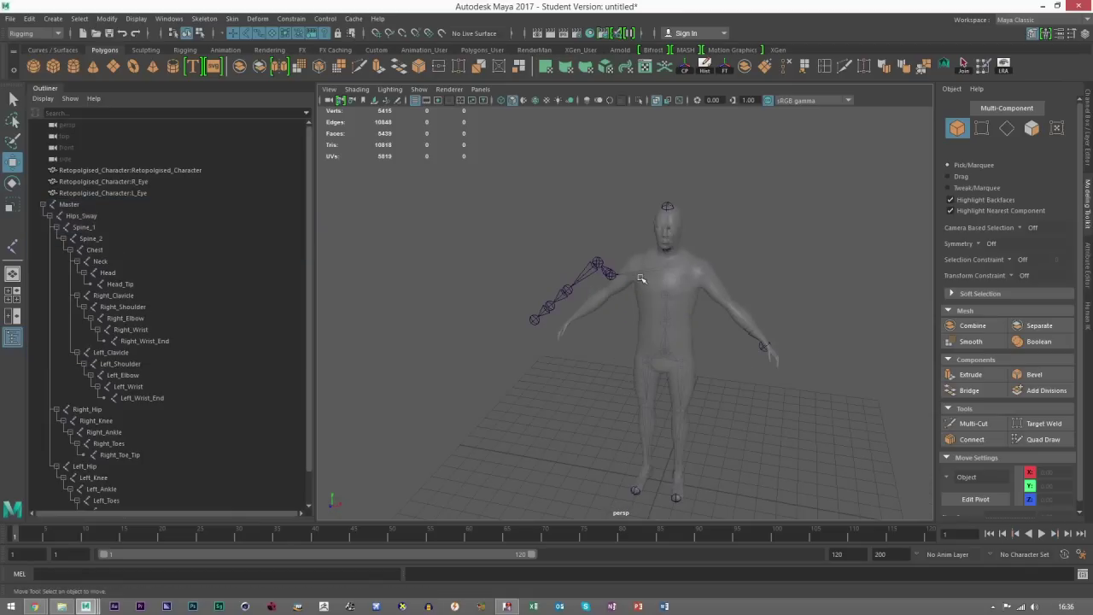
pyautogui.hotkey('ctrl', 'z')
pyautogui.hotkey('ctrl', 'z')
pyautogui.click(774, 271)
pyautogui.keyDown('alt'); pyautogui.moveTo(641, 315); pyautogui.dragTo(586, 354); pyautogui.keyUp('alt')
pyautogui.keyDown('alt'); pyautogui.moveTo(606, 368); pyautogui.dragTo(605, 327, button='middle'); pyautogui.keyUp('alt')
pyautogui.keyDown('alt'); pyautogui.moveTo(605, 312); pyautogui.dragTo(624, 279); pyautogui.keyUp('alt')
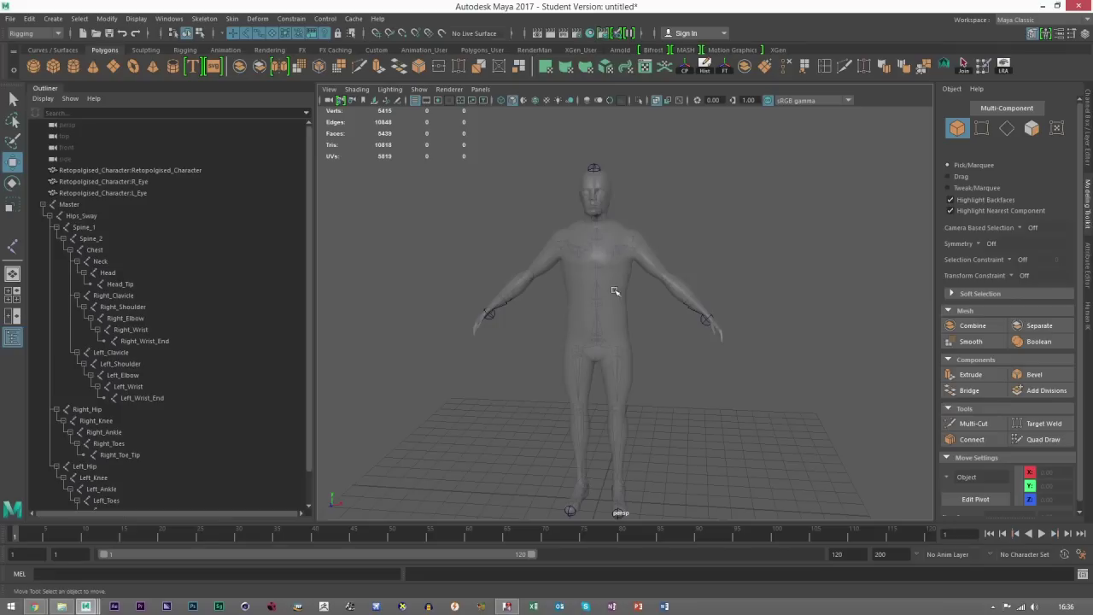
pyautogui.scroll(-4, 616, 293)
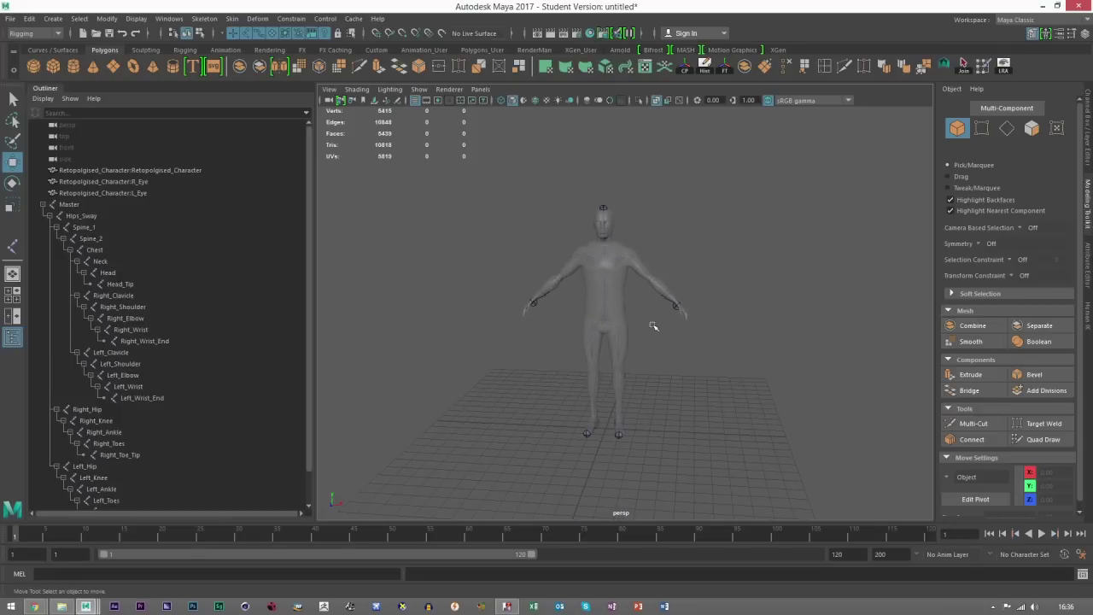
pyautogui.scroll(2, 649, 337)
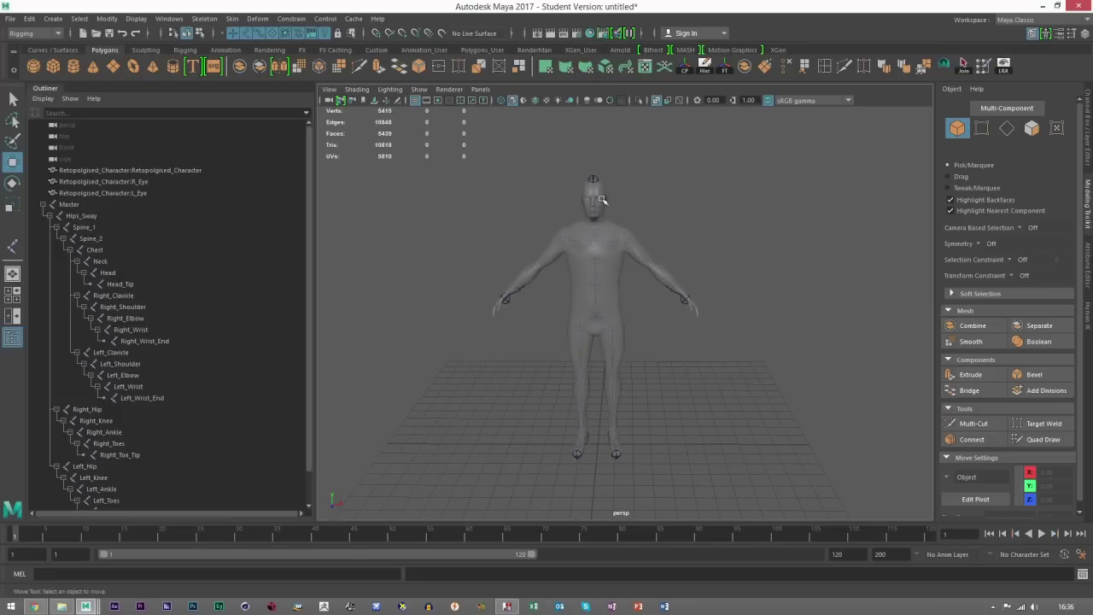
pyautogui.keyDown('alt'); pyautogui.moveTo(642, 254); pyautogui.dragTo(649, 229, button='middle'); pyautogui.keyUp('alt')
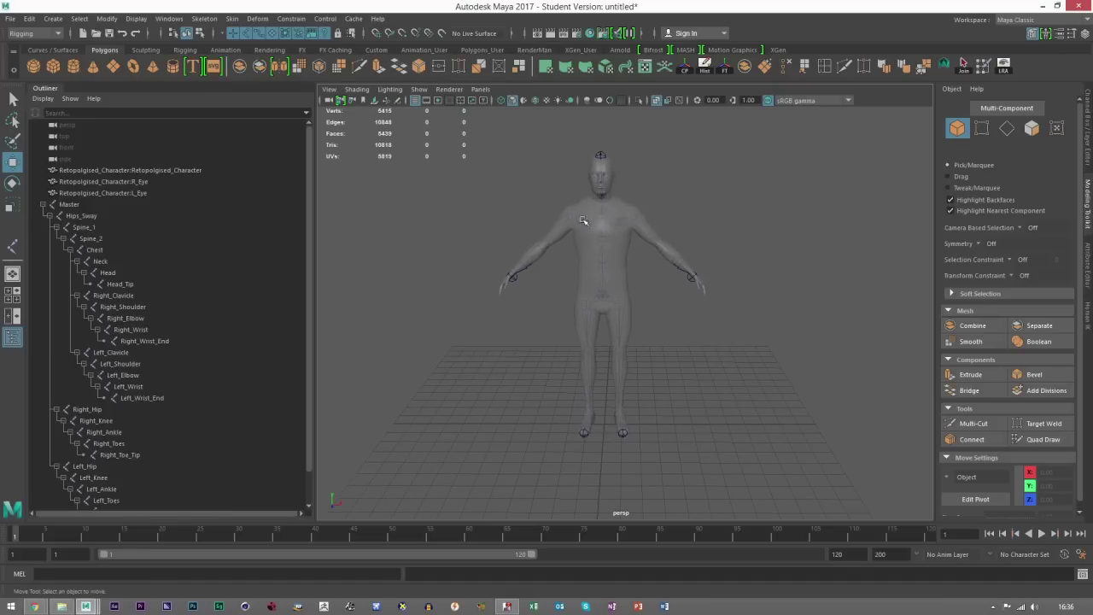
# Step: Select all joints from Master to Left_Toe_Tip, show their attributes in the Channel Box, and clear the selection
pyautogui.click(43, 205)
pyautogui.click(43, 205)
pyautogui.click(67, 205)
pyautogui.scroll(-1, 118, 295)
pyautogui.keyDown('shift'); pyautogui.click(113, 478); pyautogui.keyUp('shift')
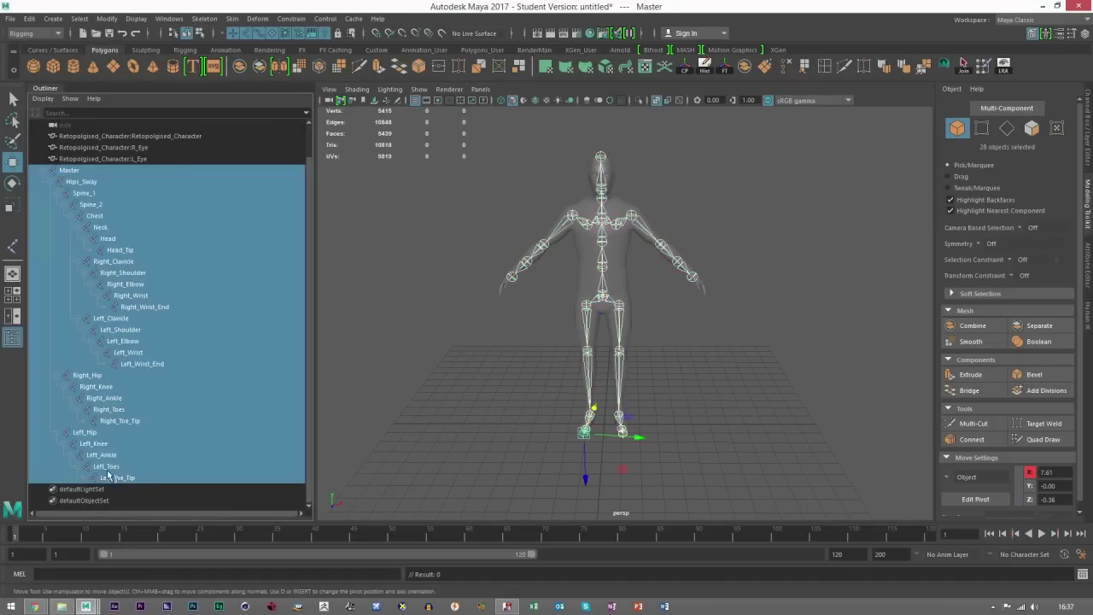
pyautogui.click(1088, 122)
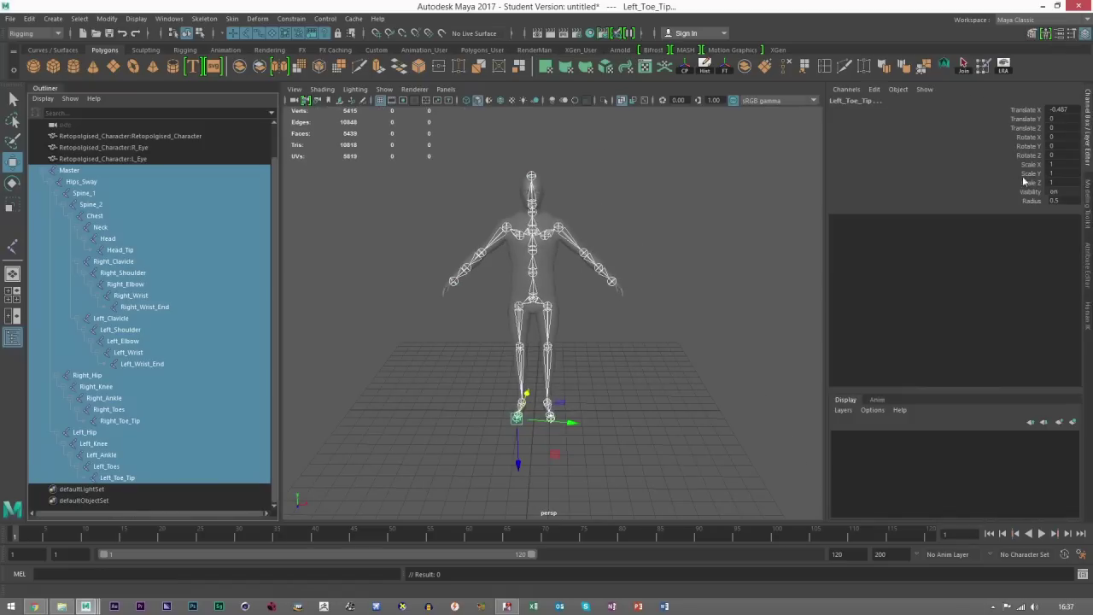
pyautogui.click(671, 237)
# Step: Rotate the Right_Shoulder joint slightly to about -41.2 degrees on Z
pyautogui.scroll(5, 560, 235)
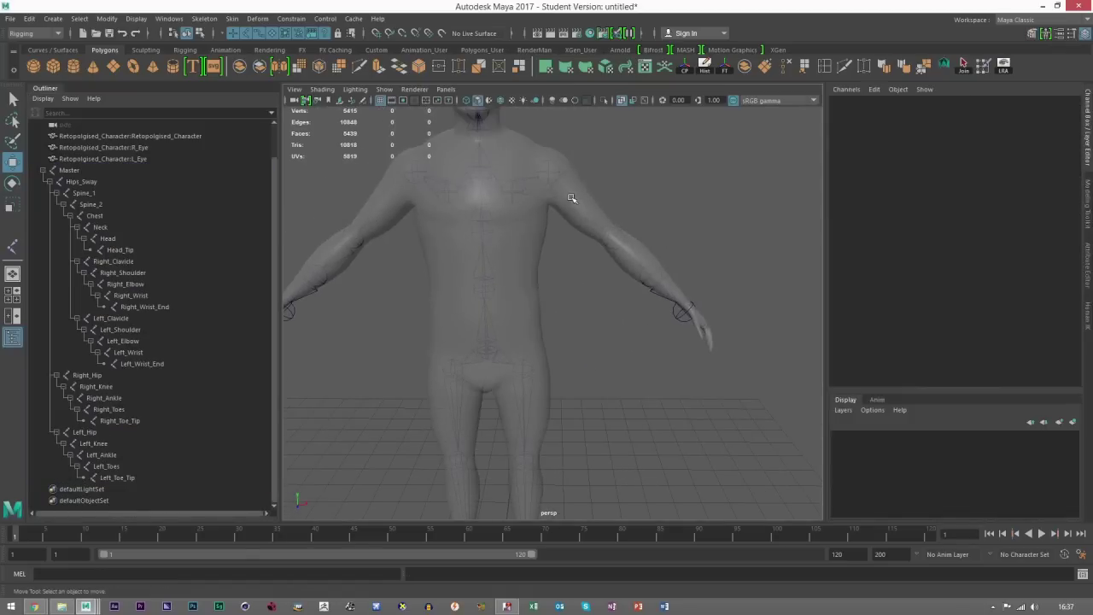
pyautogui.click(571, 199)
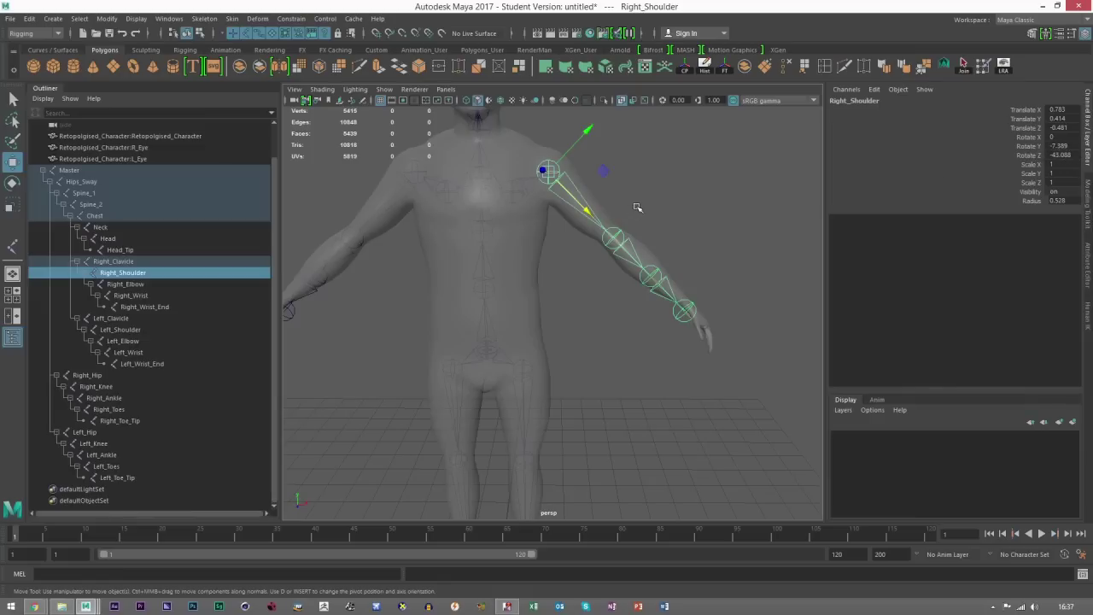
pyautogui.keyDown('alt'); pyautogui.moveTo(496, 339); pyautogui.dragTo(513, 324, button='middle'); pyautogui.keyUp('alt')
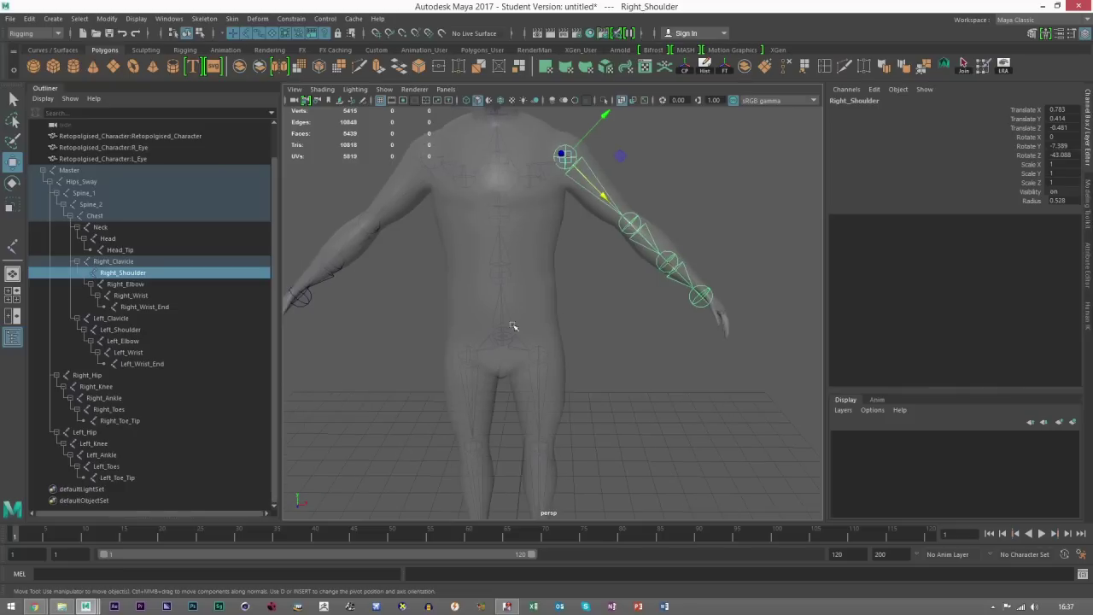
pyautogui.press('e')
pyautogui.moveTo(602, 152); pyautogui.dragTo(630, 151)
pyautogui.keyDown('alt'); pyautogui.moveTo(630, 151); pyautogui.dragTo(698, 168, button='middle'); pyautogui.keyUp('alt')
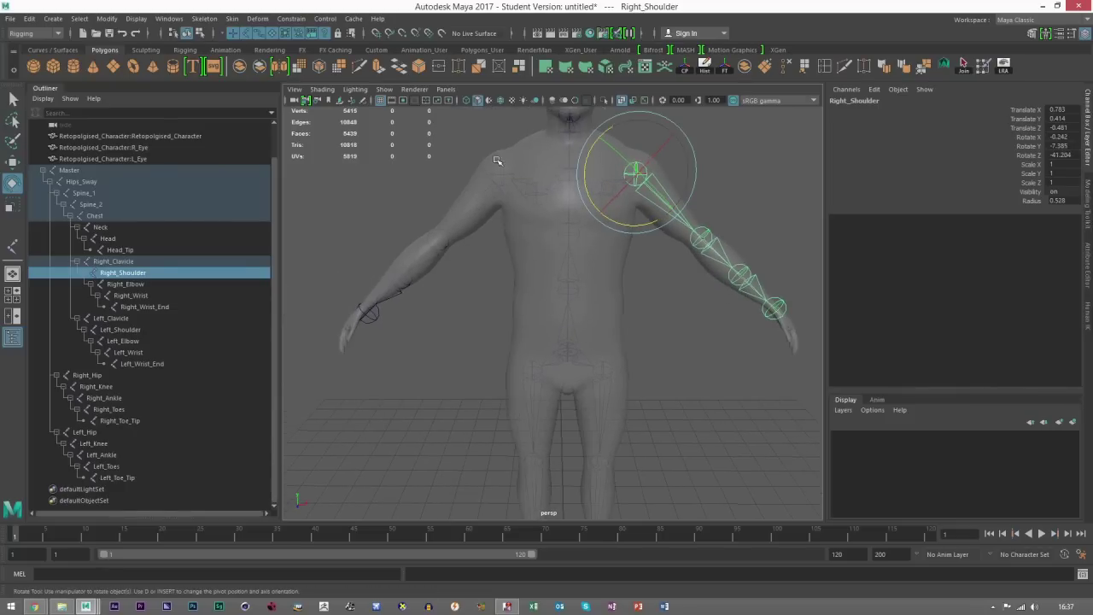
# Step: Delete the mirrored Left_Clavicle arm chain from the skeleton
pyautogui.press('w')
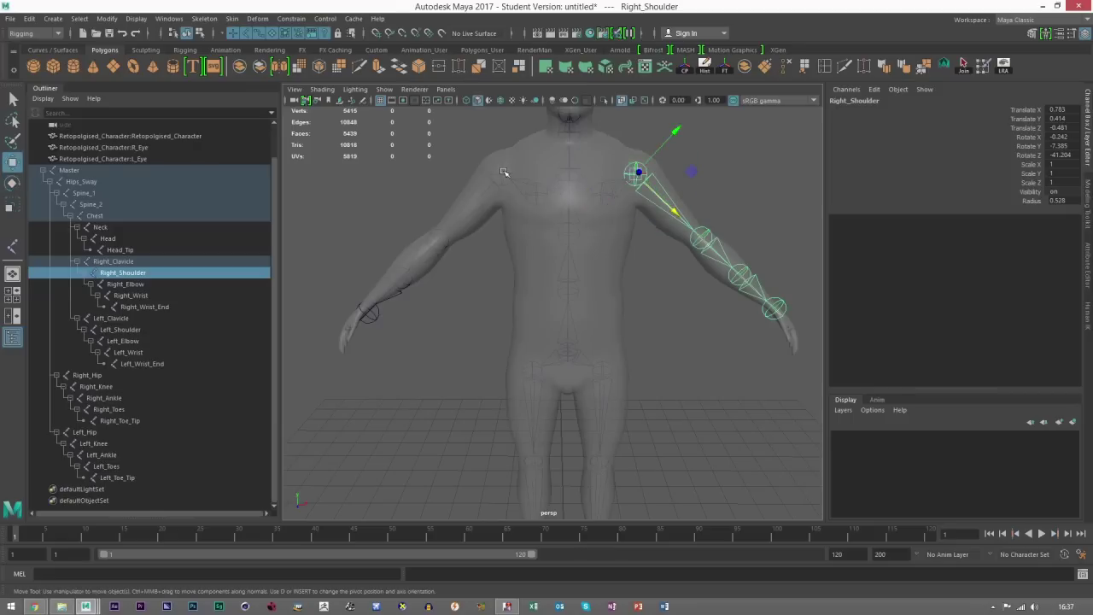
pyautogui.click(504, 172)
pyautogui.click(111, 321)
pyautogui.press('Delete')
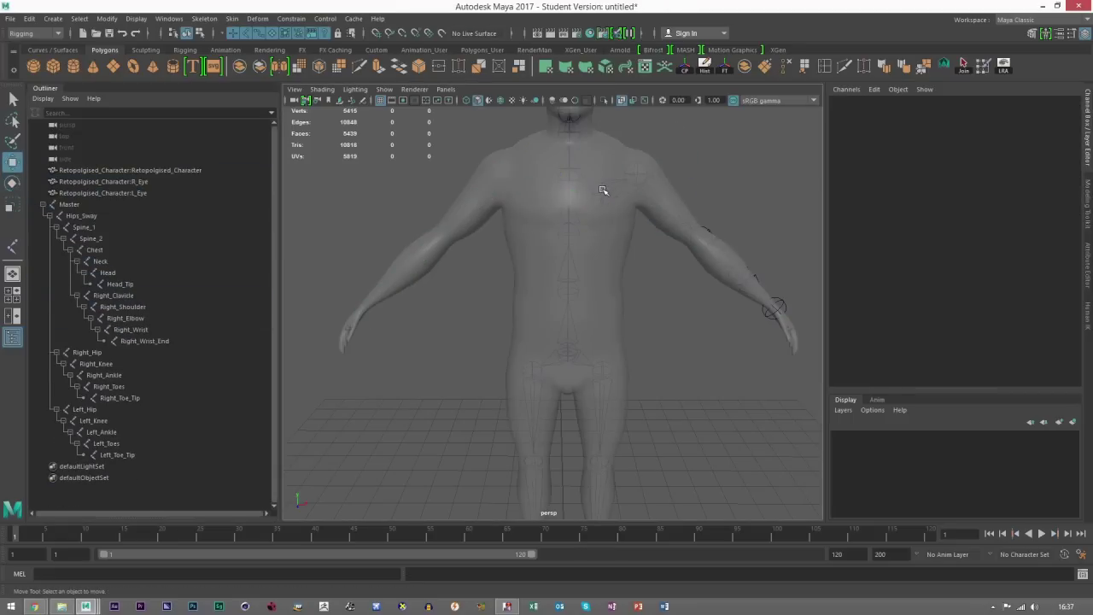
# Step: Mirror the Right_Clavicle arm chain again with the previous mirror settings and clear the selection
pyautogui.click(603, 191)
pyautogui.click(204, 18)
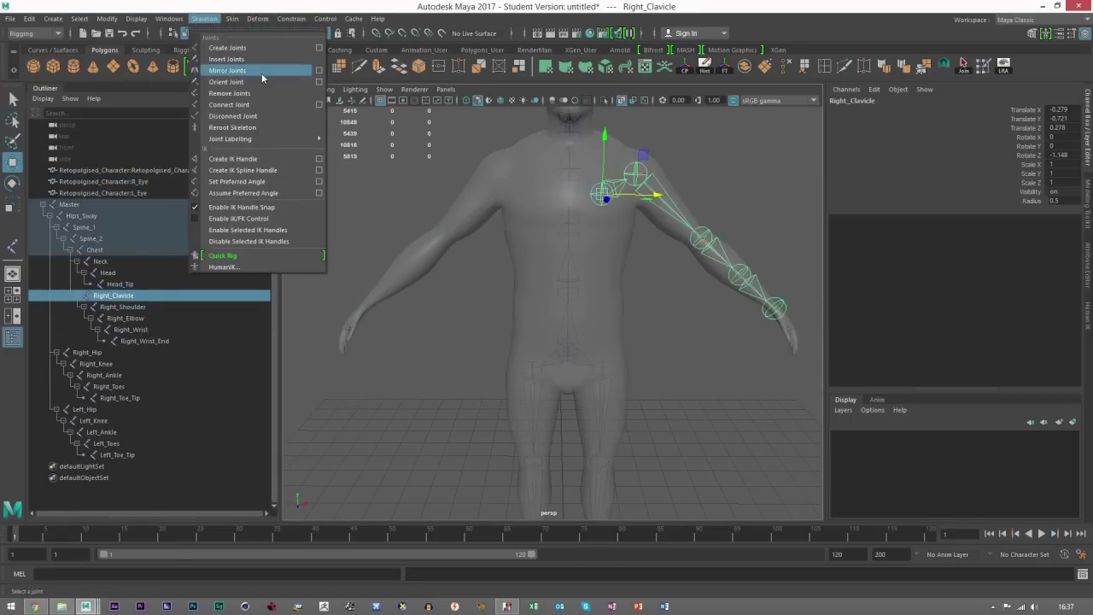
pyautogui.click(263, 71)
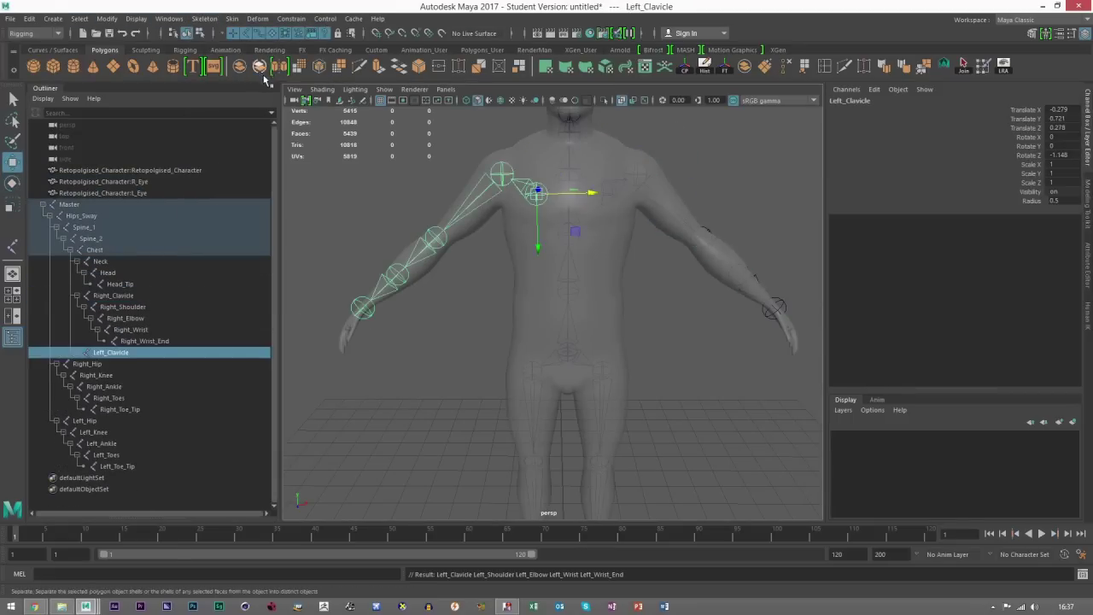
pyautogui.click(698, 364)
pyautogui.keyDown('alt'); pyautogui.moveTo(740, 318); pyautogui.dragTo(403, 247); pyautogui.keyUp('alt')
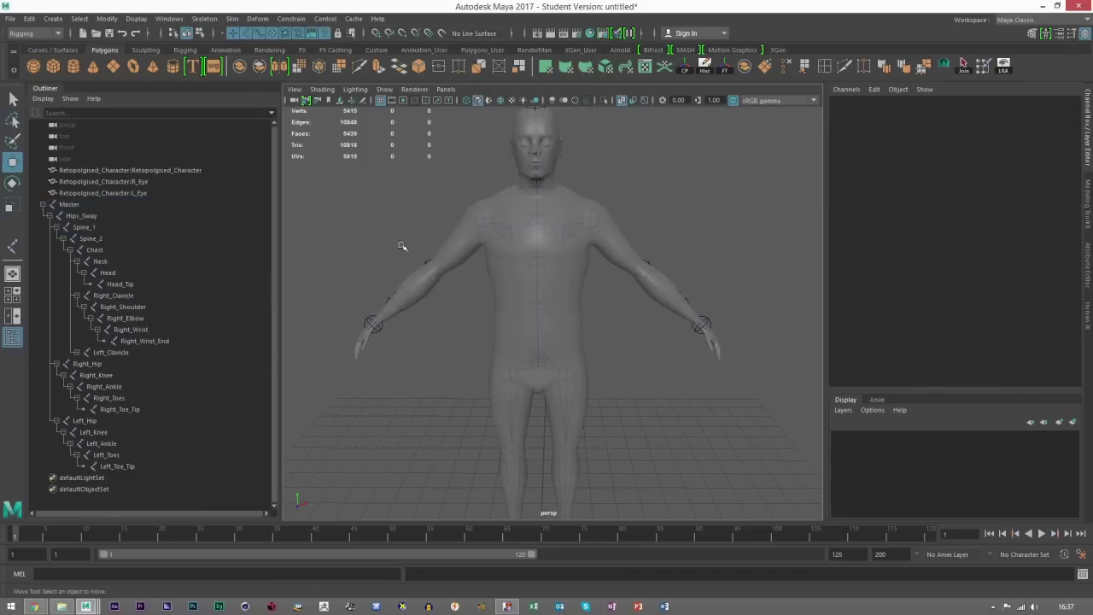
# Step: Inspect the rotation values of the Right_Shoulder joint, opening its Rotate Z value, and clear the selection
pyautogui.click(614, 235)
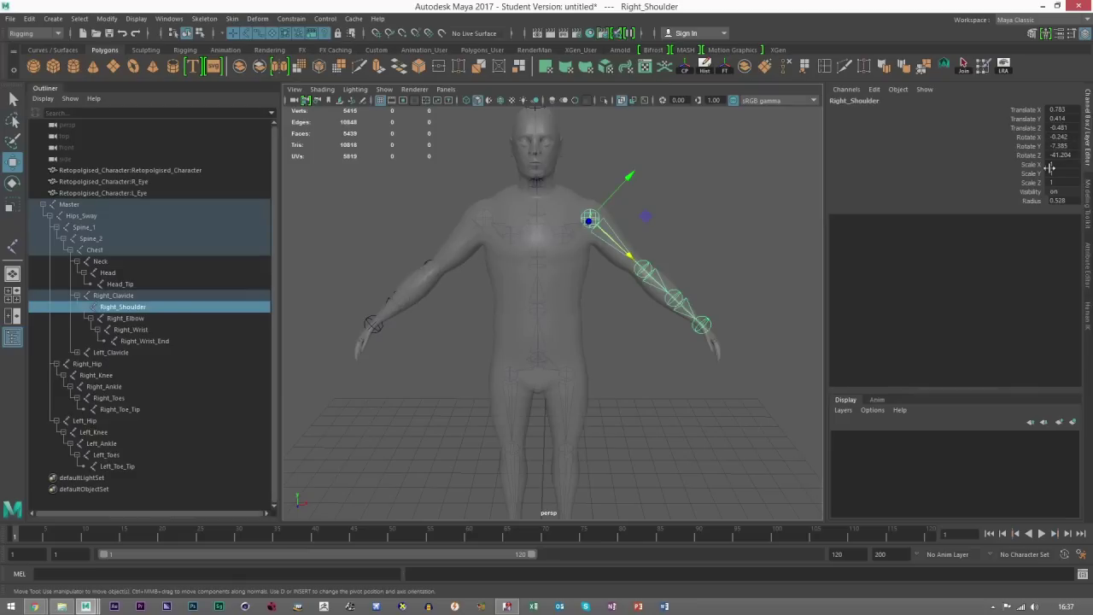
pyautogui.scroll(-2, 404, 309)
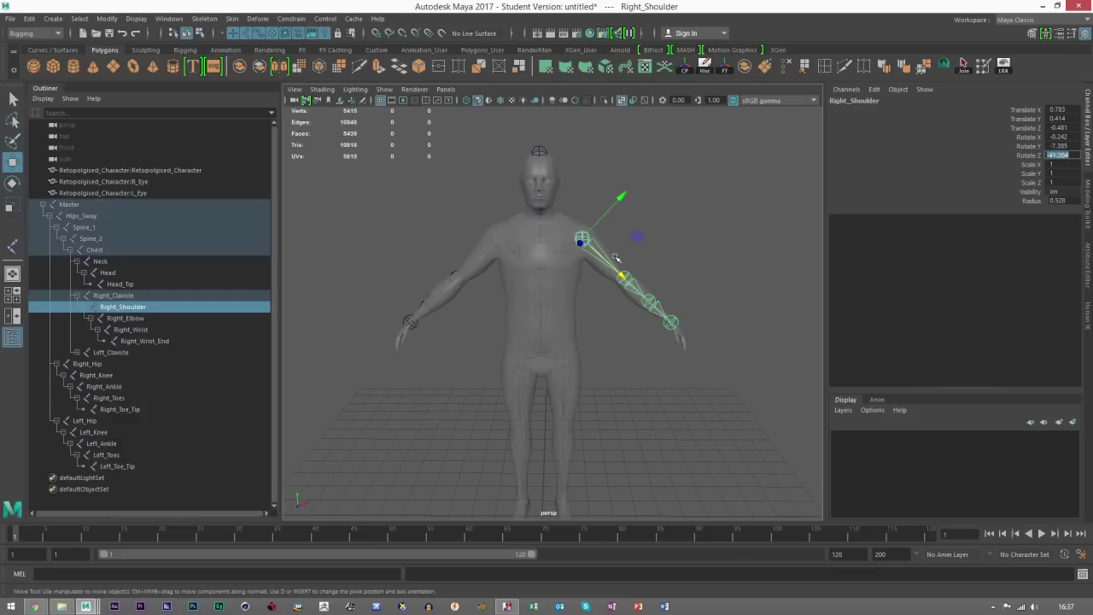
pyautogui.click(1059, 153)
pyautogui.click(670, 390)
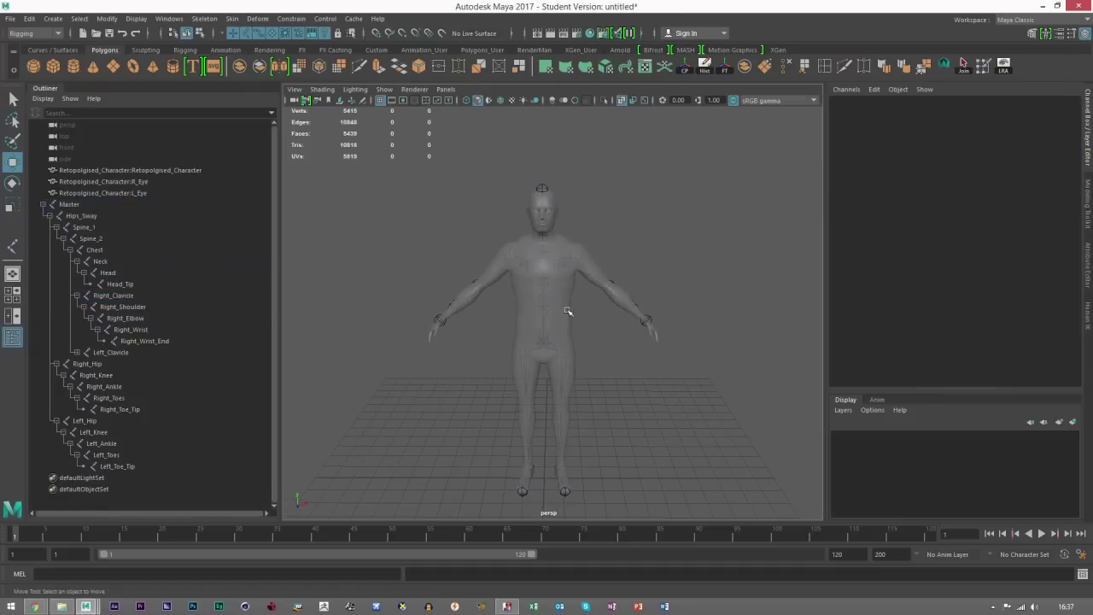
pyautogui.moveTo(573, 335)
pyautogui.keyDown('alt'); pyautogui.mouseDown()
pyautogui.moveTo(576, 353)
pyautogui.moveTo(589, 326)
pyautogui.mouseUp(); pyautogui.keyUp('alt')
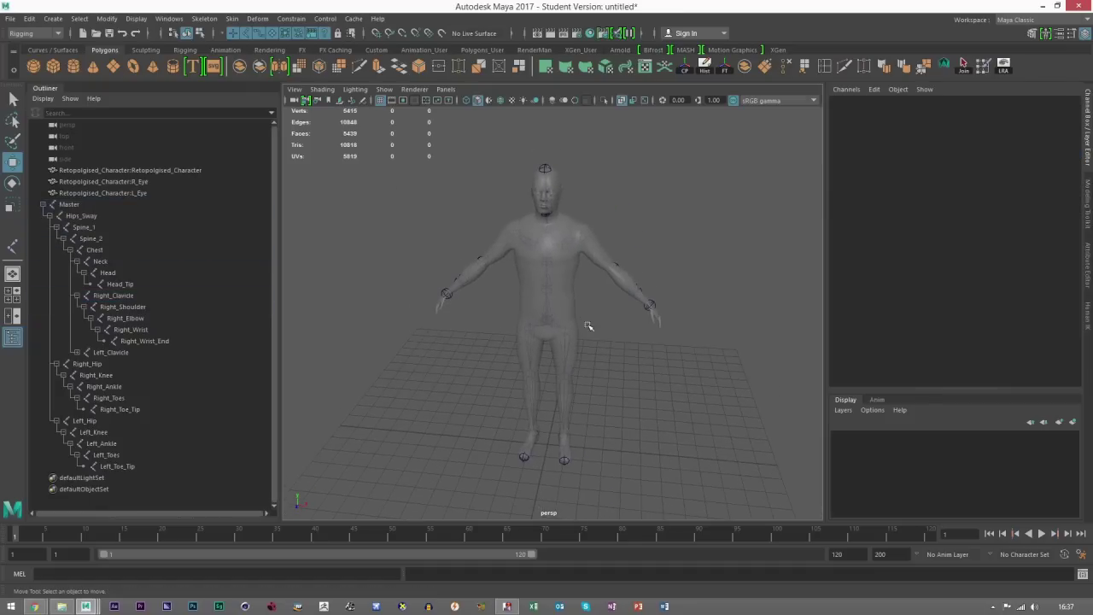
# Step: Freeze the transformations of all listed joints from Master to Left_Toe_Tip and clear the selection
pyautogui.click(73, 206)
pyautogui.keyDown('shift'); pyautogui.click(116, 466); pyautogui.keyUp('shift')
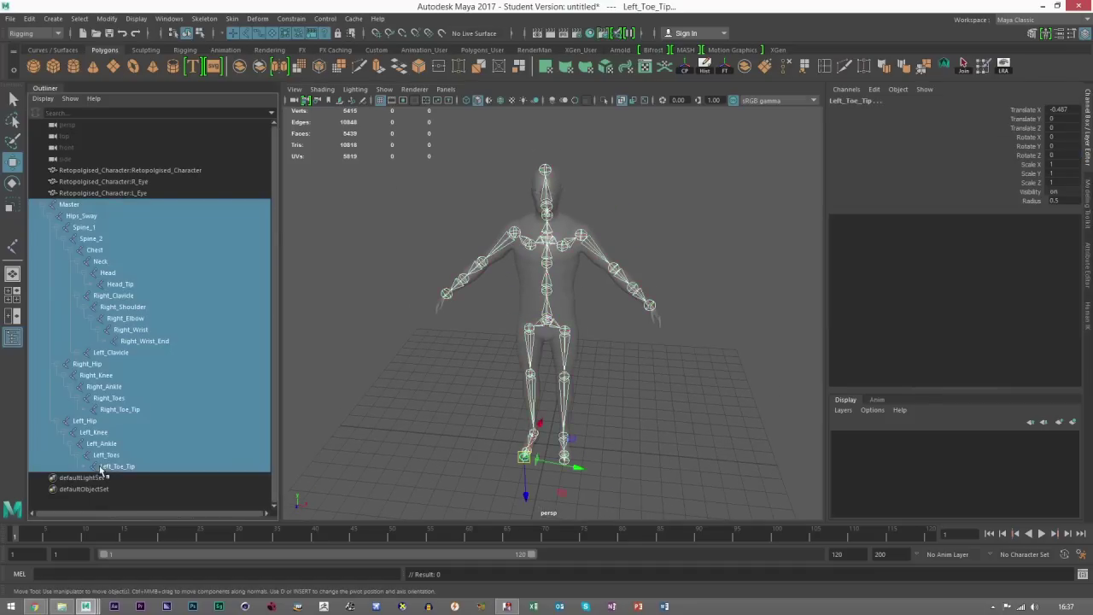
pyautogui.click(107, 18)
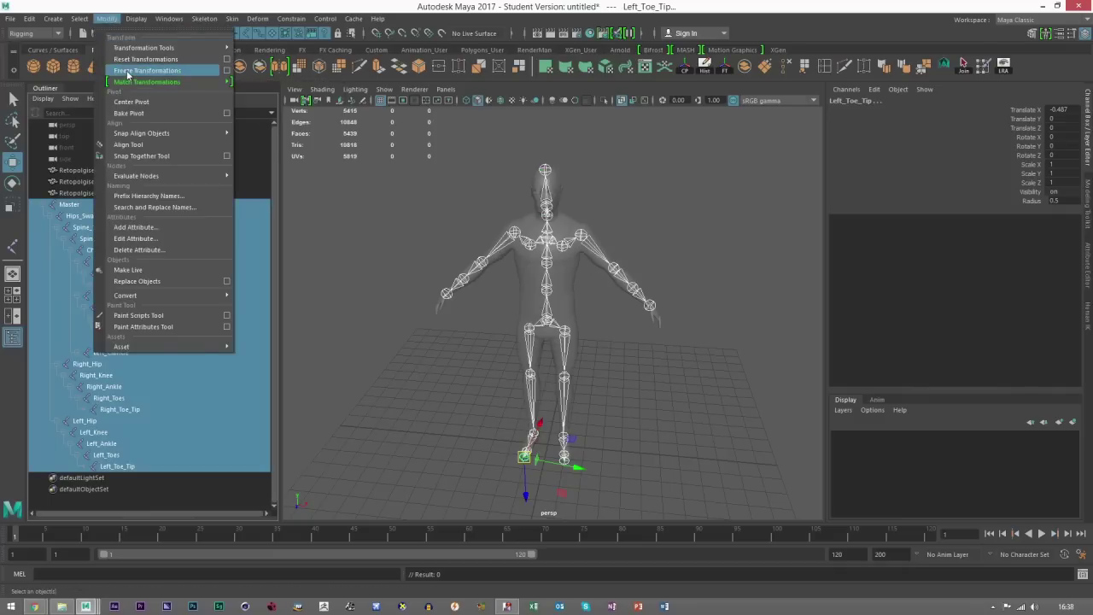
pyautogui.click(127, 74)
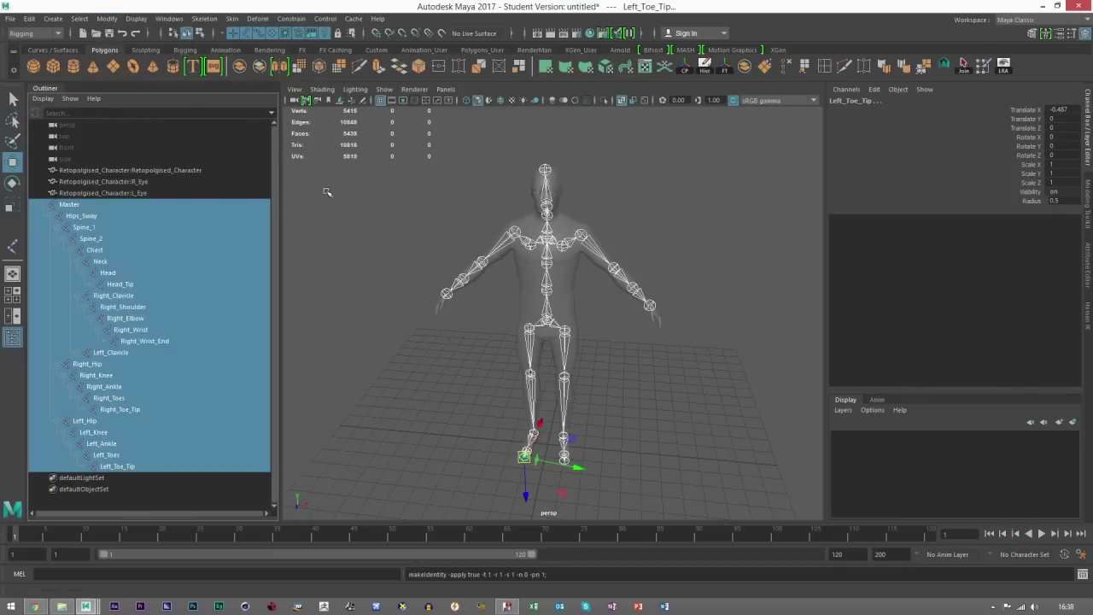
pyautogui.scroll(6, 601, 267)
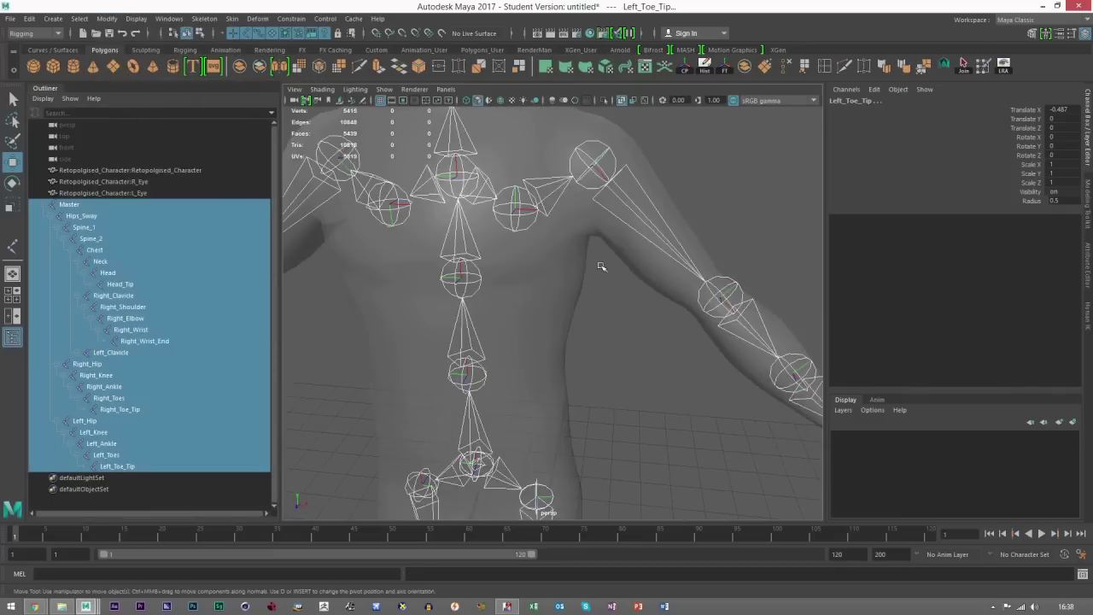
pyautogui.keyDown('alt'); pyautogui.moveTo(601, 267); pyautogui.dragTo(584, 211); pyautogui.keyUp('alt')
pyautogui.scroll(-10, 613, 190)
pyautogui.click(612, 268)
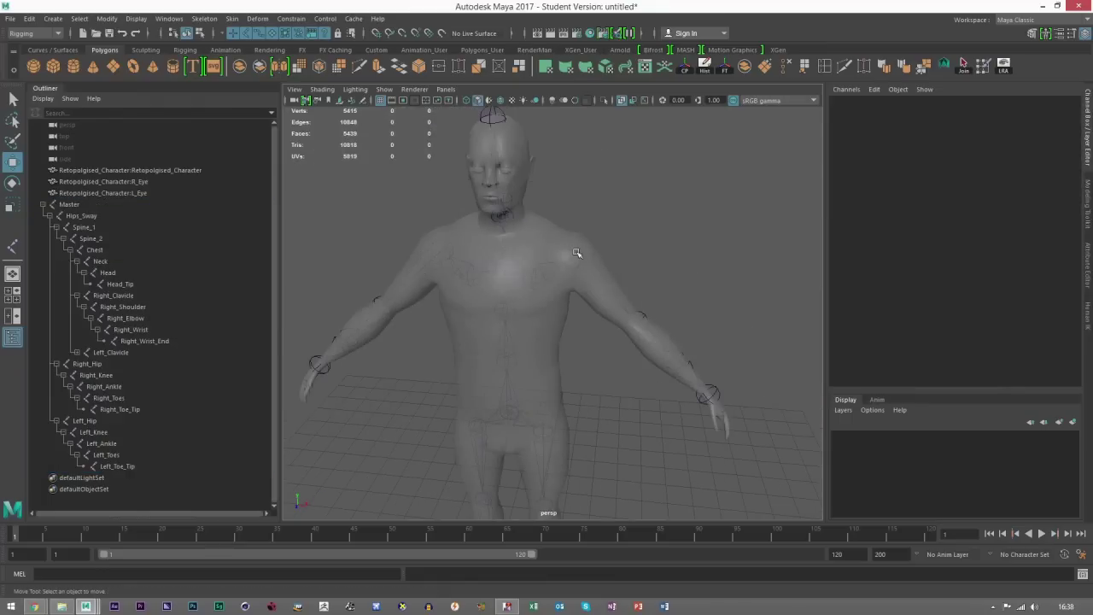
# Step: Check the rotation values of the Right_Shoulder and Right_Elbow joints and the joint at the end of that arm
pyautogui.click(595, 271)
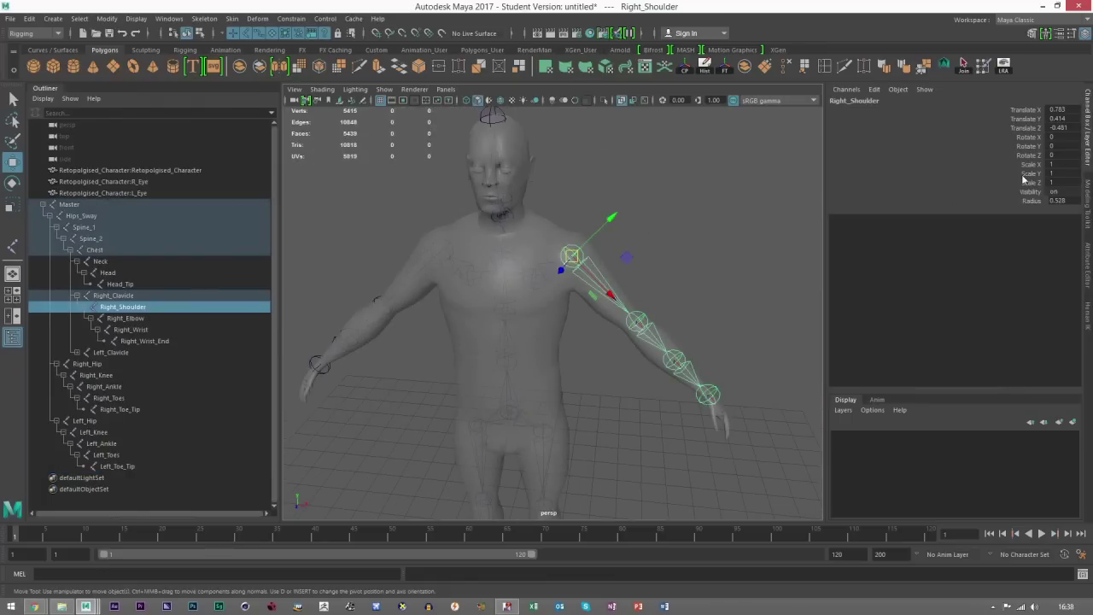
pyautogui.click(643, 332)
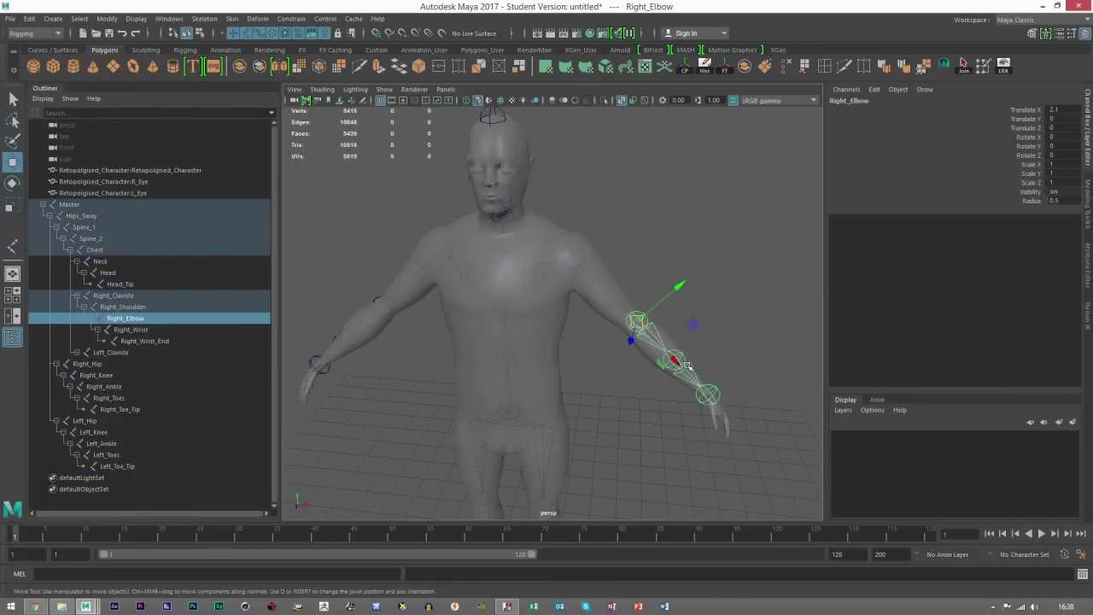
pyautogui.click(707, 393)
pyautogui.keyDown('alt'); pyautogui.moveTo(611, 281); pyautogui.dragTo(606, 351); pyautogui.keyUp('alt')
# Step: Try rotating the Right_Shoulder joint by about -16.5 degrees on Y, and undo the rotation
pyautogui.click(574, 256)
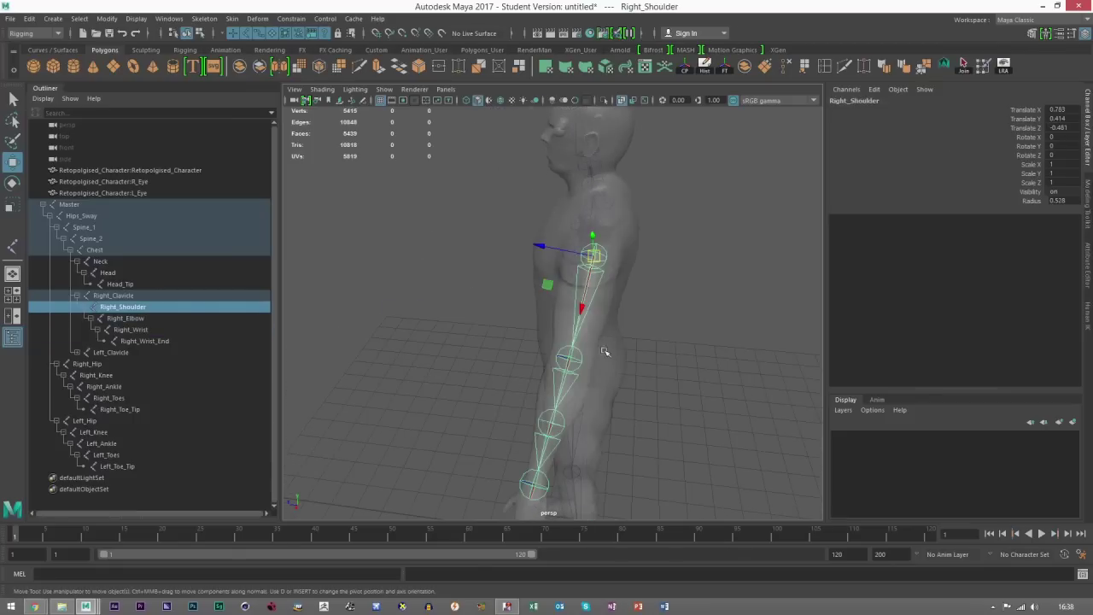
pyautogui.keyDown('alt'); pyautogui.moveTo(606, 291); pyautogui.dragTo(587, 315); pyautogui.keyUp('alt')
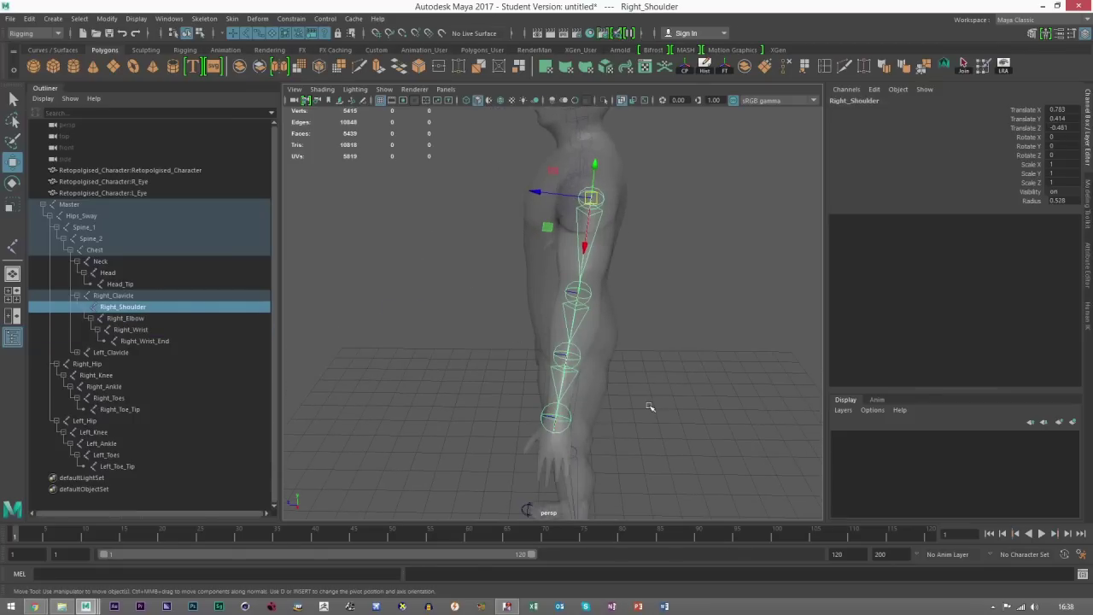
pyautogui.keyDown('alt'); pyautogui.moveTo(632, 256); pyautogui.dragTo(622, 353); pyautogui.keyUp('alt')
pyautogui.press('e')
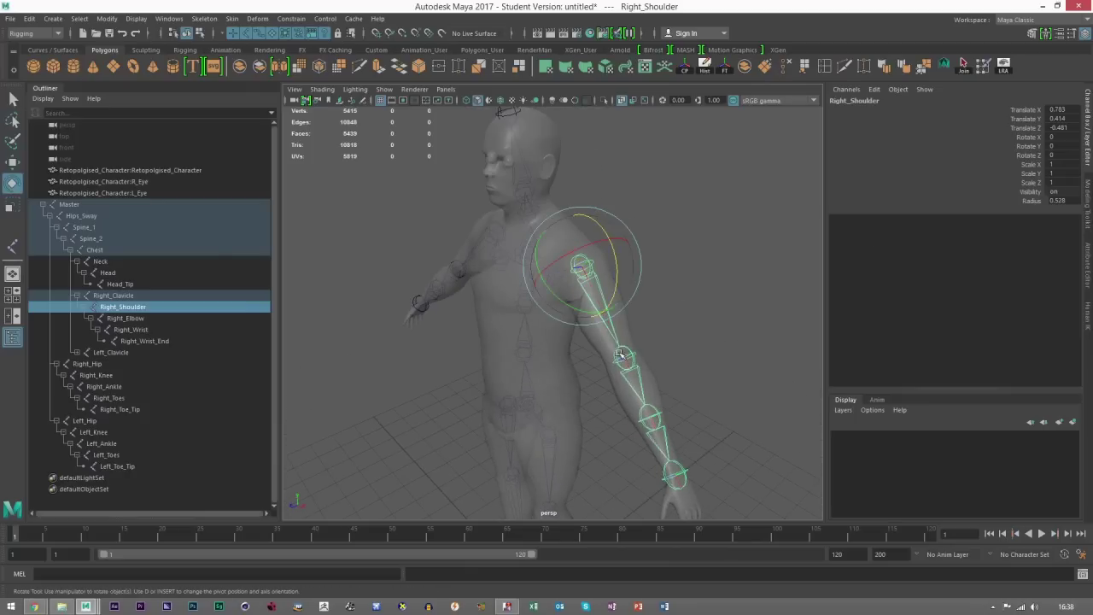
pyautogui.moveTo(575, 310); pyautogui.dragTo(598, 226)
pyautogui.hotkey('ctrl', 'z')
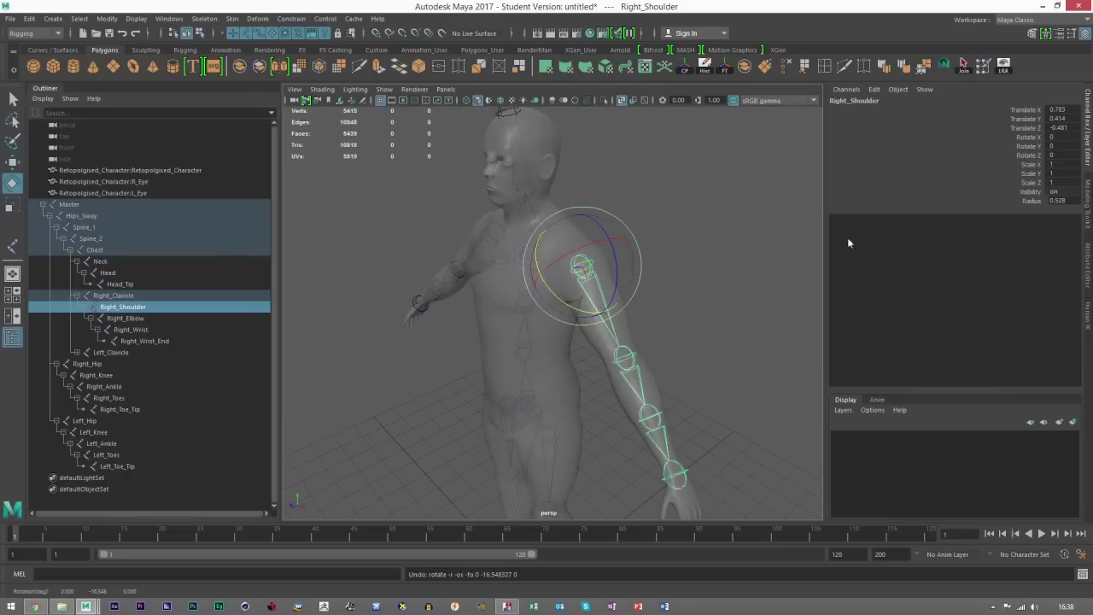
pyautogui.press('w')
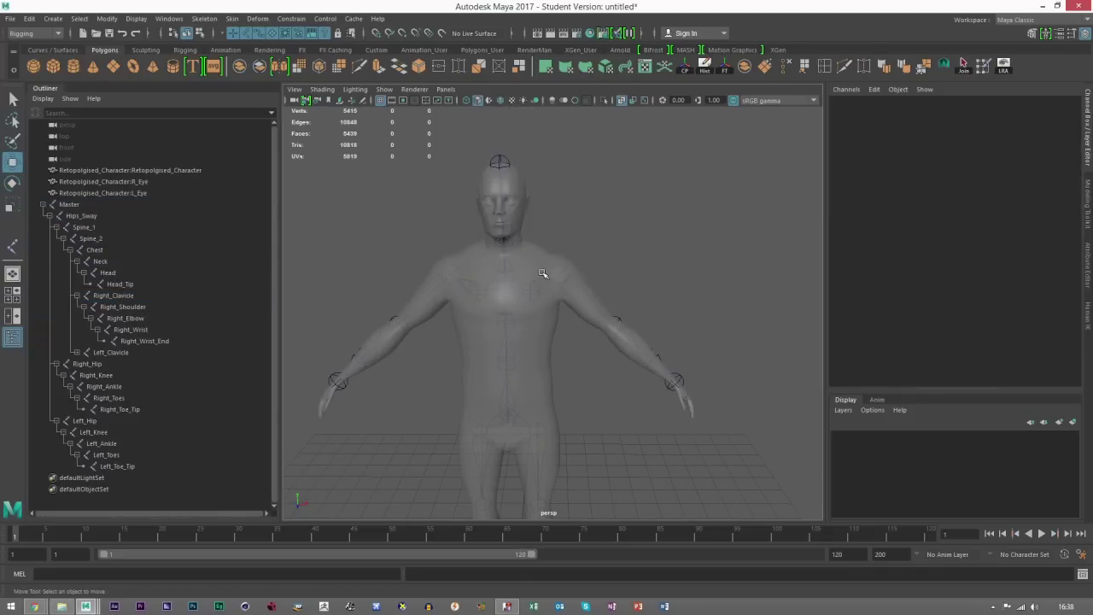
# Step: Show the local rotation axes of the joints from Right_Clavicle to Right_Wrist_End in component mode and examine their orientation
pyautogui.click(560, 272)
pyautogui.click(114, 296)
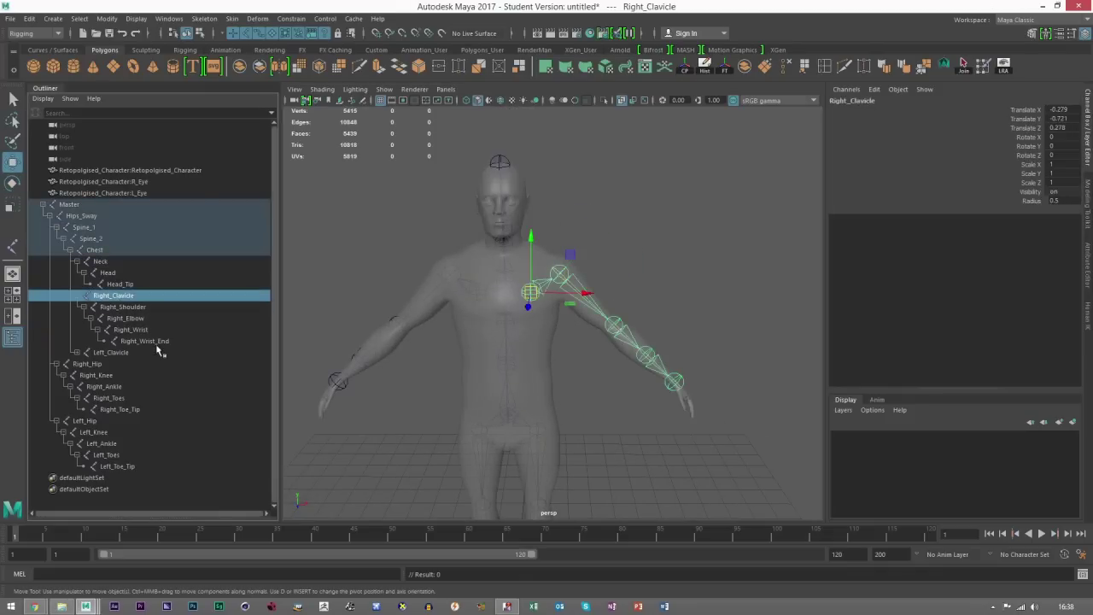
pyautogui.keyDown('shift'); pyautogui.click(145, 341); pyautogui.keyUp('shift')
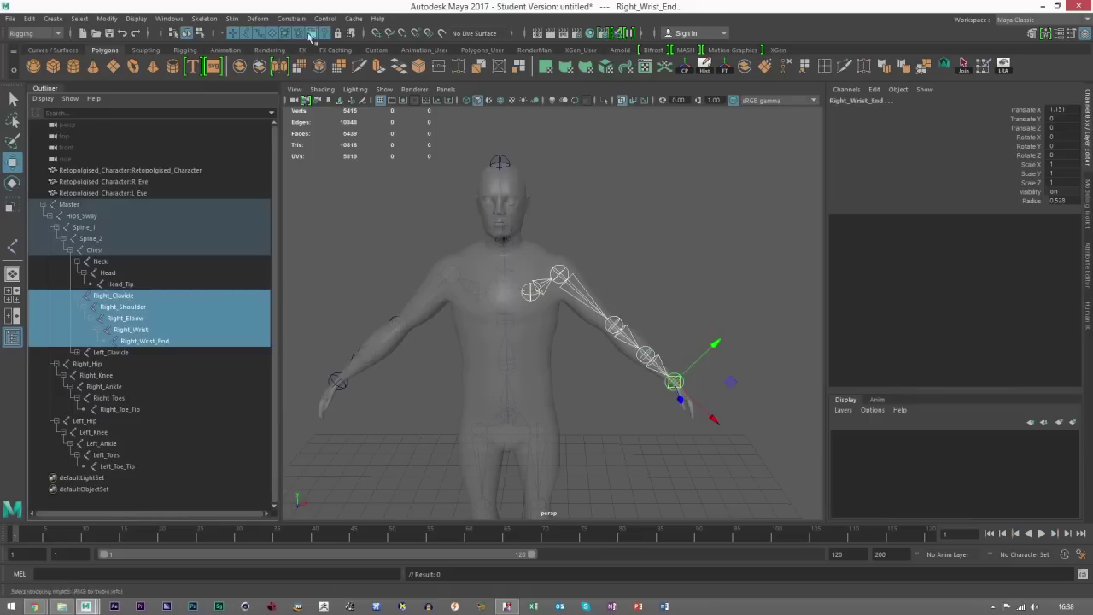
pyautogui.click(200, 34)
pyautogui.click(325, 34)
pyautogui.press('f')
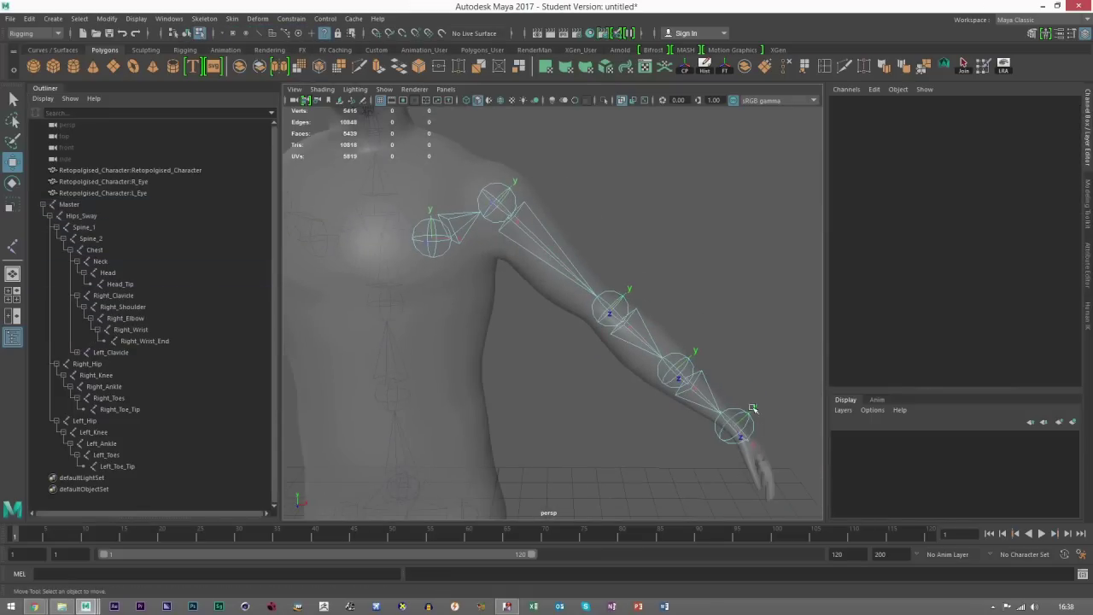
pyautogui.keyDown('alt'); pyautogui.moveTo(677, 351); pyautogui.dragTo(544, 325); pyautogui.keyUp('alt')
pyautogui.scroll(-5, 603, 385)
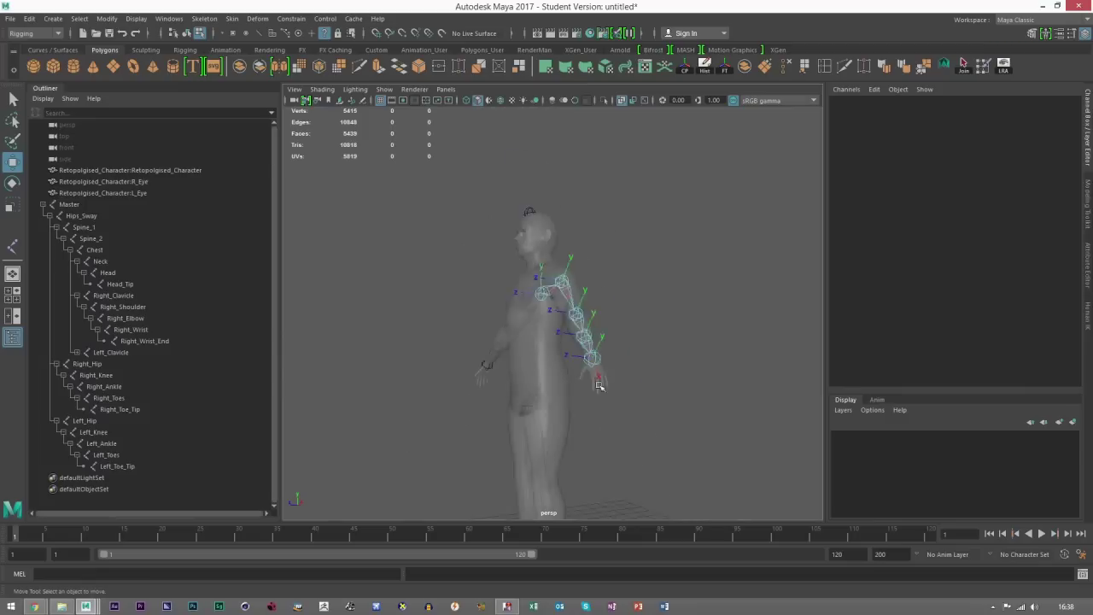
pyautogui.keyDown('alt'); pyautogui.moveTo(603, 385); pyautogui.dragTo(662, 380); pyautogui.keyUp('alt')
pyautogui.keyDown('alt'); pyautogui.moveTo(662, 381); pyautogui.dragTo(672, 251, button='middle'); pyautogui.keyUp('alt')
pyautogui.scroll(3, 632, 249)
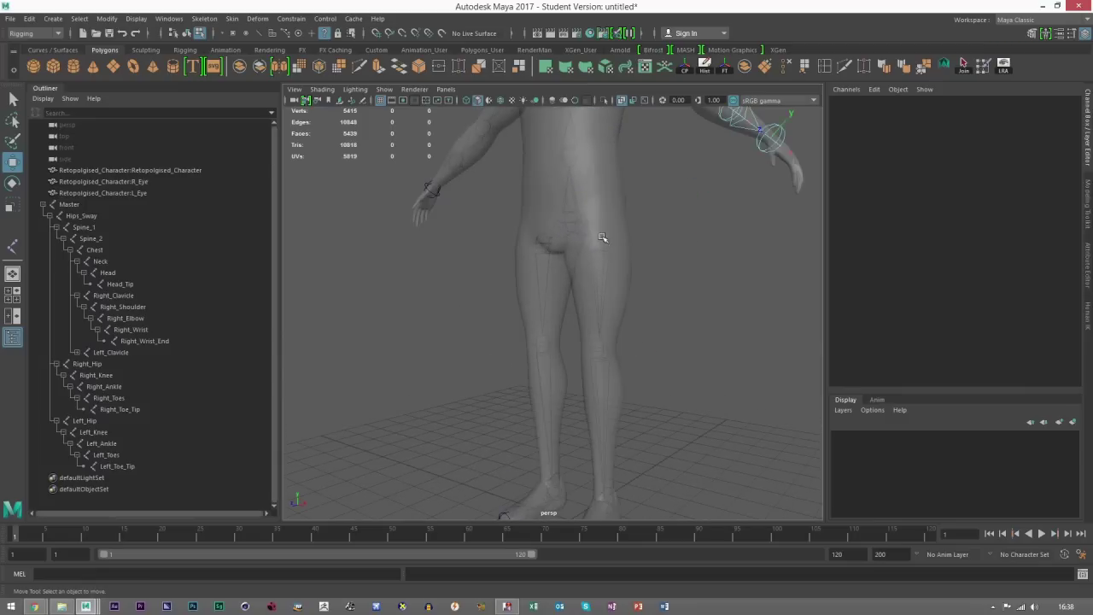
# Step: Return to object mode, select both leg chains from Right_Hip to Left_Toe_Tip, and show their local rotation axes to compare orientations
pyautogui.click(186, 33)
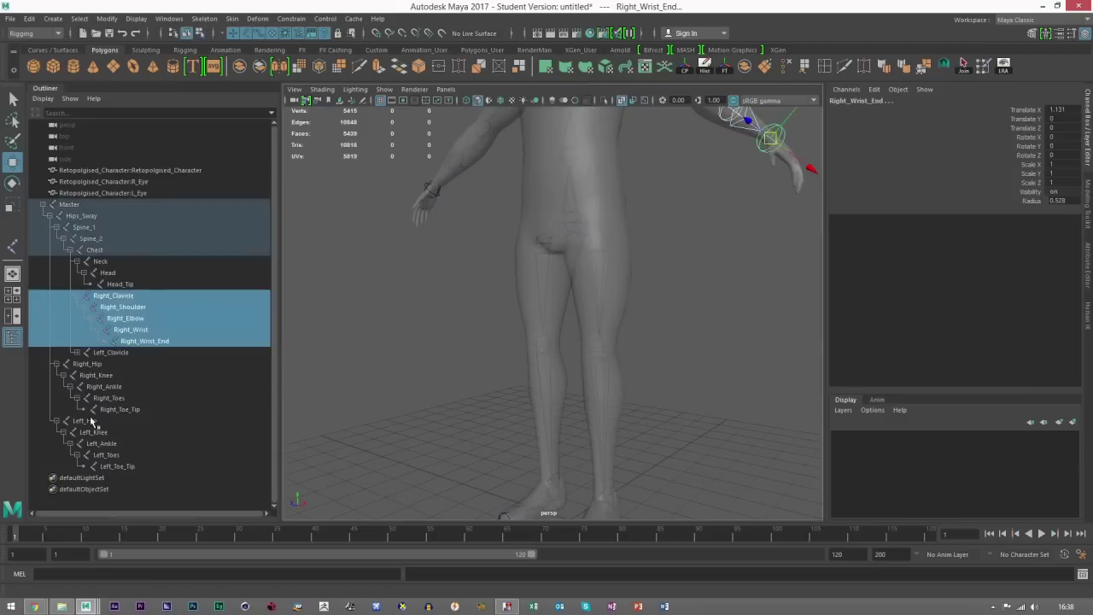
pyautogui.click(85, 420)
pyautogui.keyDown('shift'); pyautogui.click(111, 466); pyautogui.keyUp('shift')
pyautogui.click(89, 365)
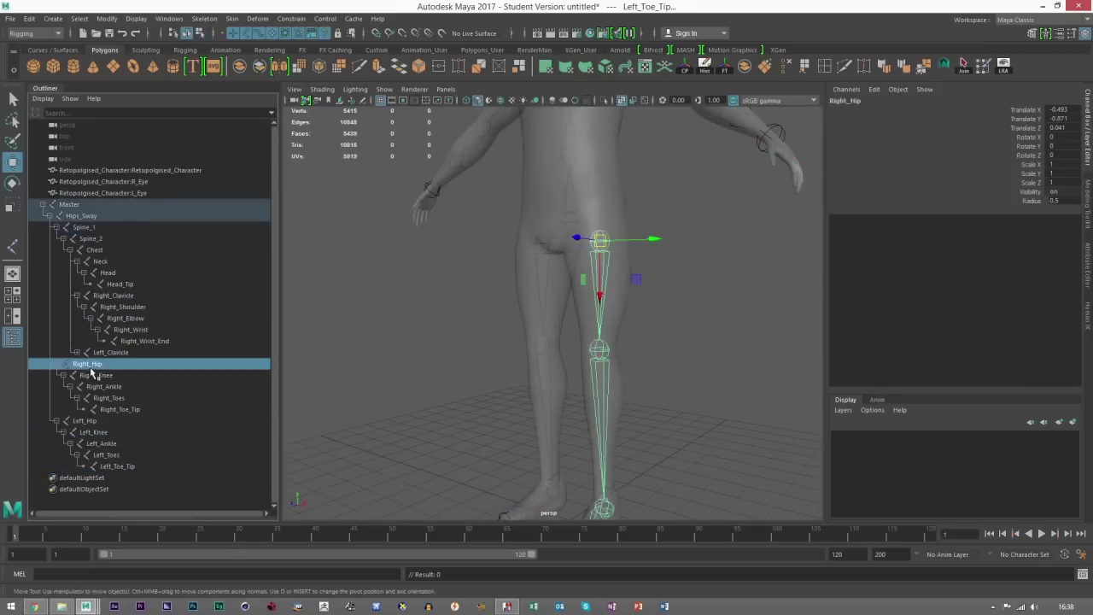
pyautogui.keyDown('shift'); pyautogui.click(104, 467); pyautogui.keyUp('shift')
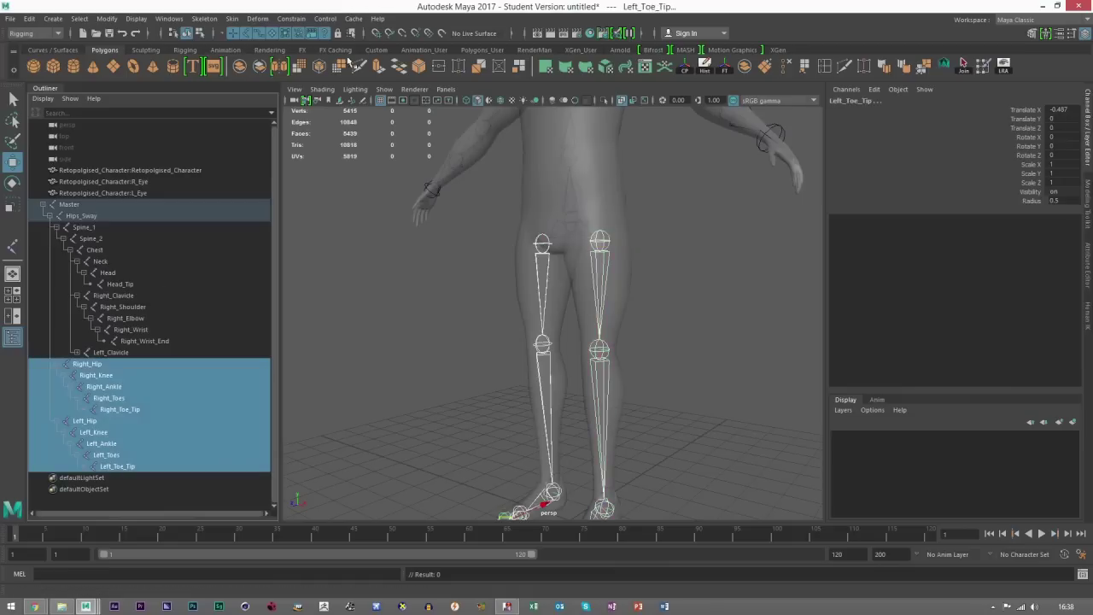
pyautogui.click(199, 32)
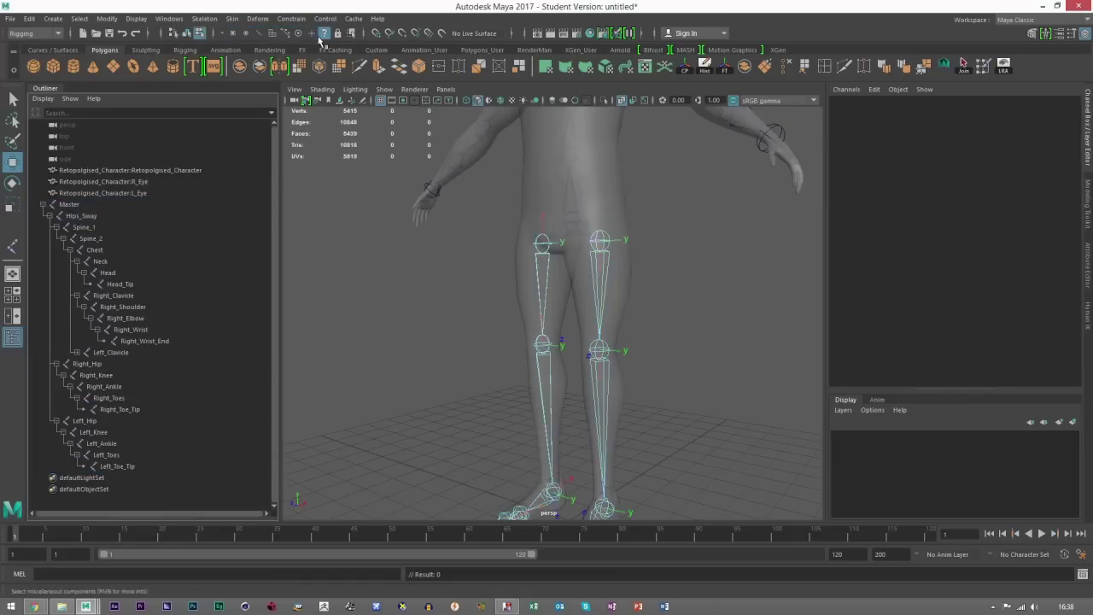
pyautogui.press('f')
pyautogui.keyDown('alt'); pyautogui.moveTo(580, 374); pyautogui.dragTo(546, 389); pyautogui.keyUp('alt')
pyautogui.keyDown('alt'); pyautogui.moveTo(547, 388); pyautogui.dragTo(585, 357, button='middle'); pyautogui.keyUp('alt')
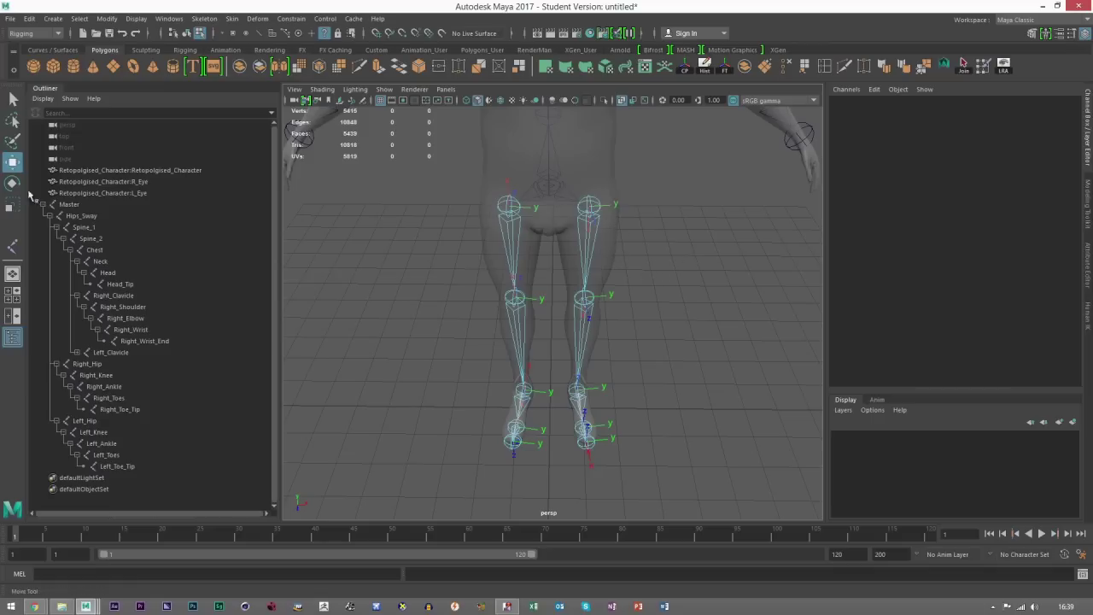
pyautogui.click(85, 420)
pyautogui.keyDown('shift'); pyautogui.click(111, 466); pyautogui.keyUp('shift')
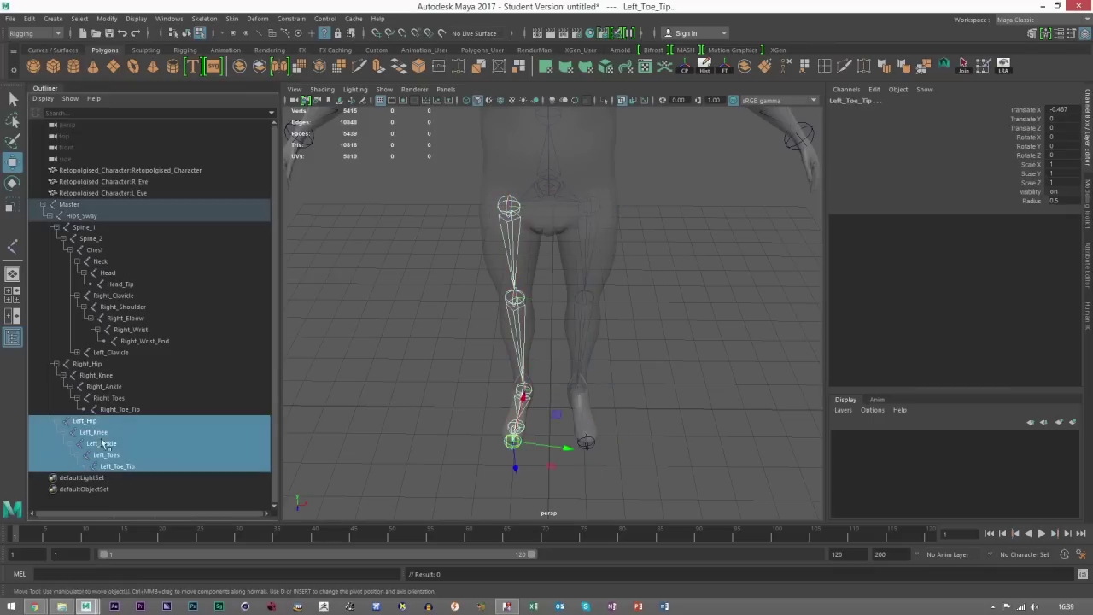
pyautogui.click(89, 364)
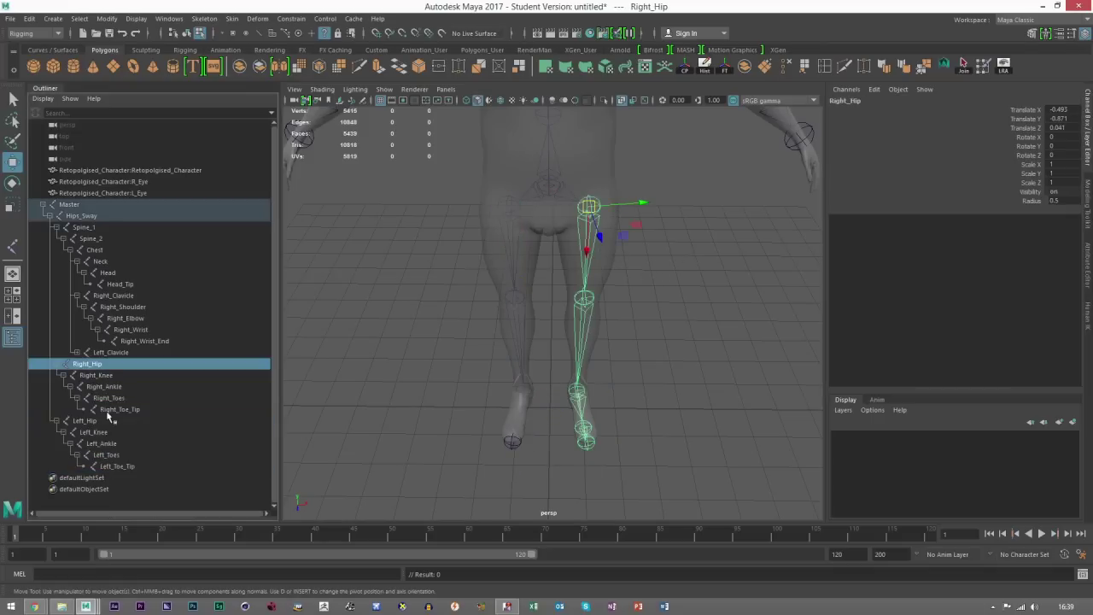
pyautogui.keyDown('shift'); pyautogui.click(113, 410); pyautogui.keyUp('shift')
pyautogui.click(94, 432)
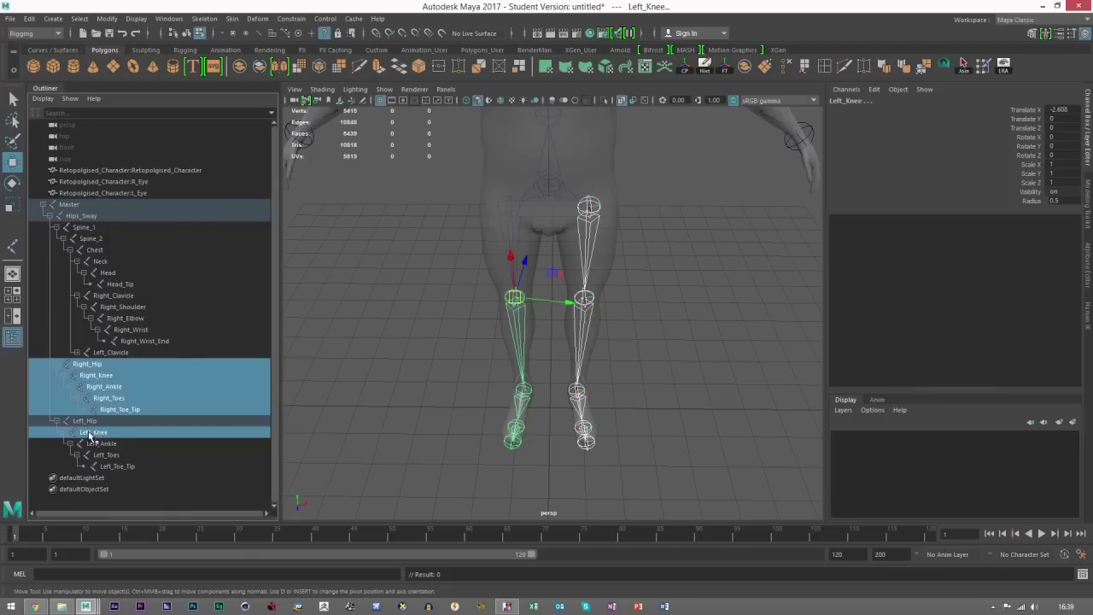
pyautogui.keyDown('ctrl'); pyautogui.click(90, 433); pyautogui.keyUp('ctrl')
pyautogui.keyDown('shift'); pyautogui.click(91, 433); pyautogui.keyUp('shift')
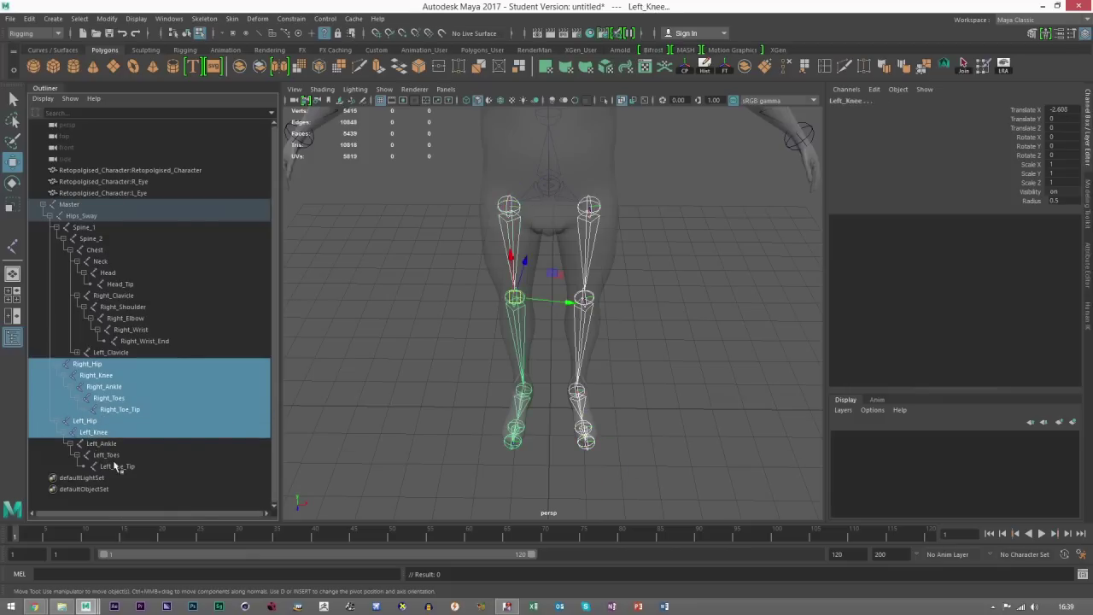
pyautogui.click(703, 310)
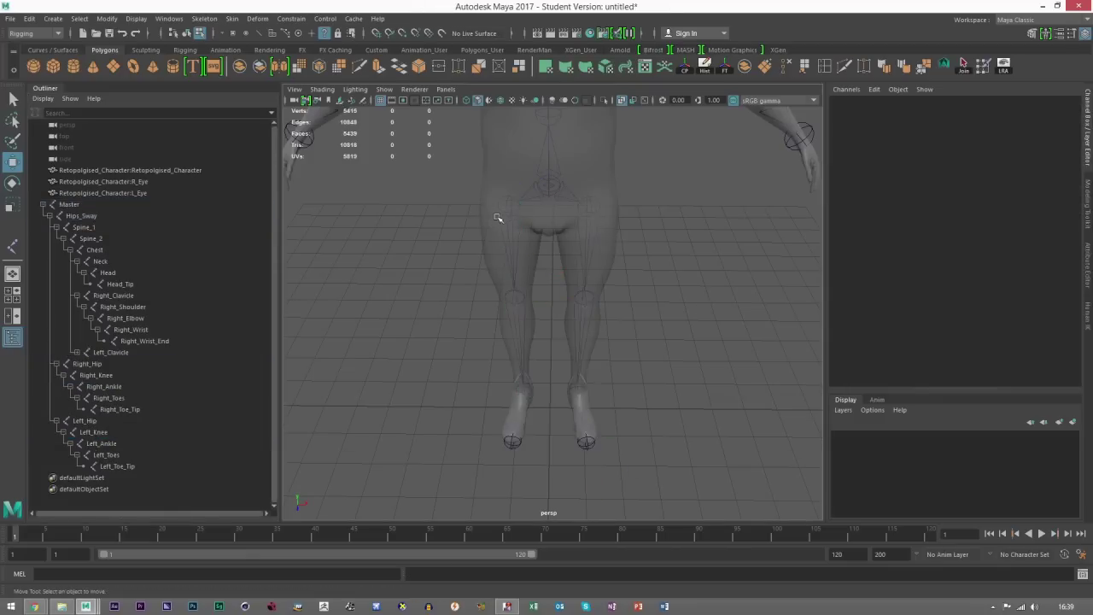
# Step: Try rotating the Right_Hip and Left_Hip joints together about Z by about 18.7 and 53.4 degrees, and undo the rotations
pyautogui.click(89, 367)
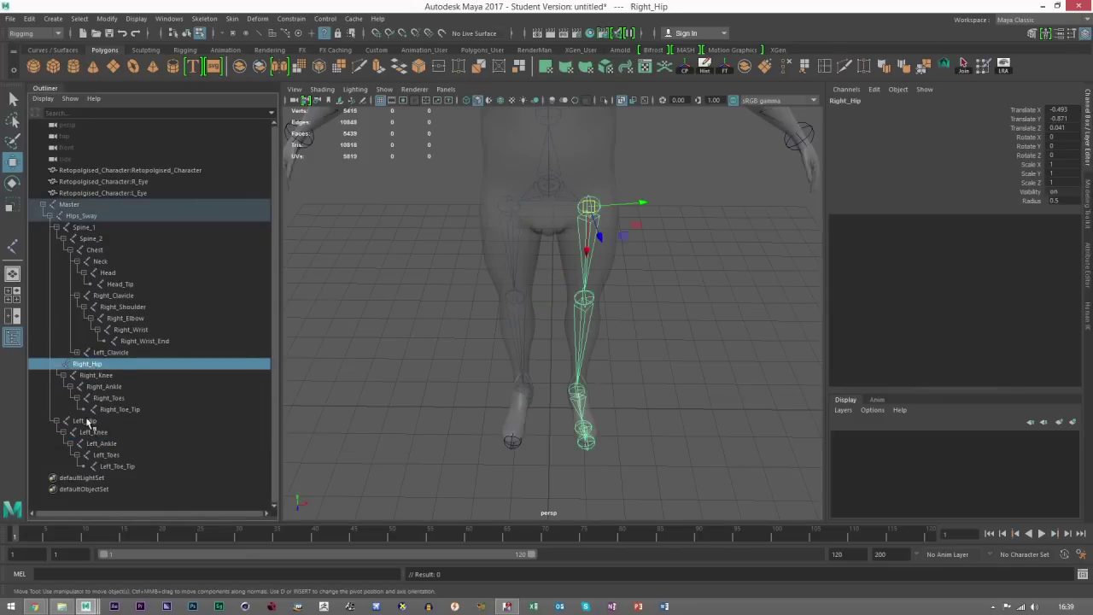
pyautogui.keyDown('ctrl'); pyautogui.click(85, 421); pyautogui.keyUp('ctrl')
pyautogui.press('e')
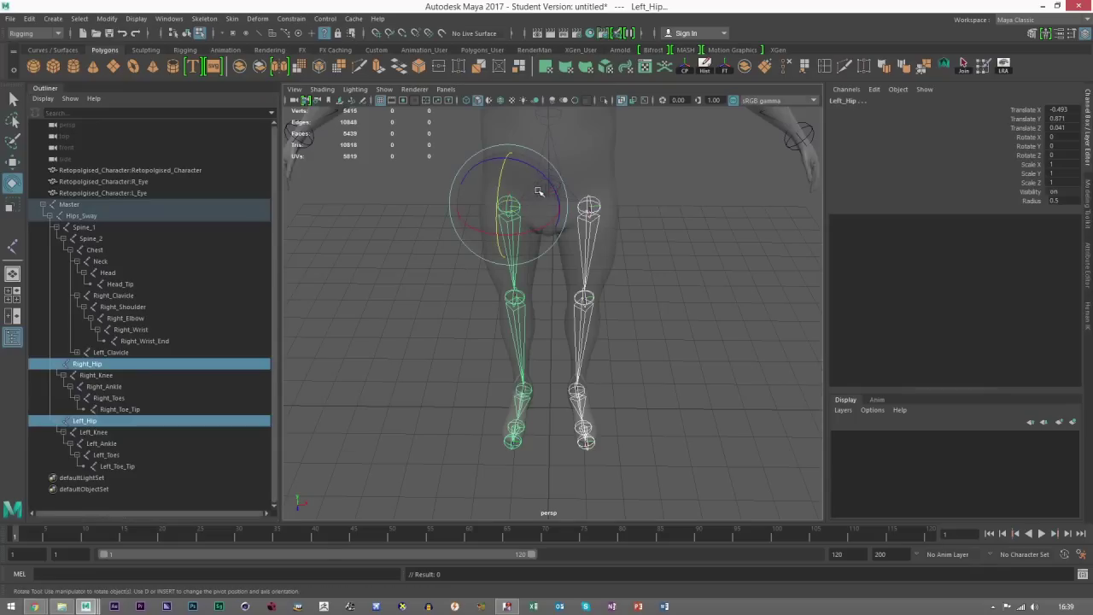
pyautogui.moveTo(527, 171); pyautogui.dragTo(437, 224)
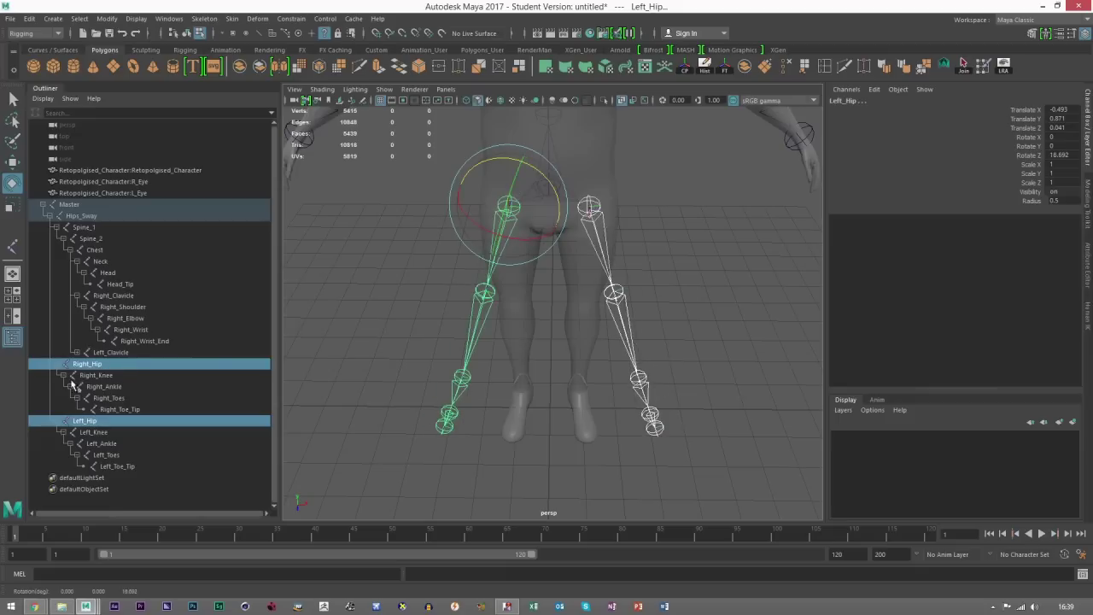
pyautogui.moveTo(552, 180); pyautogui.dragTo(565, 208)
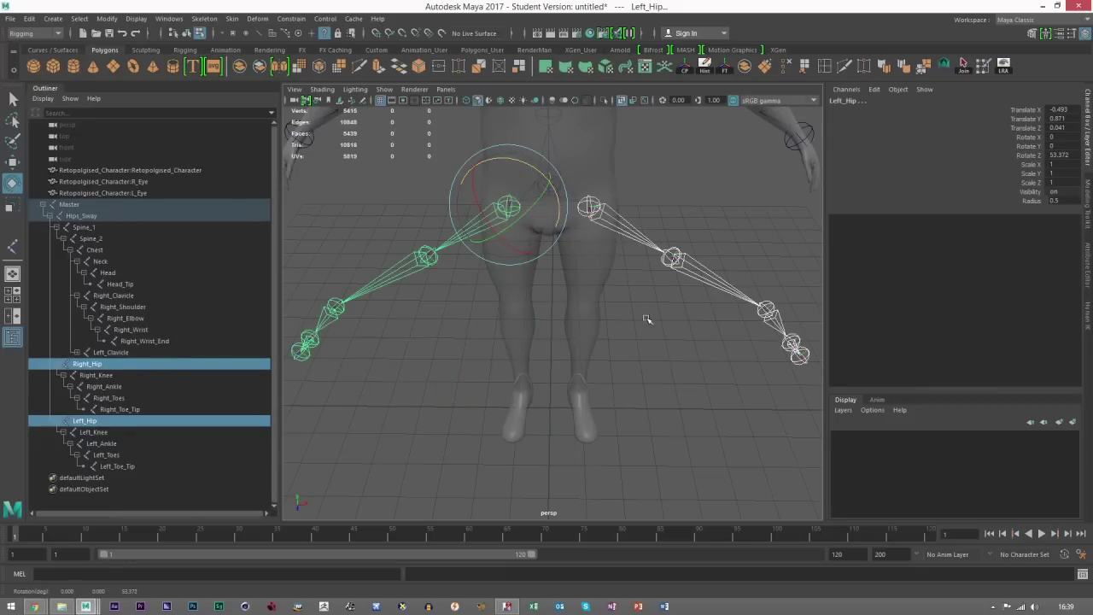
pyautogui.moveTo(525, 189); pyautogui.dragTo(492, 165)
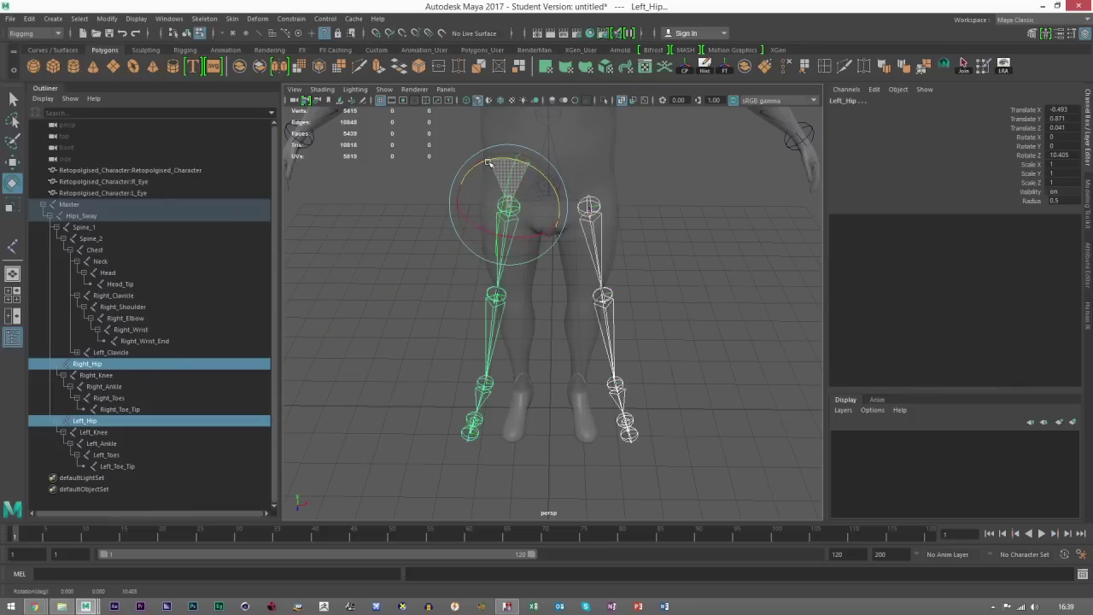
pyautogui.hotkey('ctrl', 'z')
pyautogui.hotkey('ctrl', 'z')
pyautogui.hotkey('ctrl', 'z')
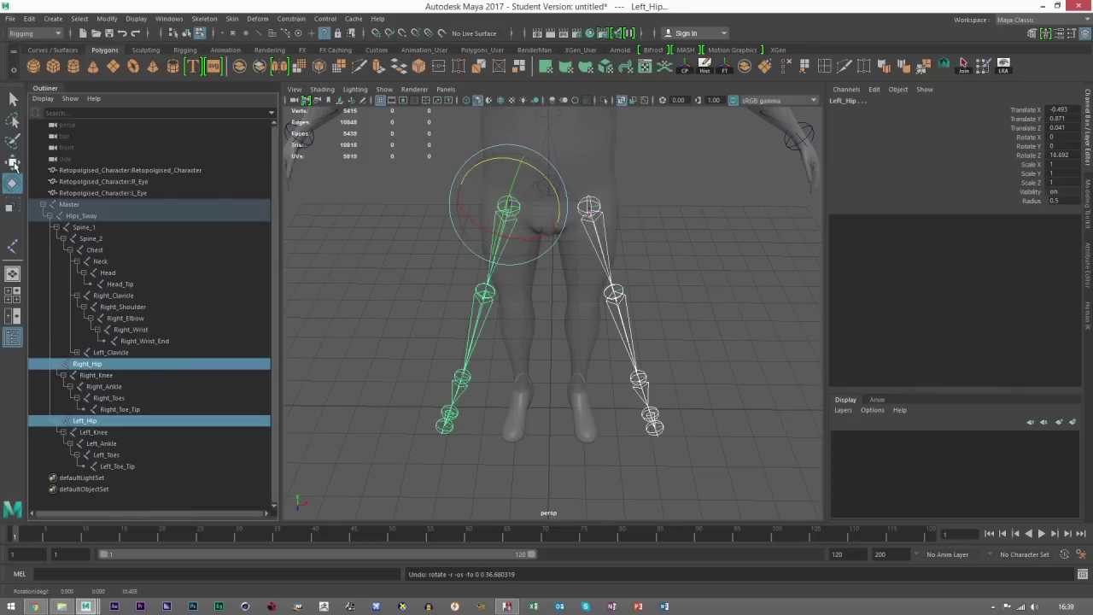
pyautogui.click(13, 162)
pyautogui.click(507, 214)
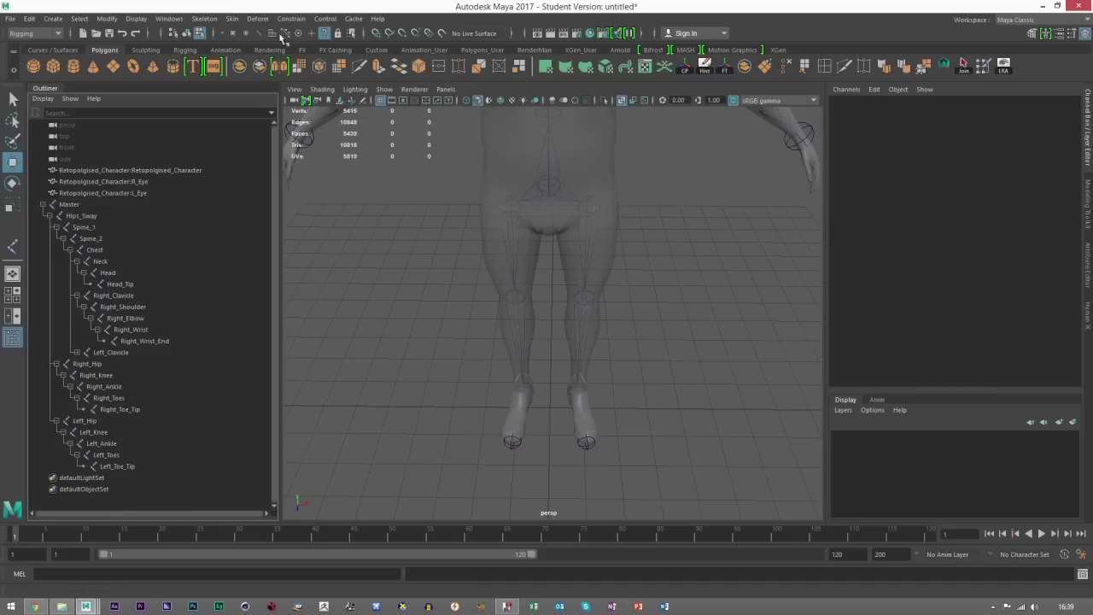
# Step: Return to object mode and delete the left leg chain from Left_Hip down
pyautogui.click(186, 32)
pyautogui.click(513, 207)
pyautogui.press('Delete')
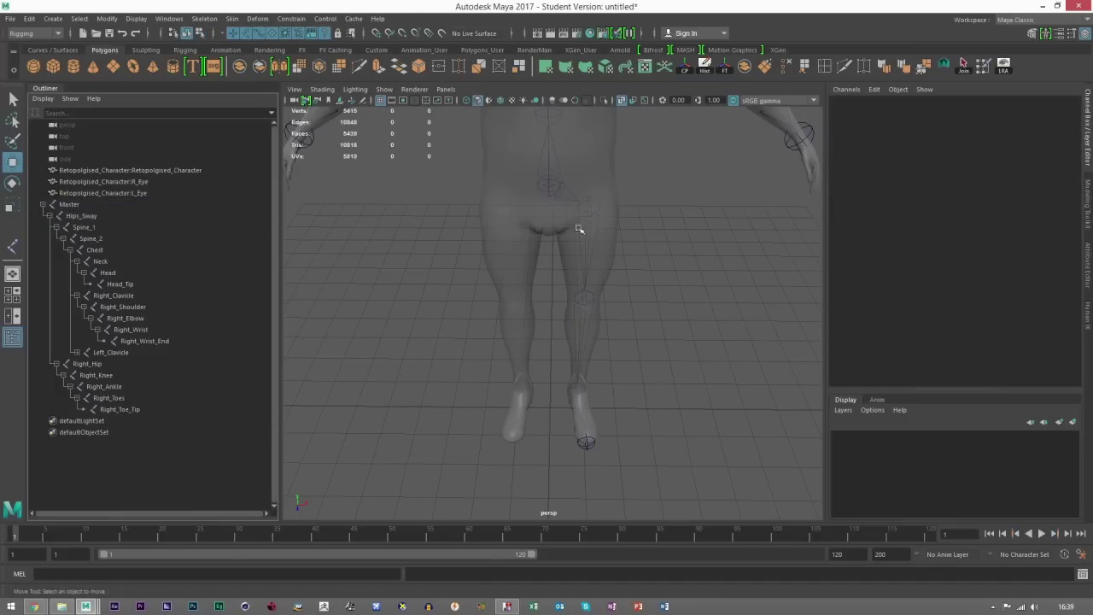
# Step: Mirror the Right_Hip chain across YZ with the Orientation function, replacing Right with Left in the joint names
pyautogui.click(589, 208)
pyautogui.click(204, 18)
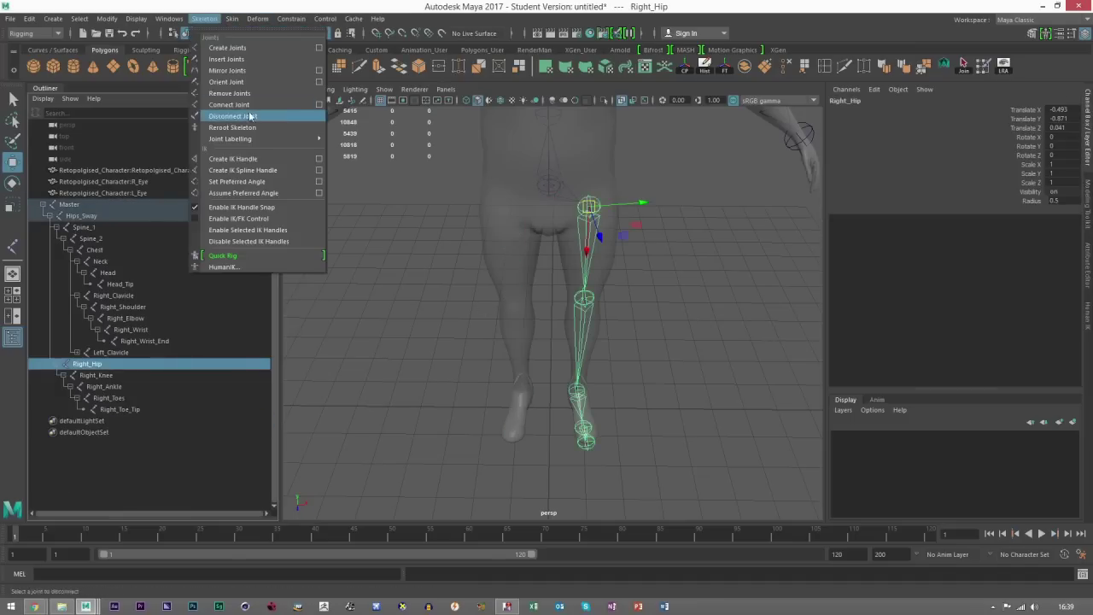
pyautogui.click(319, 71)
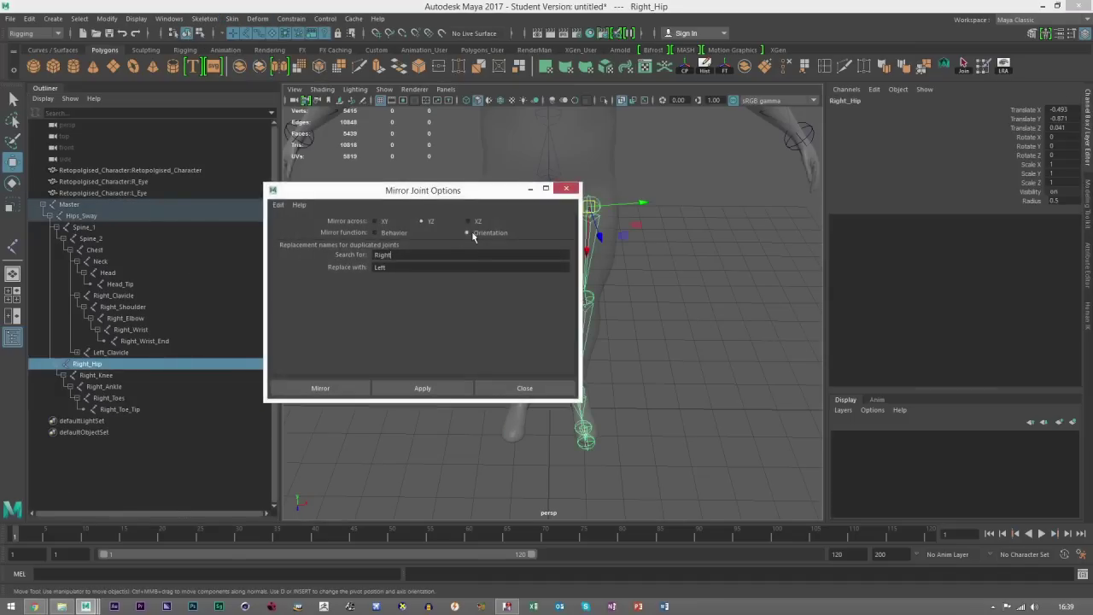
pyautogui.click(444, 391)
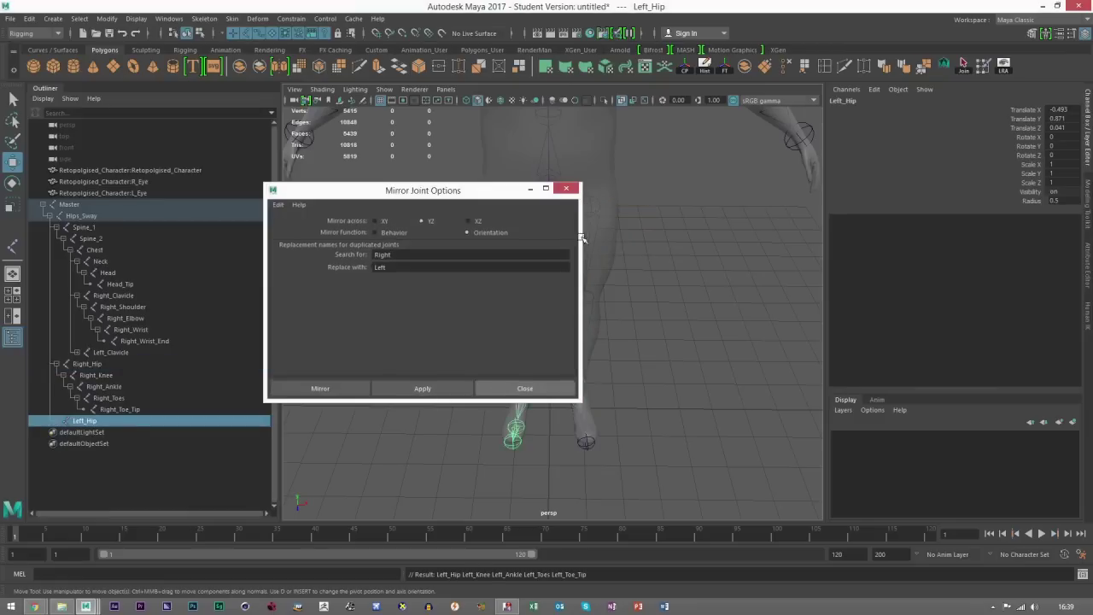
pyautogui.click(517, 388)
# Step: Try rotating both hip joints of the orientation-mirrored legs about Z by about 28.8 degrees, and undo the rotation
pyautogui.keyDown('ctrl'); pyautogui.click(94, 365); pyautogui.keyUp('ctrl')
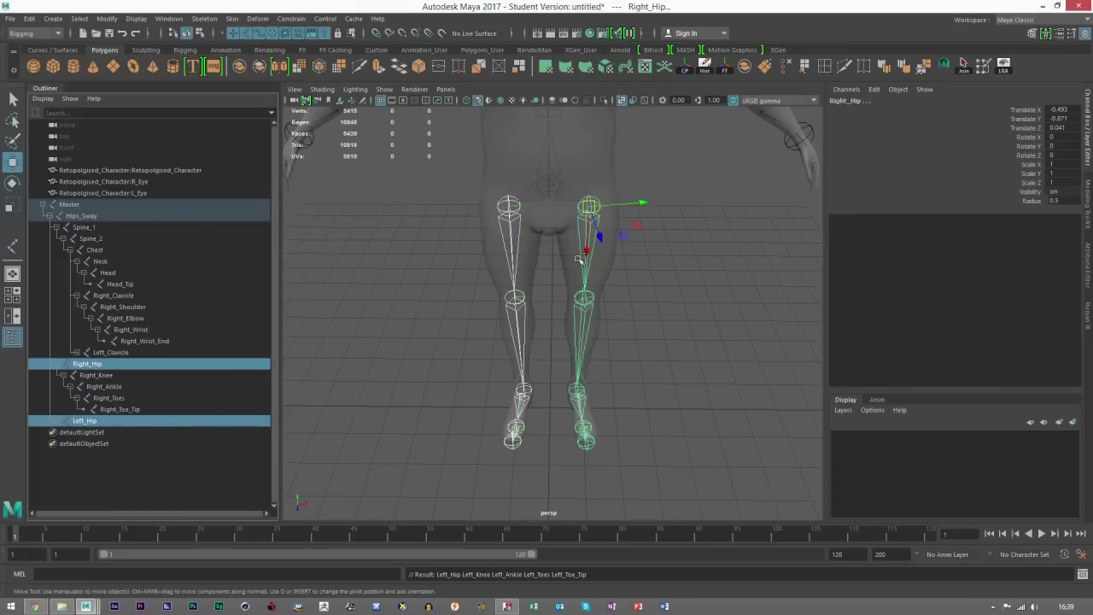
pyautogui.press('e')
pyautogui.moveTo(581, 164); pyautogui.dragTo(543, 209)
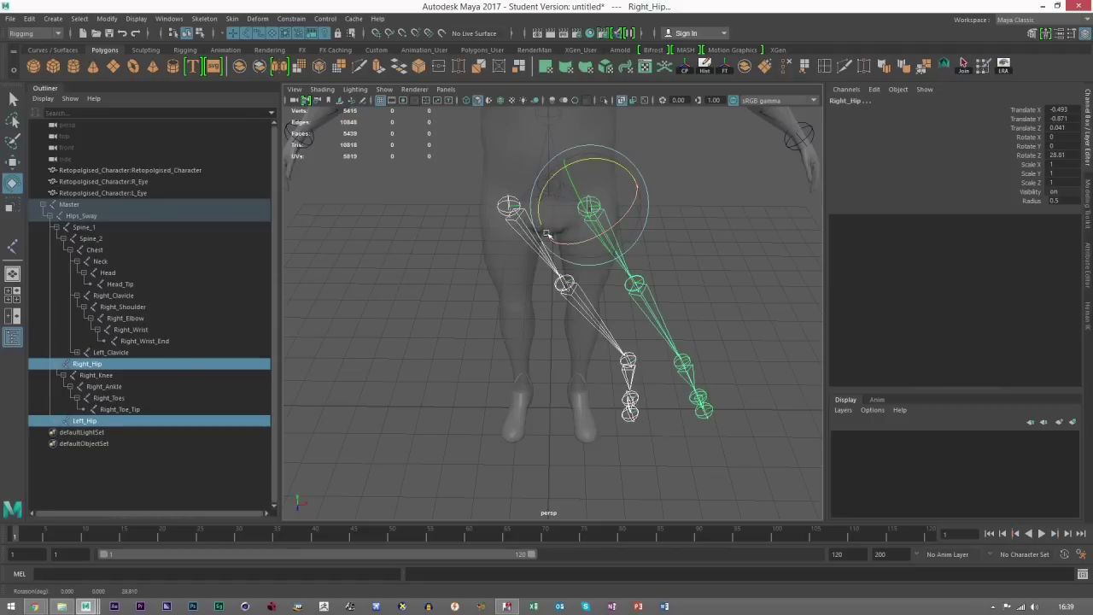
pyautogui.hotkey('ctrl', 'z')
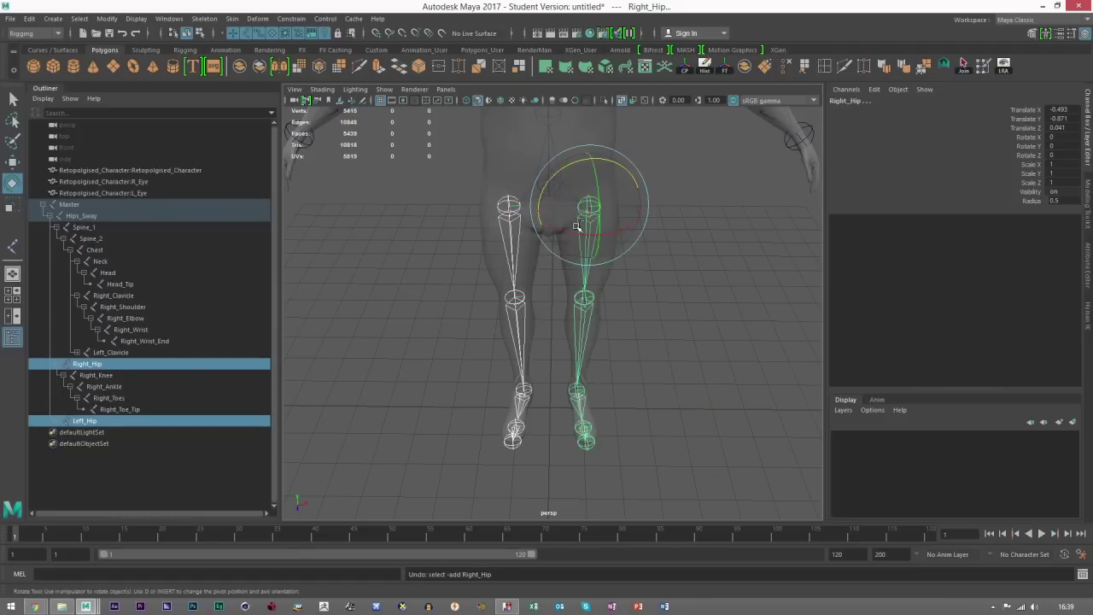
pyautogui.hotkey('ctrl', 'z')
# Step: Delete the Left_Hip chain that was mirrored with the Orientation function
pyautogui.click(12, 163)
pyautogui.click(514, 236)
pyautogui.click(511, 208)
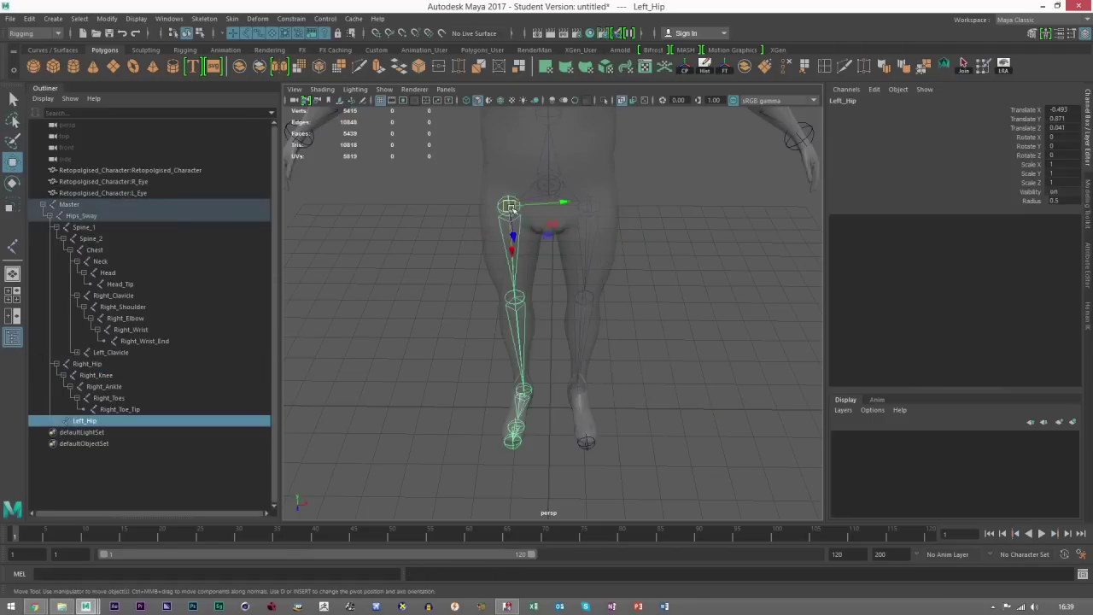
pyautogui.press('Delete')
# Step: Mirror the Right_Hip chain across YZ with the Behavior function, replacing Right with Left in the joint names
pyautogui.click(589, 207)
pyautogui.click(204, 18)
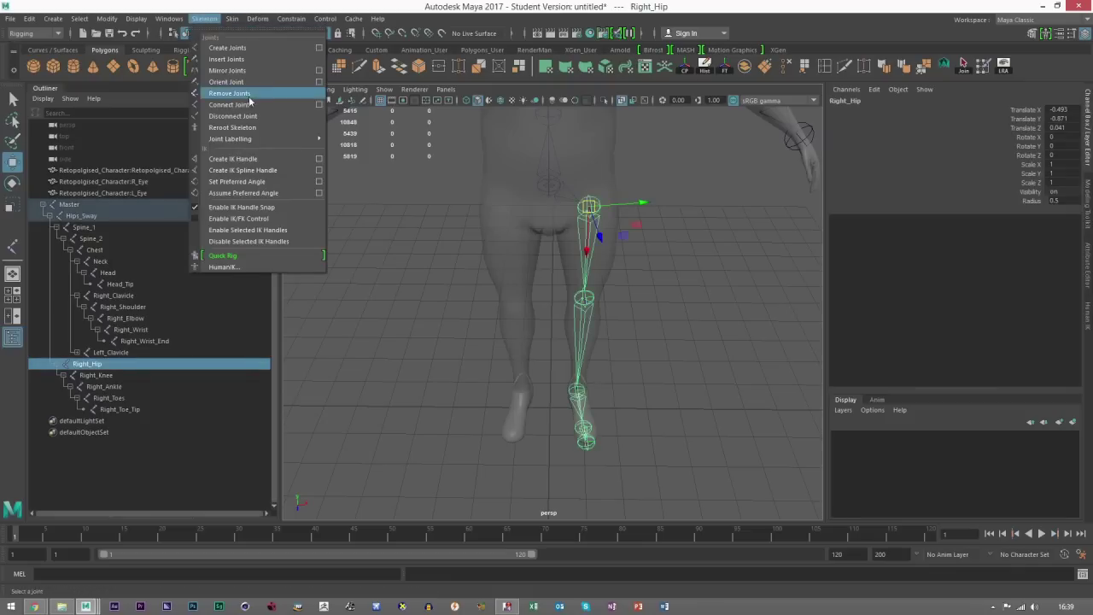
pyautogui.click(318, 71)
pyautogui.click(440, 386)
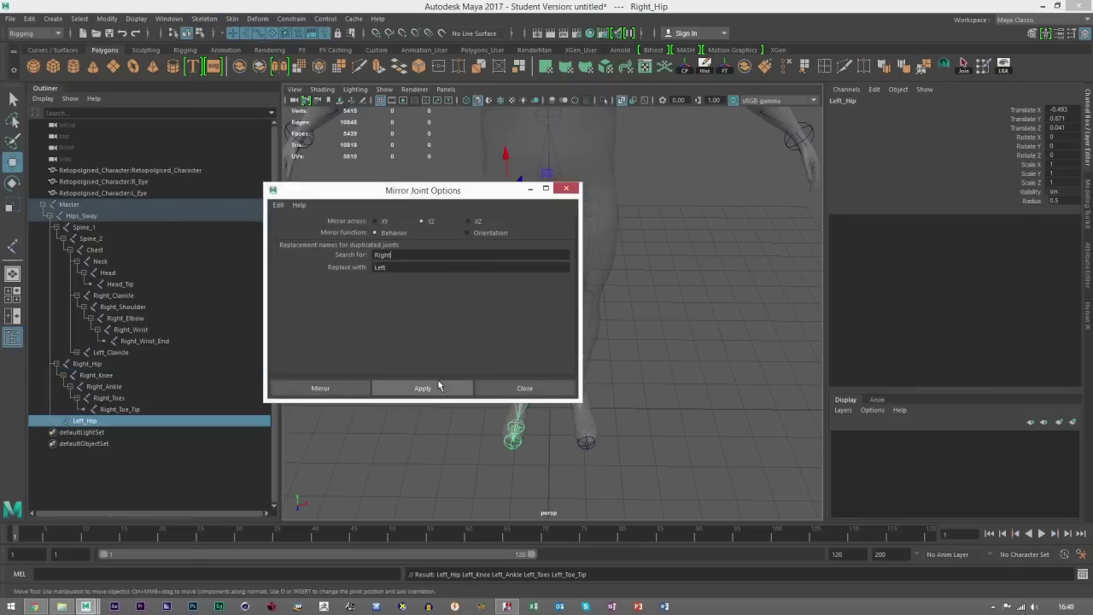
pyautogui.click(526, 386)
pyautogui.scroll(-3, 645, 367)
pyautogui.click(644, 368)
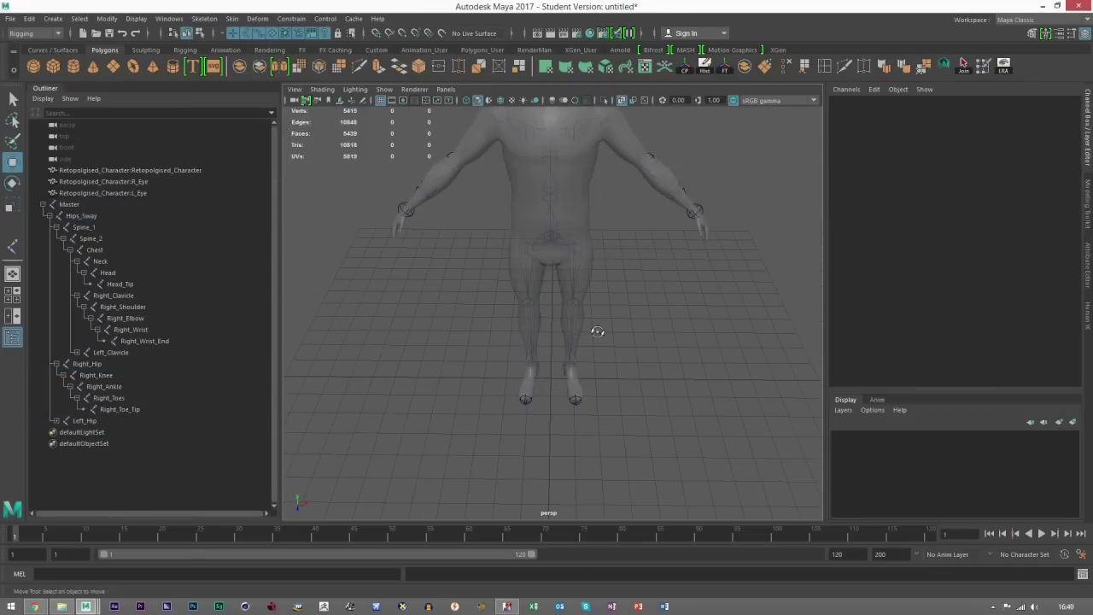
# Step: Expand the Left_Hip and Left_Clavicle hierarchies and select every joint from Master to Left_Toe_Tip
pyautogui.keyDown('alt'); pyautogui.moveTo(593, 330); pyautogui.dragTo(572, 353); pyautogui.keyUp('alt')
pyautogui.keyDown('alt'); pyautogui.moveTo(648, 314); pyautogui.dragTo(638, 325); pyautogui.keyUp('alt')
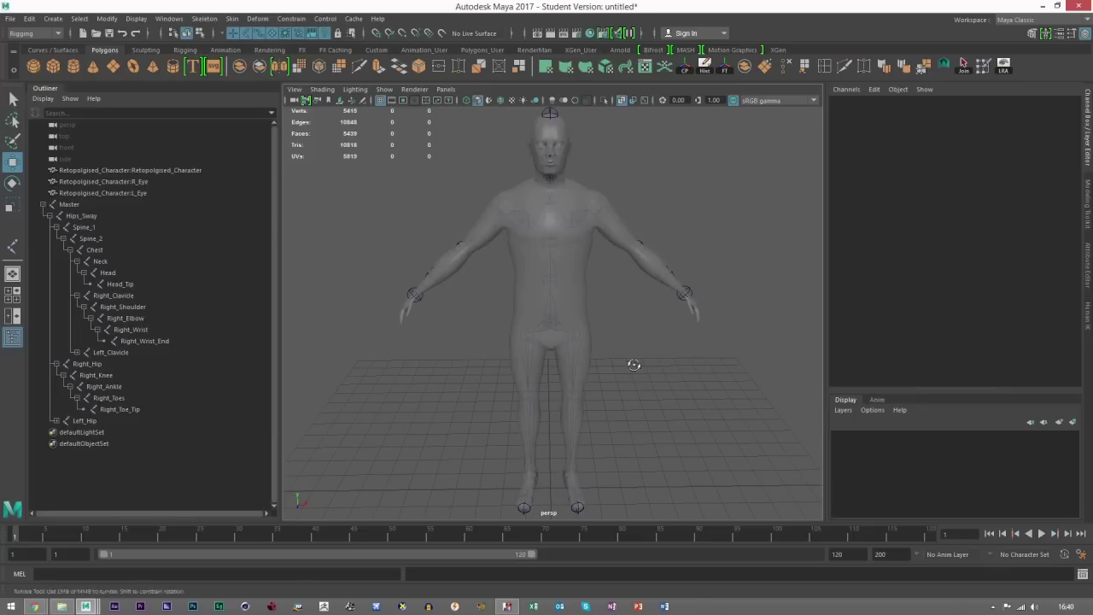
pyautogui.click(43, 206)
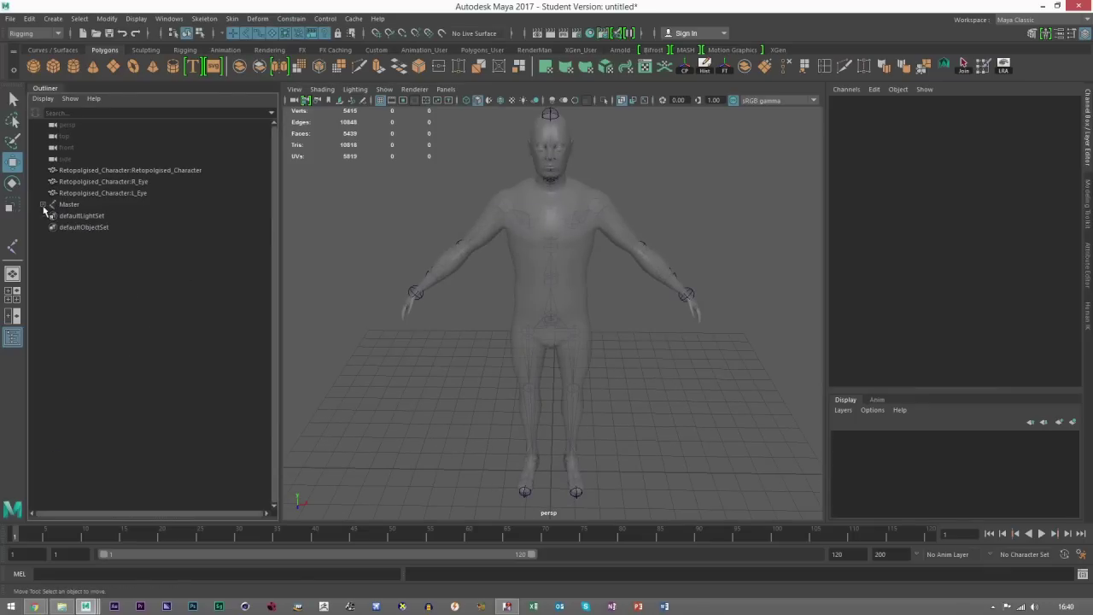
pyautogui.click(42, 206)
pyautogui.click(56, 421)
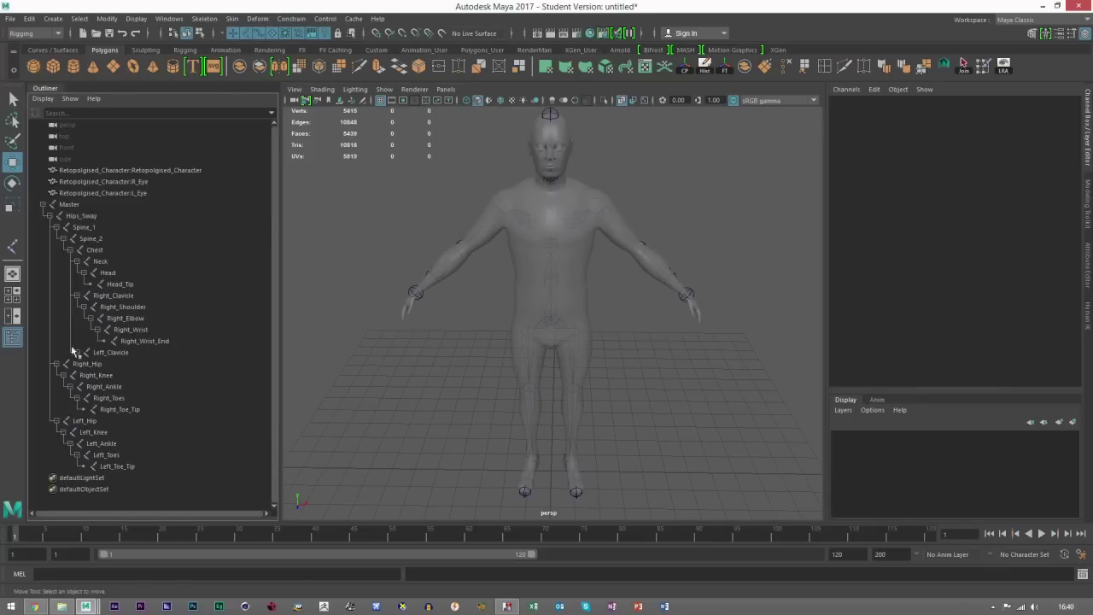
pyautogui.click(77, 352)
pyautogui.click(68, 205)
pyautogui.scroll(-1, 107, 384)
pyautogui.keyDown('shift'); pyautogui.click(116, 478); pyautogui.keyUp('shift')
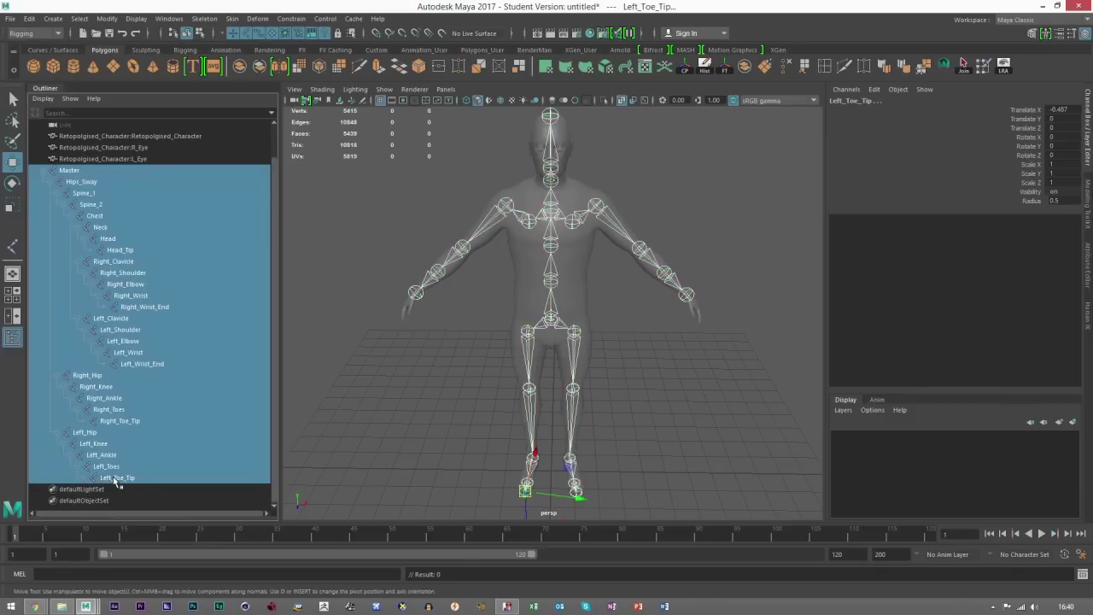
# Step: Remove the end joints Left_Toe_Tip, Right_Toe_Tip, Left_Wrist_End, Right_Wrist_End and Head_Tip from the joint selection
pyautogui.keyDown('ctrl'); pyautogui.click(116, 479); pyautogui.keyUp('ctrl')
pyautogui.keyDown('ctrl'); pyautogui.click(122, 421); pyautogui.keyUp('ctrl')
pyautogui.keyDown('ctrl'); pyautogui.click(152, 364); pyautogui.keyUp('ctrl')
pyautogui.keyDown('ctrl'); pyautogui.click(155, 307); pyautogui.keyUp('ctrl')
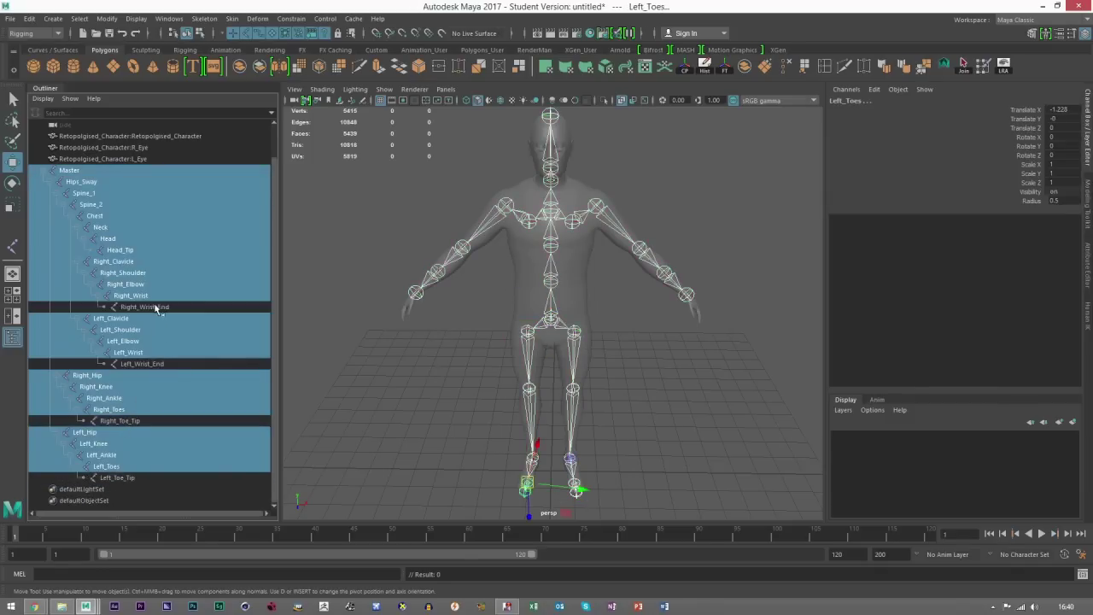
pyautogui.keyDown('ctrl'); pyautogui.click(119, 249); pyautogui.keyUp('ctrl')
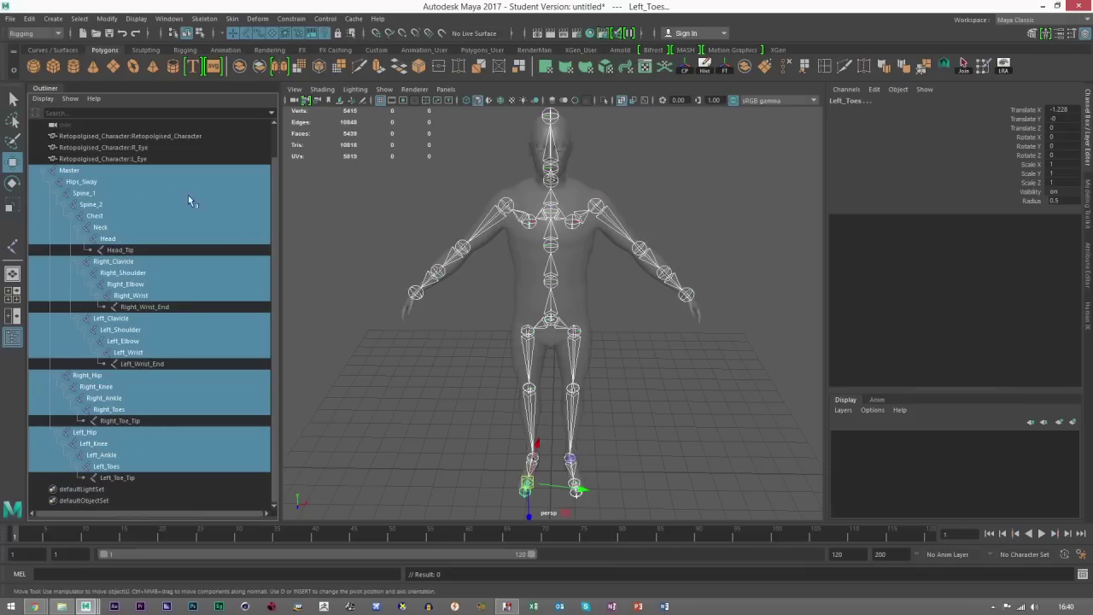
# Step: Add the Retopolgised_Character body mesh to the selection and set the Bind Skin options to bind to Selected joints
pyautogui.keyDown('ctrl'); pyautogui.click(157, 138); pyautogui.keyUp('ctrl')
pyautogui.click(233, 19)
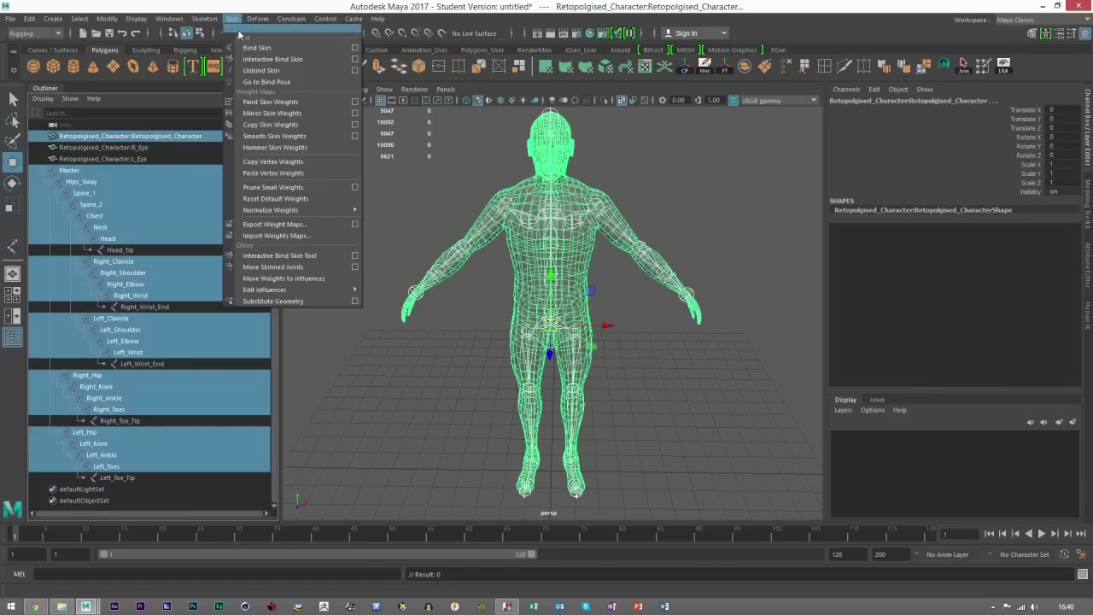
pyautogui.click(354, 48)
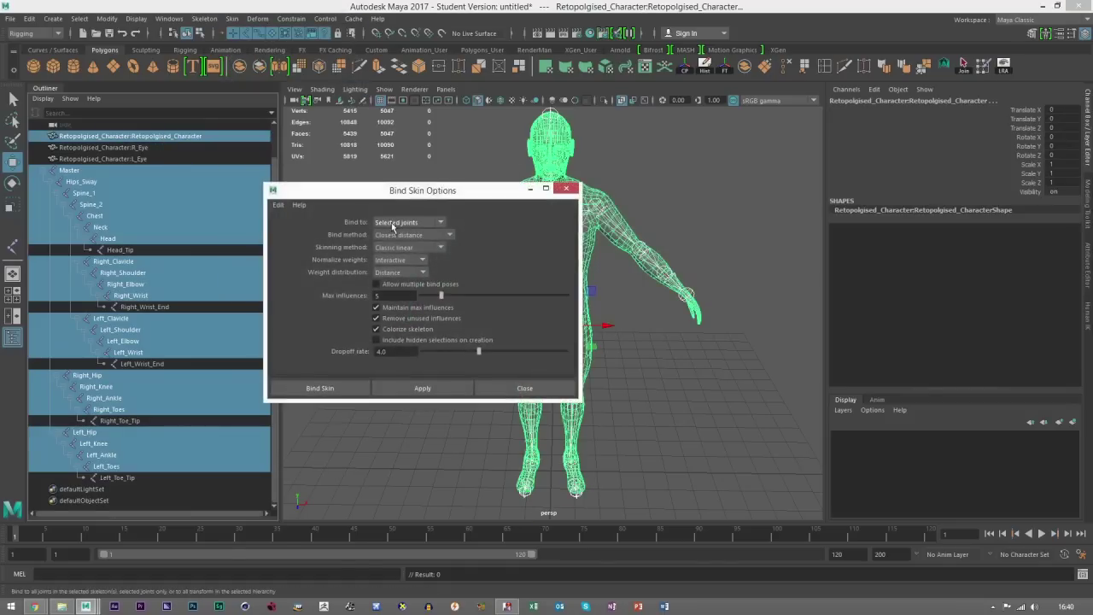
pyautogui.click(398, 223)
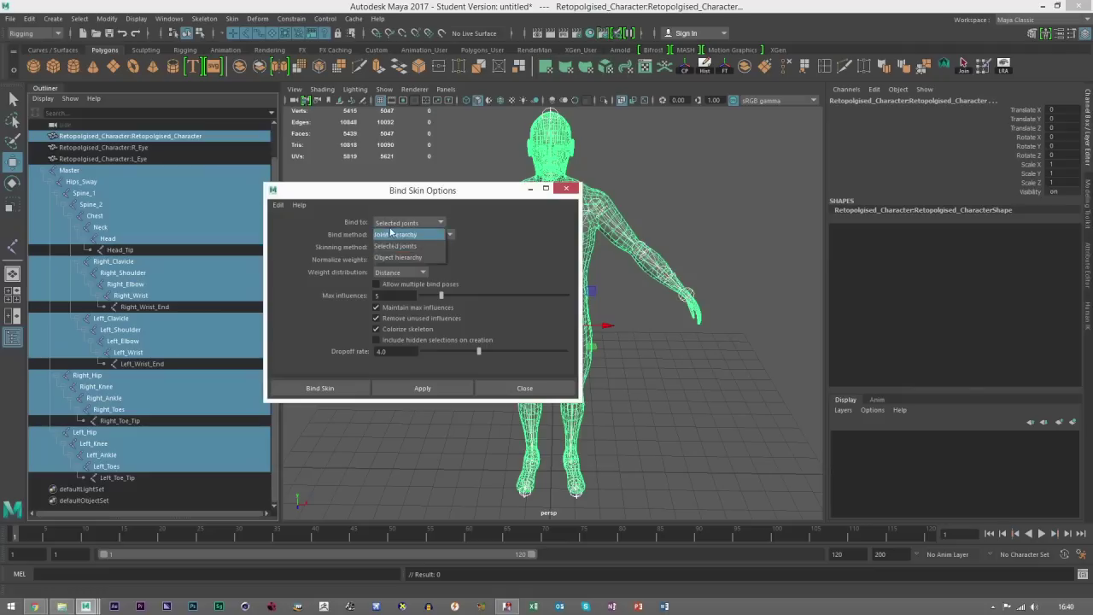
pyautogui.click(384, 239)
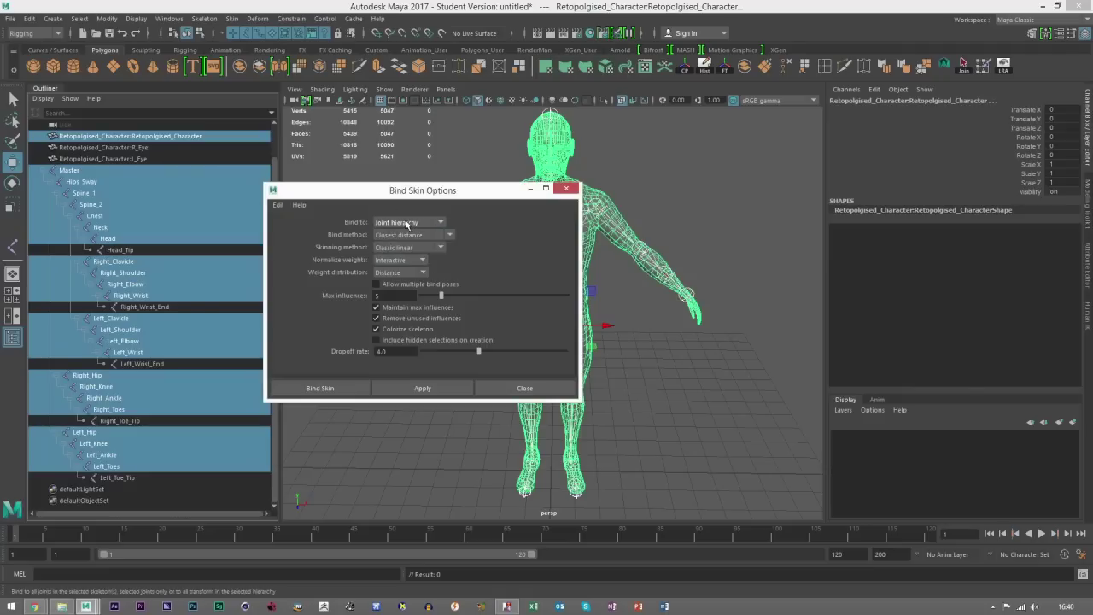
pyautogui.click(404, 223)
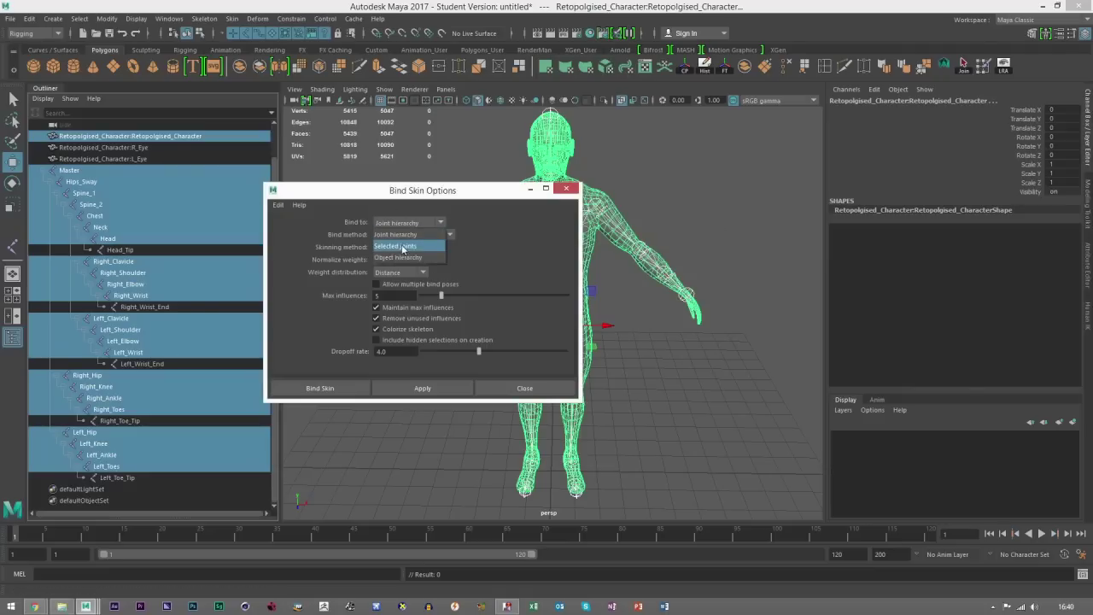
pyautogui.click(396, 247)
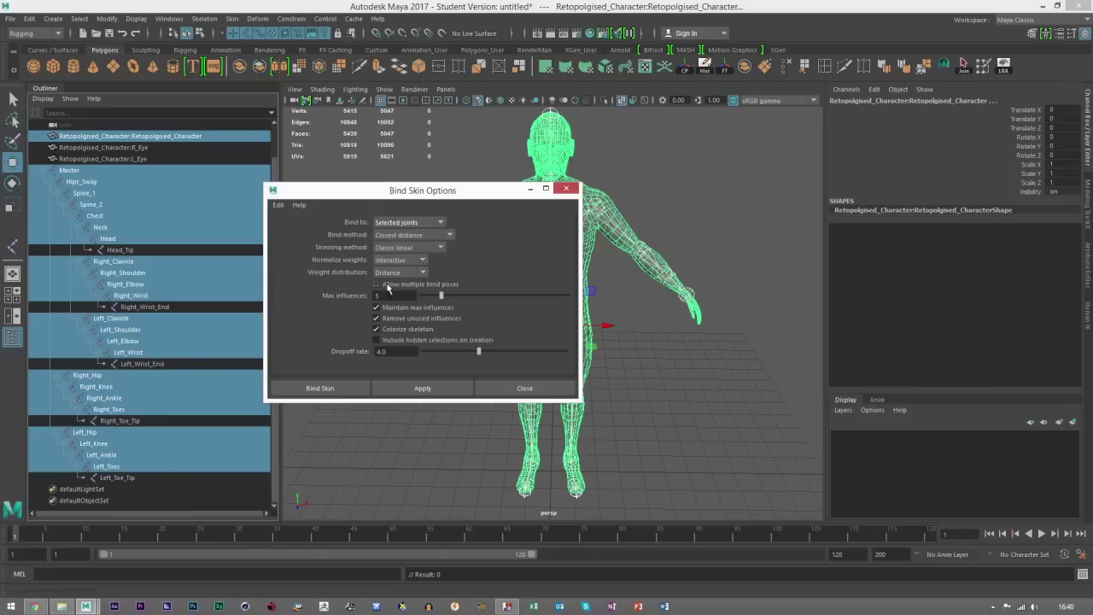
# Step: Set the maximum influences to 4, bind the body mesh to the selected joints, and clear the selection
pyautogui.moveTo(398, 295); pyautogui.dragTo(344, 297)
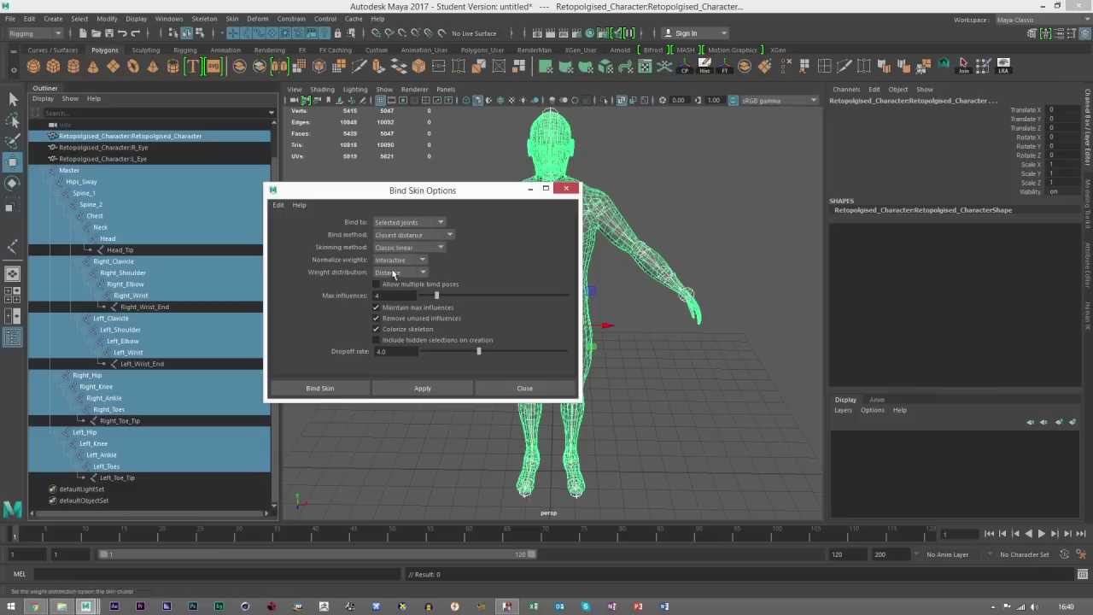
pyautogui.click(320, 389)
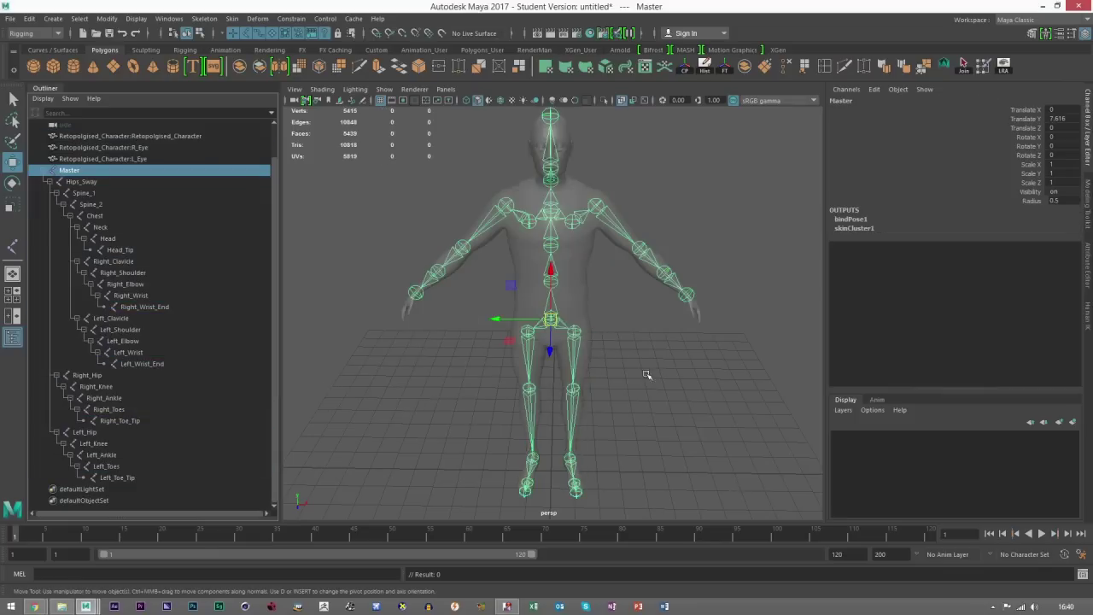
pyautogui.click(651, 369)
# Step: Test the binding by rotating the Right_Shoulder joint about 19 degrees around its Z axis, and undo the rotation
pyautogui.keyDown('alt'); pyautogui.moveTo(601, 246); pyautogui.dragTo(544, 300); pyautogui.keyUp('alt')
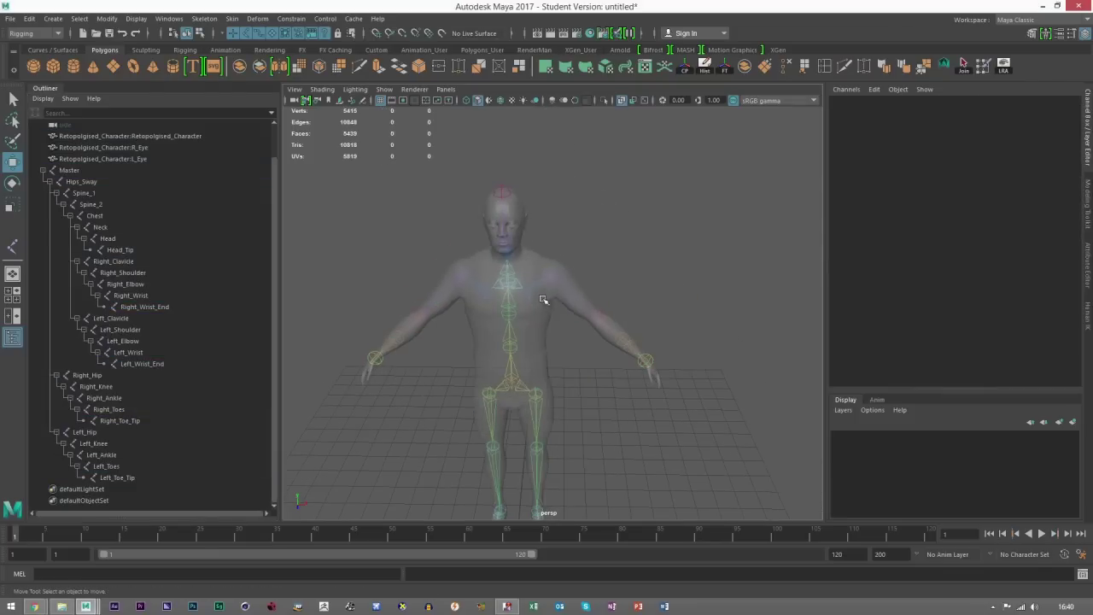
pyautogui.click(569, 293)
pyautogui.press('e')
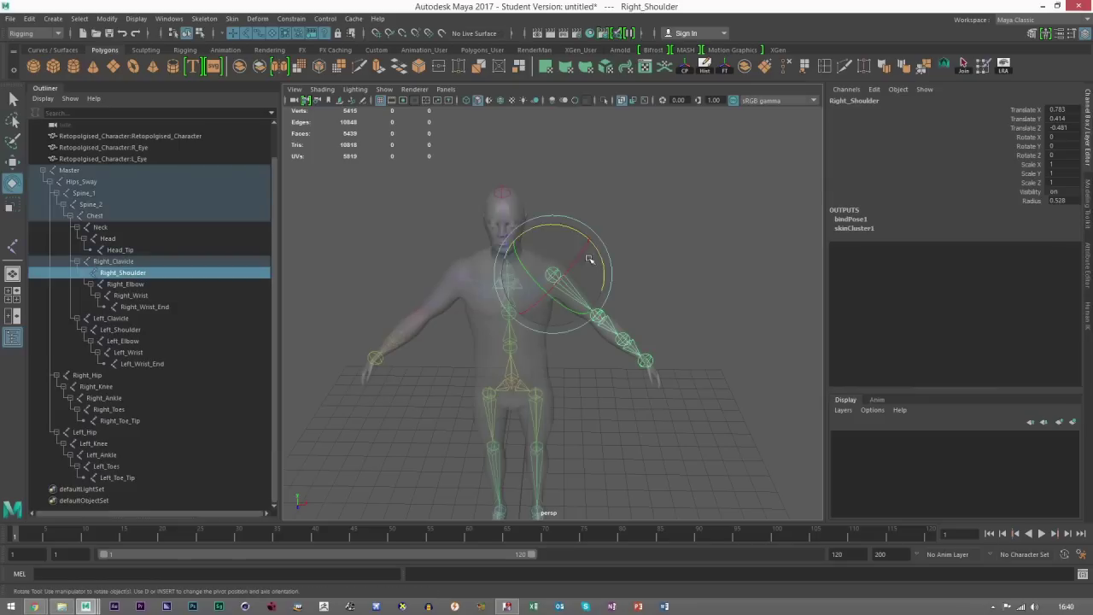
pyautogui.moveTo(572, 226); pyautogui.dragTo(528, 245)
pyautogui.hotkey('ctrl', 'z')
# Step: Switch to component mode and examine the local rotation axes along the Right_Shoulder joint chain from several angles
pyautogui.press('F8')
pyautogui.click(12, 160)
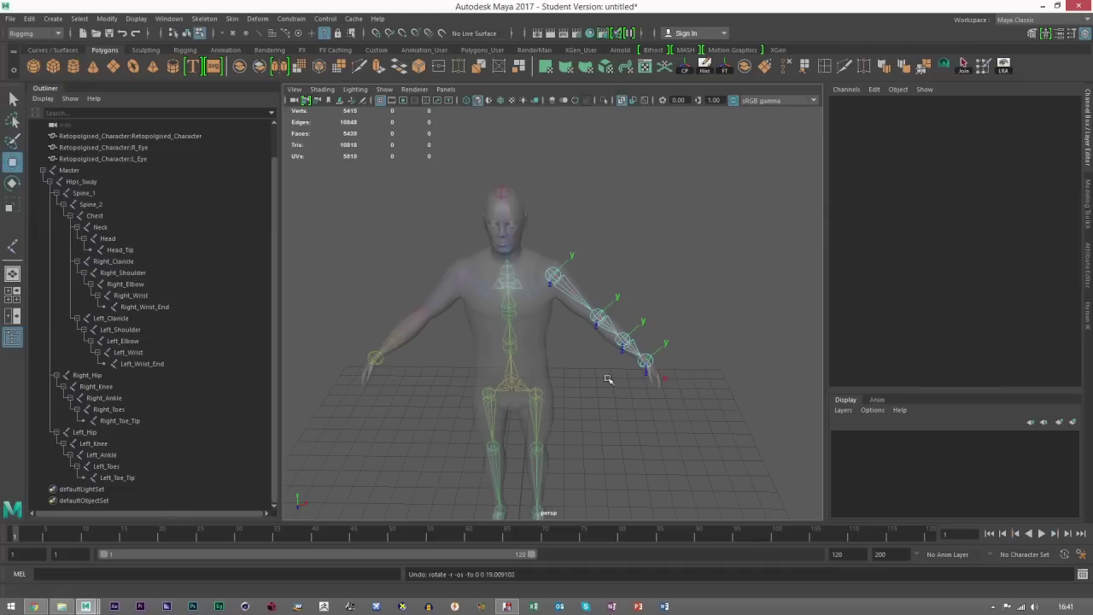
pyautogui.moveTo(609, 367)
pyautogui.keyDown('alt'); pyautogui.mouseDown(button='right')
pyautogui.moveTo(605, 384)
pyautogui.moveTo(569, 349)
pyautogui.moveTo(592, 367)
pyautogui.mouseUp(button='right'); pyautogui.keyUp('alt')
pyautogui.keyDown('alt'); pyautogui.moveTo(593, 368); pyautogui.dragTo(631, 397, button='middle'); pyautogui.keyUp('alt')
pyautogui.moveTo(549, 254)
pyautogui.keyDown('alt'); pyautogui.mouseDown()
pyautogui.moveTo(577, 257)
pyautogui.moveTo(556, 248)
pyautogui.mouseUp(); pyautogui.keyUp('alt')
pyautogui.click(622, 100)
pyautogui.click(622, 101)
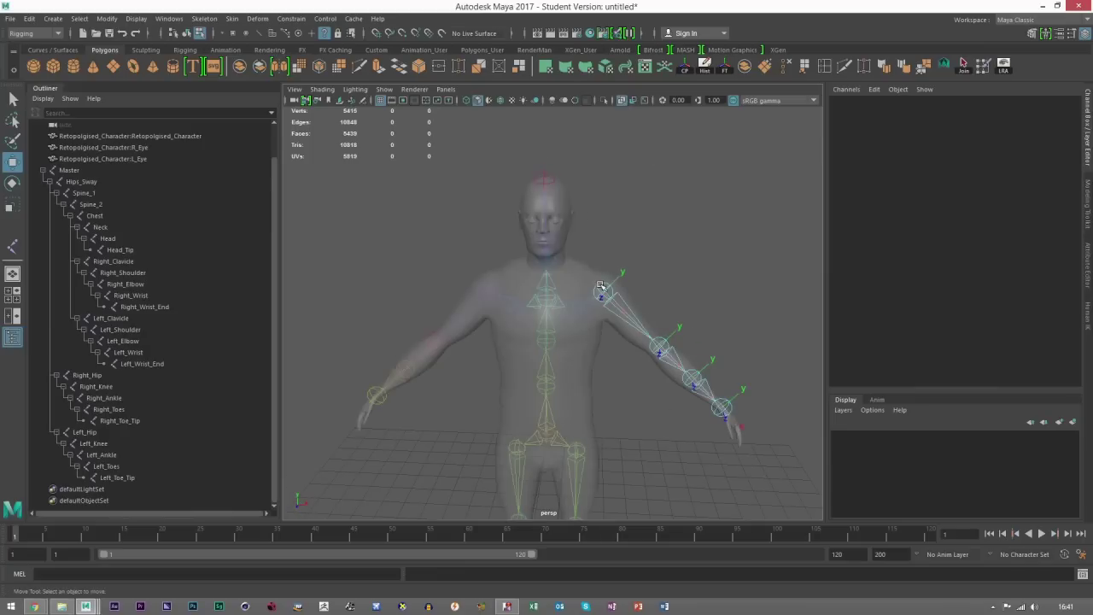
pyautogui.keyDown('alt'); pyautogui.moveTo(581, 318); pyautogui.dragTo(546, 270, button='middle'); pyautogui.keyUp('alt')
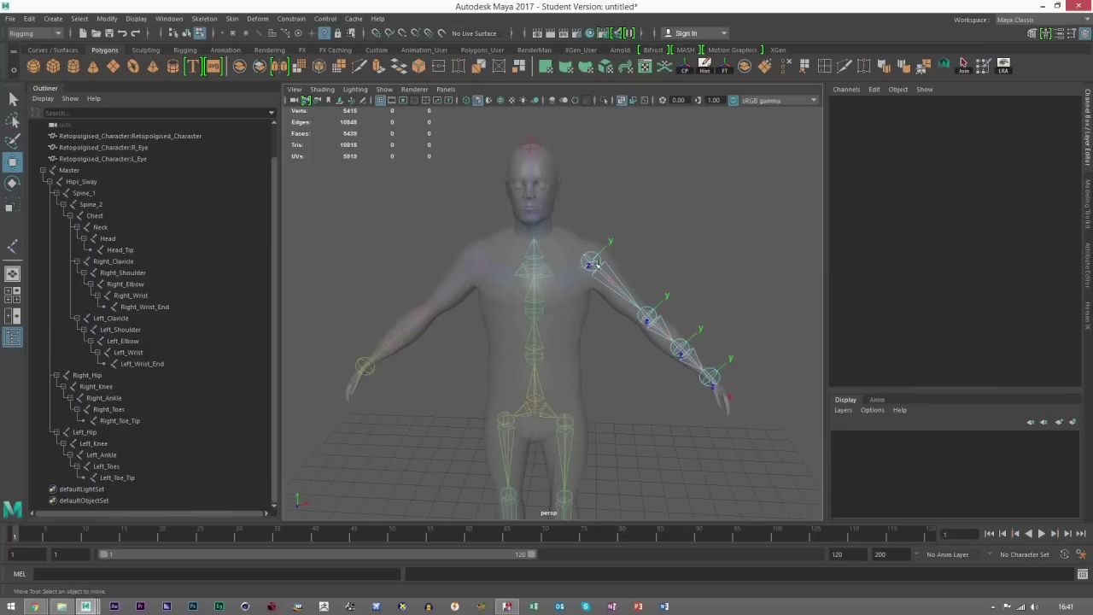
pyautogui.keyDown('alt'); pyautogui.moveTo(590, 258); pyautogui.dragTo(594, 273); pyautogui.keyUp('alt')
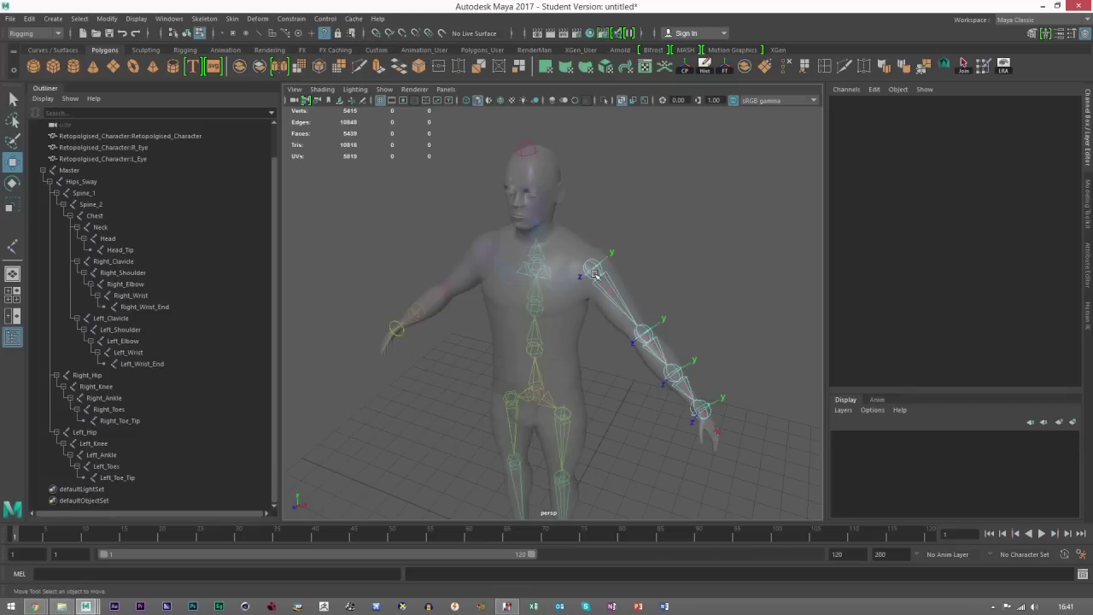
pyautogui.scroll(-4, 595, 273)
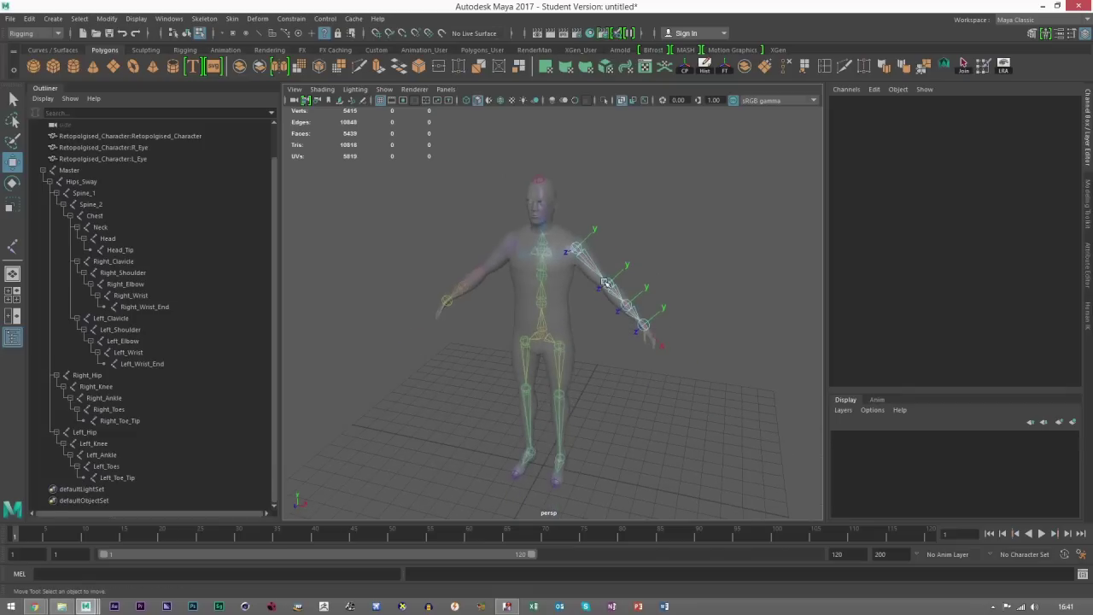